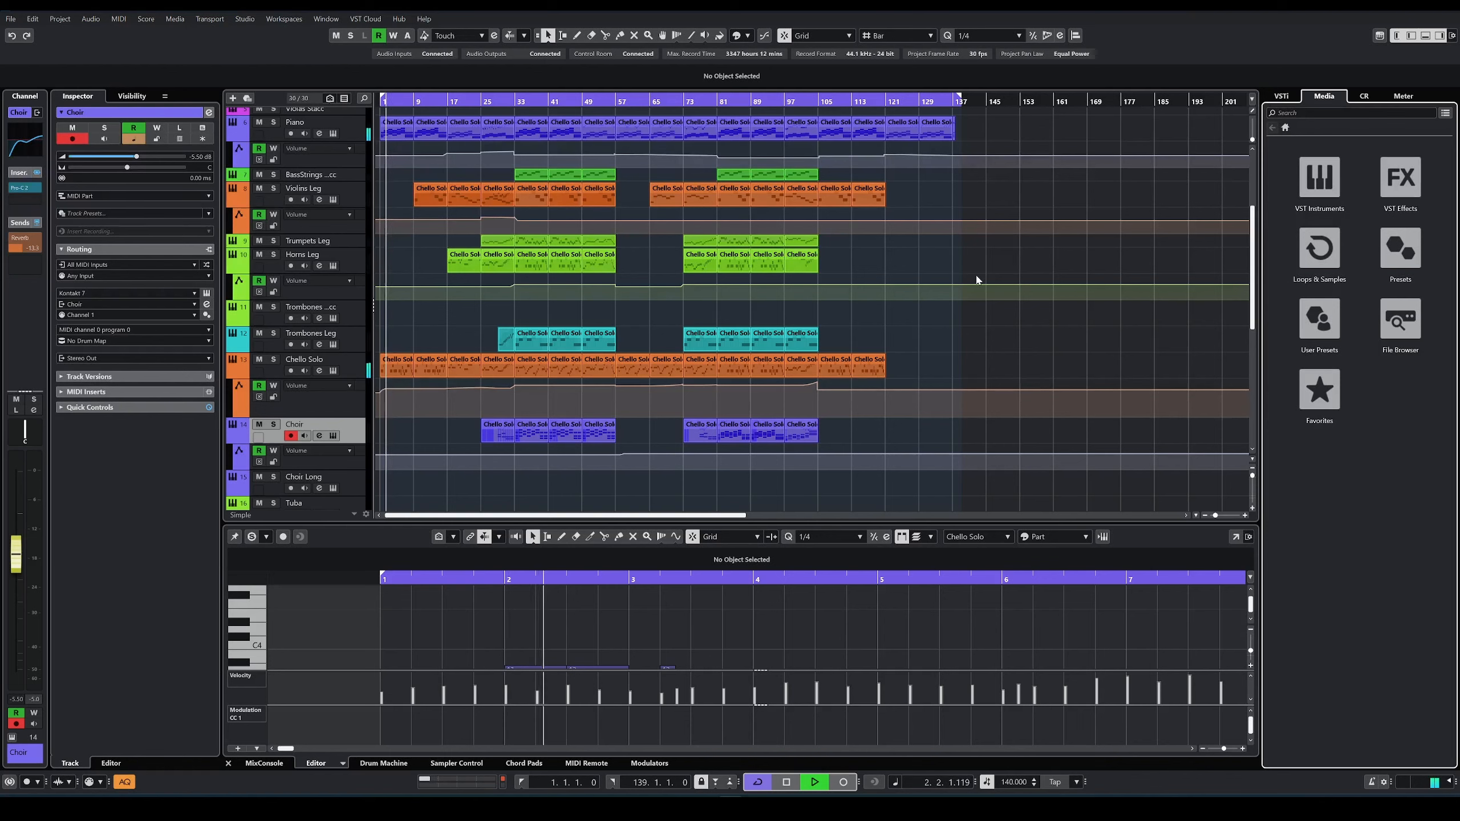
Step: Open the MIDI editor in its own window and show only the Chello Solo track's notes
click(1234, 538)
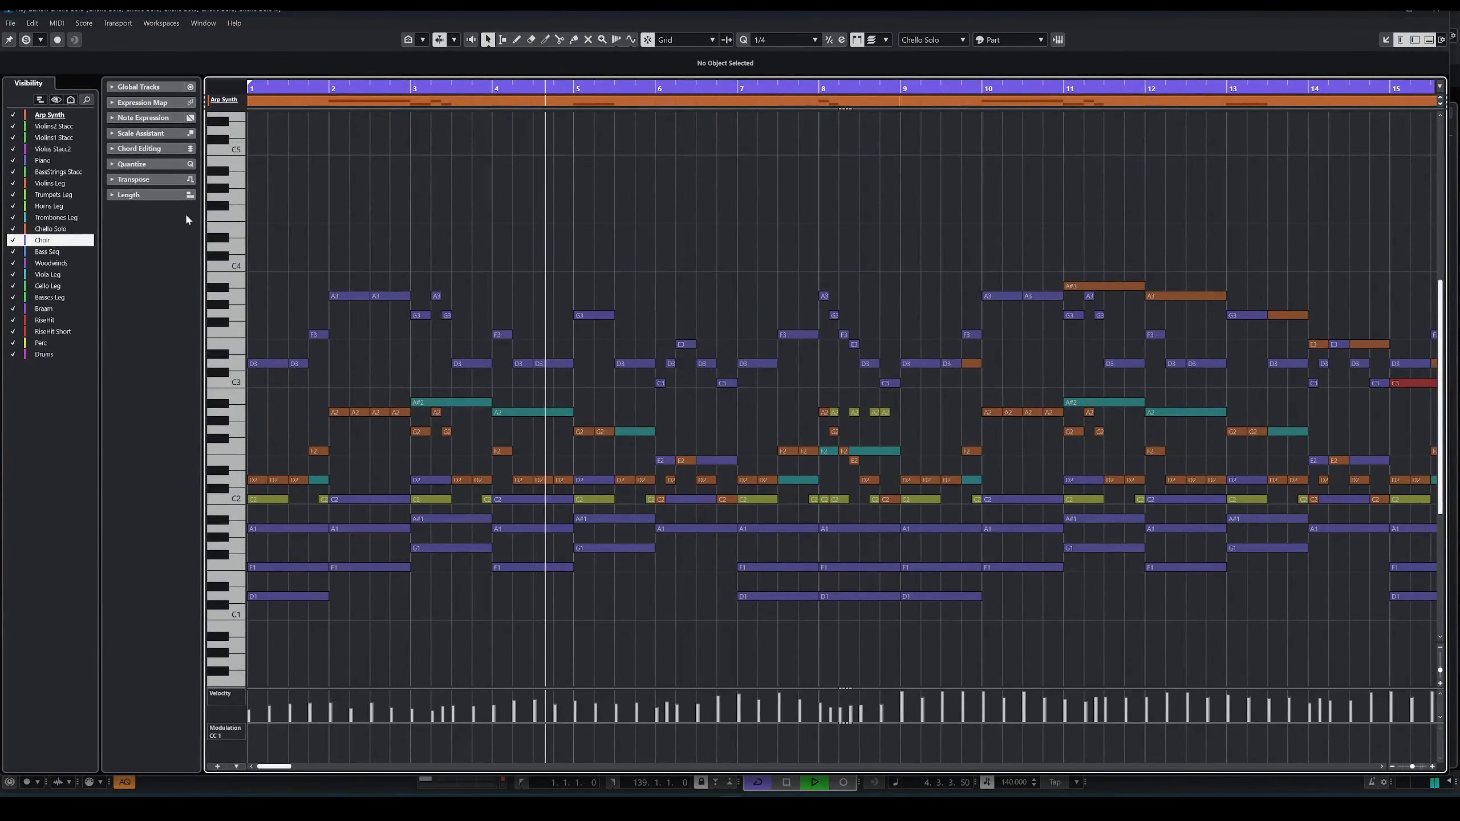
click(56, 229)
double_click(58, 231)
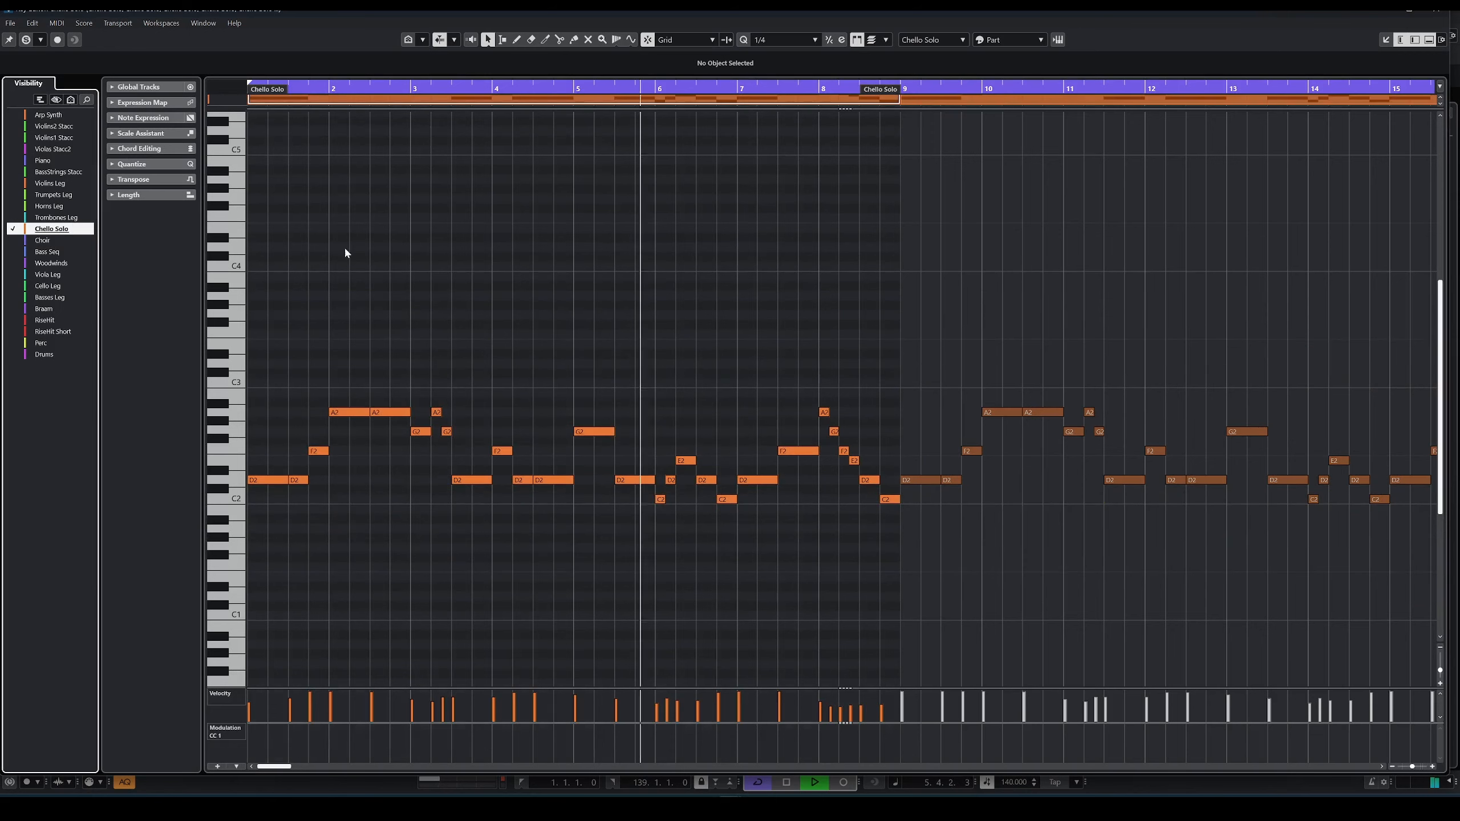
click(13, 241)
click(14, 241)
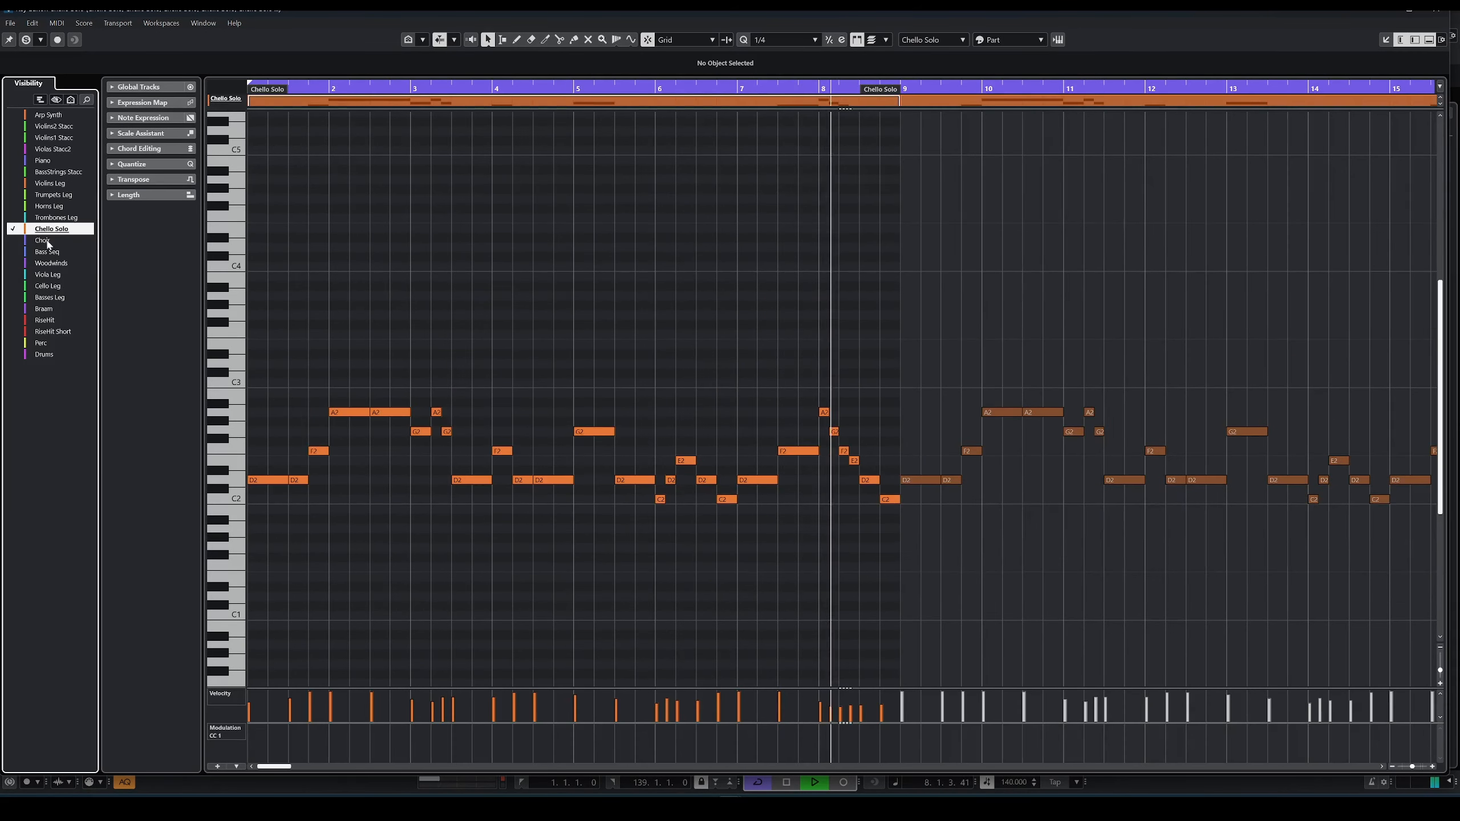
Step: Show the Piano, Violins Leg, Violins2 Stacc and Arp Synth notes alongside the Chello Solo during playback
click(12, 160)
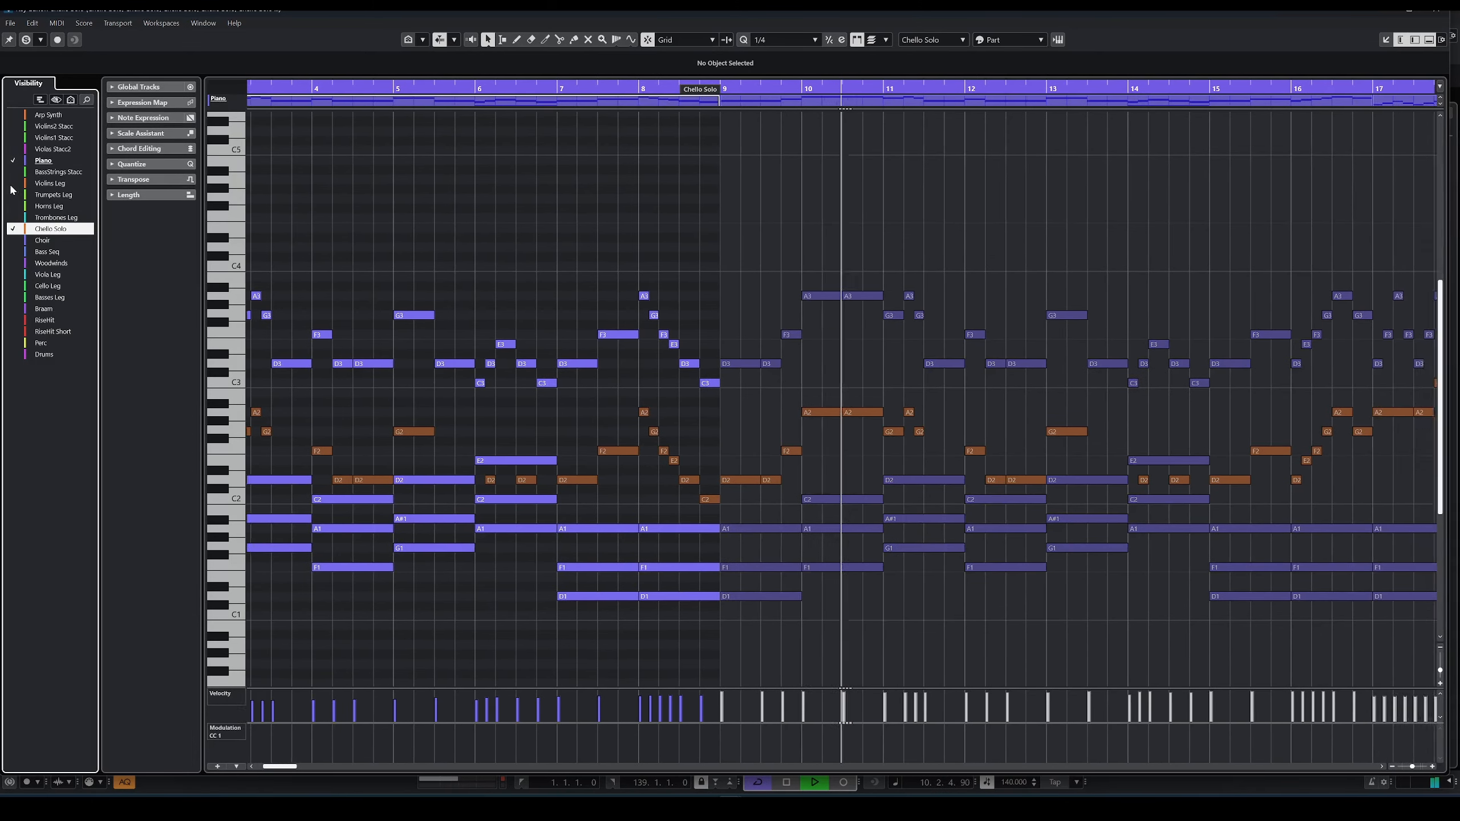
click(13, 184)
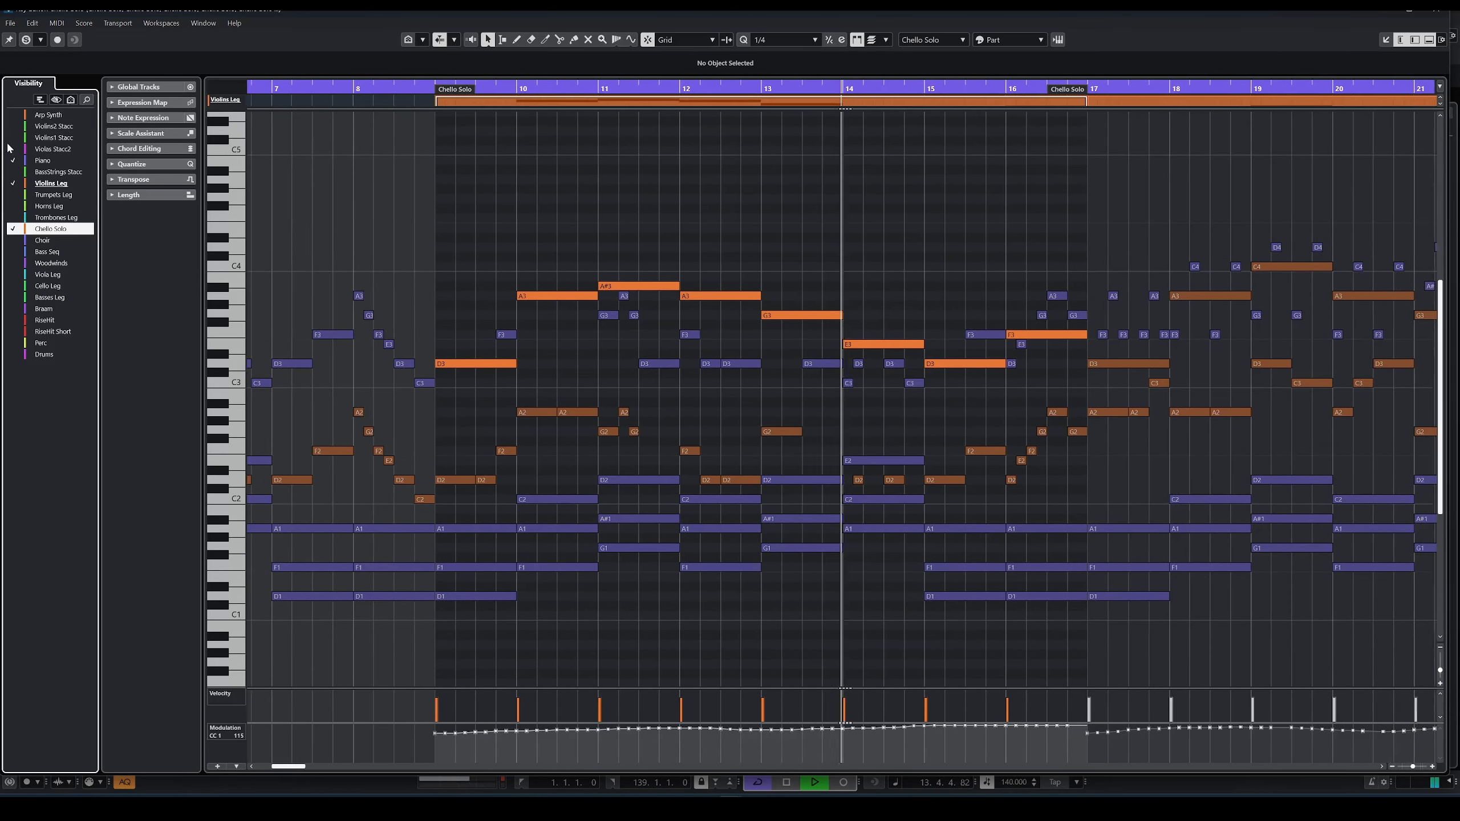
click(13, 127)
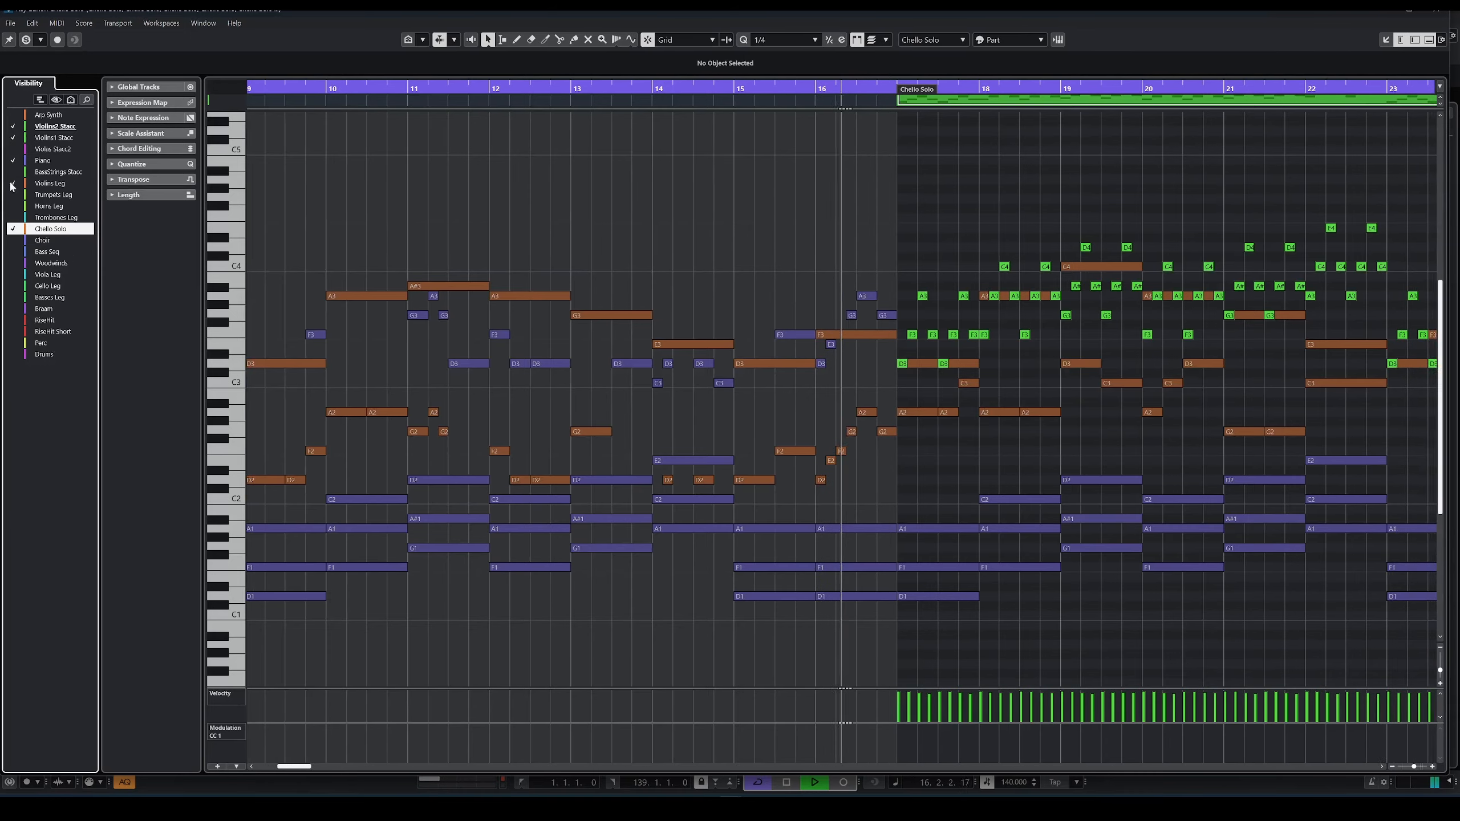
click(13, 117)
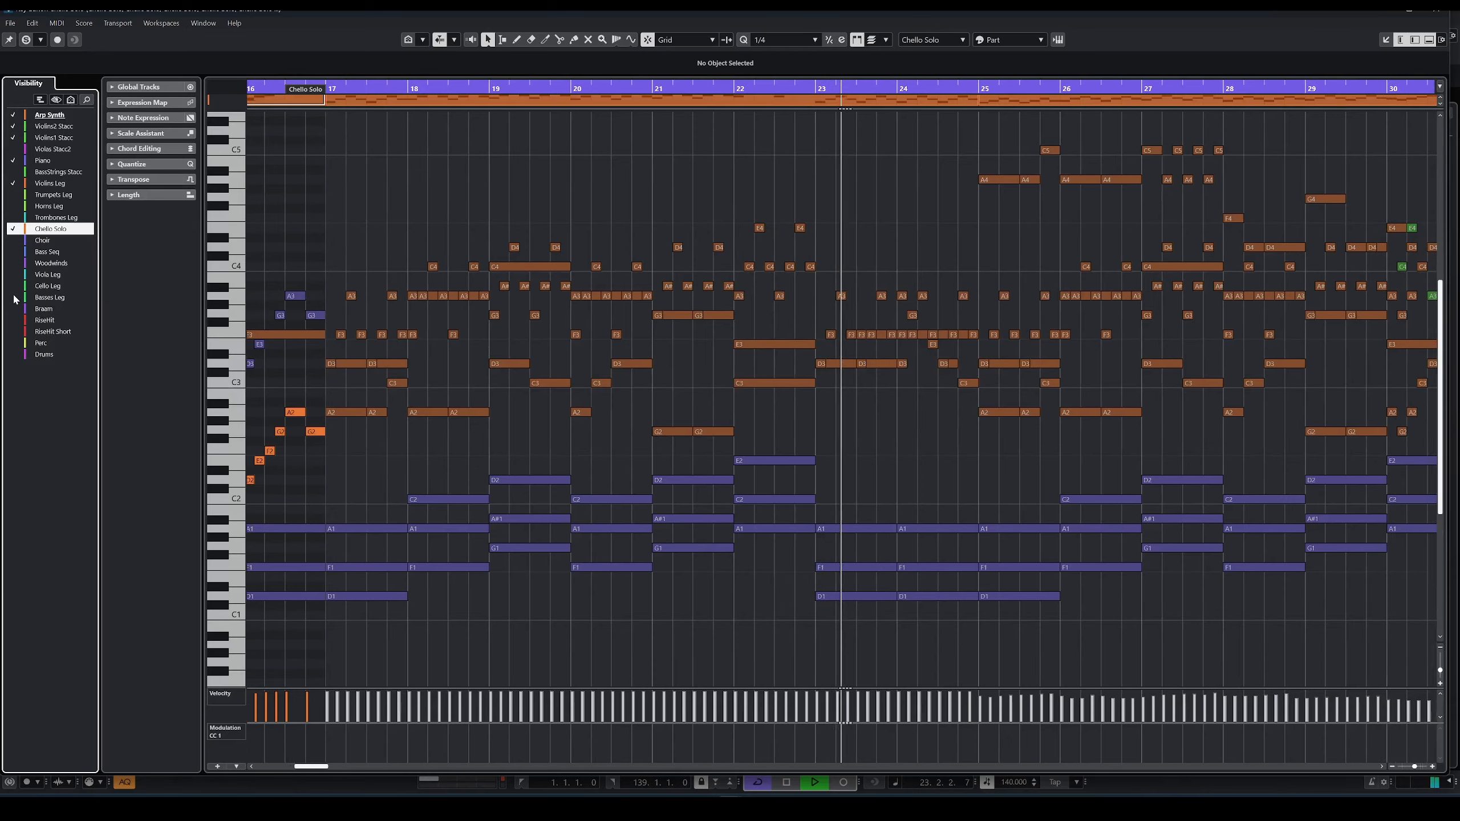
Step: Add the Woodwinds, Cello Leg, Basses Leg and Viola Leg tracks to the displayed notes
click(12, 263)
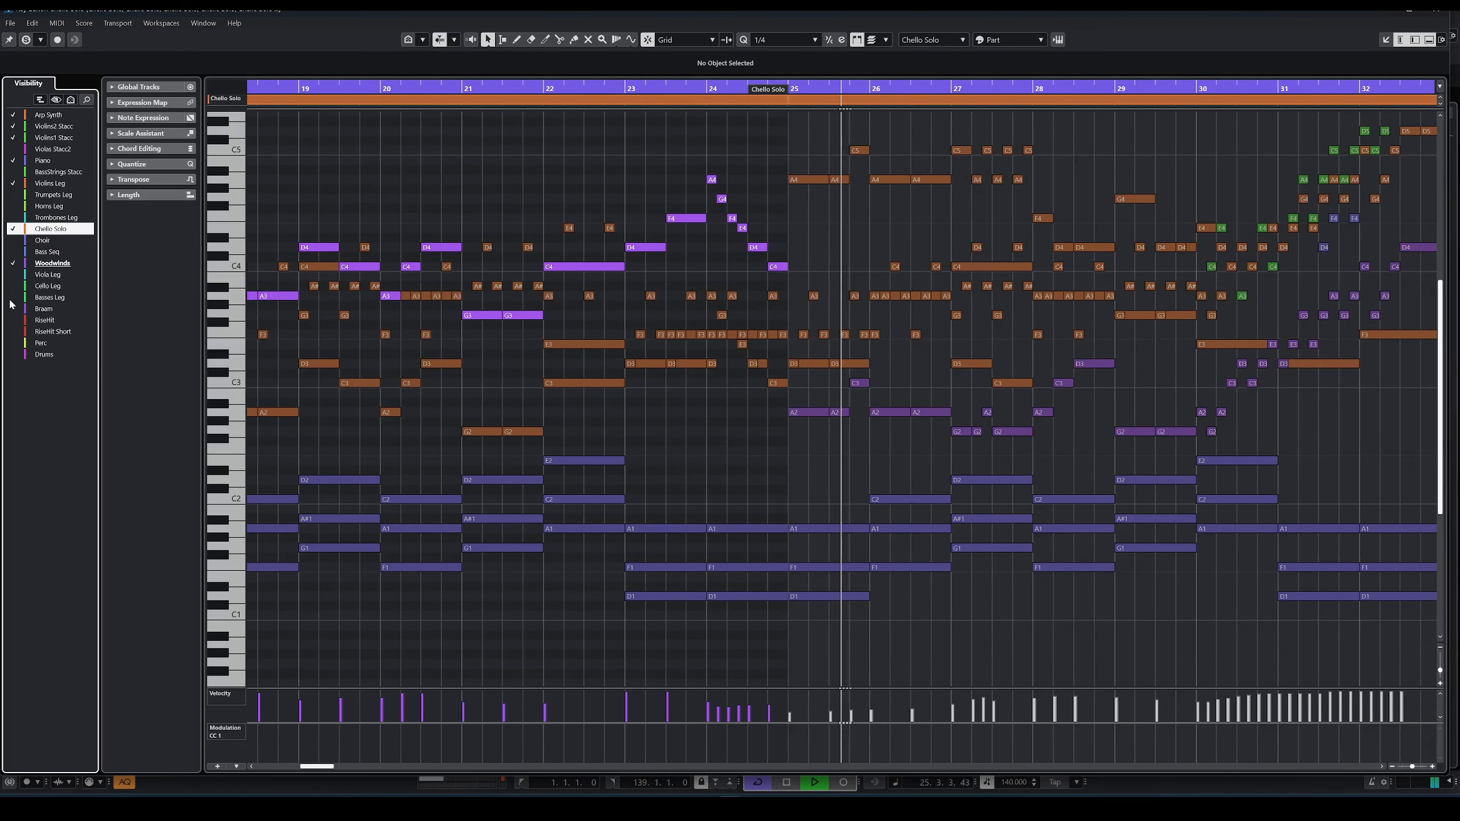
click(13, 286)
click(13, 297)
click(13, 274)
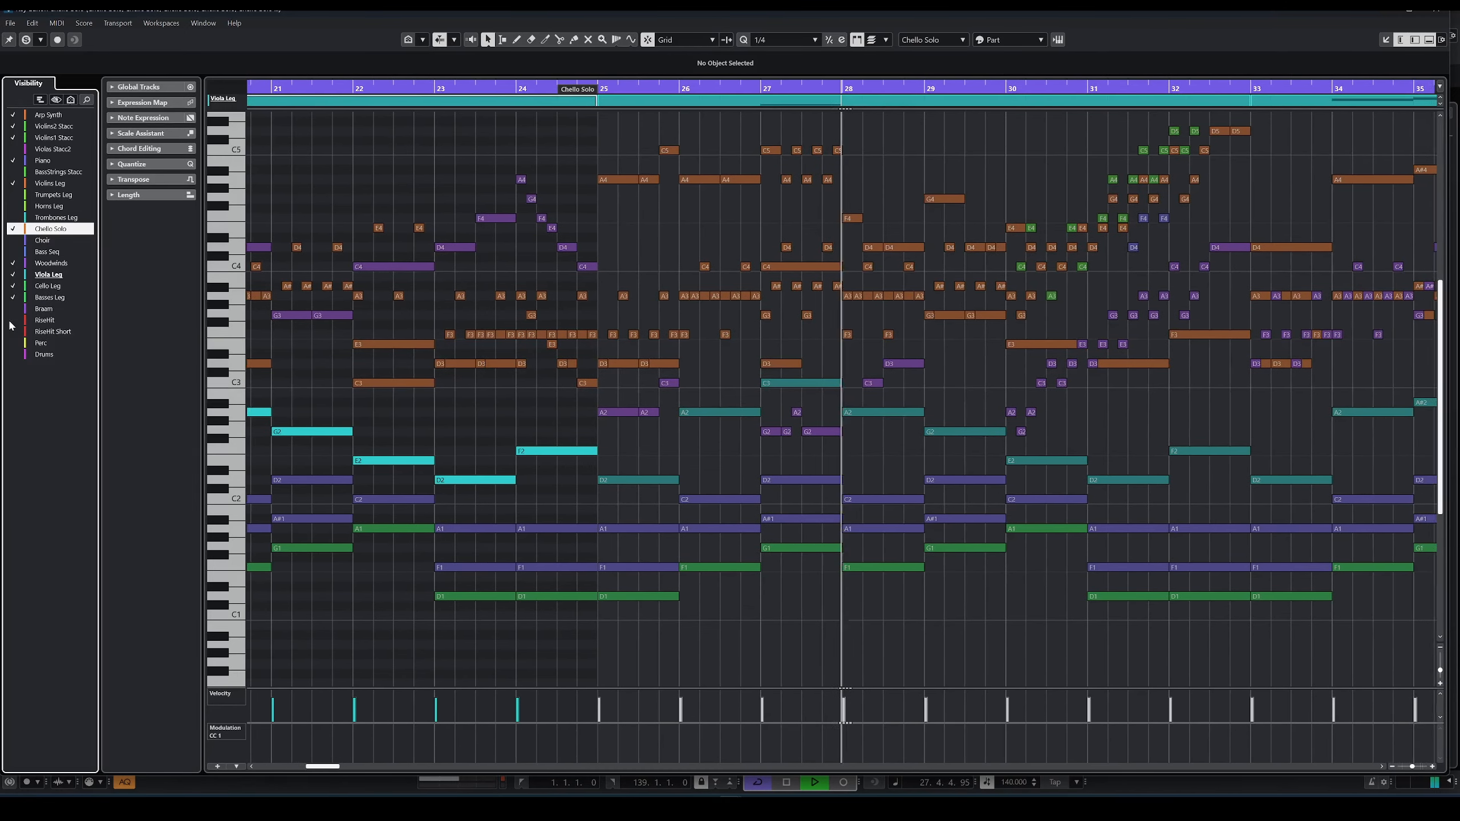
Step: Display the notes of all tracks together in the MIDI editor
click(42, 355)
shift+click(43, 118)
click(14, 149)
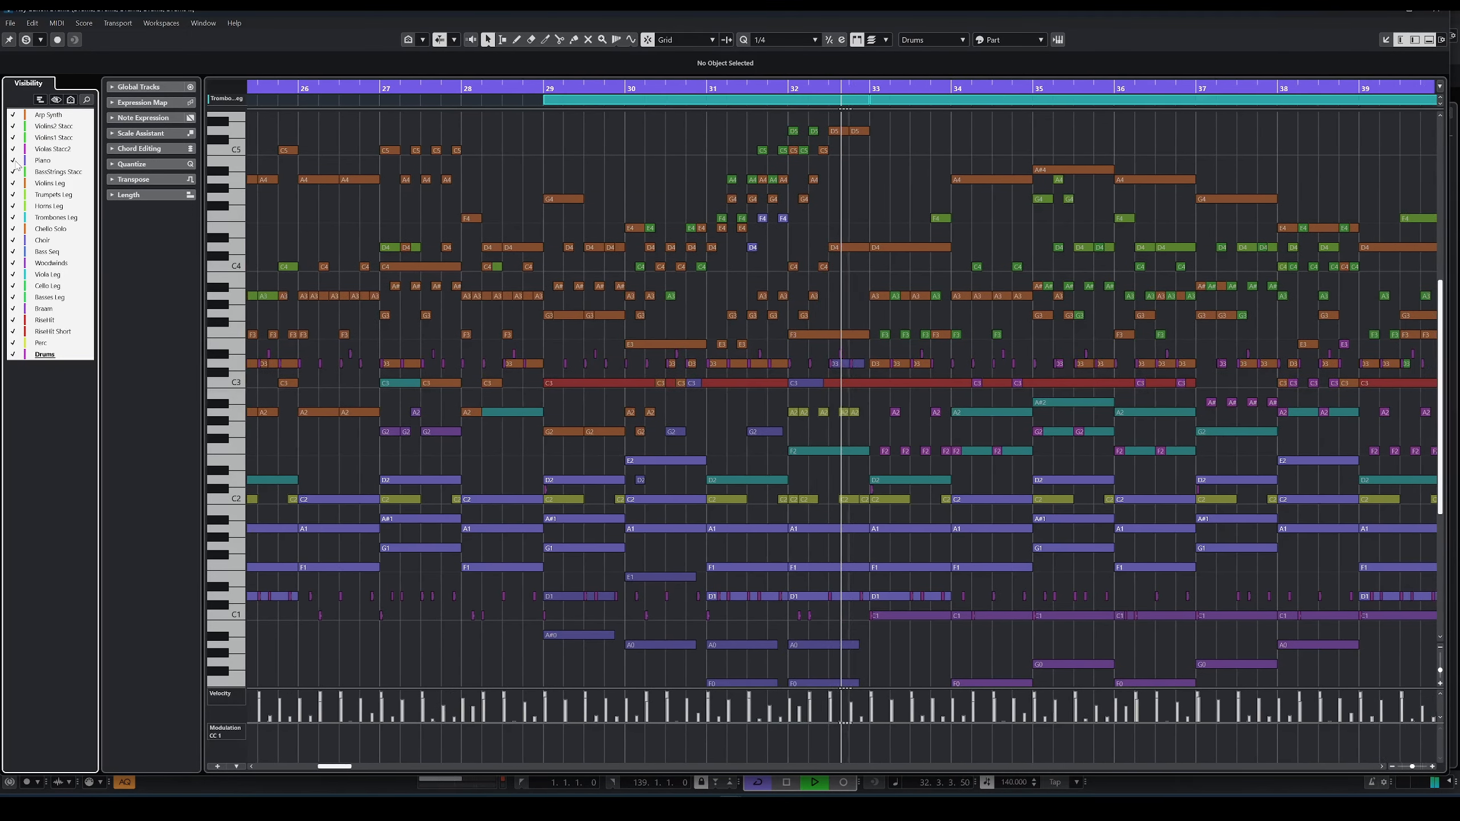
Step: Isolate the Horns Leg notes and toggle the Trumpets Leg track's visibility for comparison
click(59, 207)
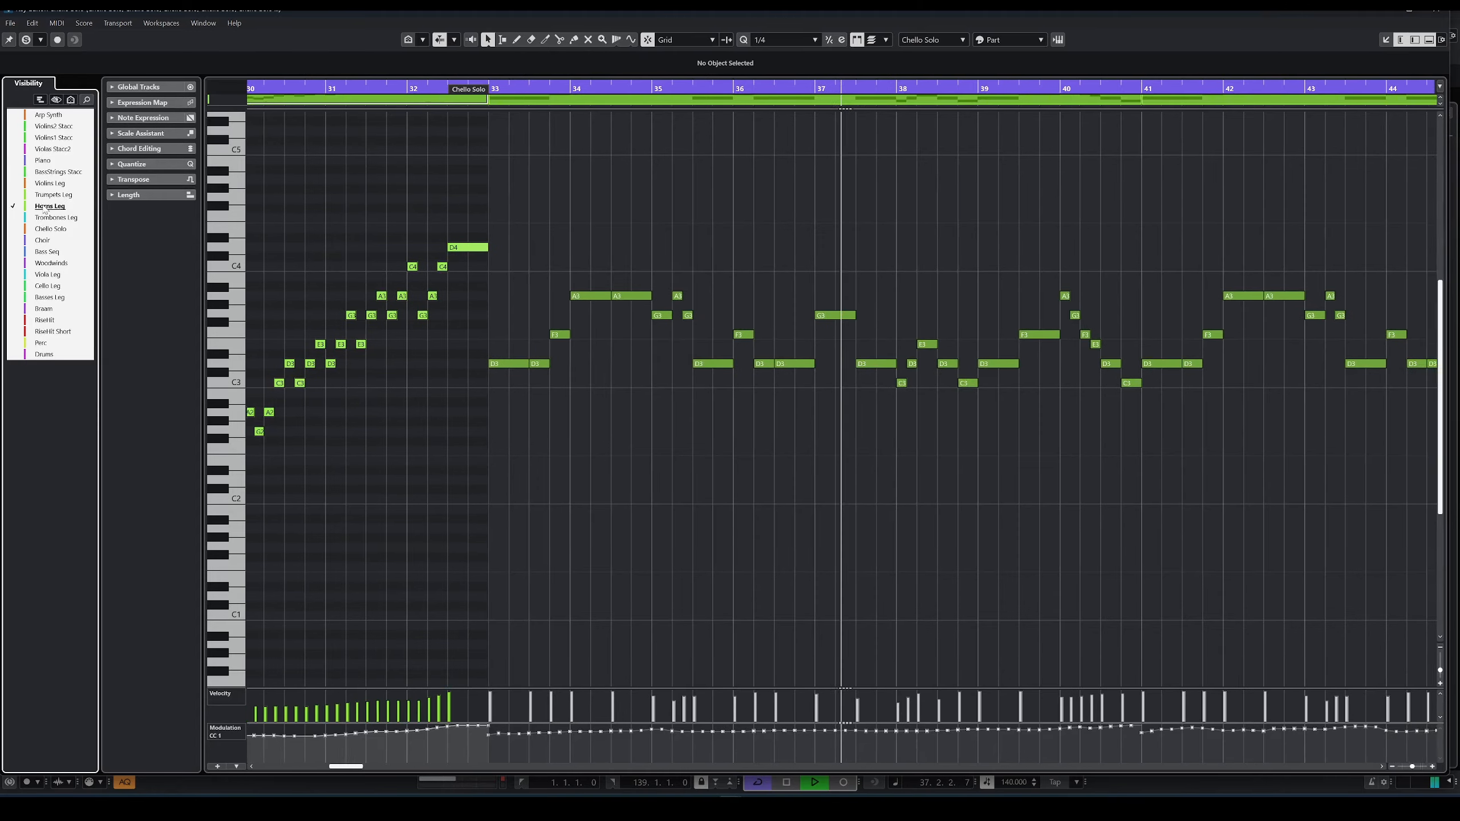
click(14, 195)
click(52, 206)
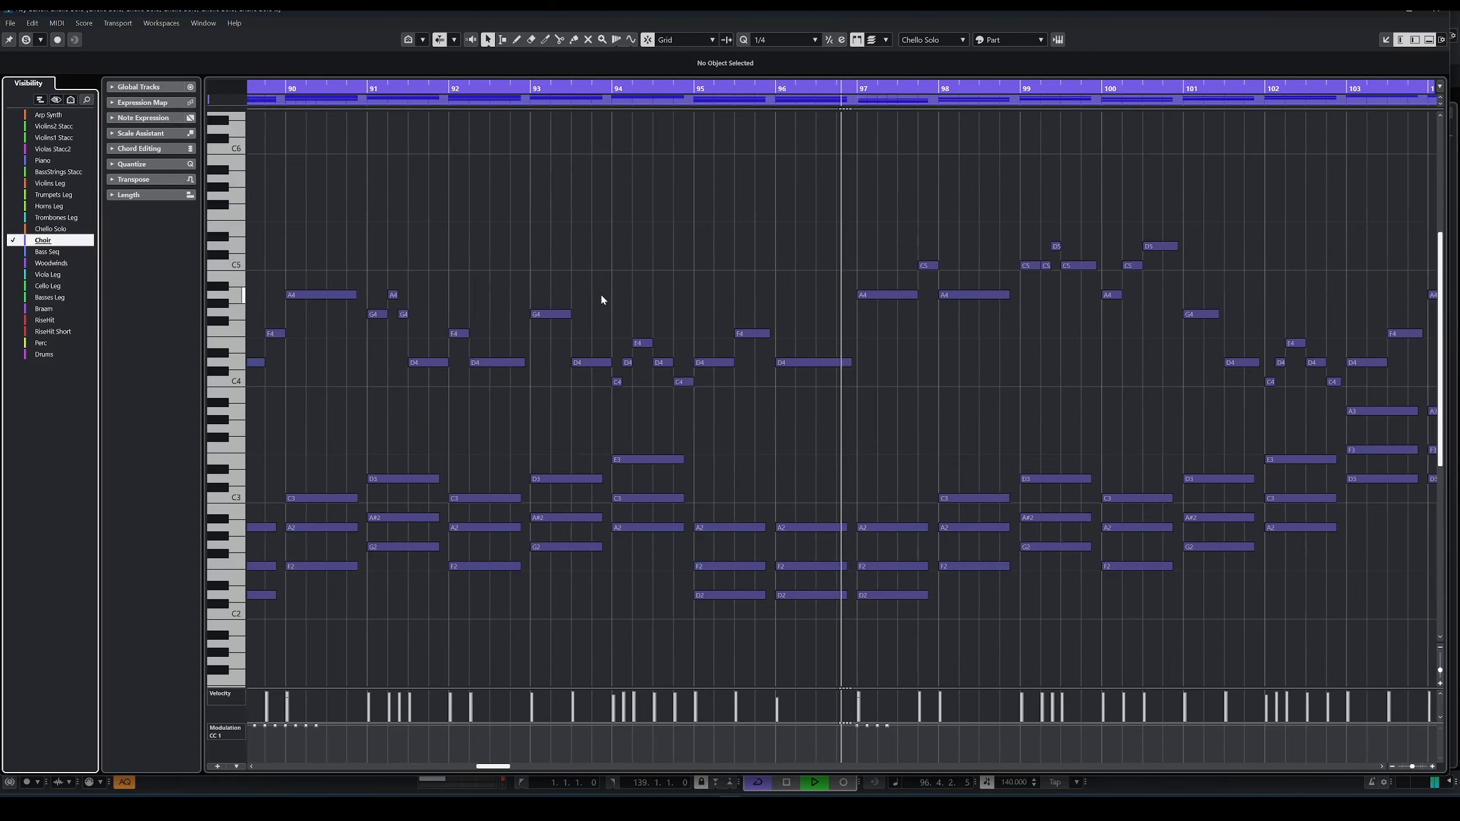
Step: Show the Arp Synth and Piano notes alongside the Choir, and bring every track's notes back into view
click(14, 116)
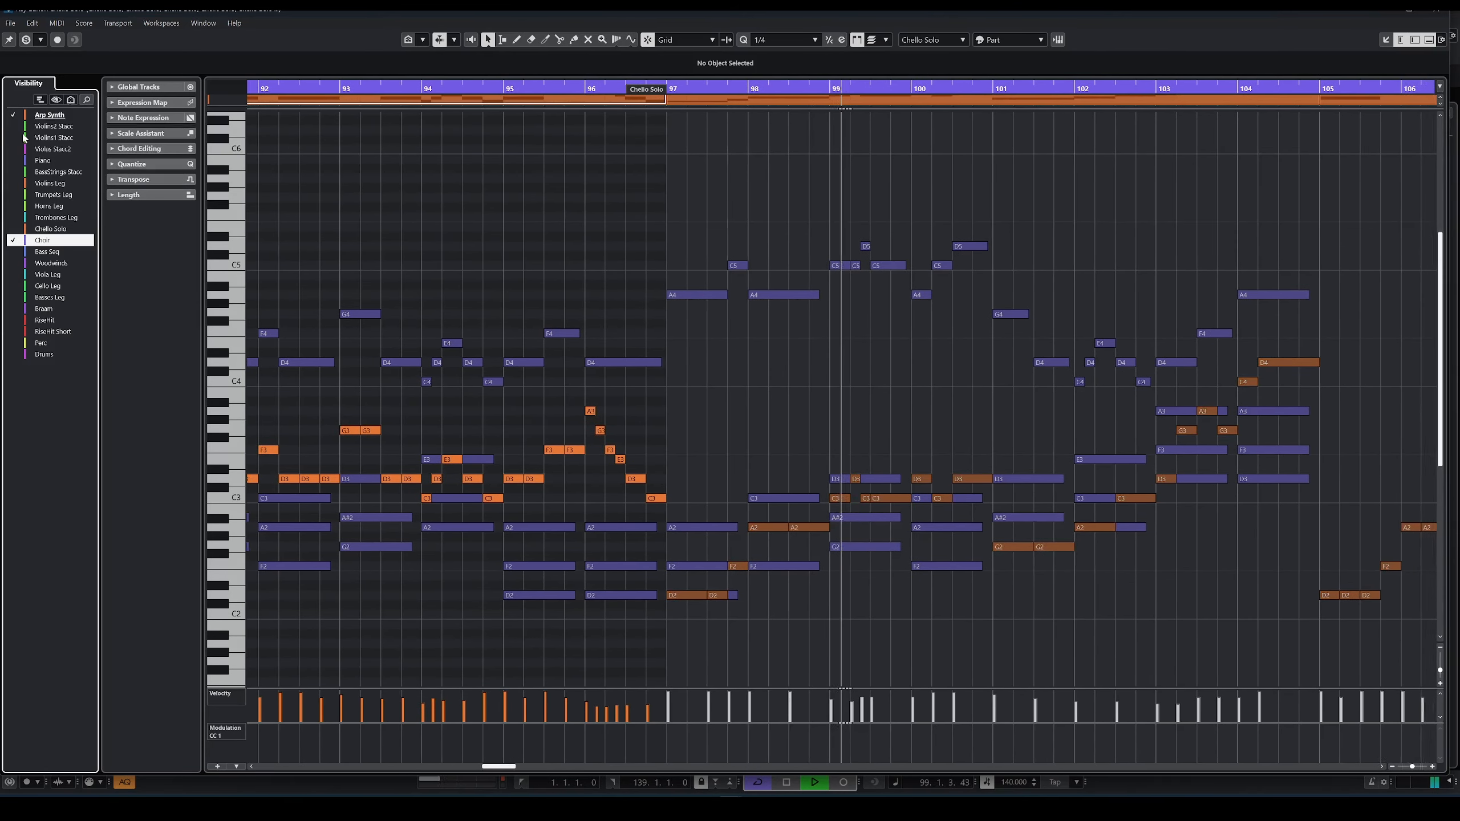
click(12, 161)
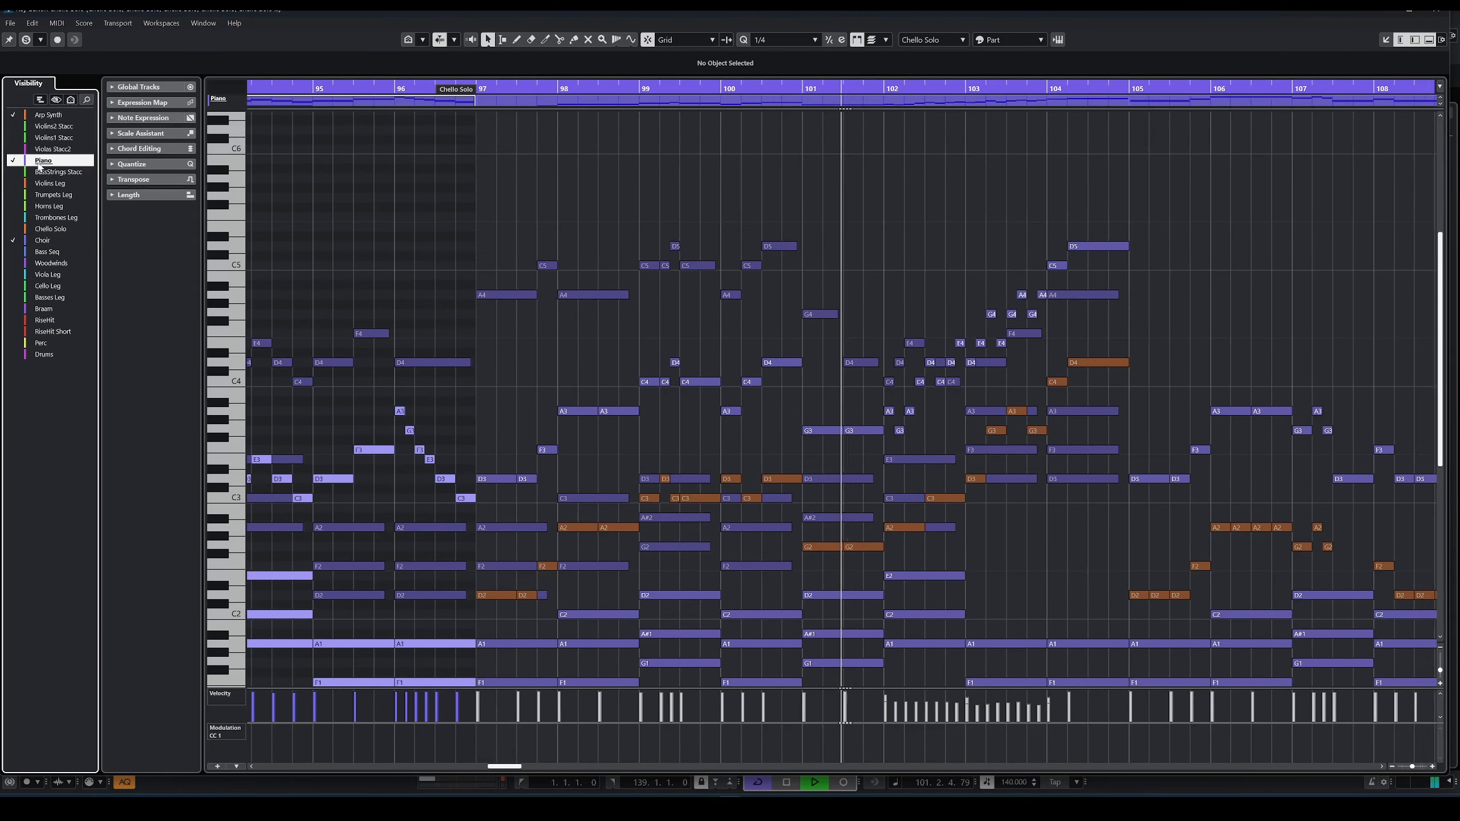
shift+click(42, 356)
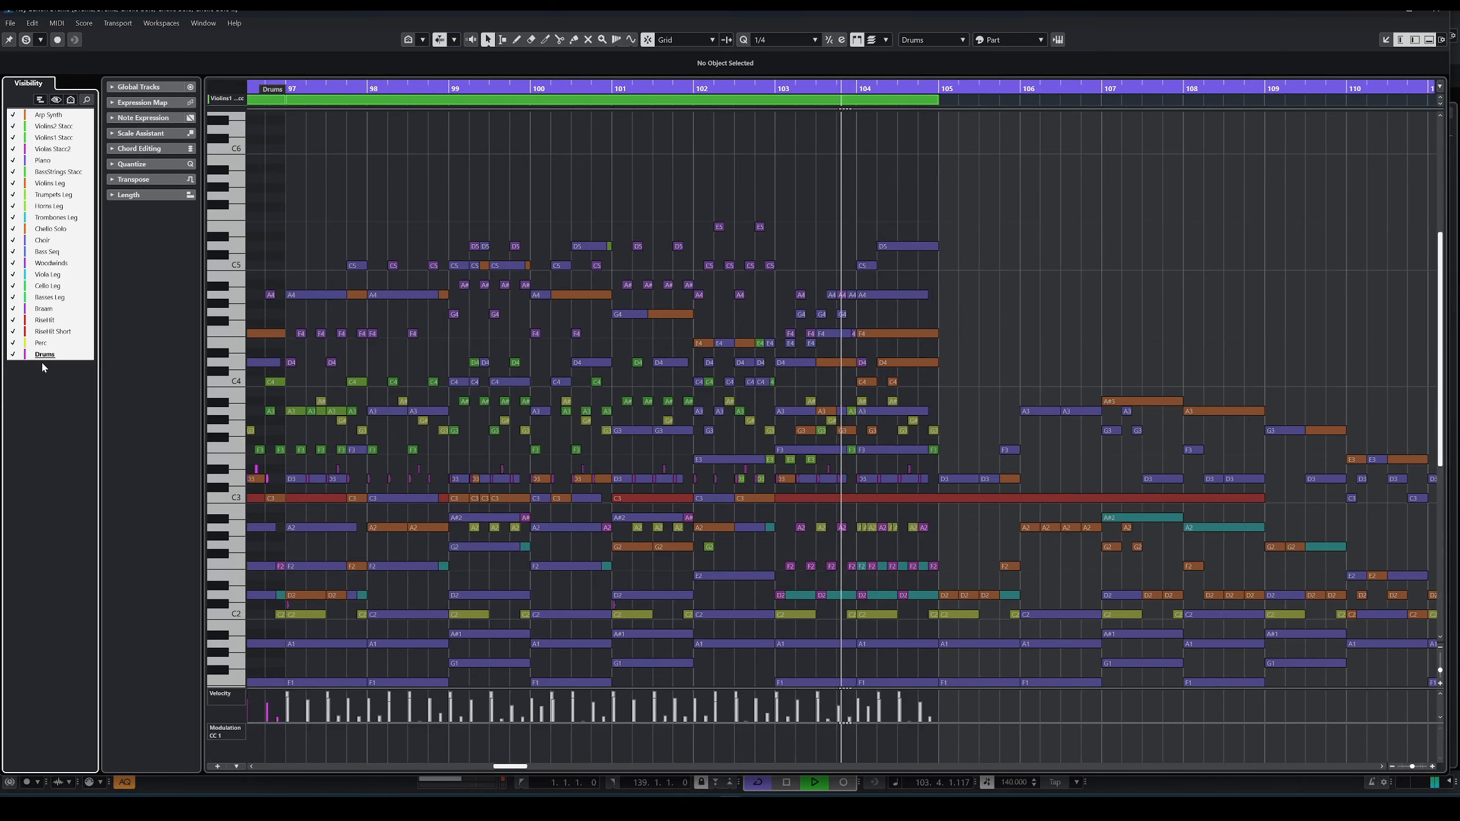
scroll(400, 390, down, 4)
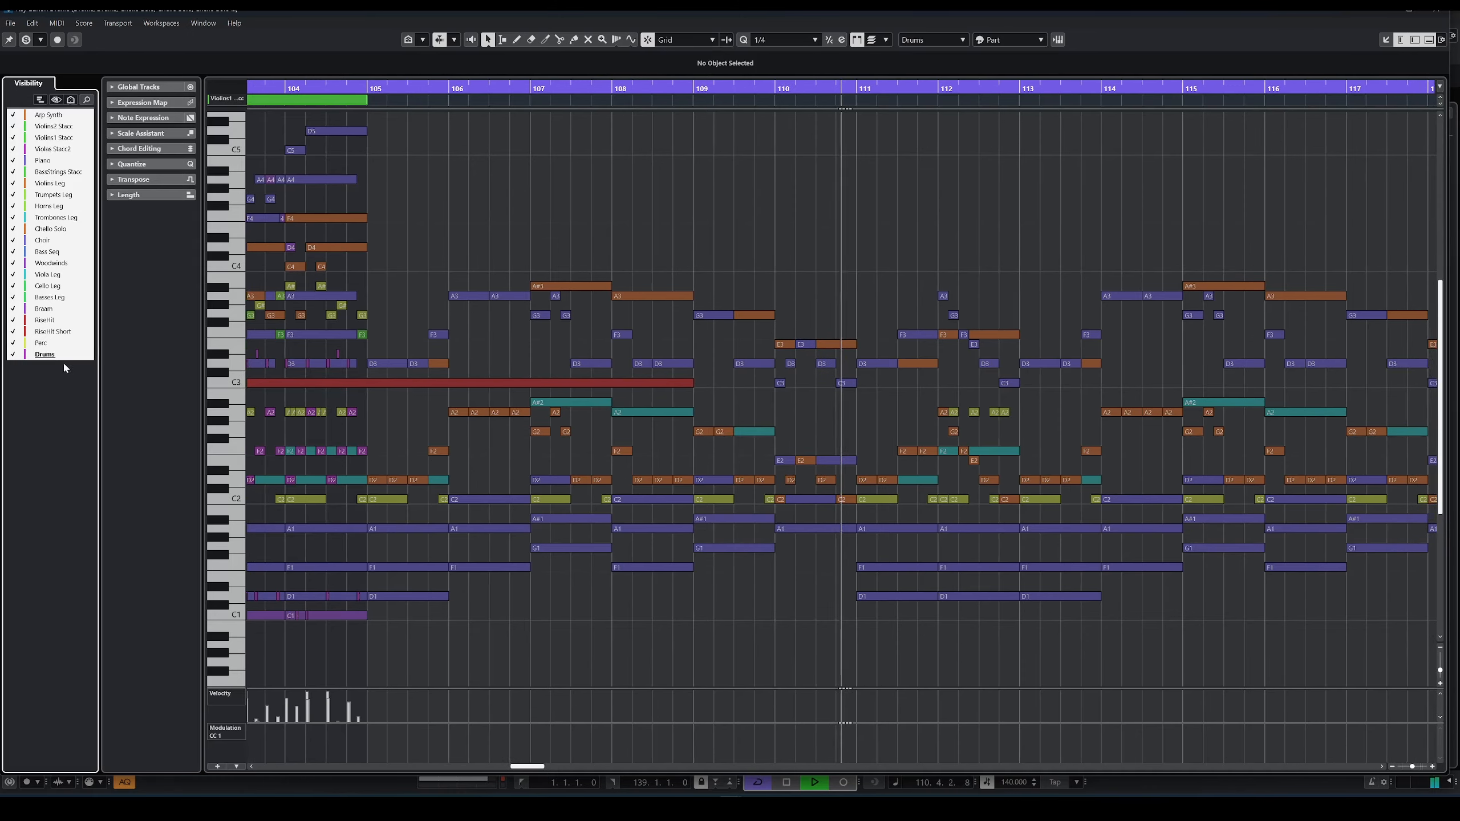
Step: Compare the Drums and Perc tracks, leaving Perc as the active track for editing
click(65, 355)
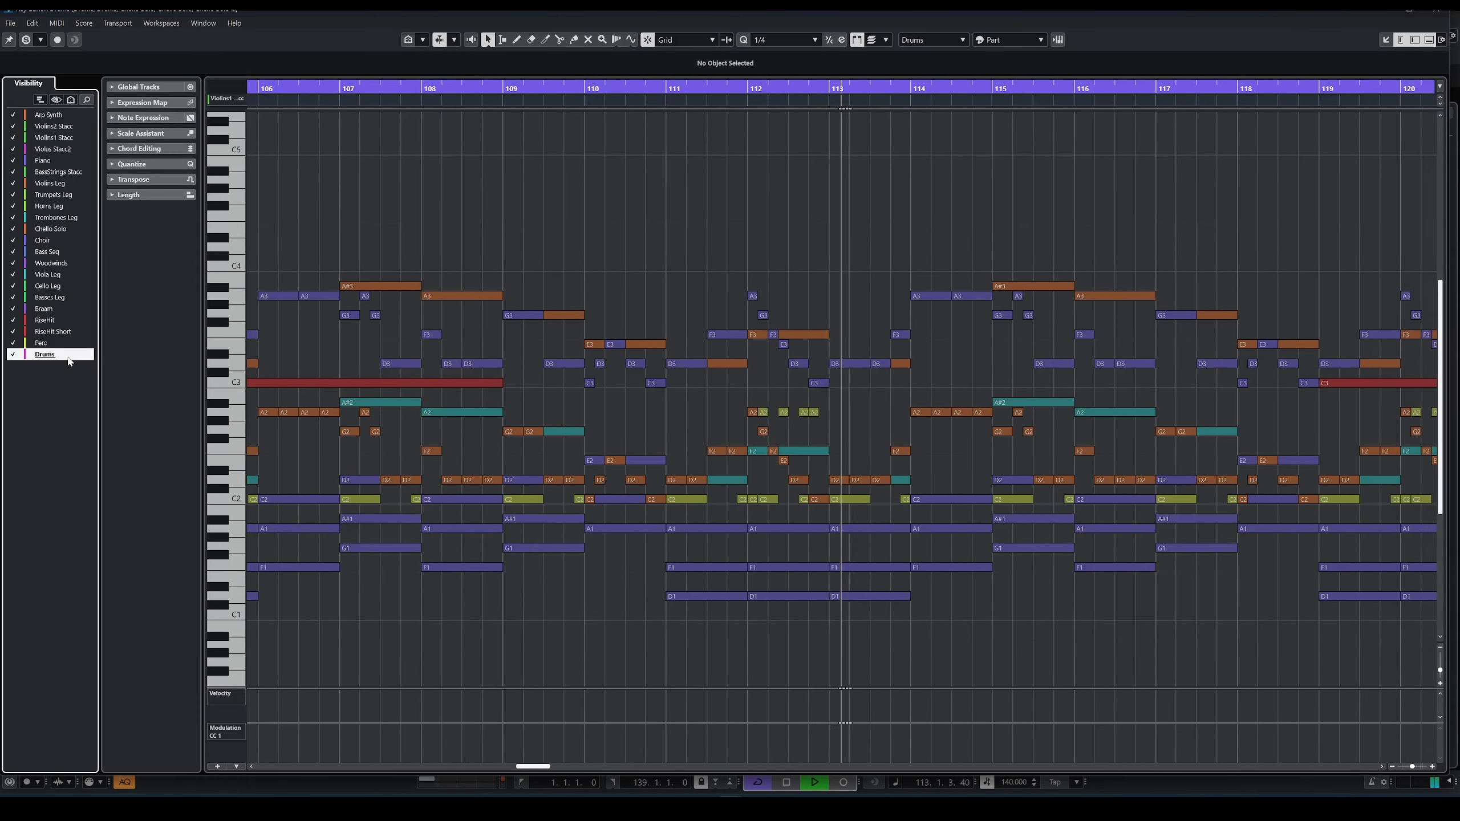
click(68, 346)
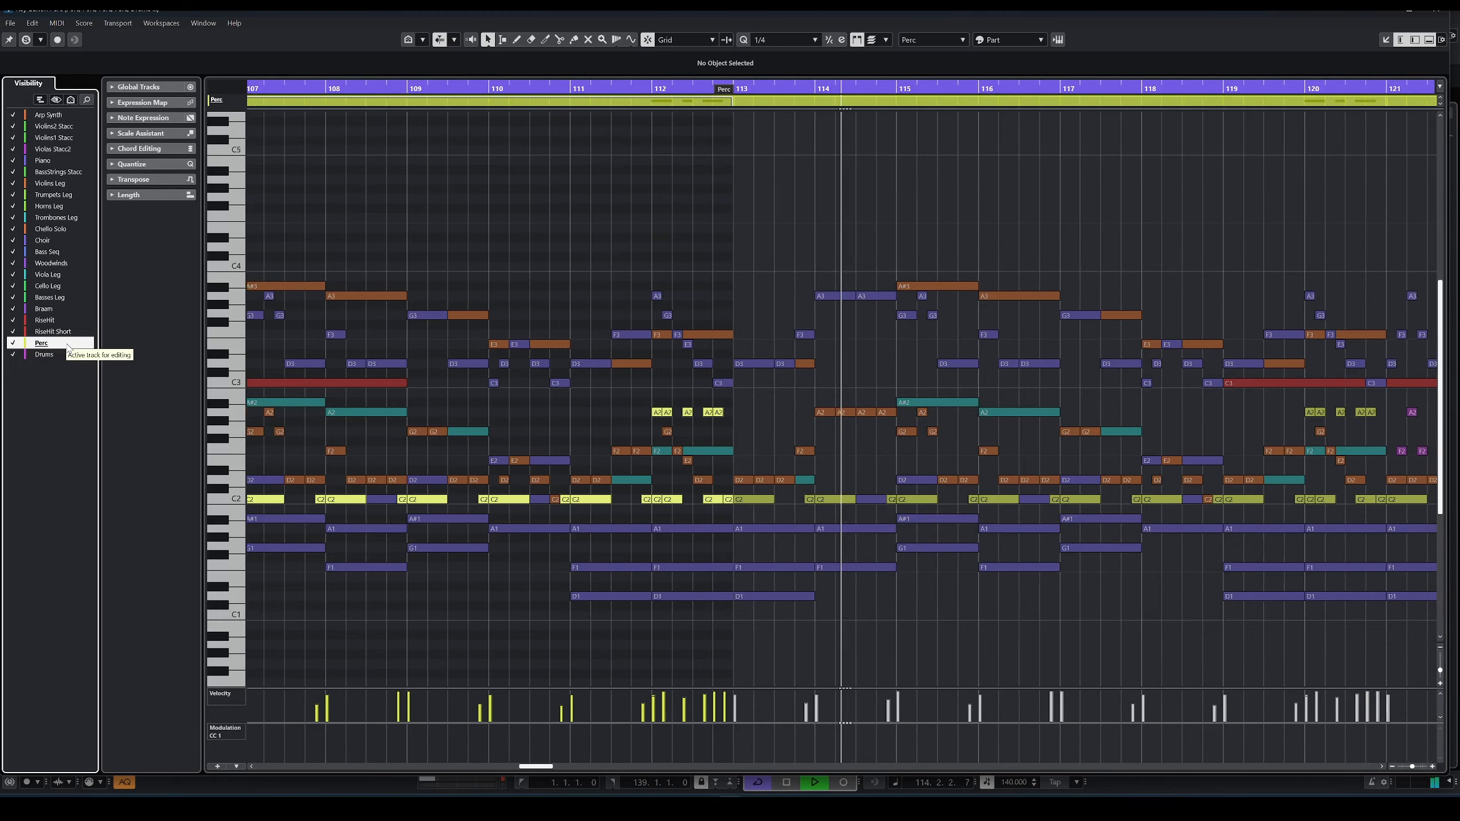
click(64, 354)
click(65, 347)
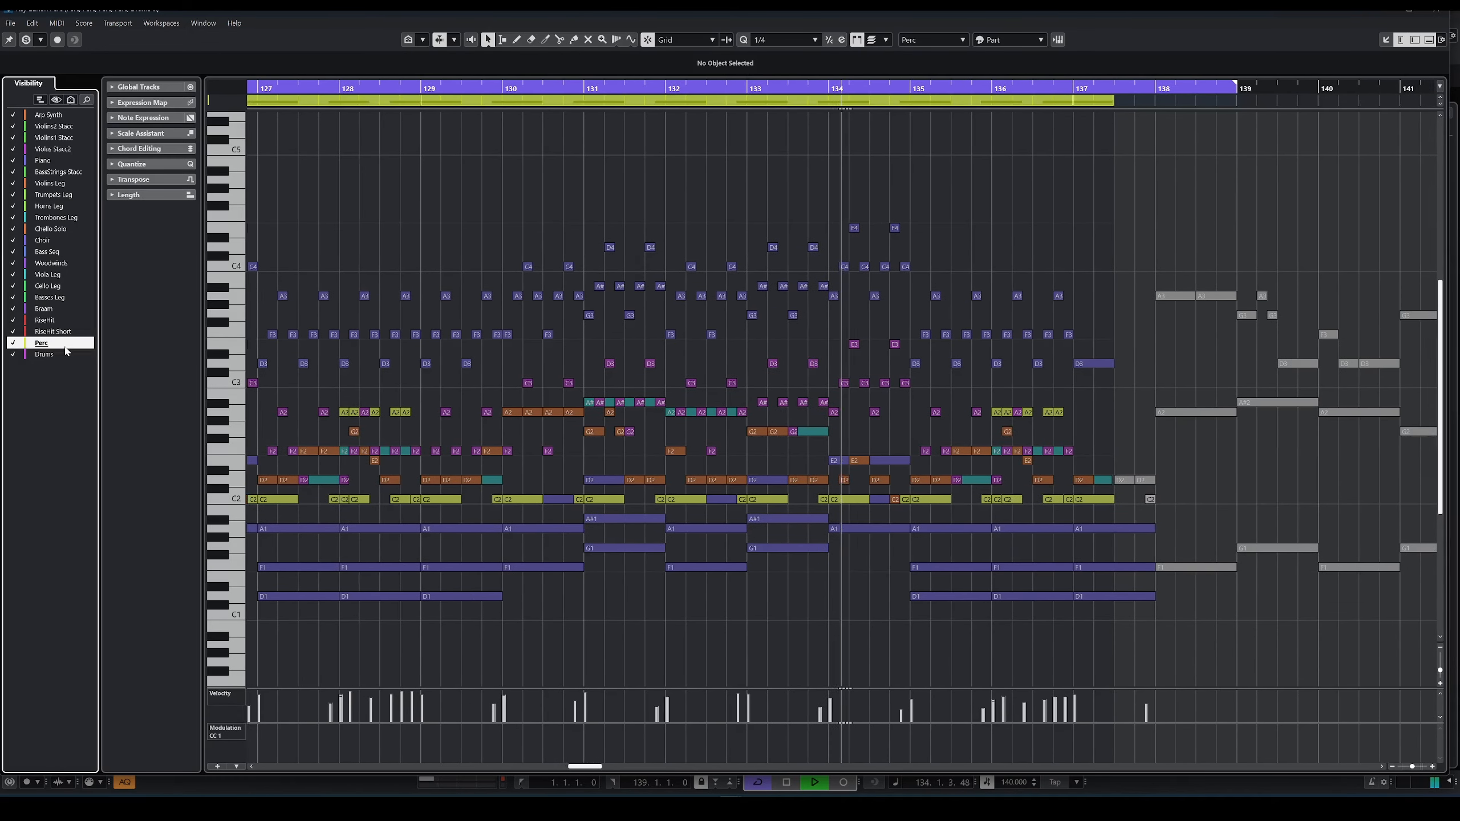
Step: Close the separate MIDI editor window and examine the Piano part at bar 33 in the project's lower editor
click(1432, 10)
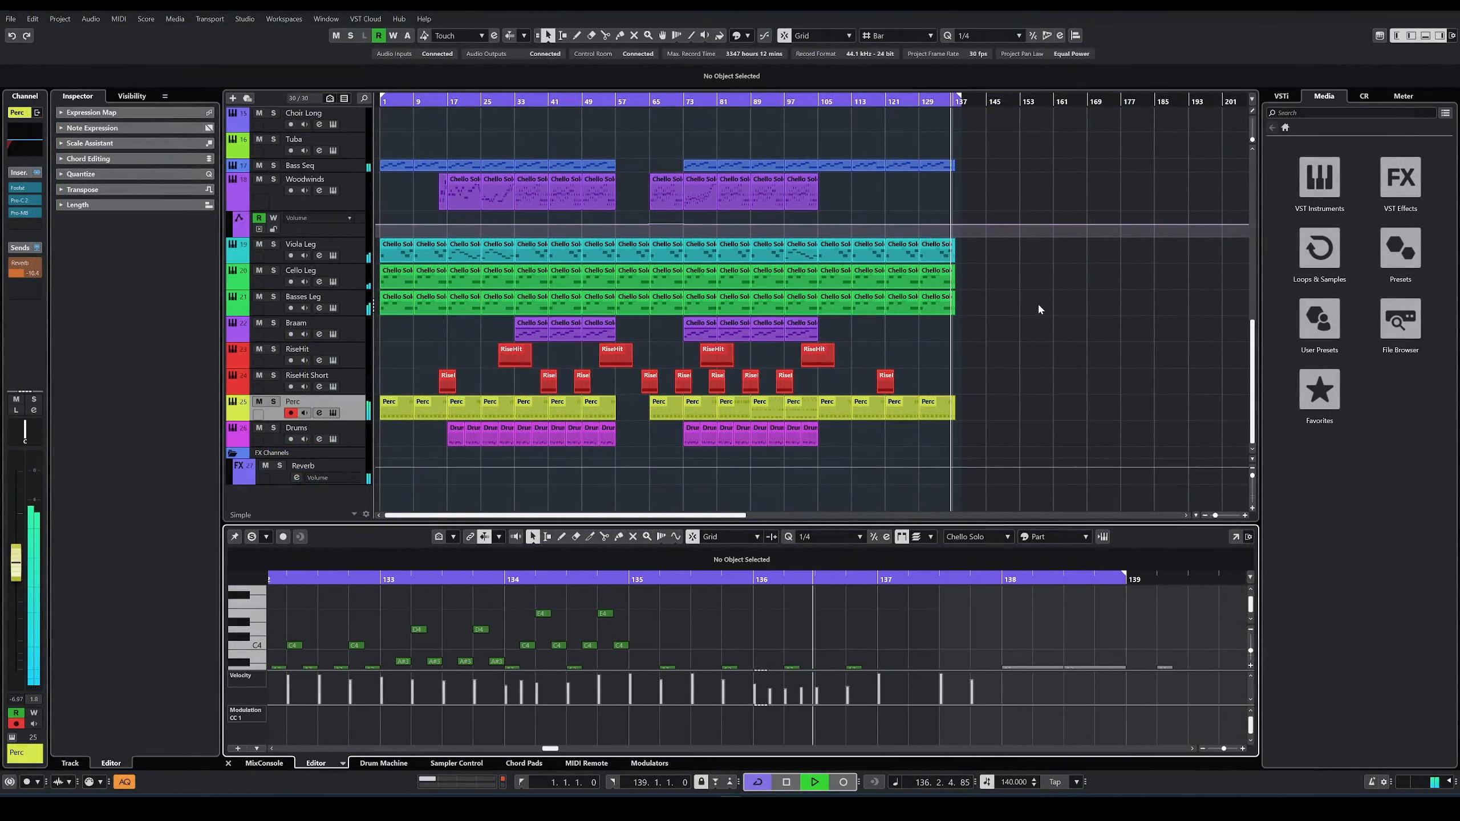
click(1025, 315)
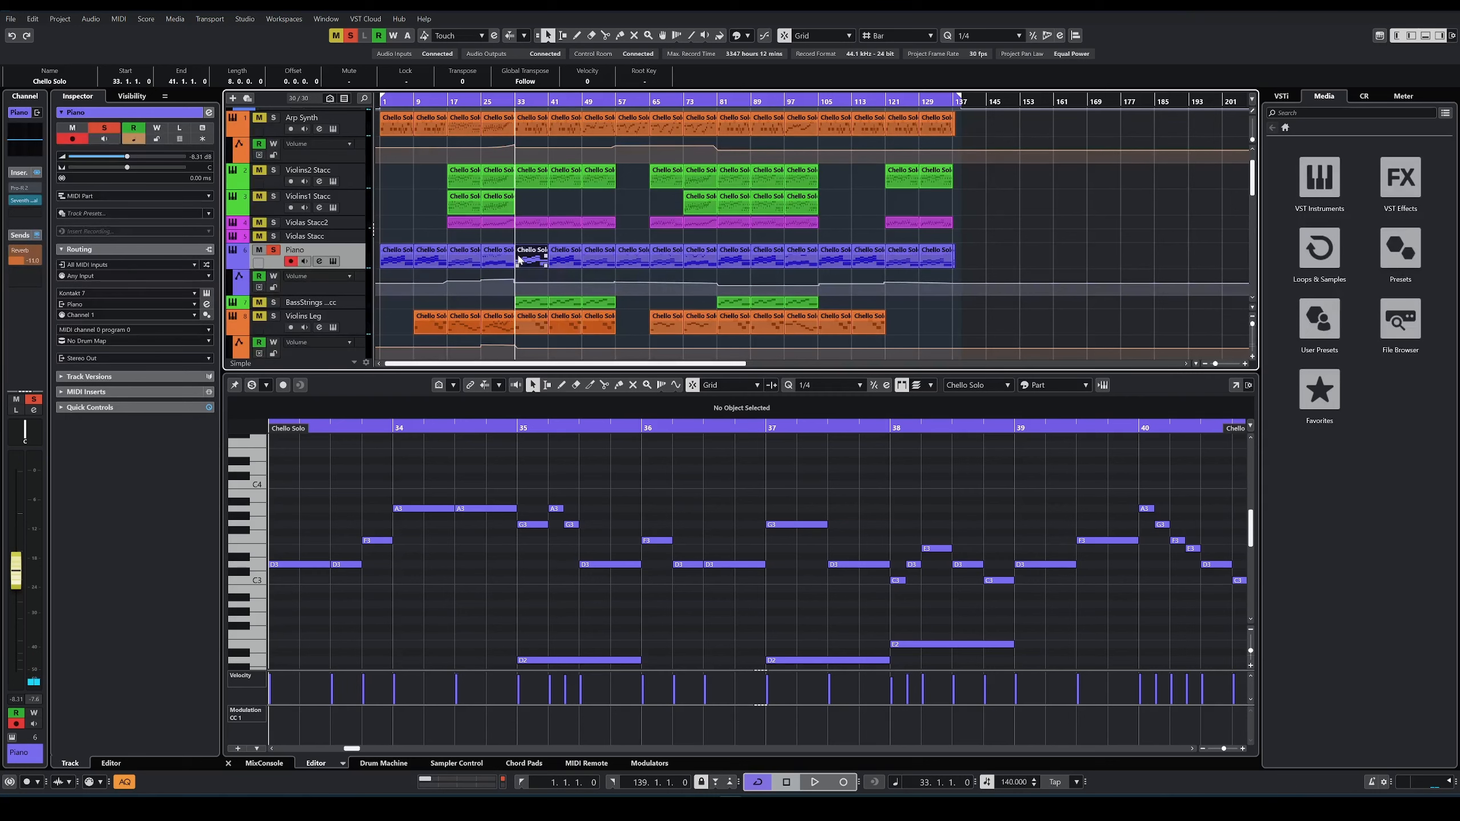
scroll(343, 593, down, 4)
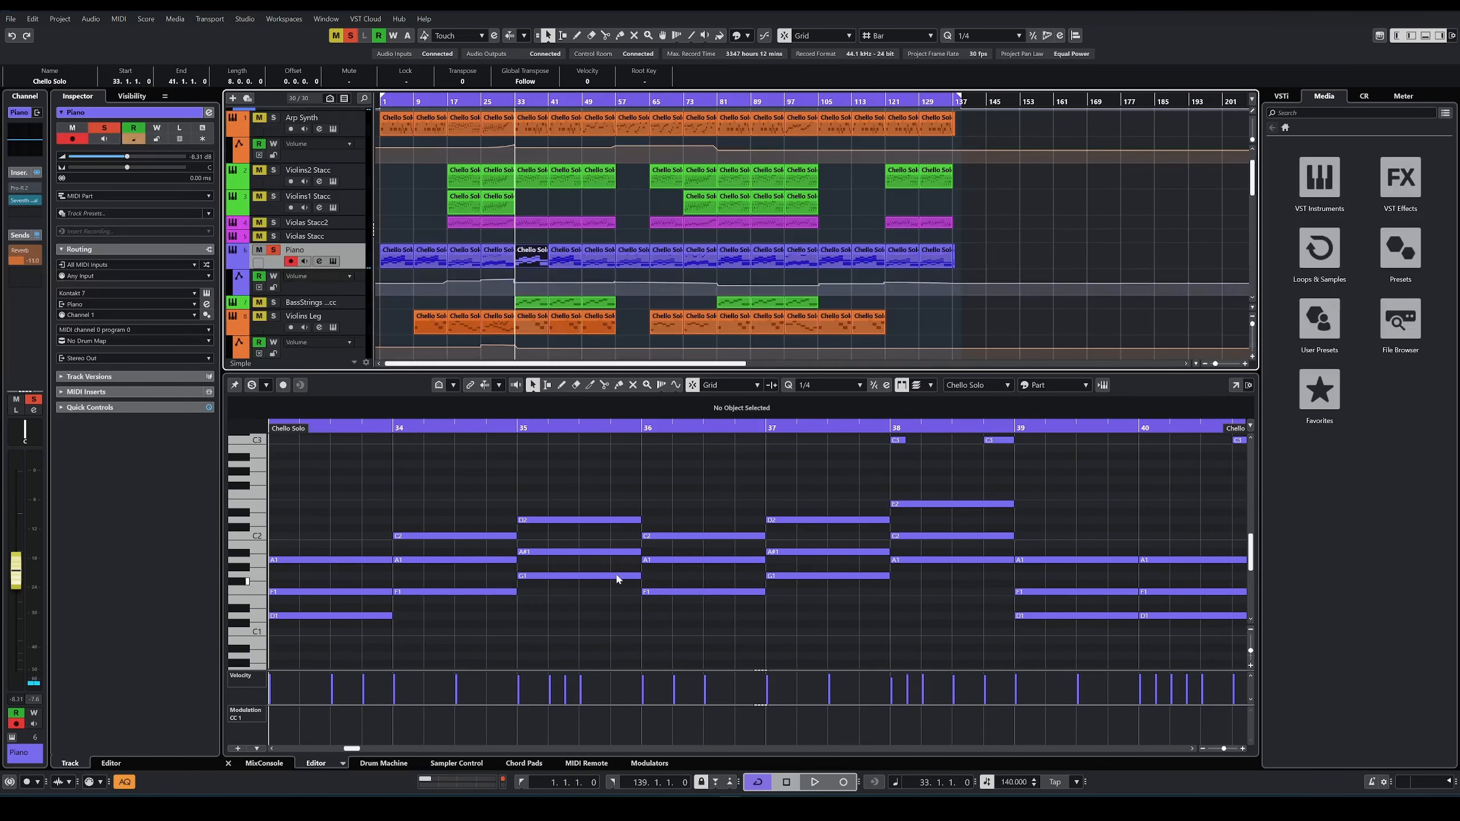
scroll(307, 590, up, 4)
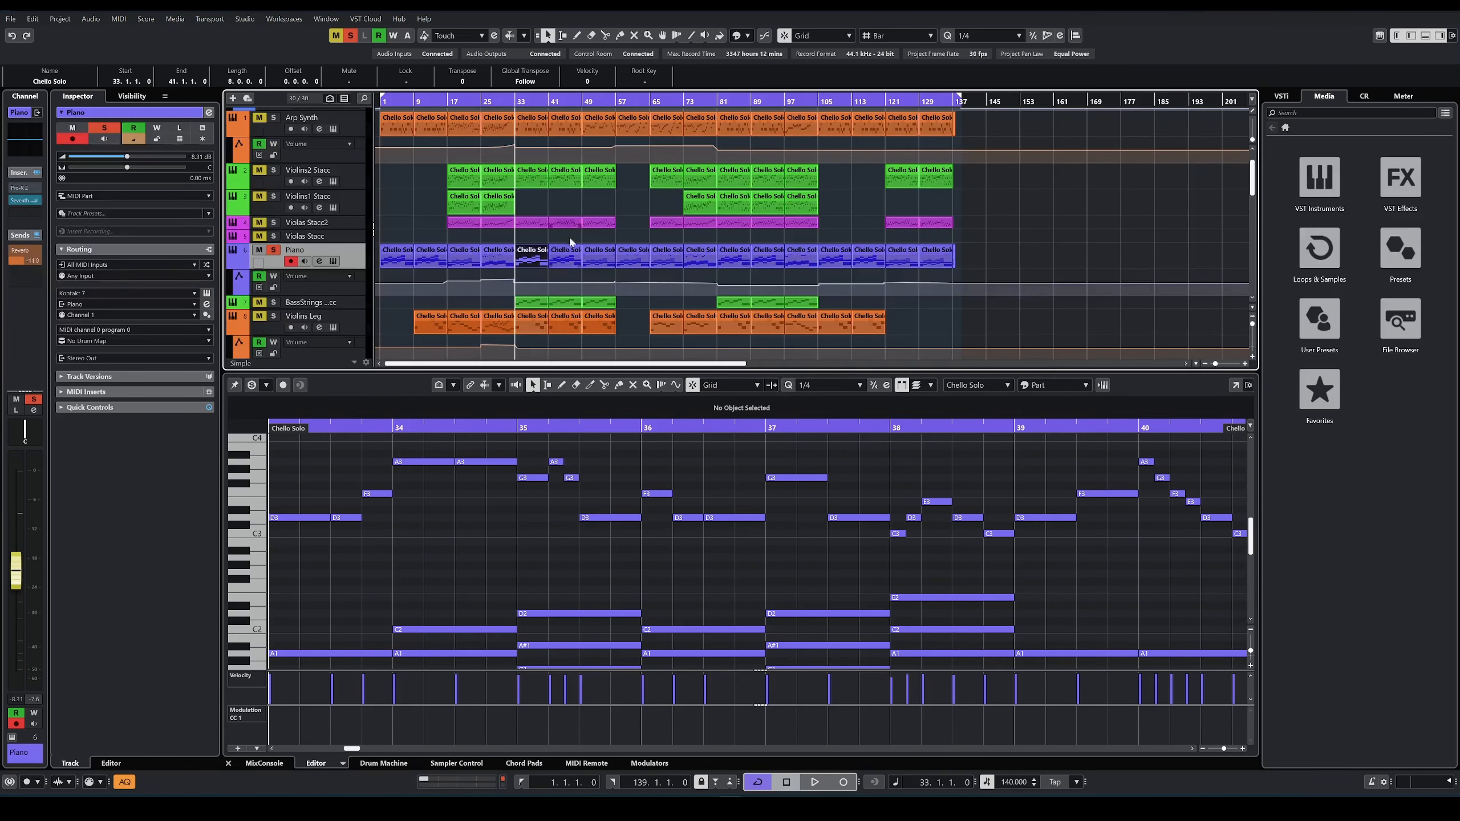
Step: Play the soloed Piano from bar 33 and enlarge the lower editor to show the part's full note range
key(space)
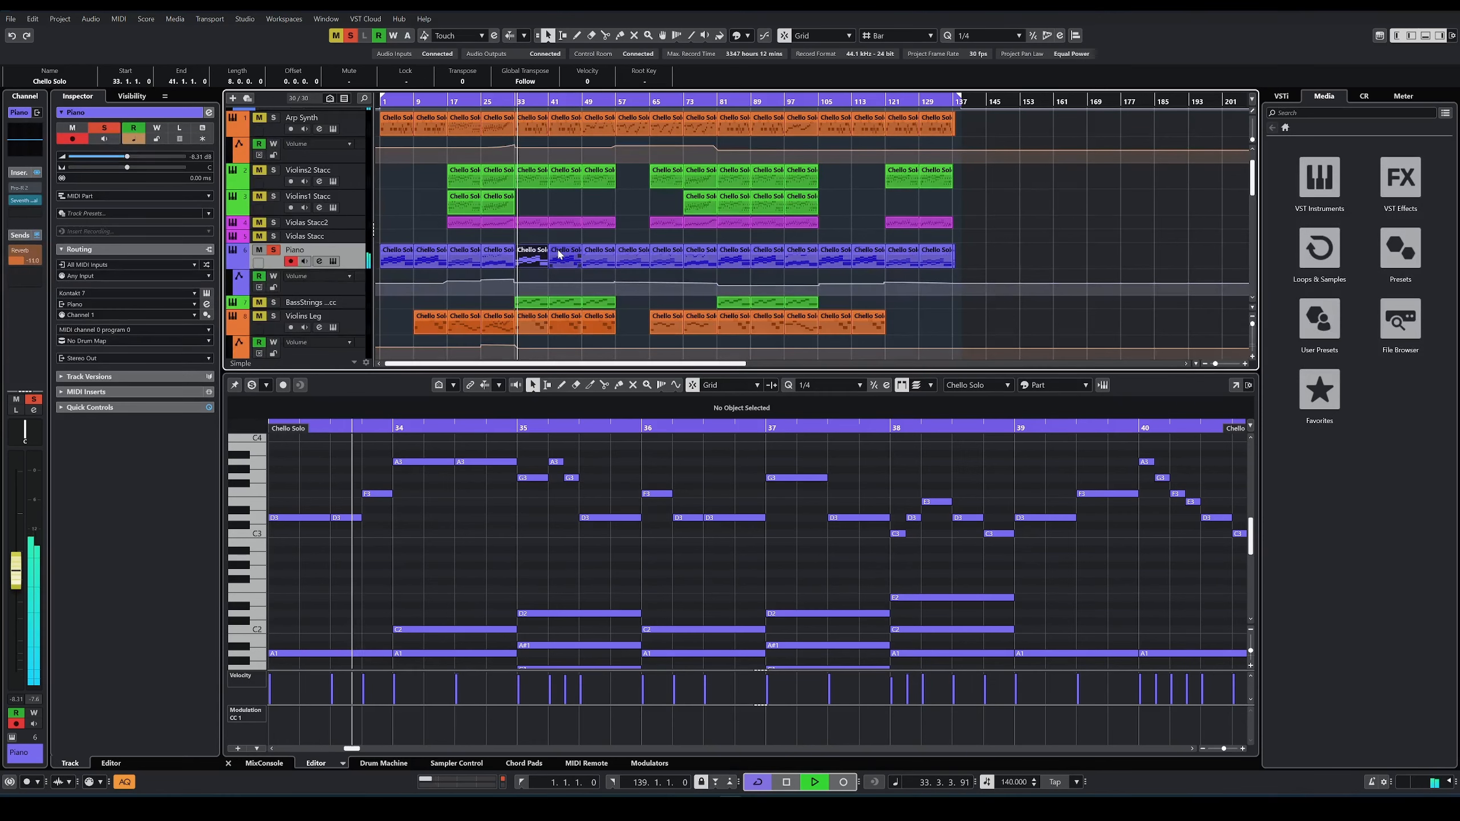
scroll(580, 537, down, 2)
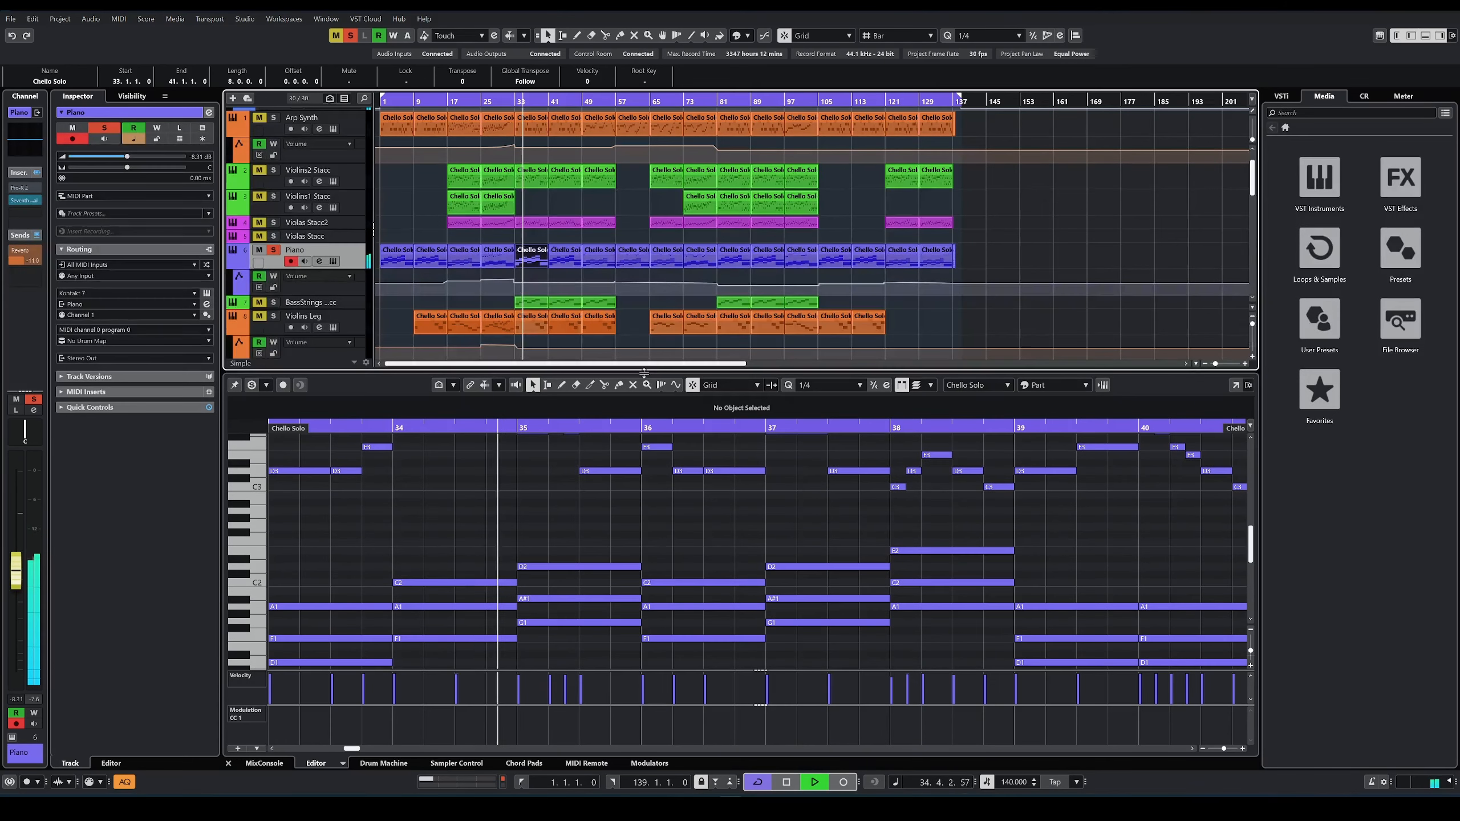
drag(646, 372, 661, 177)
scroll(693, 440, up, 7)
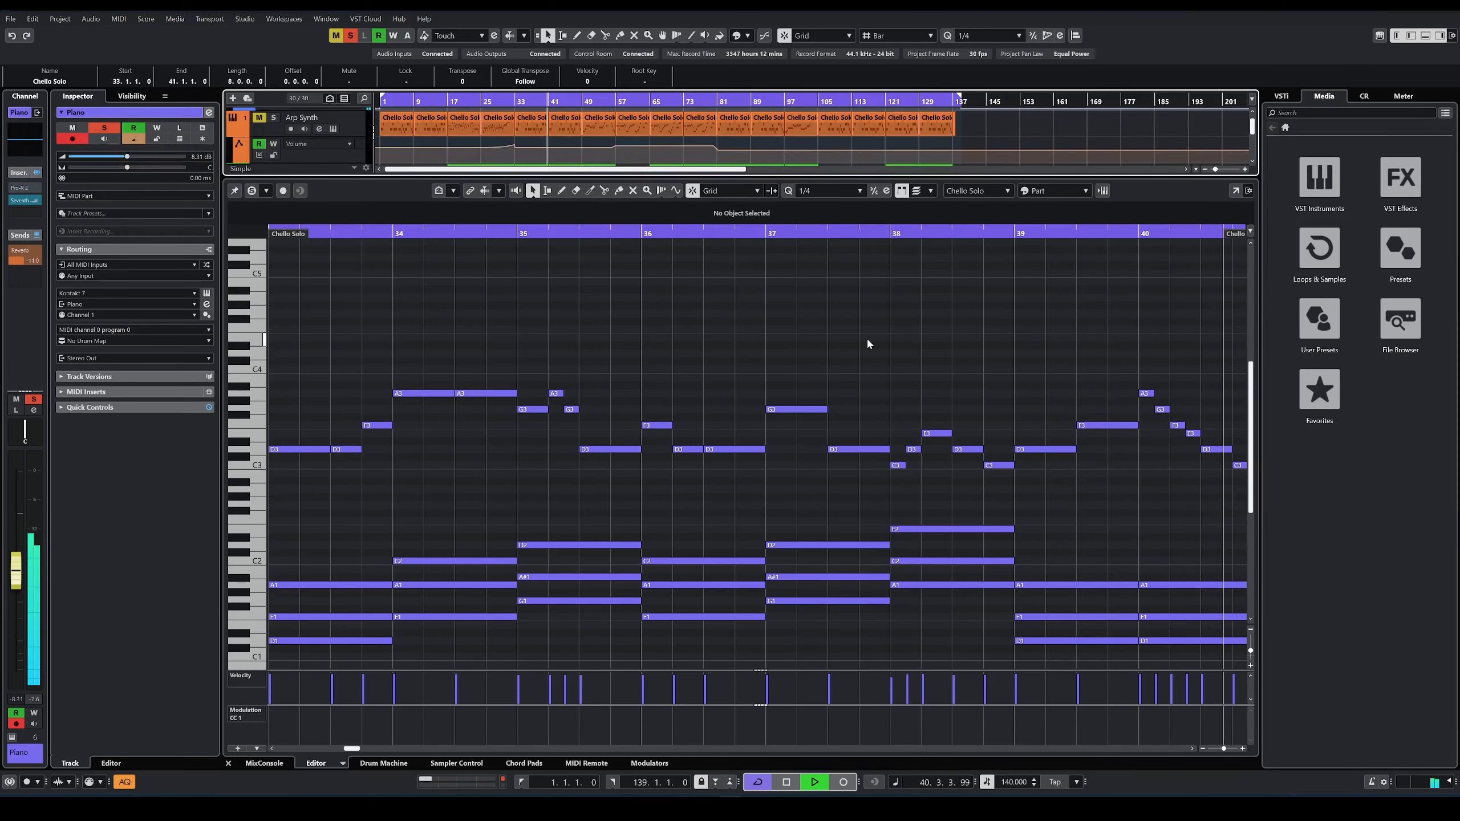
Step: Show the Violins2 Stacc part at bar 41 in the editor while the Piano plays
scroll(565, 142, down, 2)
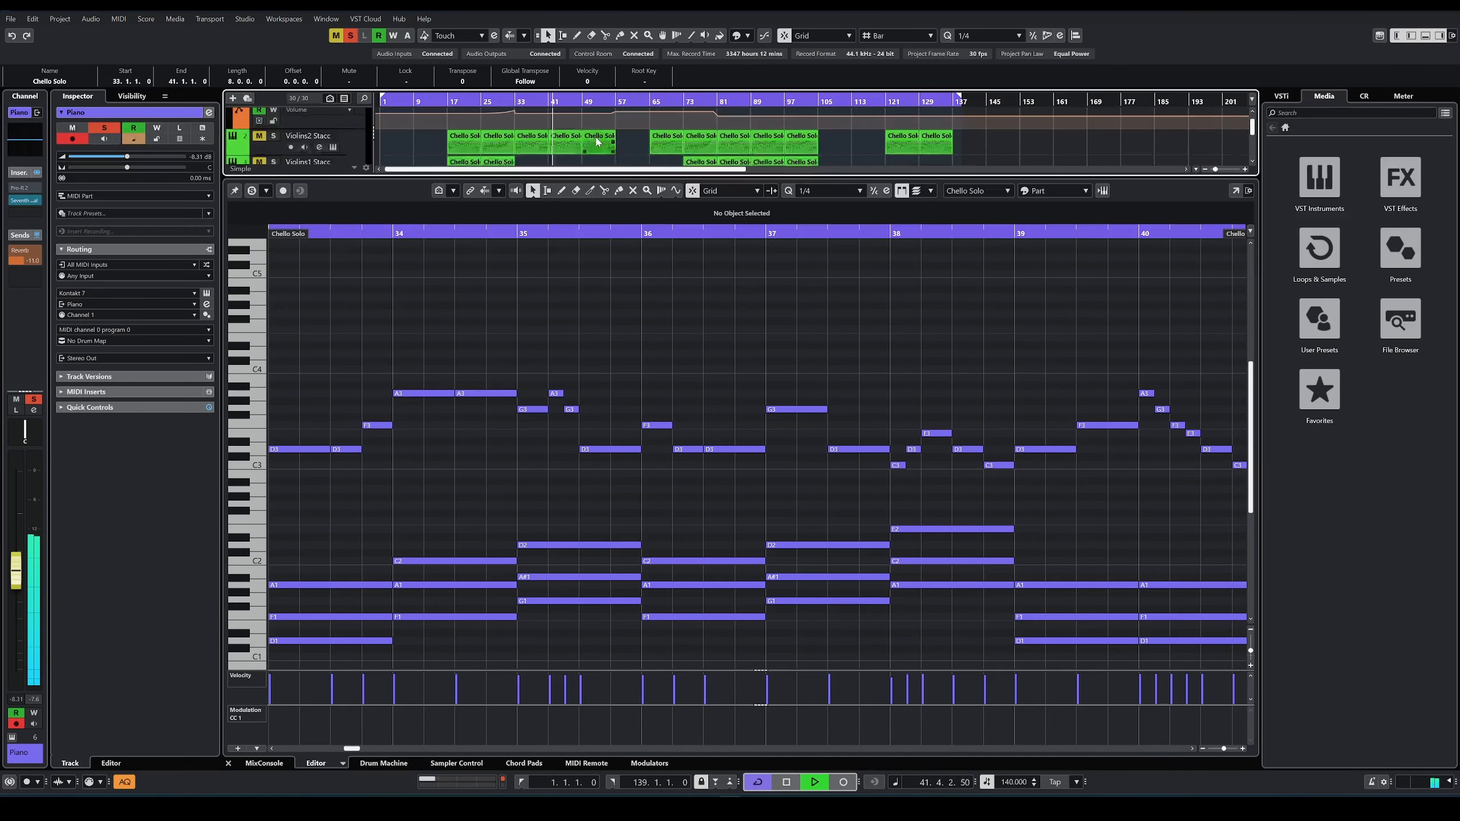
click(565, 142)
scroll(570, 148, down, 2)
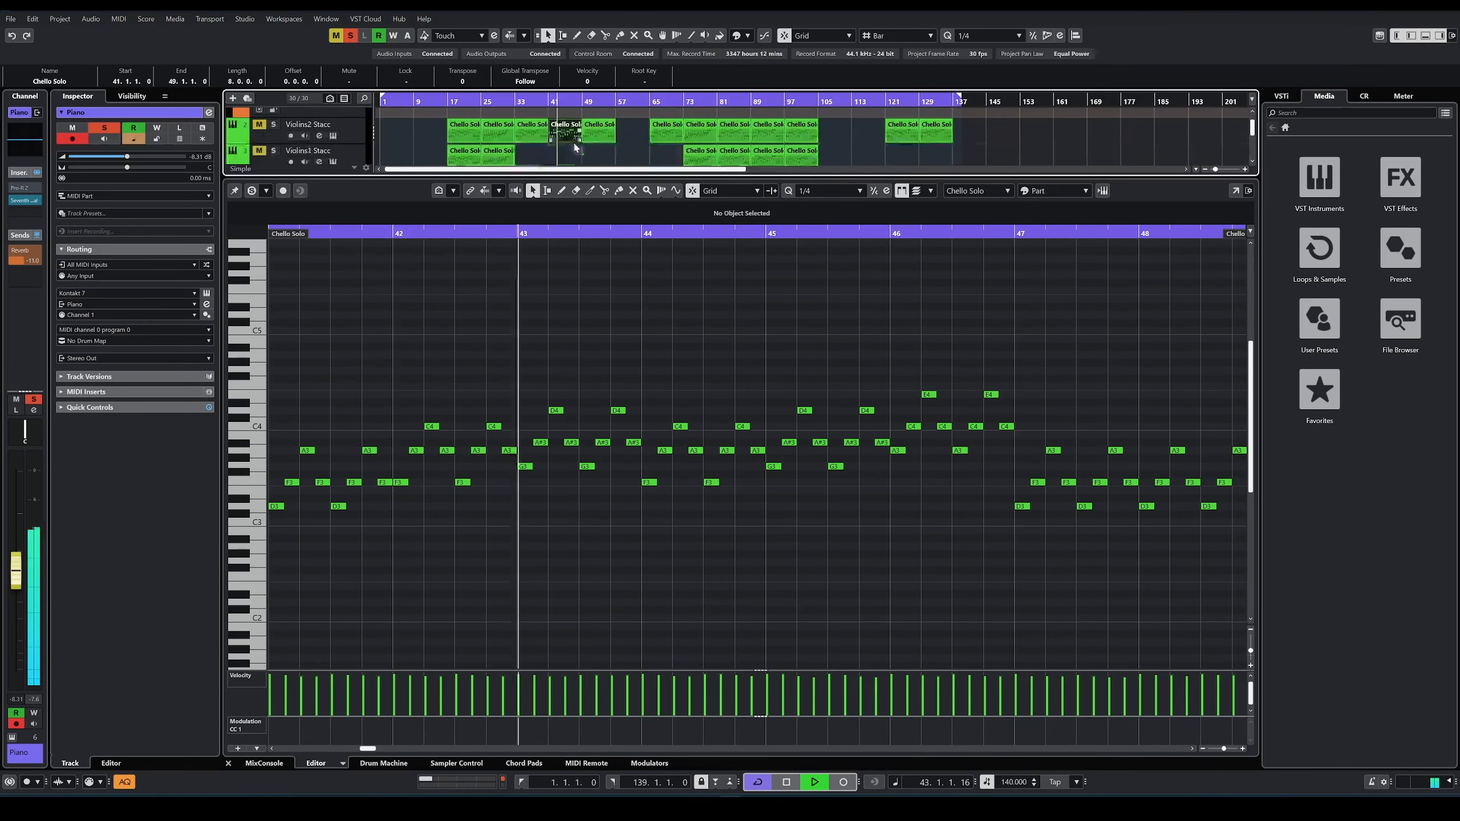
scroll(577, 150, up, 1)
scroll(581, 142, down, 1)
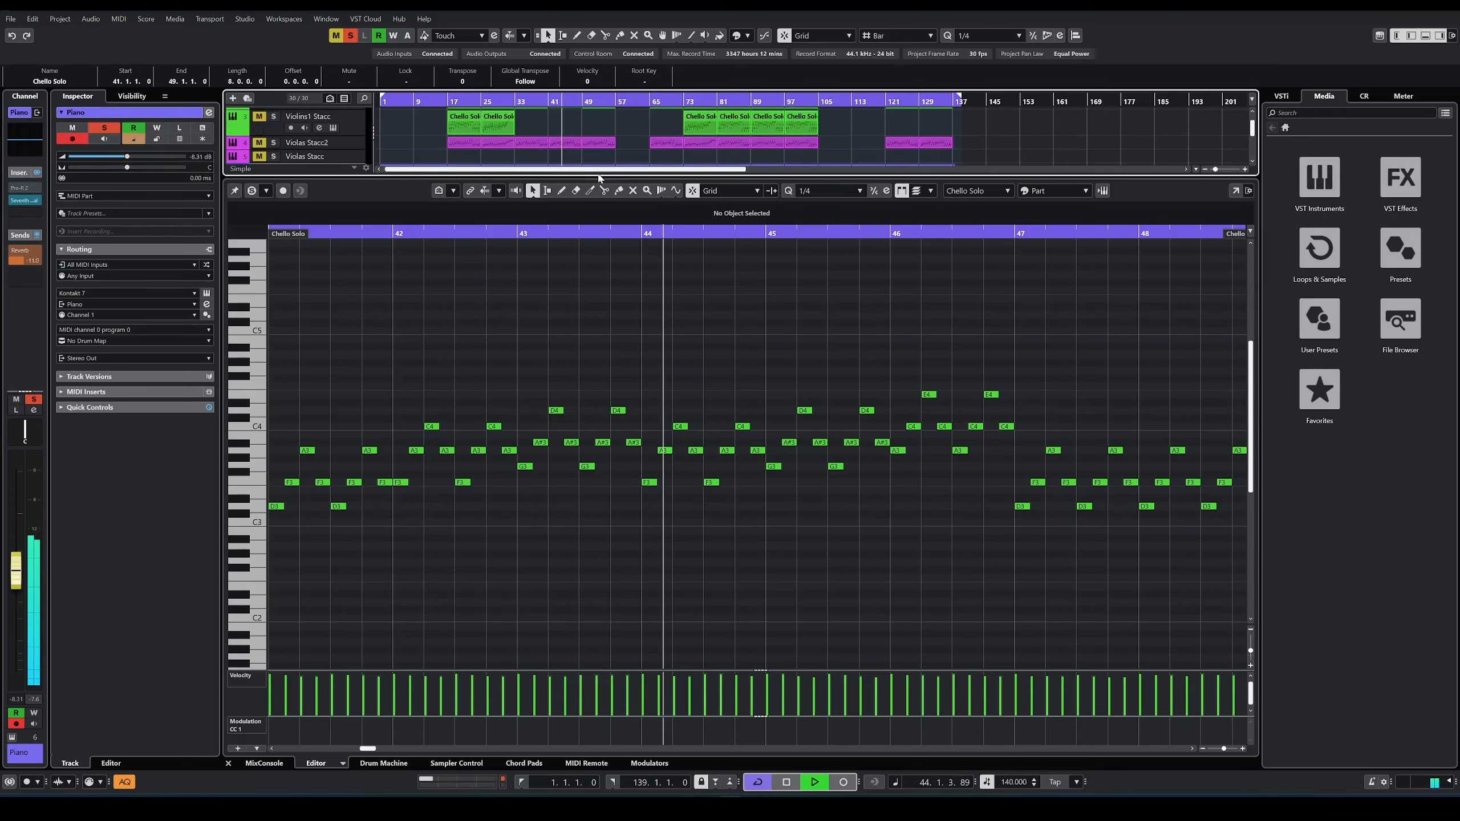
Step: Shrink the lower editor to reveal more arrangement tracks and stop playback
drag(599, 179, 599, 393)
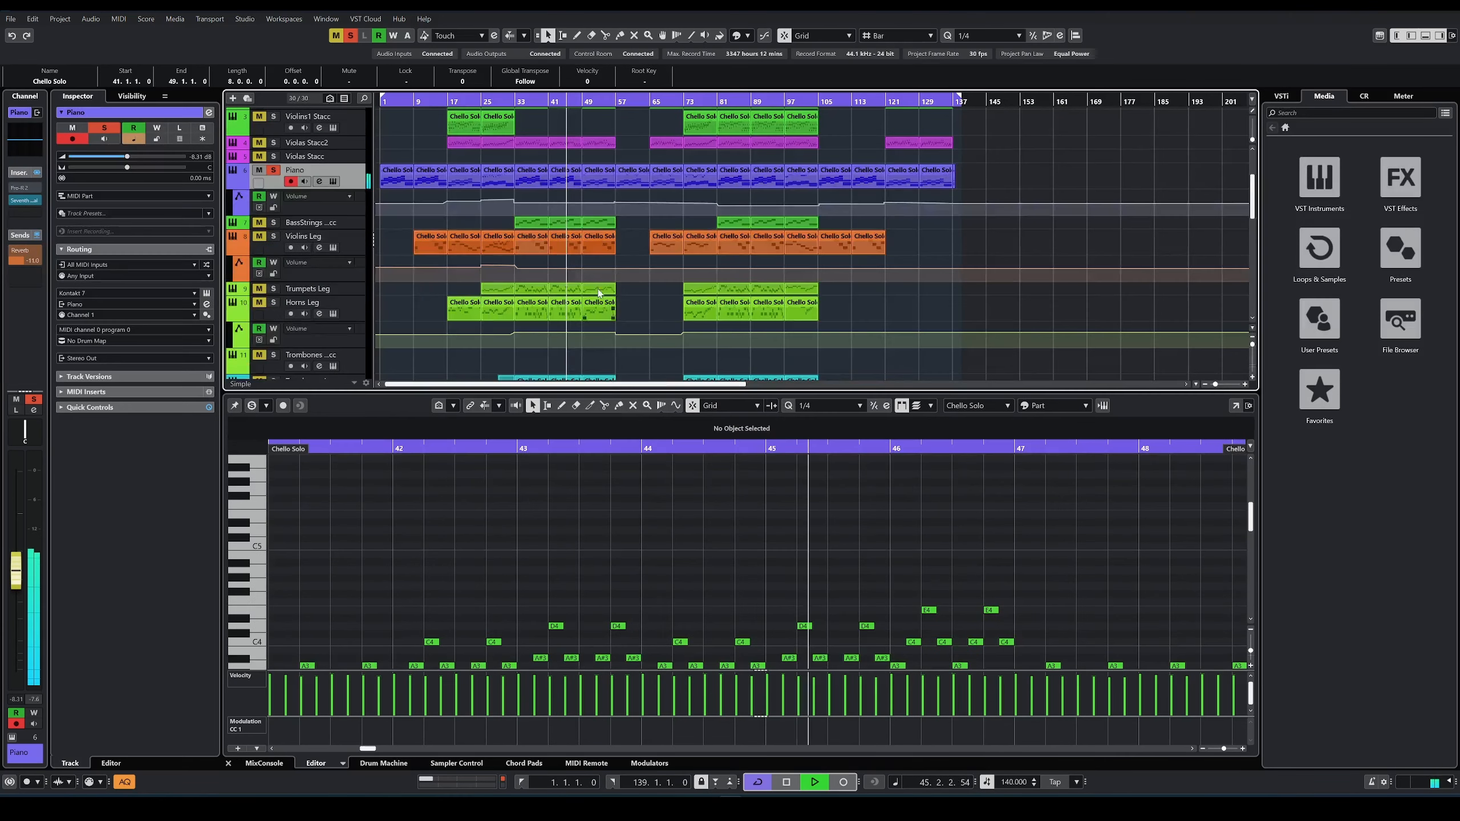
scroll(573, 248, up, 2)
key(space)
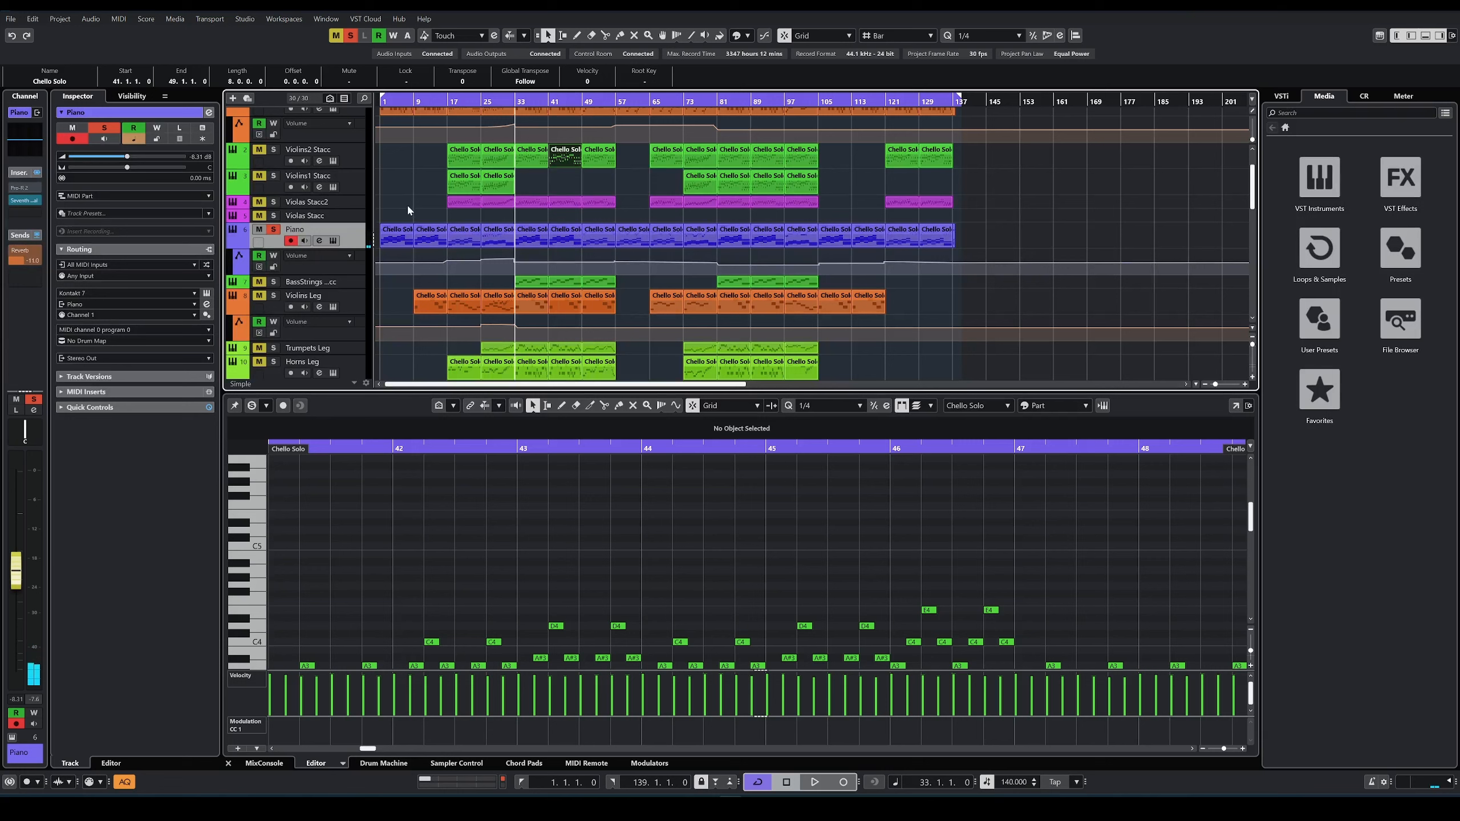
Step: Show the first Chello Solo part in the editor and play the soloed Chello Solo track from bar 1
click(382, 101)
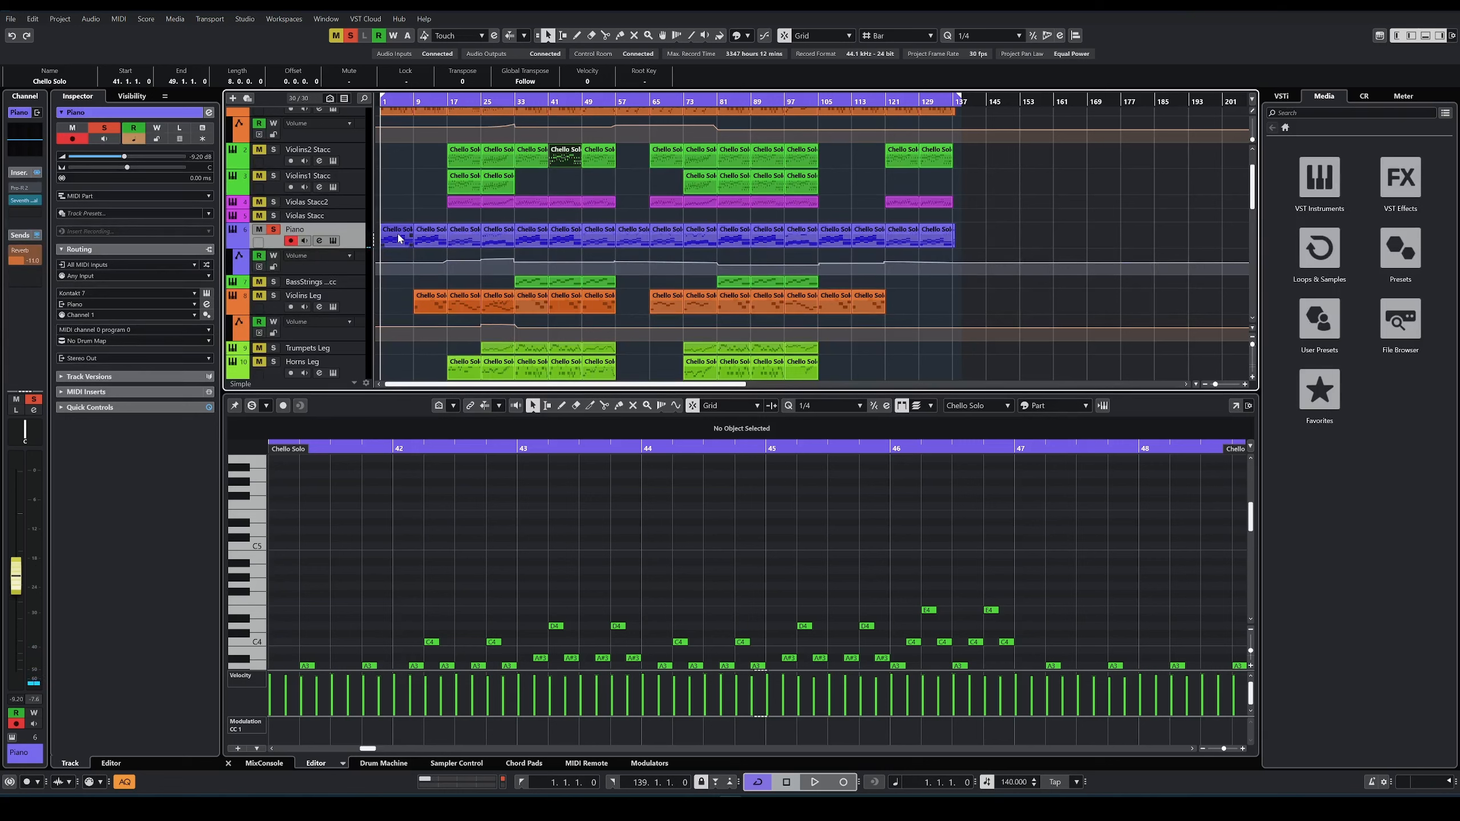
scroll(399, 241, down, 4)
click(403, 255)
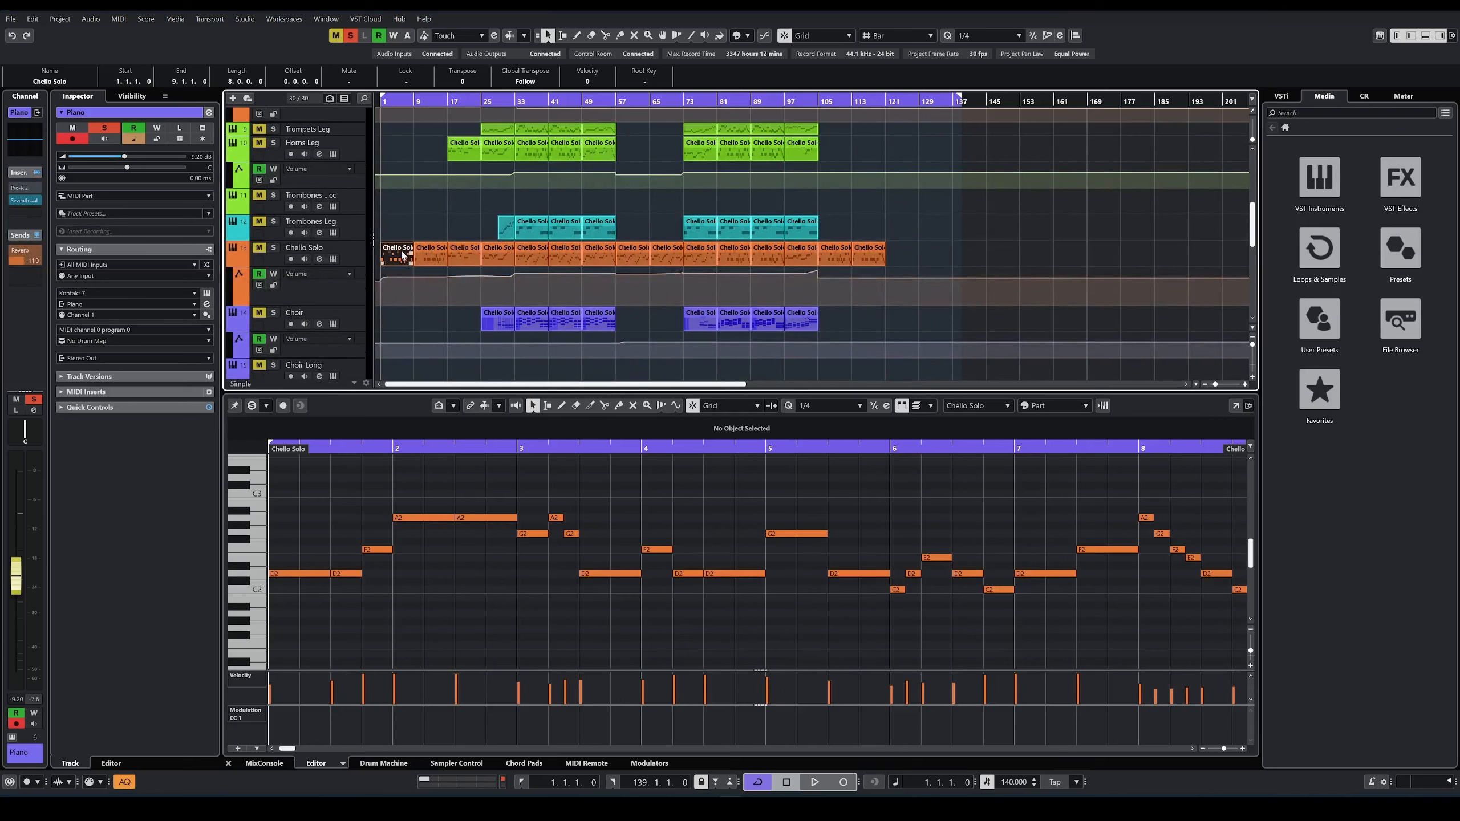
scroll(411, 234, up, 3)
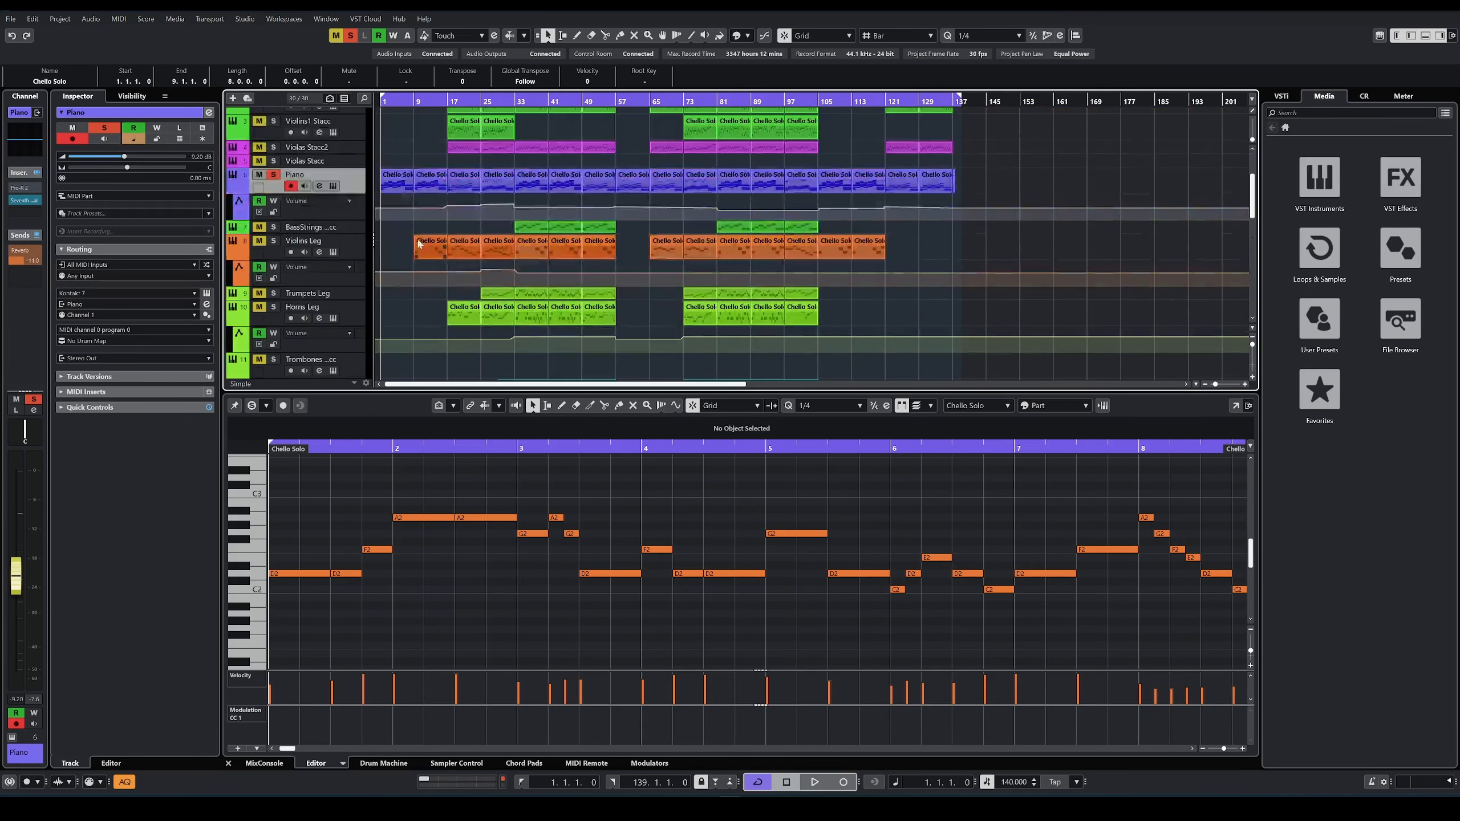
scroll(403, 242, down, 3)
key(space)
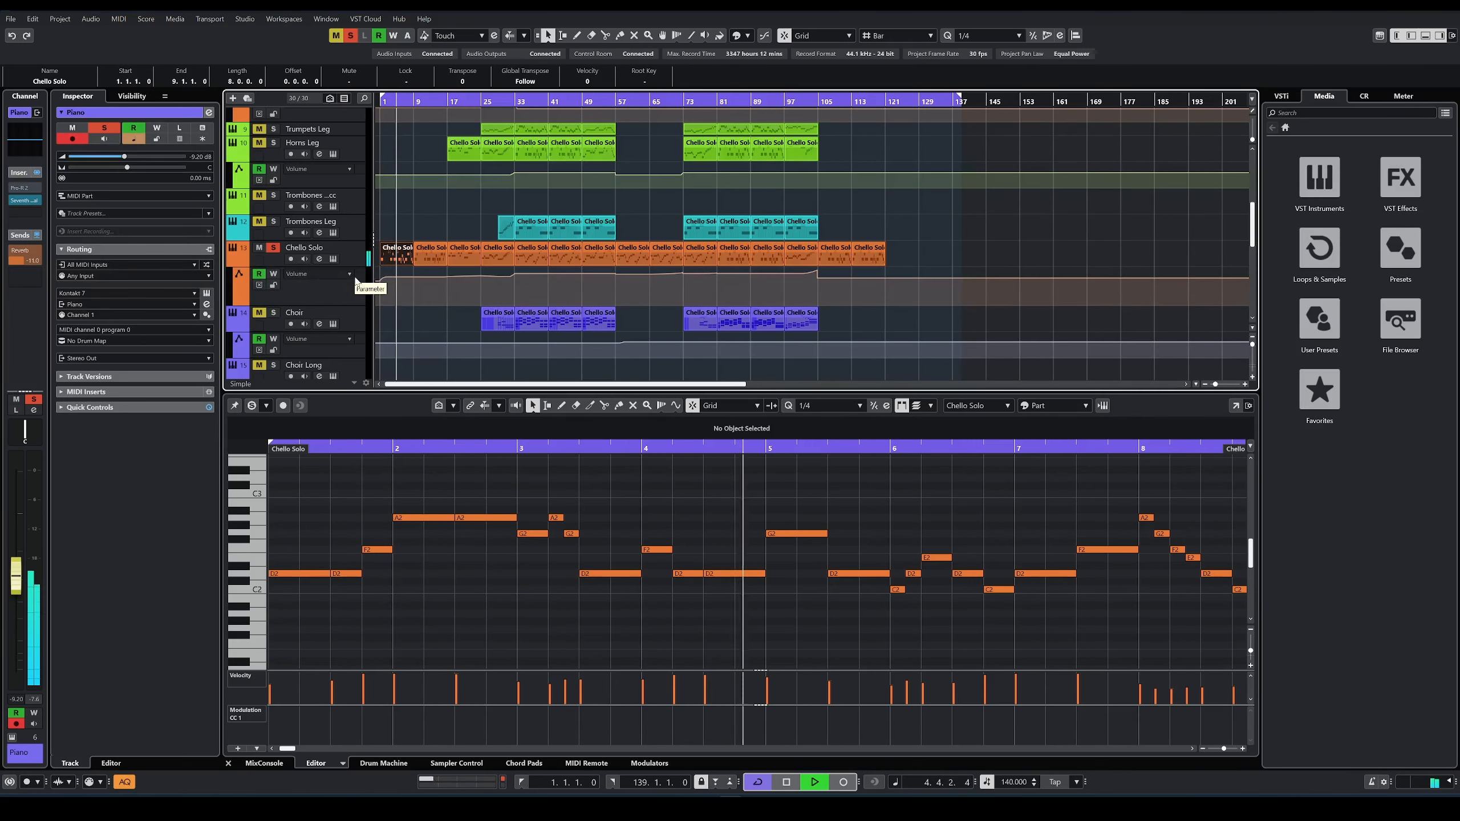
Step: View the Piano track's Kontakt instrument, The Grandeur, and close its window
scroll(359, 242, up, 2)
scroll(345, 218, up, 3)
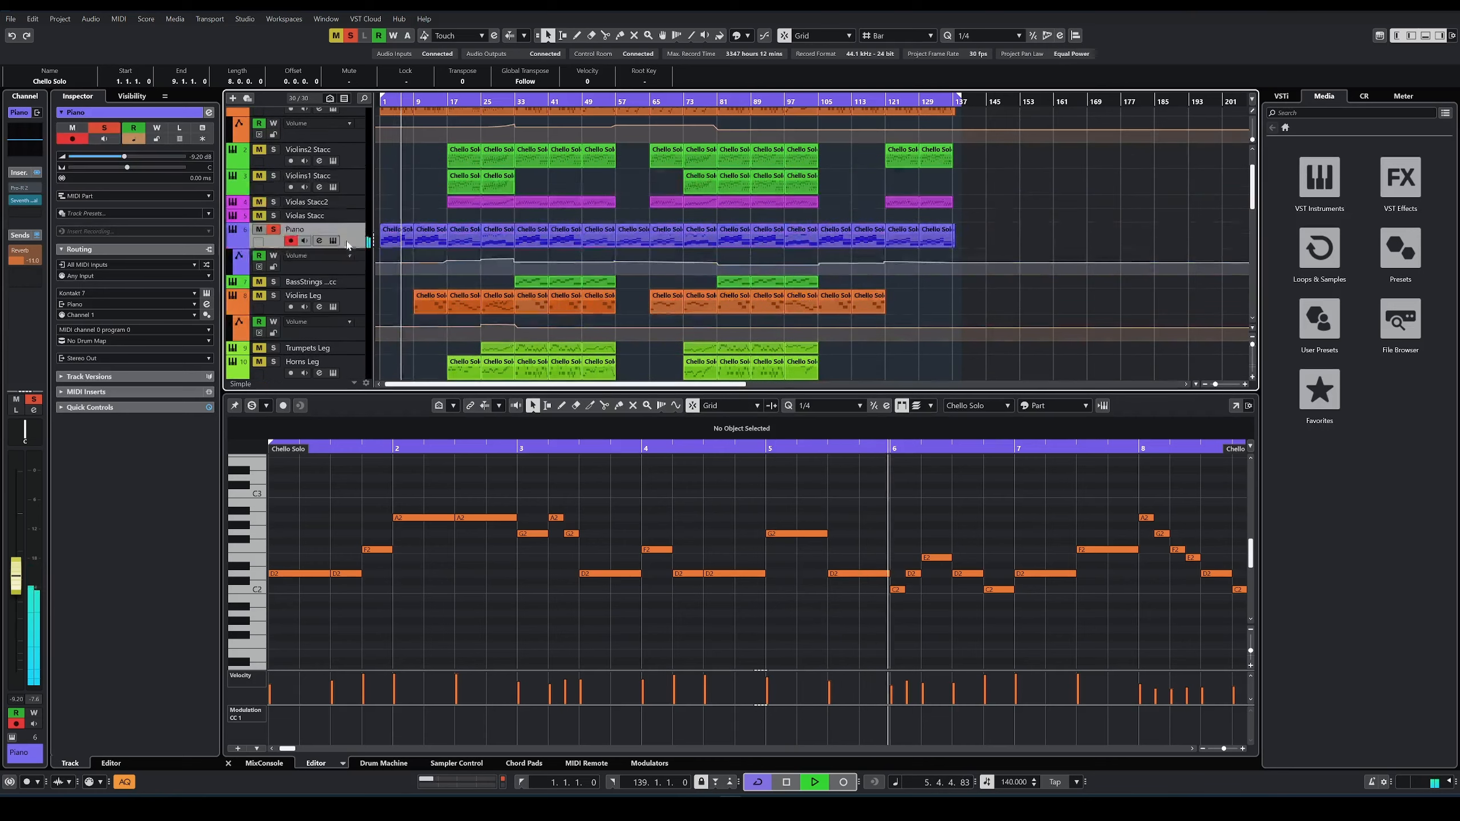
click(333, 240)
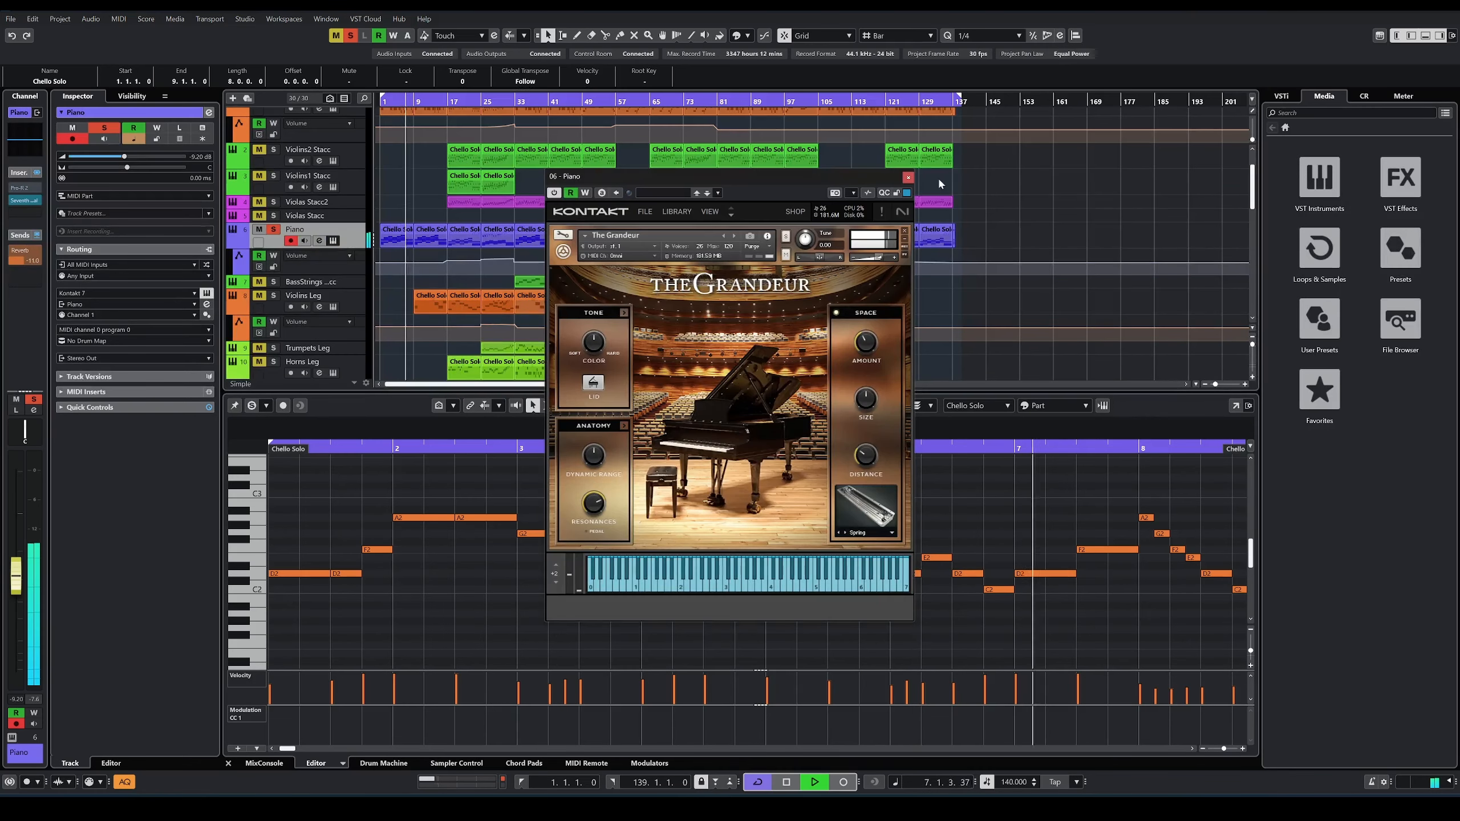
click(332, 240)
Step: View the Chello Solo track's Kontakt instrument, Stradivari Cello, and close its window
scroll(359, 299, down, 3)
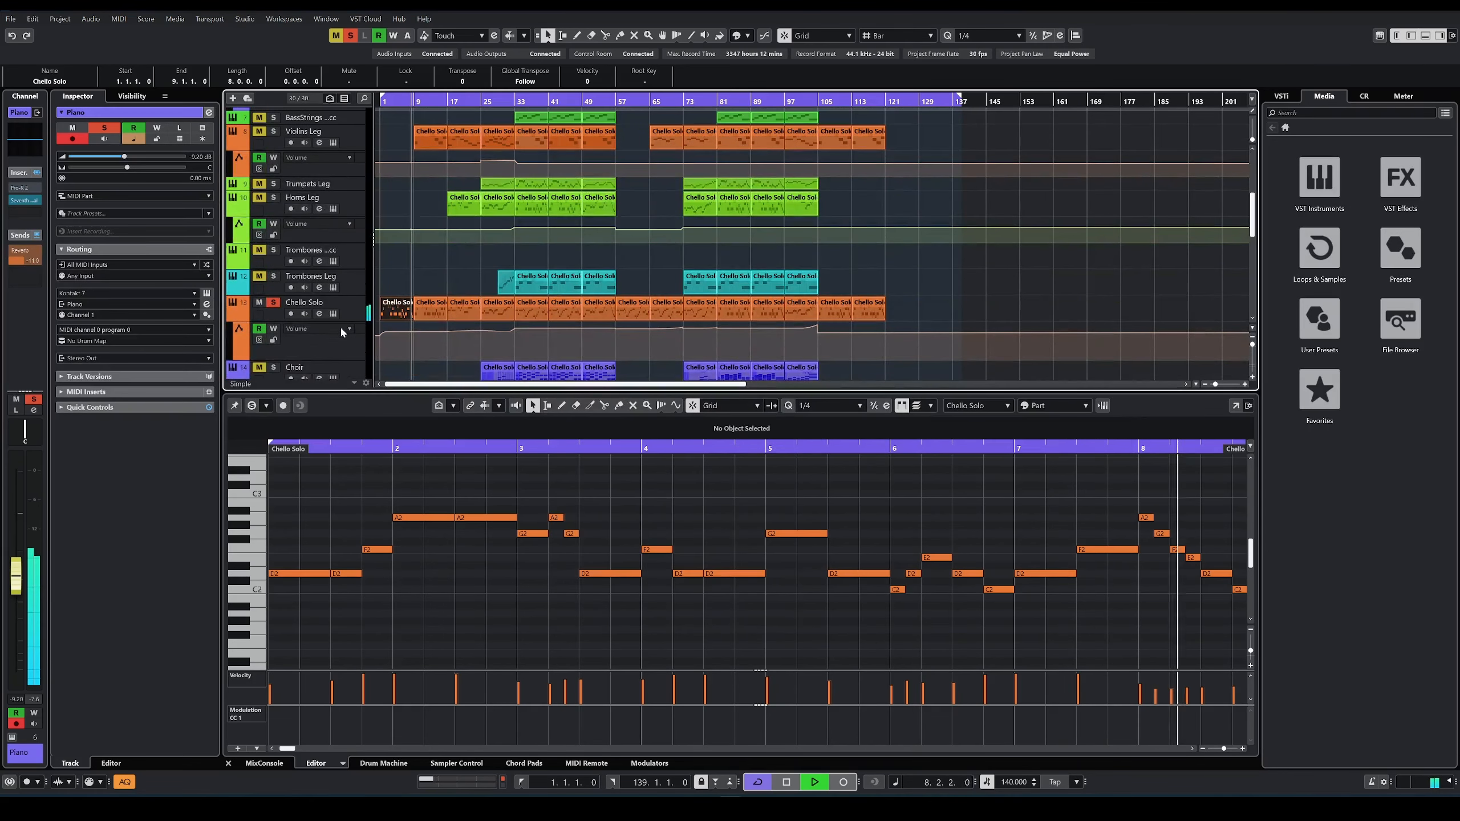
click(334, 314)
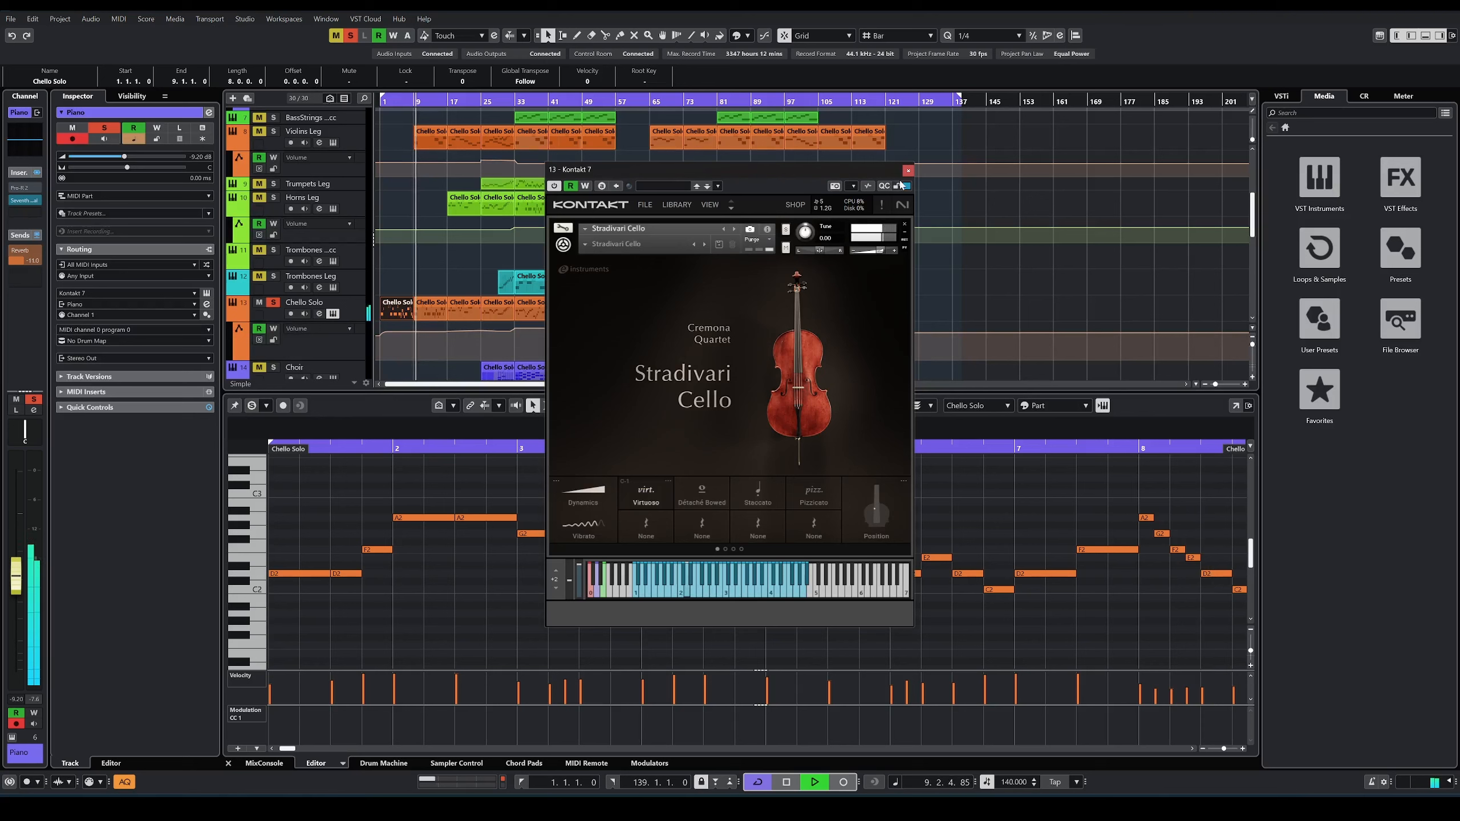
click(908, 172)
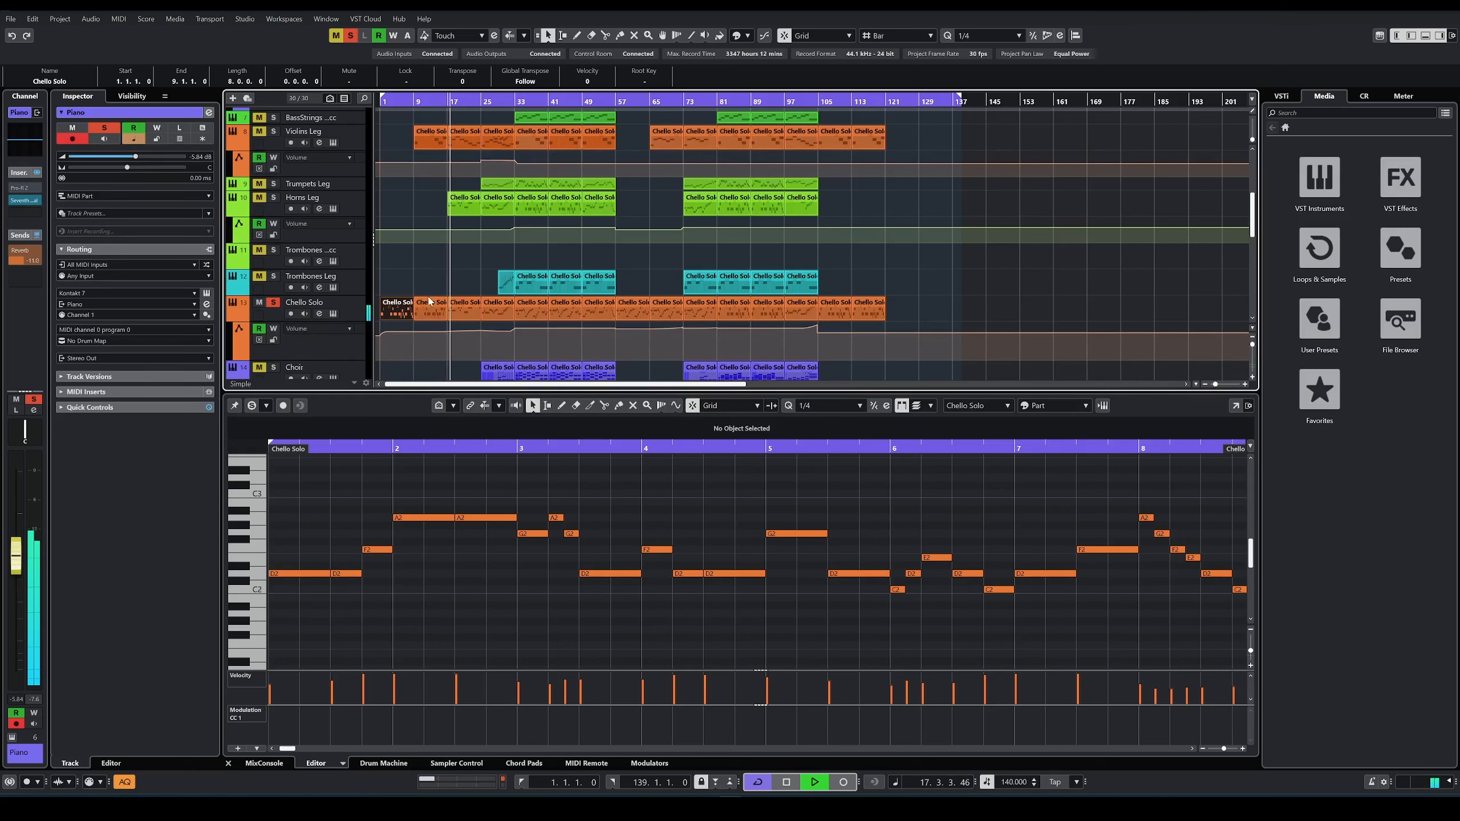
Step: Stop playback, view the Seventh Heaven Professional reverb inserted on the Piano track, and close it
key(space)
click(349, 139)
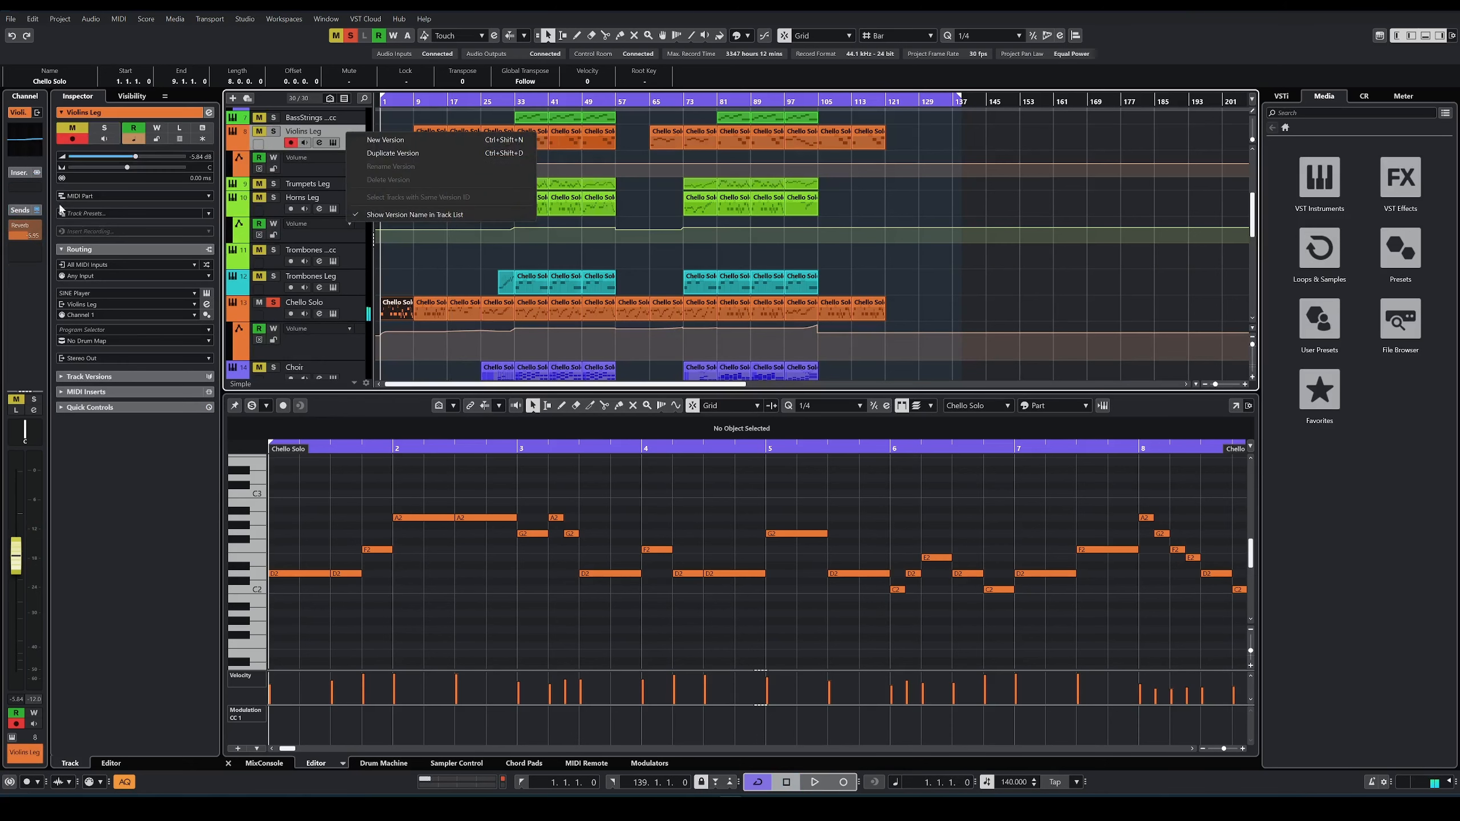
scroll(353, 143, up, 2)
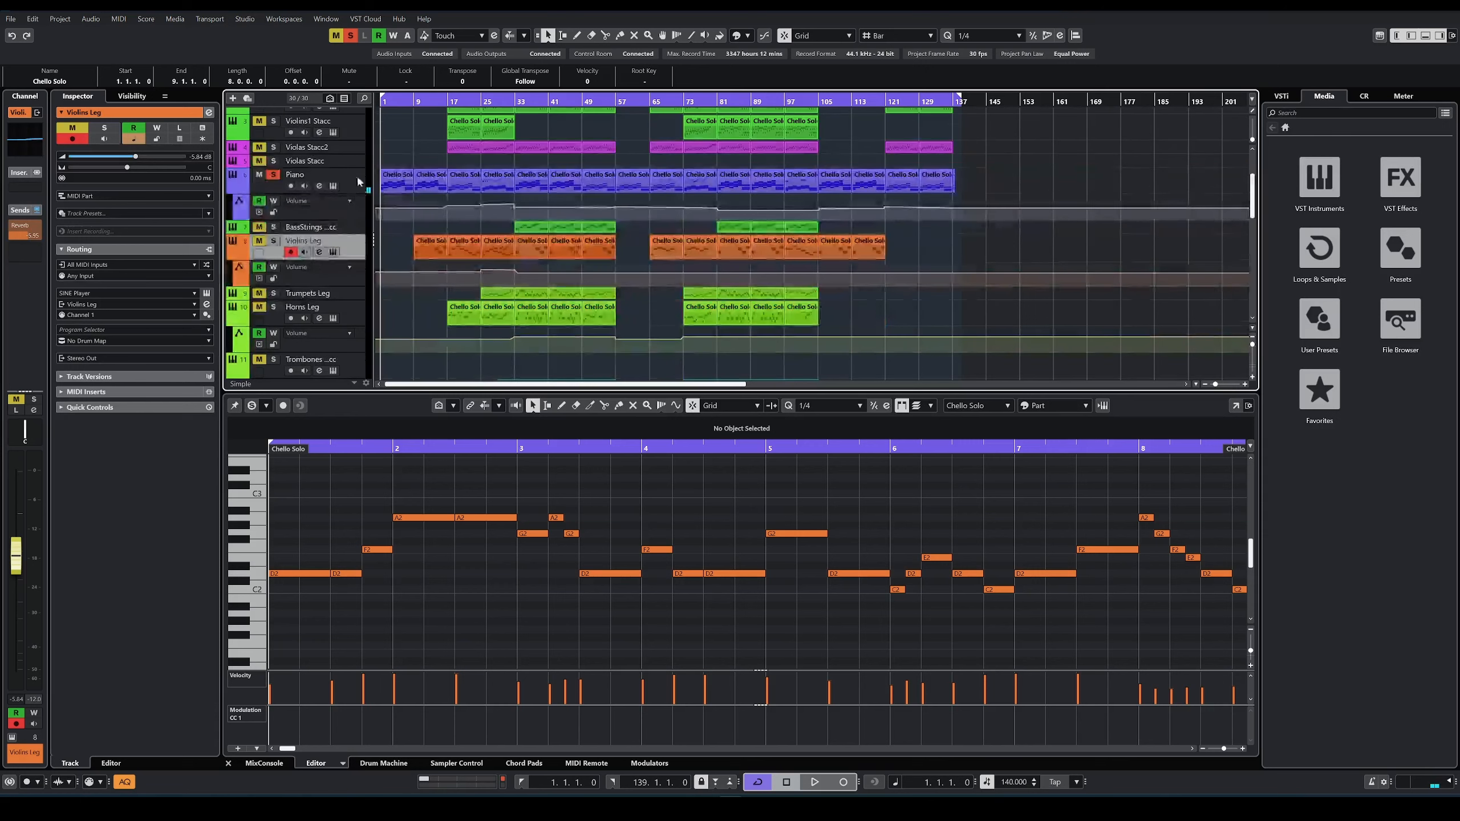
click(356, 182)
click(23, 211)
click(22, 203)
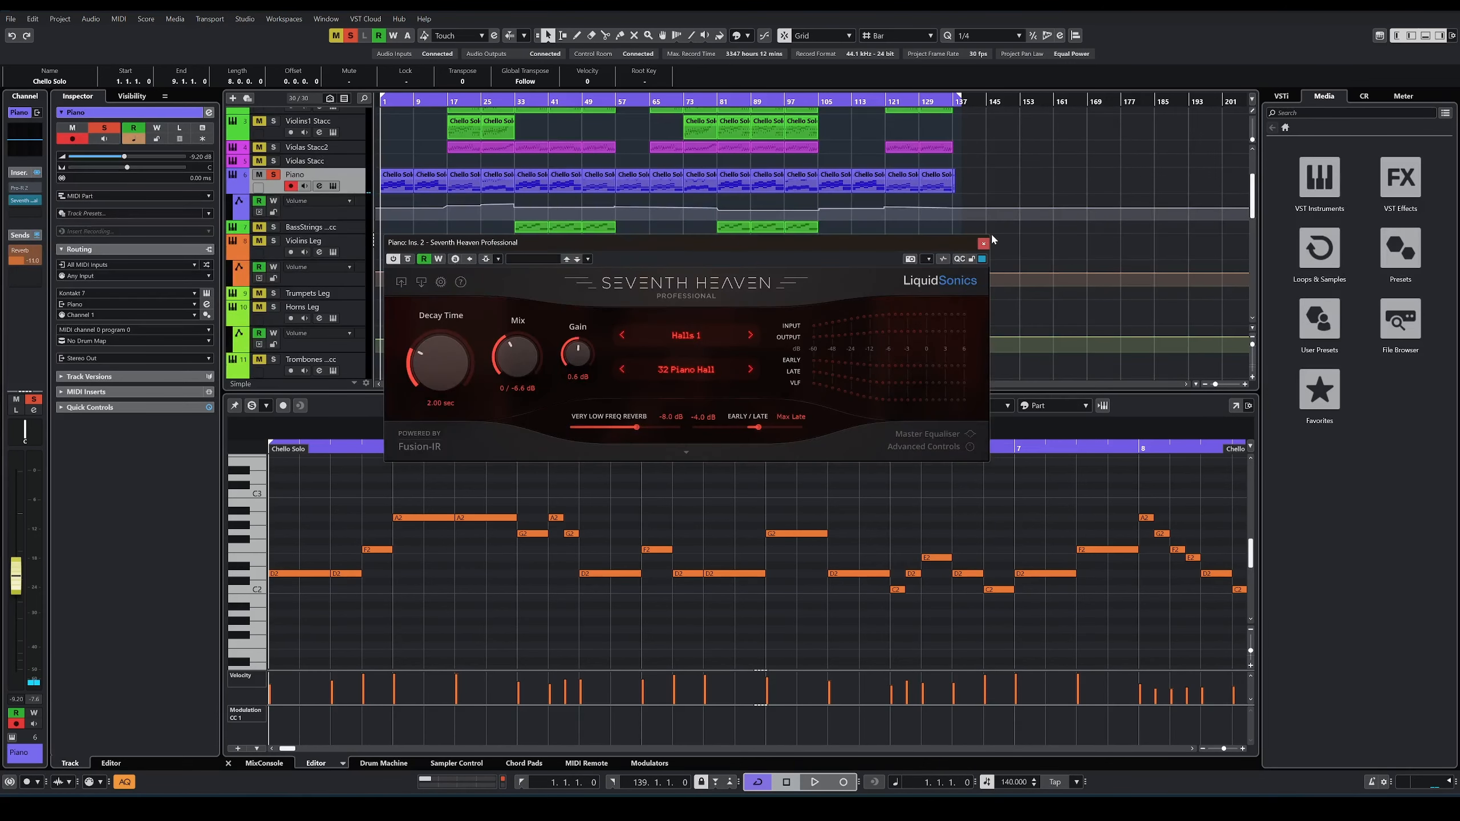
click(983, 243)
Step: View the FabFilter Pro-C 2 compressor inserted on the Chello Solo track and close it
scroll(353, 217, down, 4)
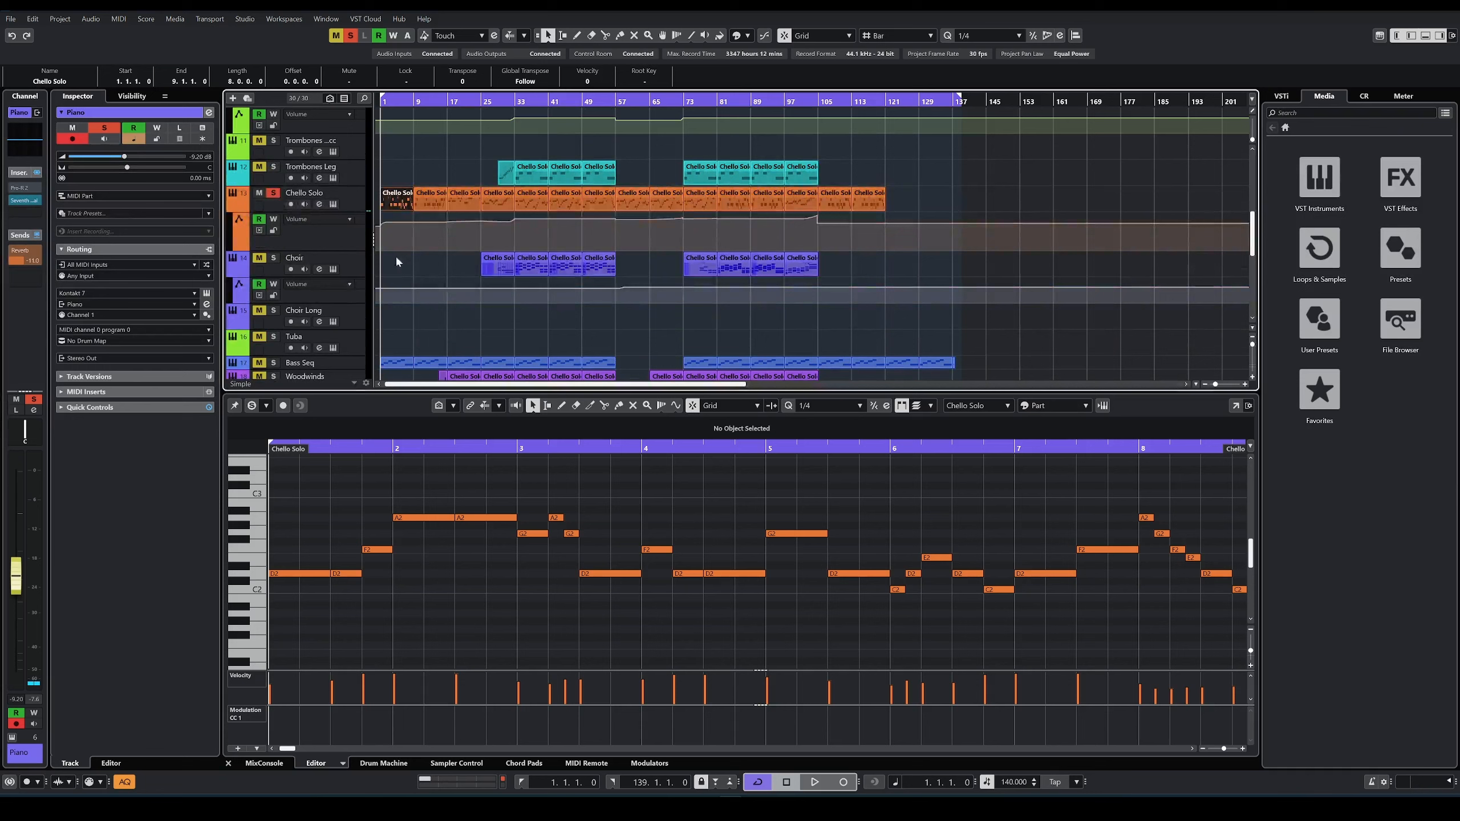
click(353, 203)
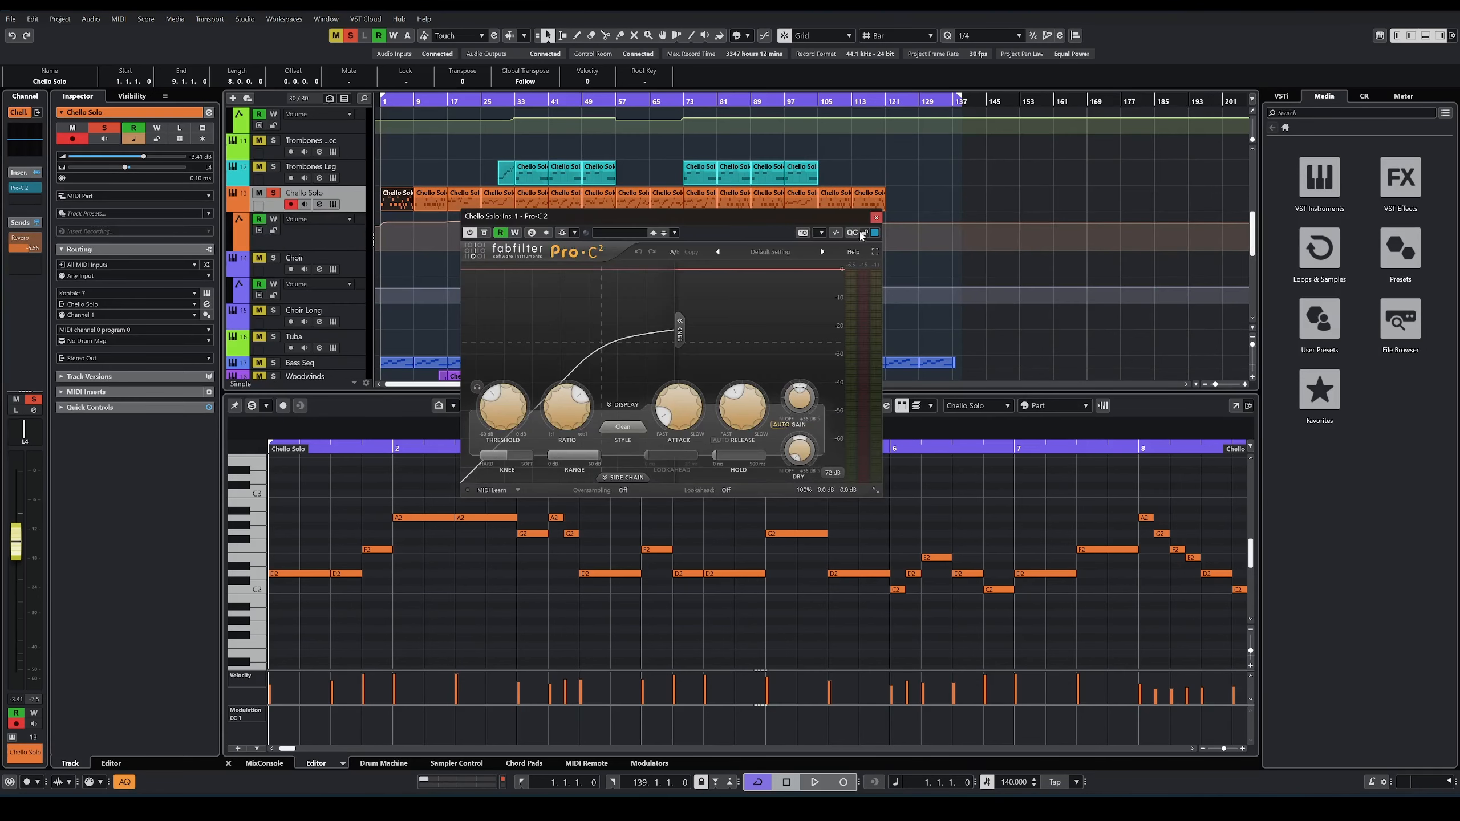
click(876, 218)
Step: Open the Arp Synth track's PolyMAX instrument beside the early bars and show the first Arp Synth part in the editor
scroll(389, 289, up, 6)
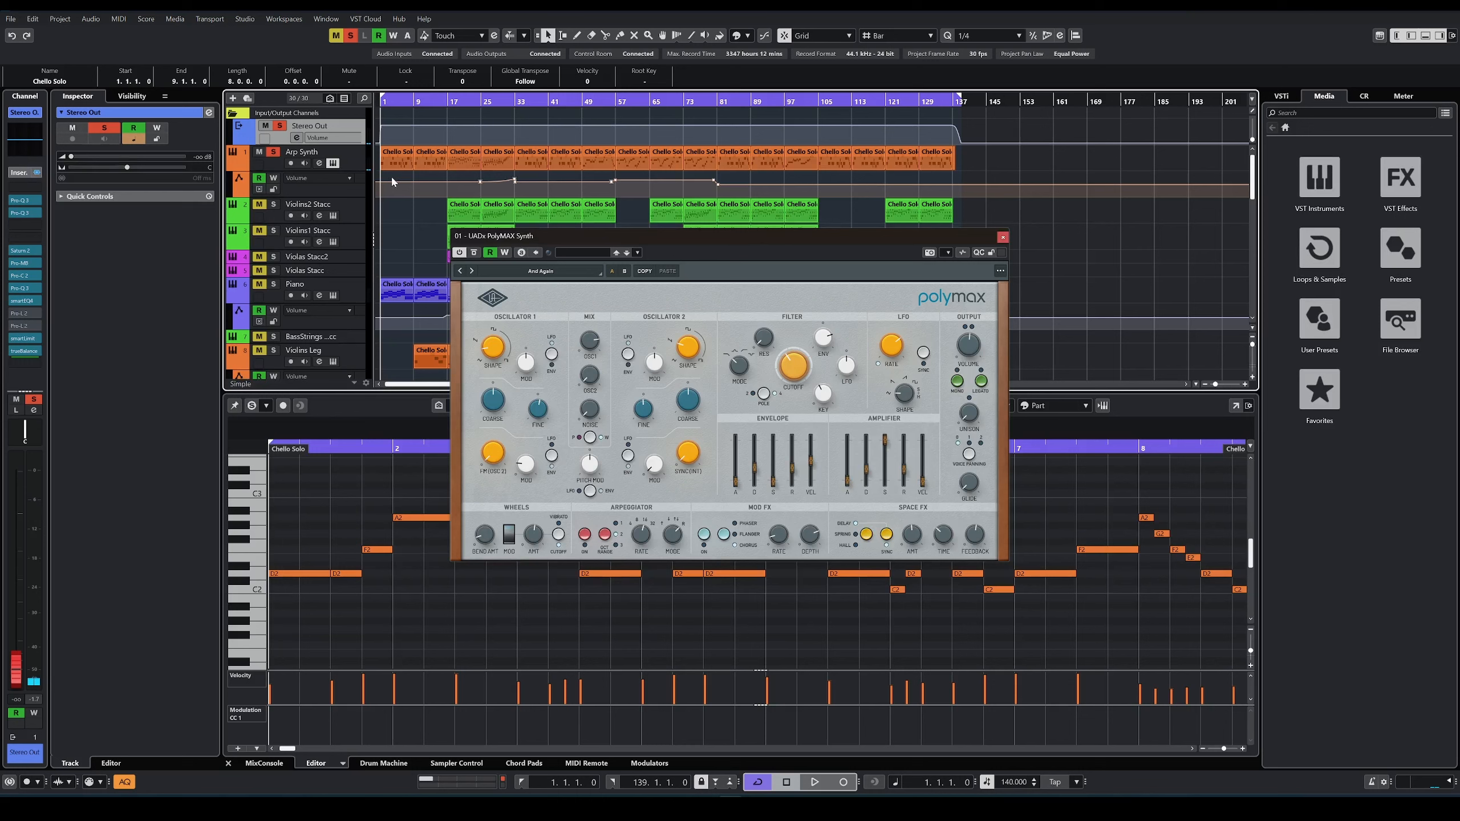
drag(641, 242, 813, 258)
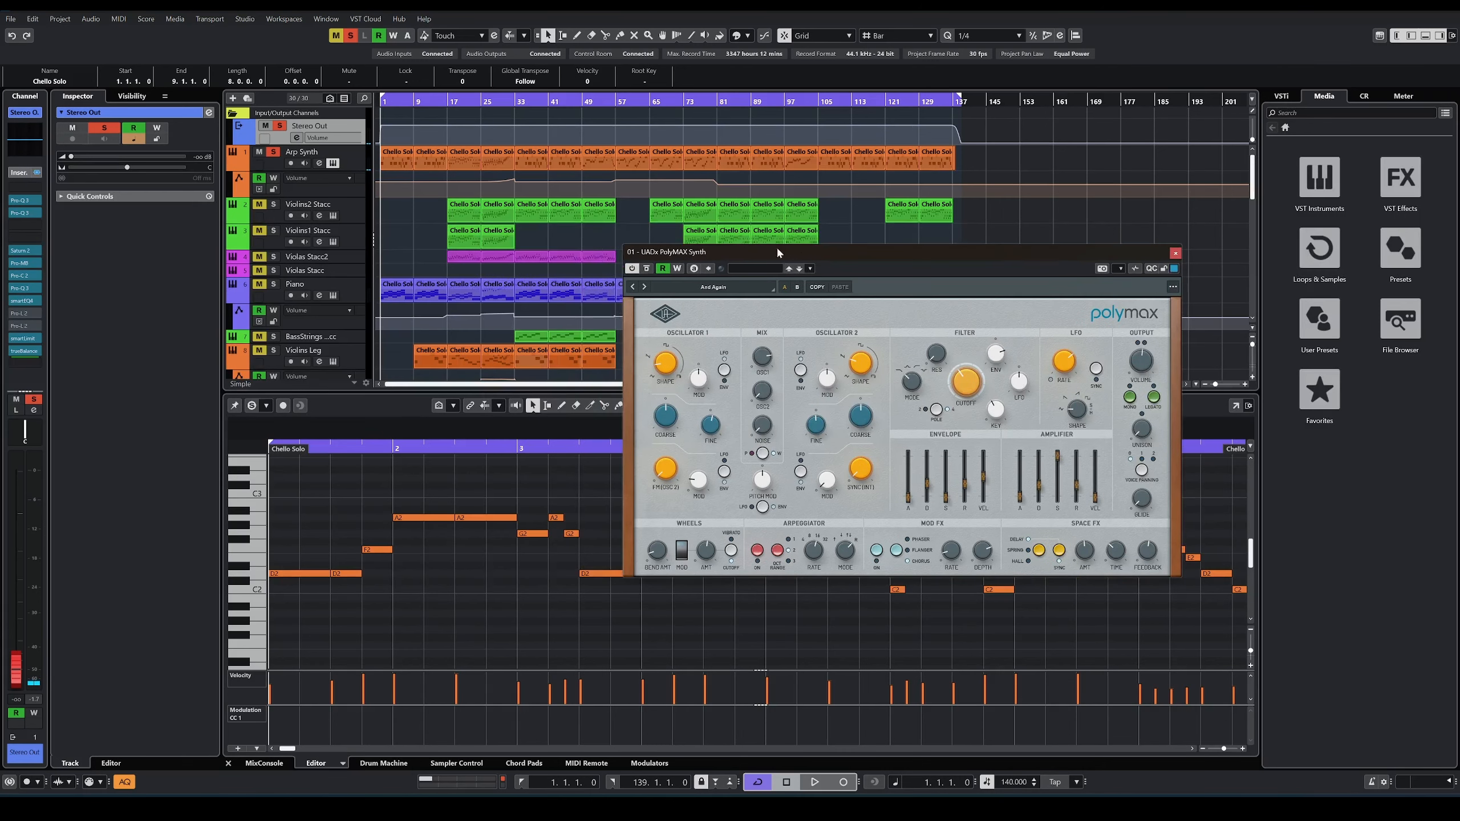
click(387, 162)
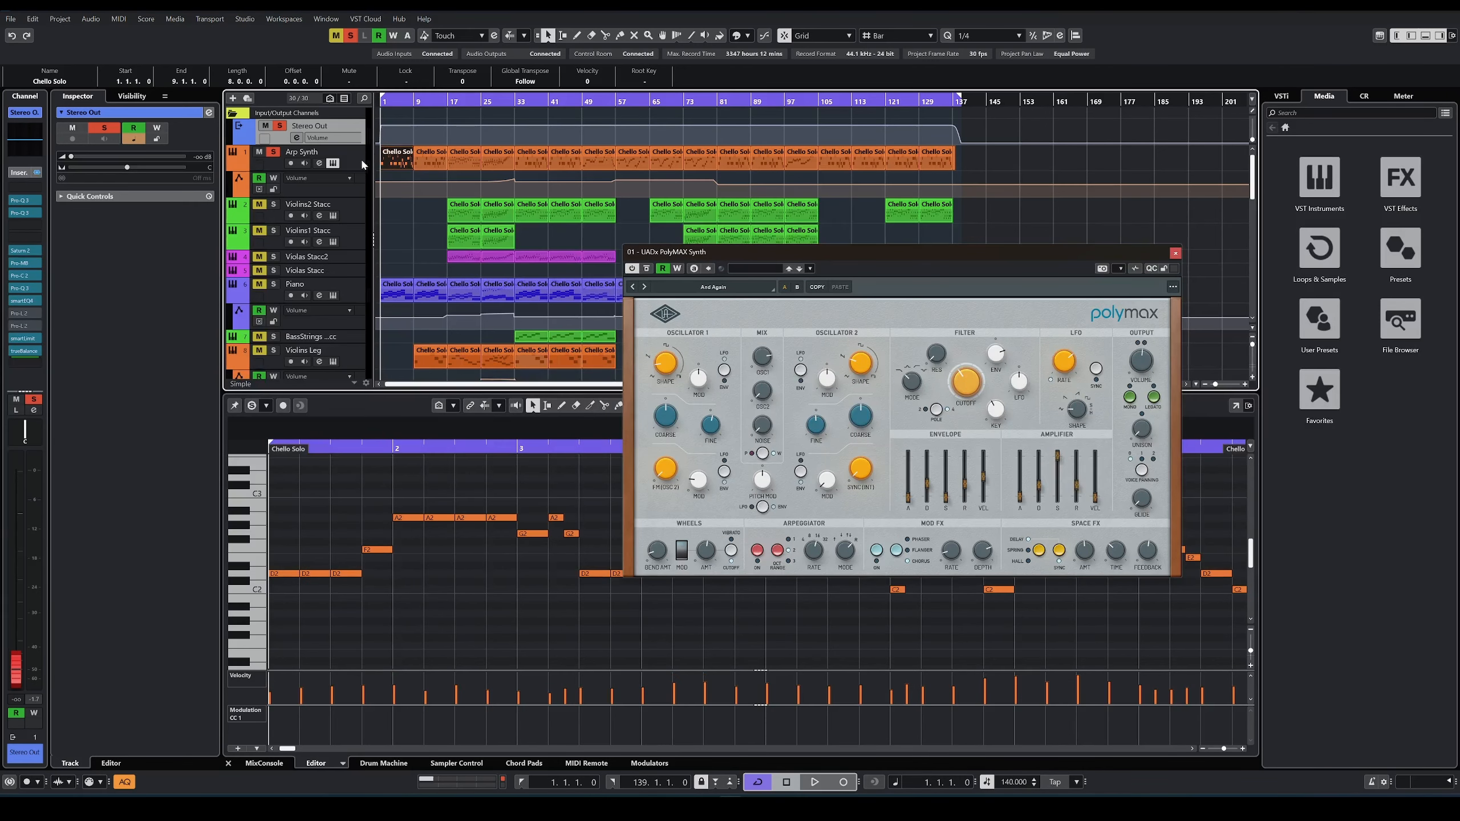
Step: Play the Arp Synth part from bar 1, moving the PolyMAX window off the note editor, and stop playback
click(362, 165)
click(320, 507)
key(space)
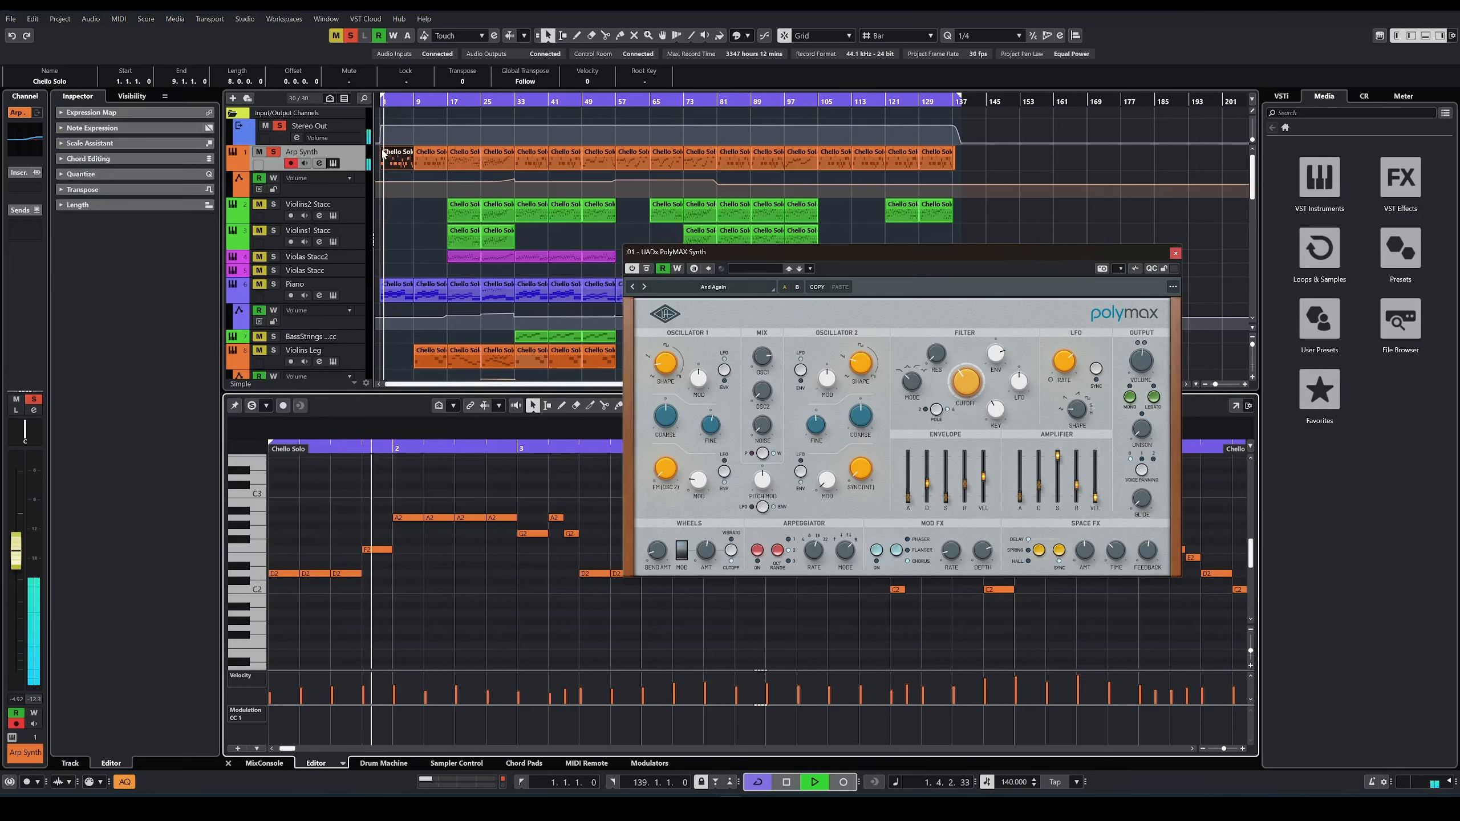
click(363, 164)
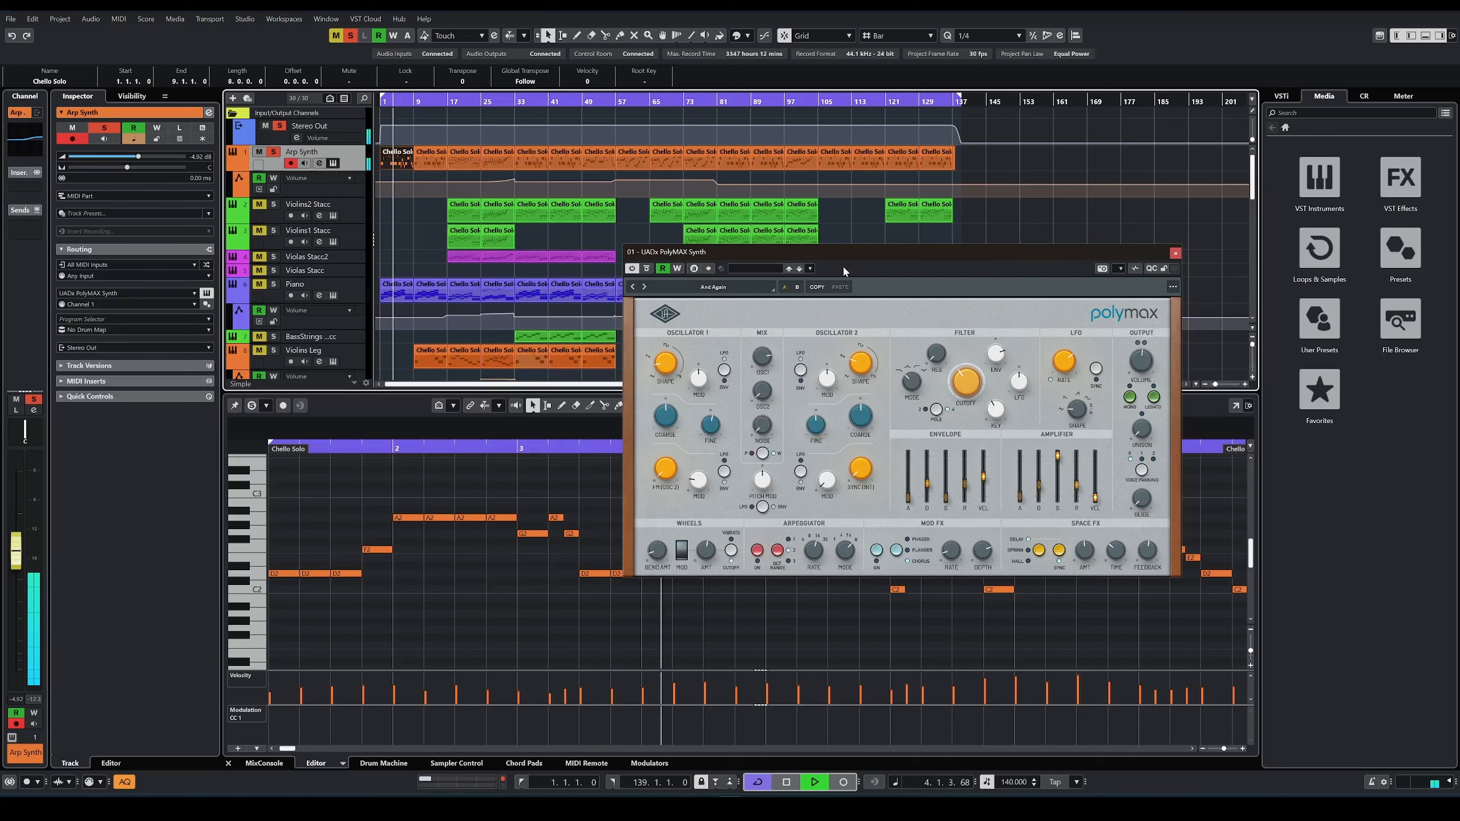
drag(866, 250, 1040, 209)
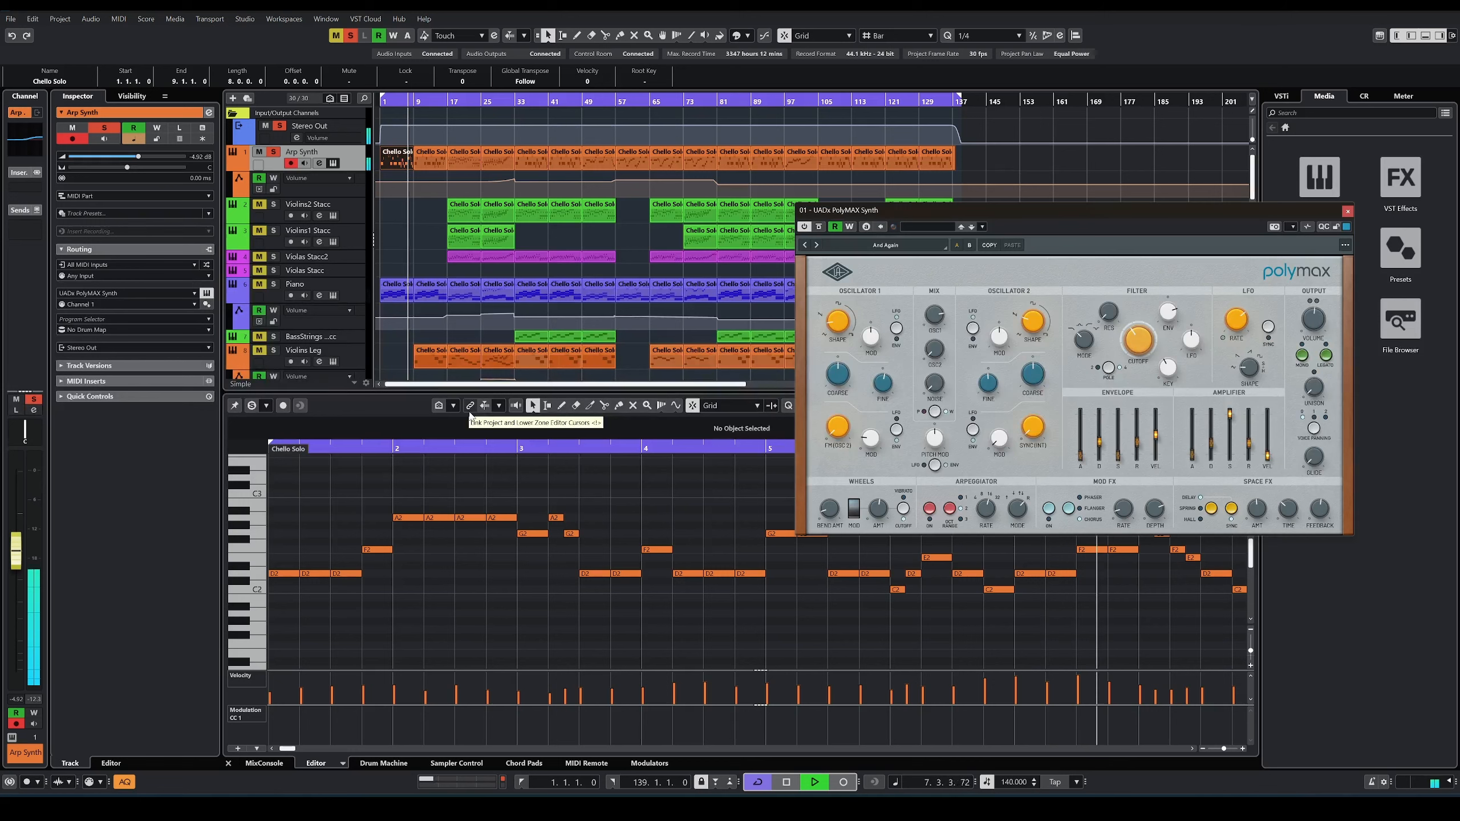
key(space)
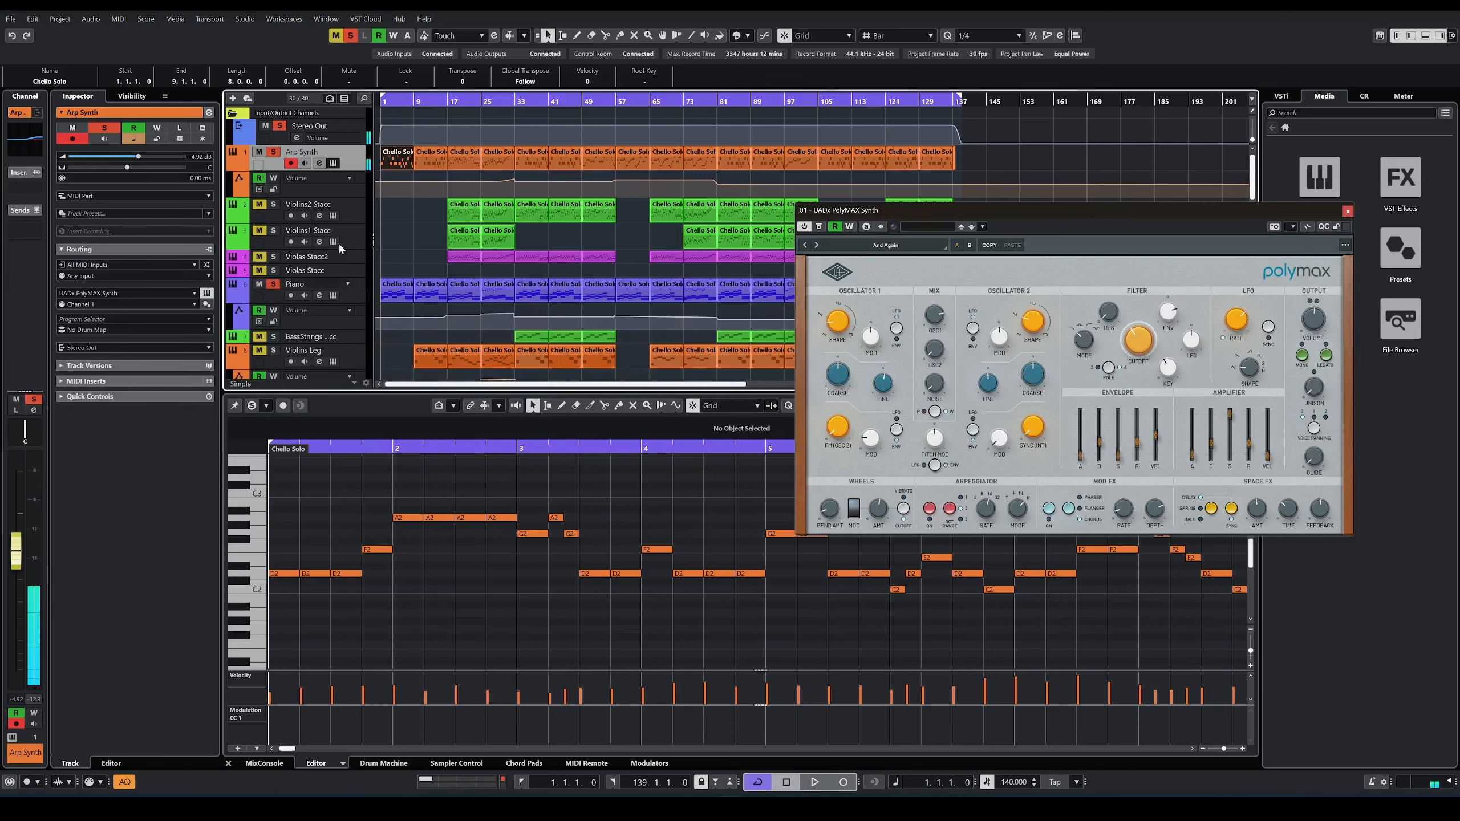
Step: Play the soloed Arp Synth, Piano and Chello Solo together from bar 1, closing the PolyMAX window, and stop playback
scroll(340, 247, down, 3)
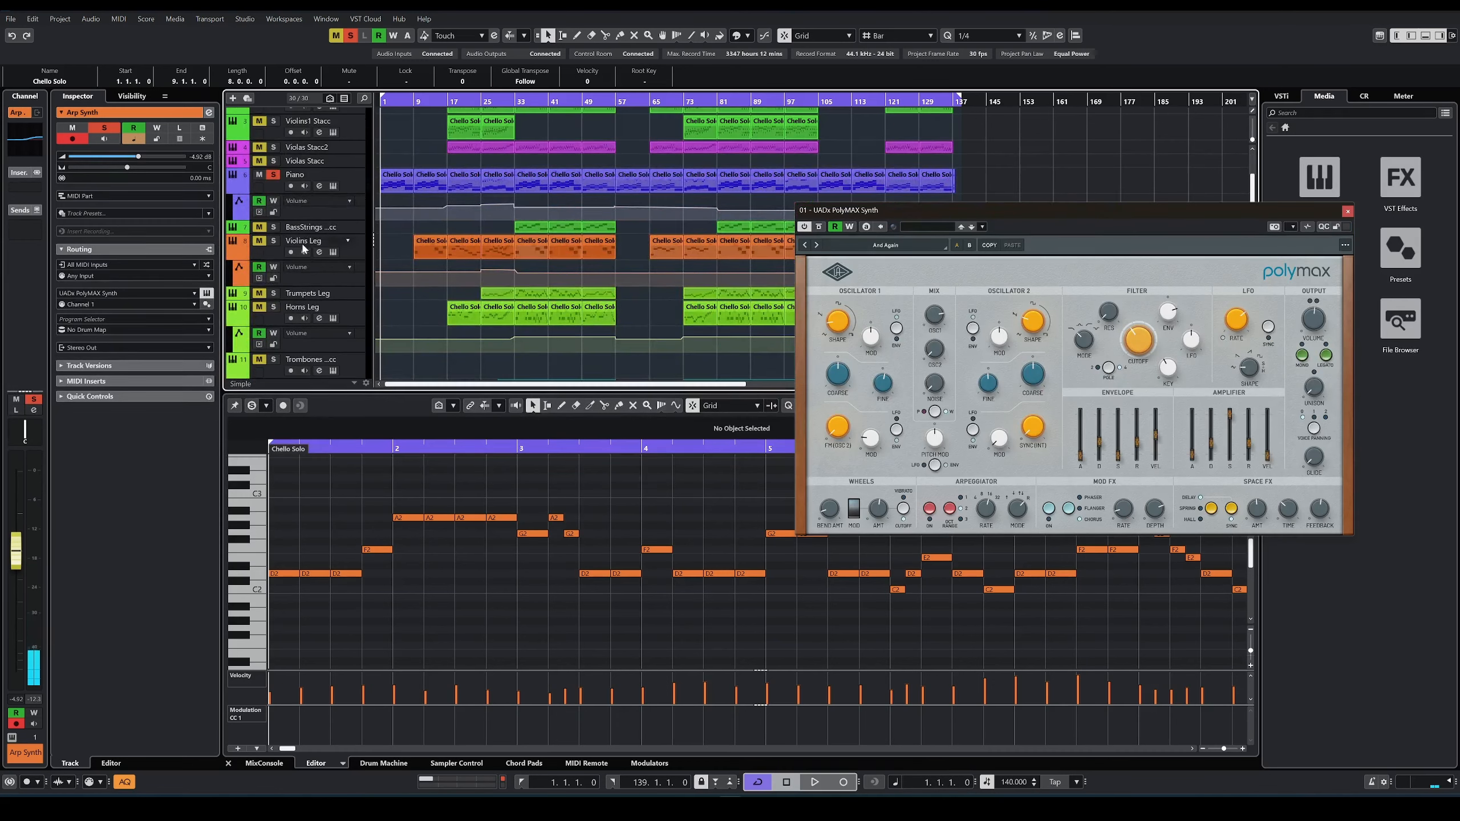
scroll(296, 211, down, 3)
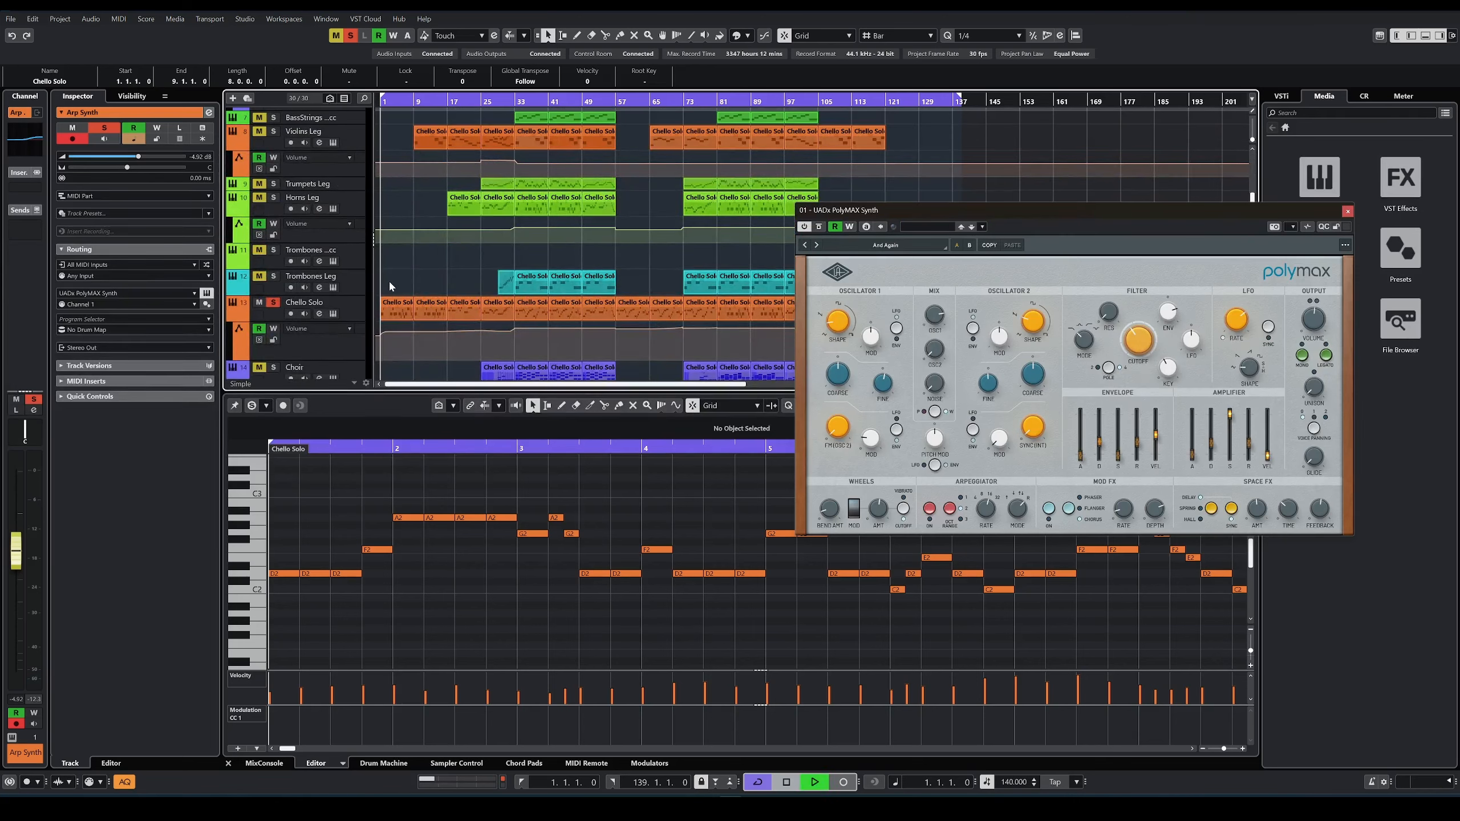
key(space)
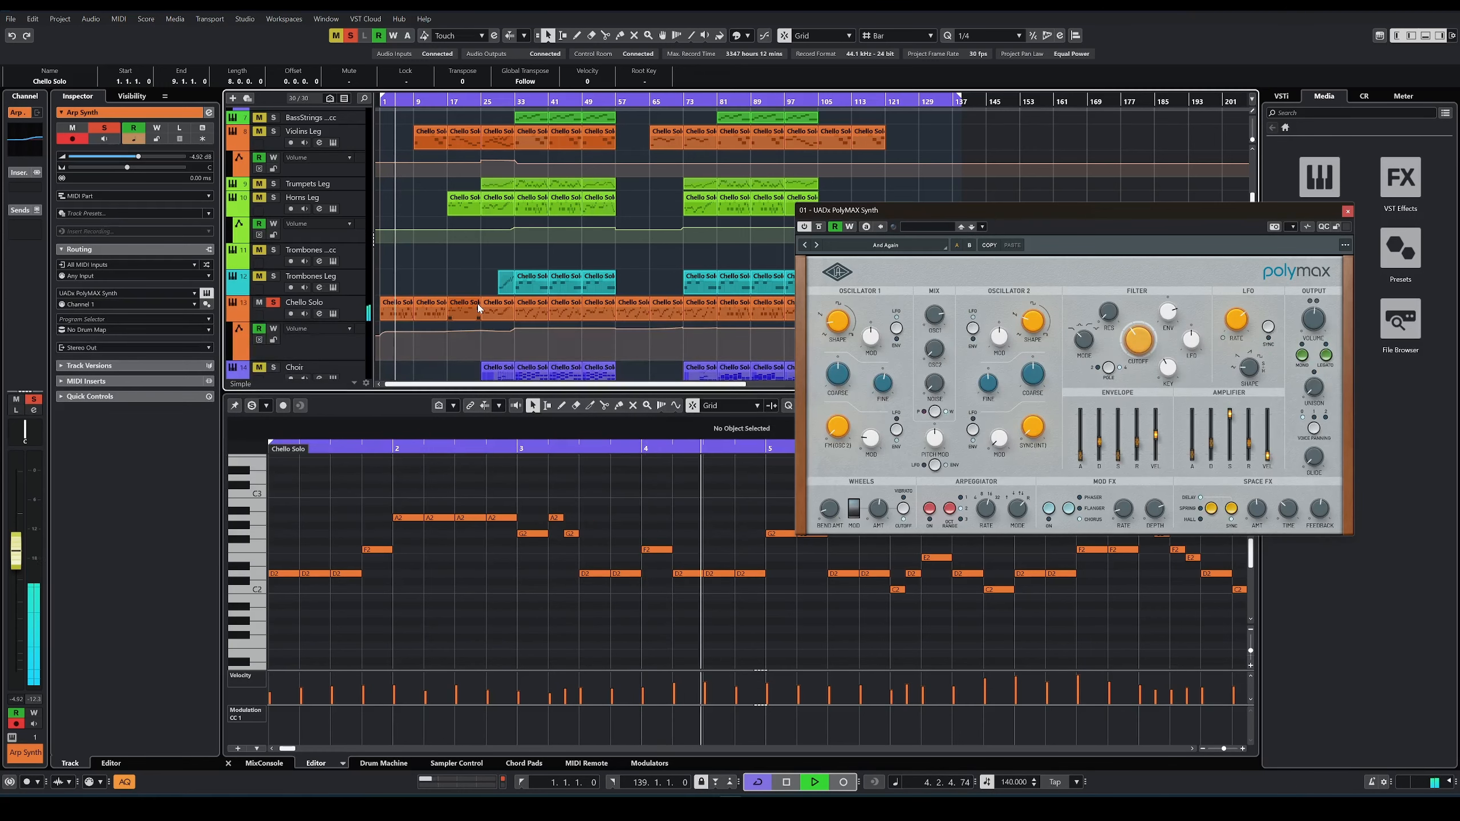
click(1347, 212)
scroll(450, 259, up, 3)
scroll(451, 259, up, 2)
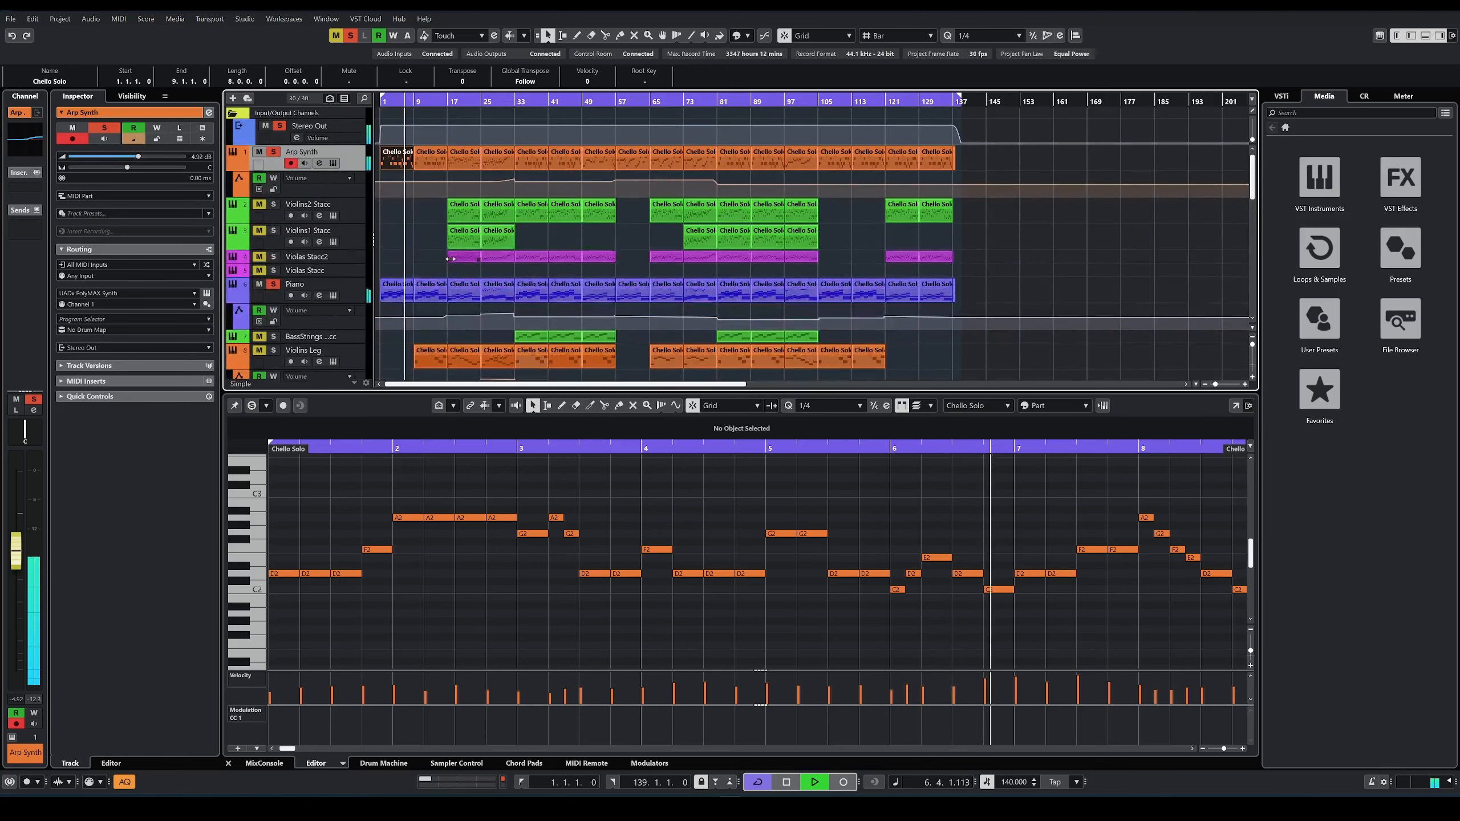
key(space)
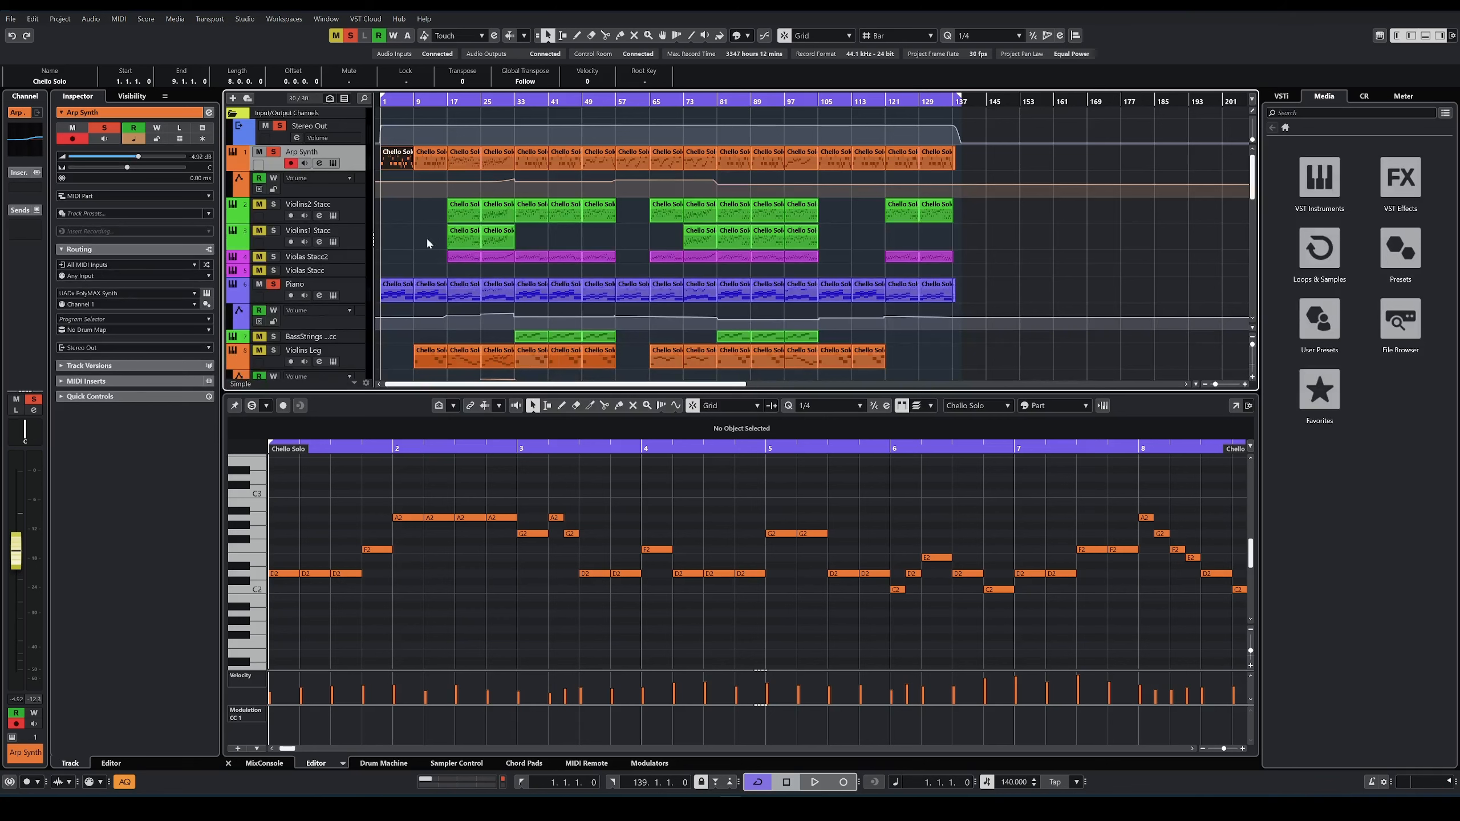
Step: Solo the Bass Seq track, start playback from bar 1 and show its first part in the editor
click(427, 243)
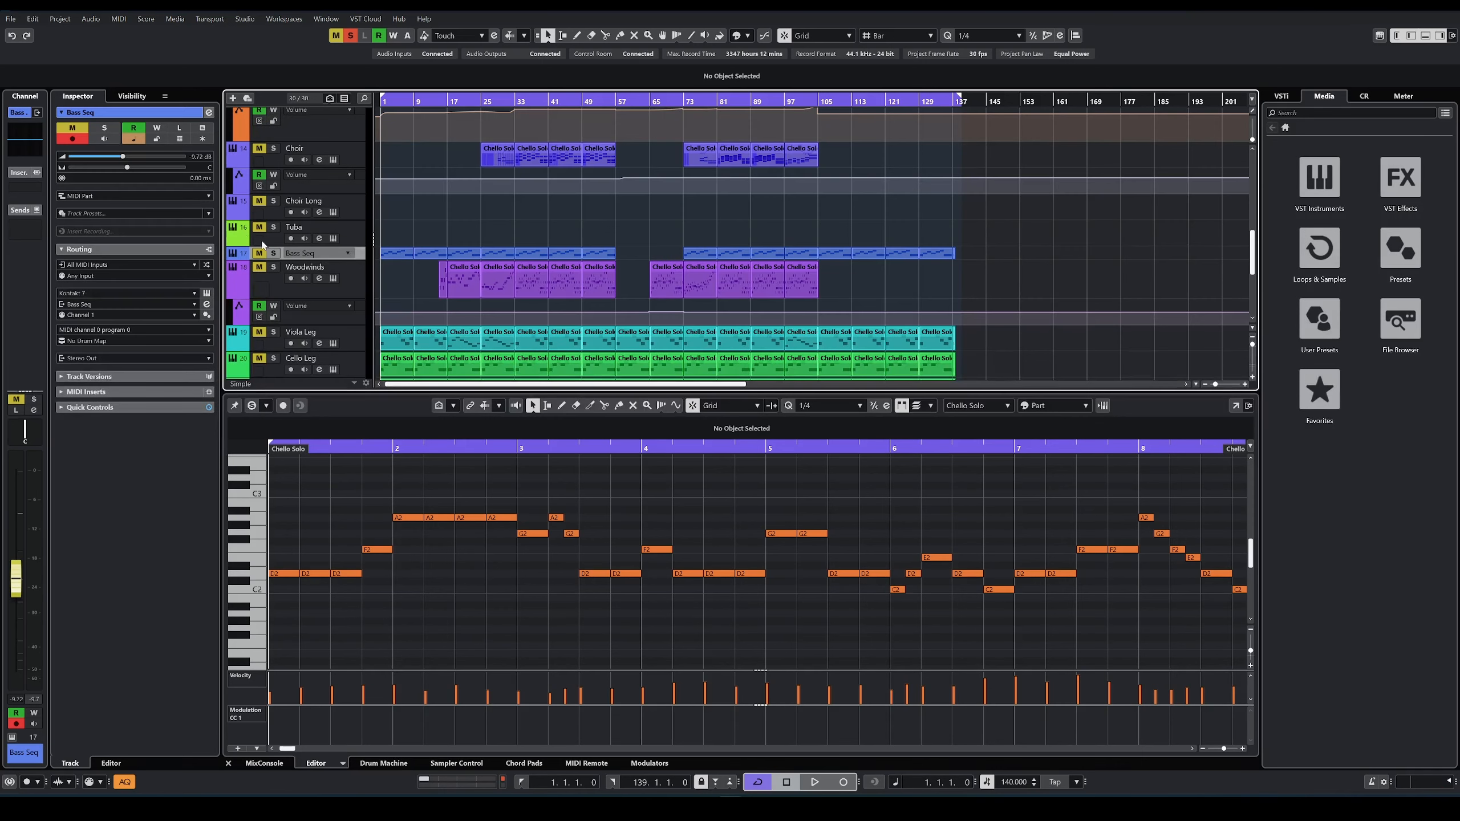
click(260, 253)
click(273, 253)
key(space)
click(396, 257)
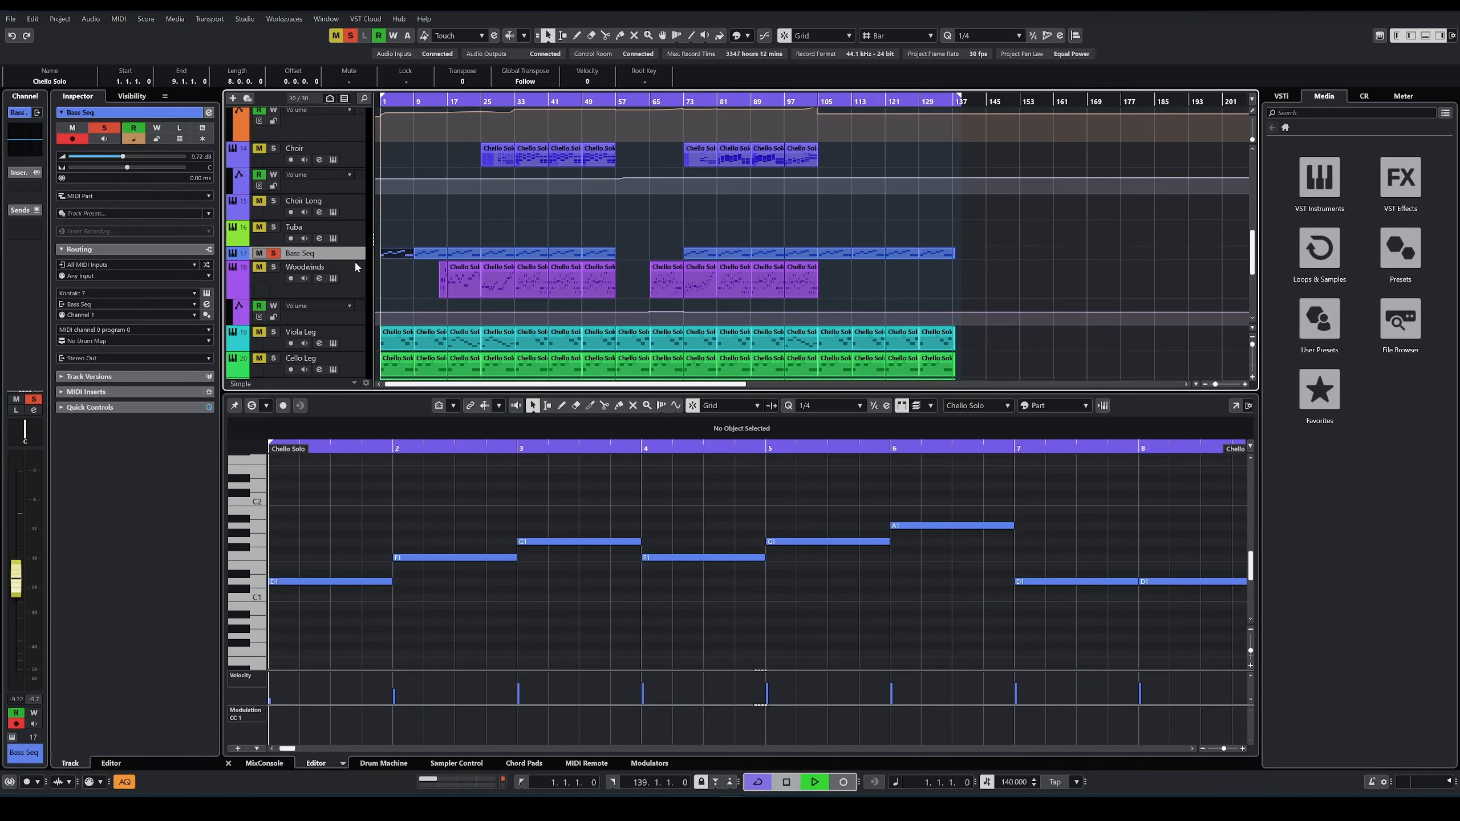
Step: View the Bass Seq track's Mosaic Bass instrument, restart playback from bar 1 and close the instrument window
click(207, 293)
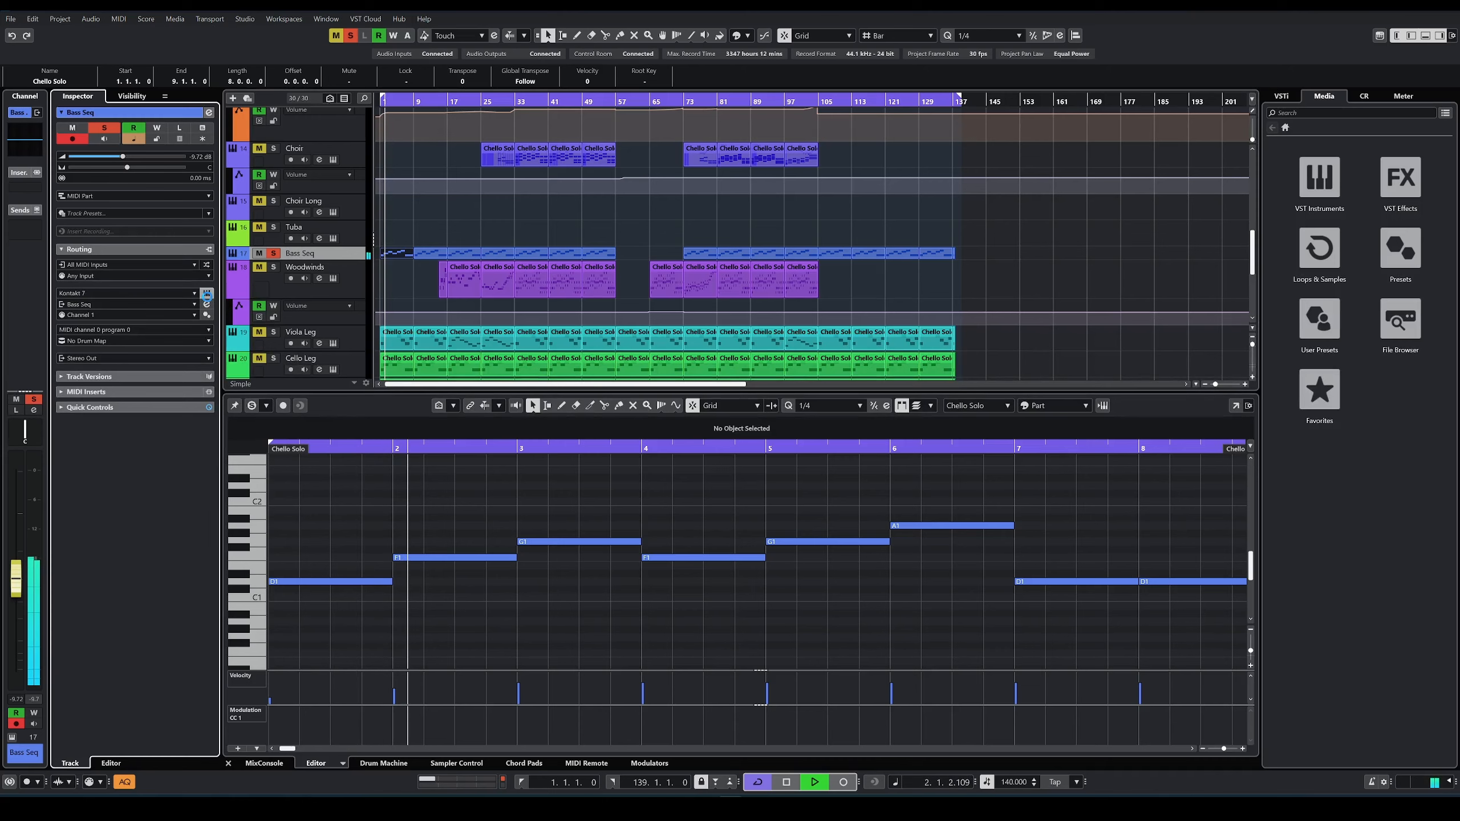
drag(653, 158, 776, 199)
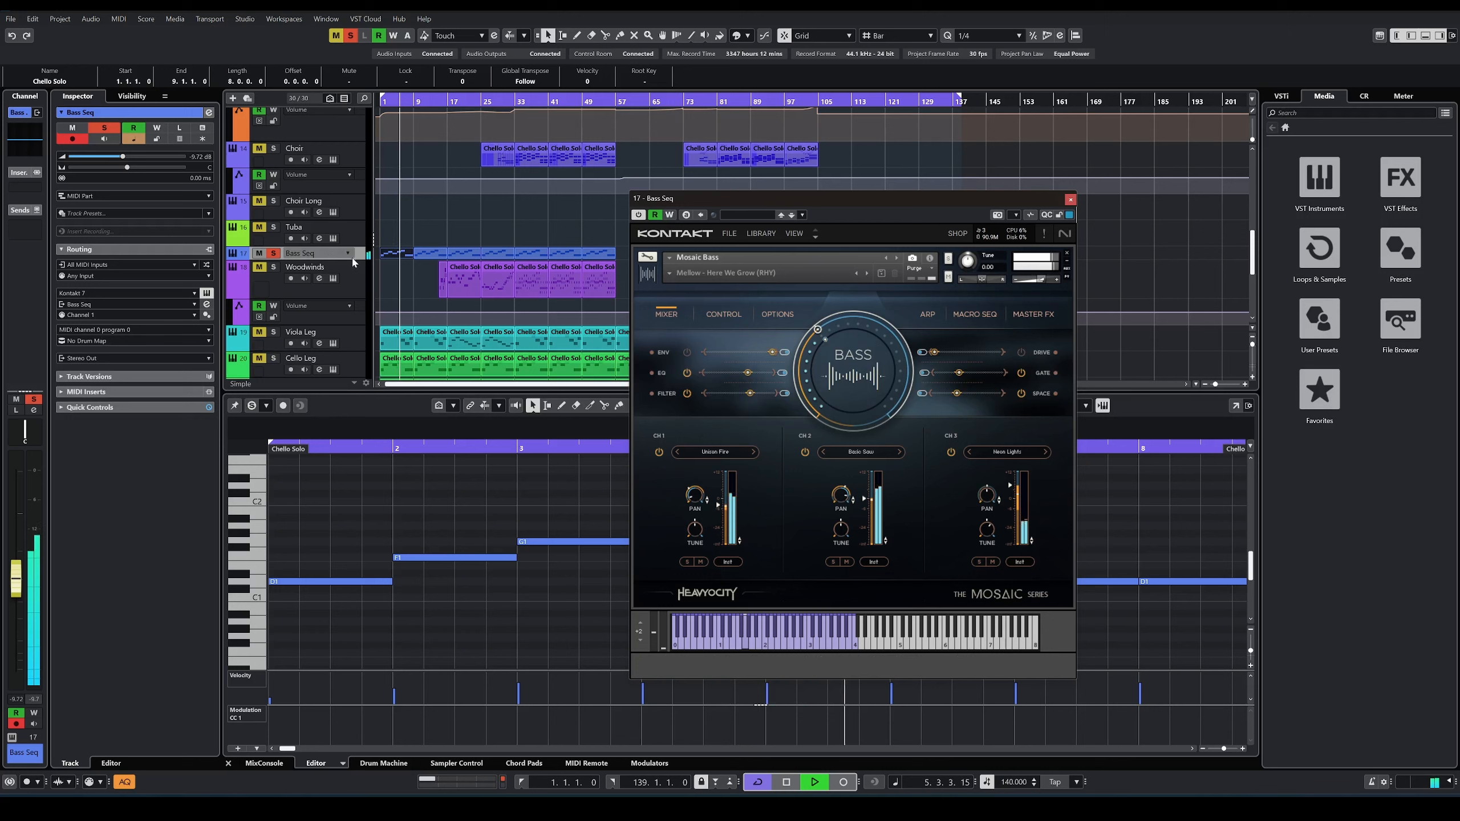
key(space)
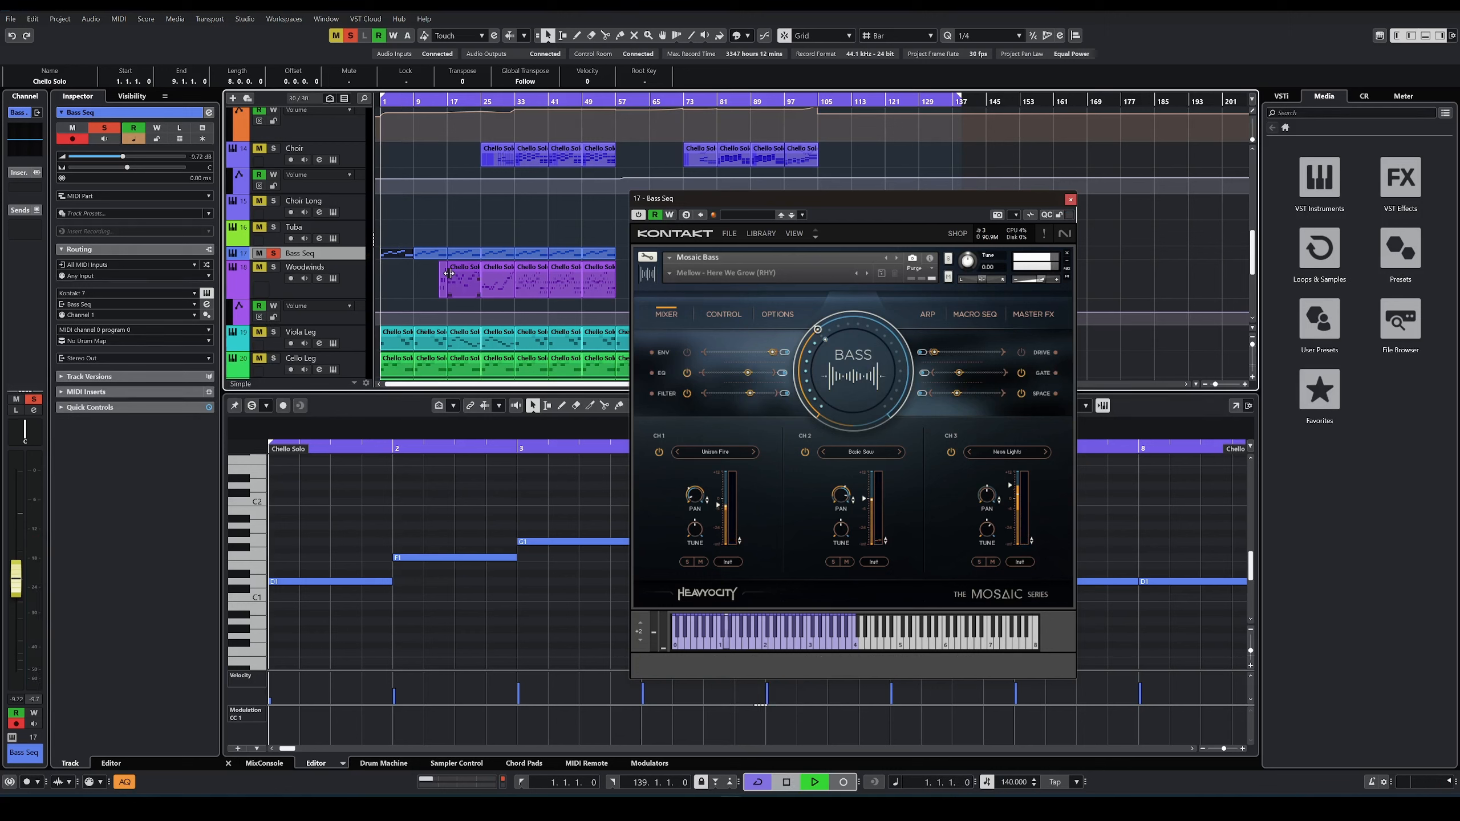
key(space)
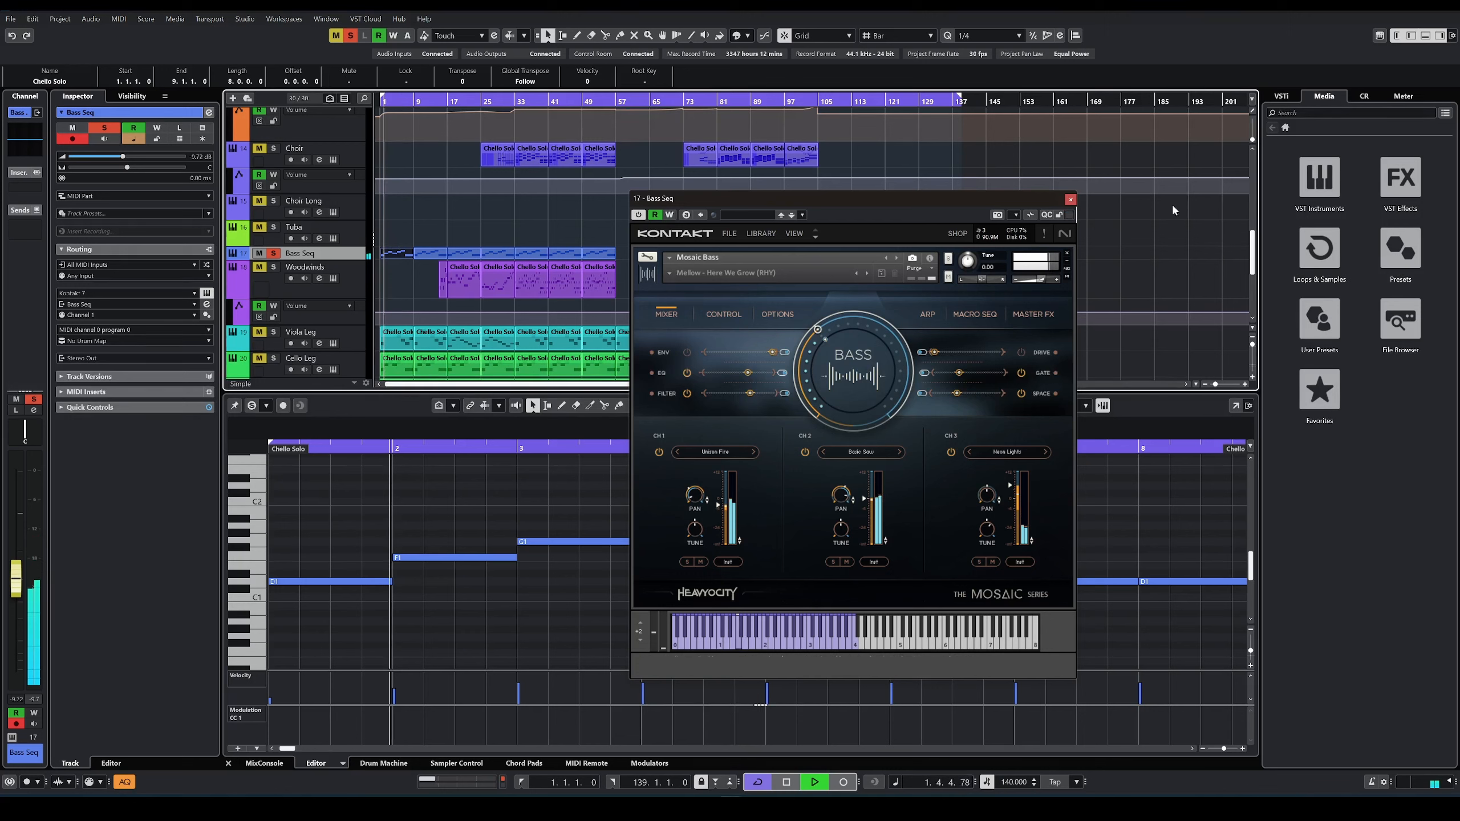
click(1071, 199)
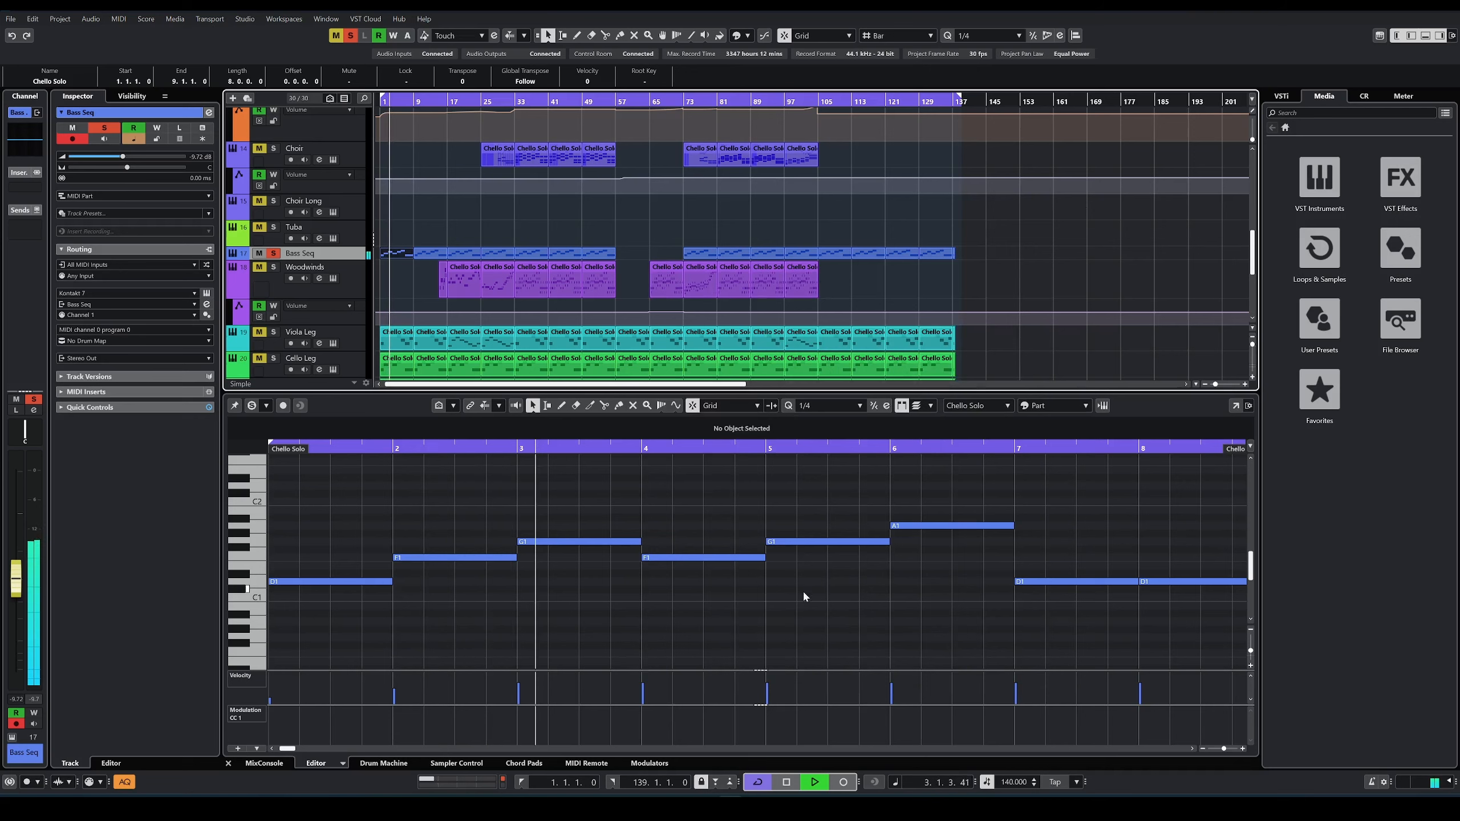
Step: Examine the arrangement's tracks from Stereo Out down to Basses Leg while the soloed parts play
scroll(485, 282, up, 5)
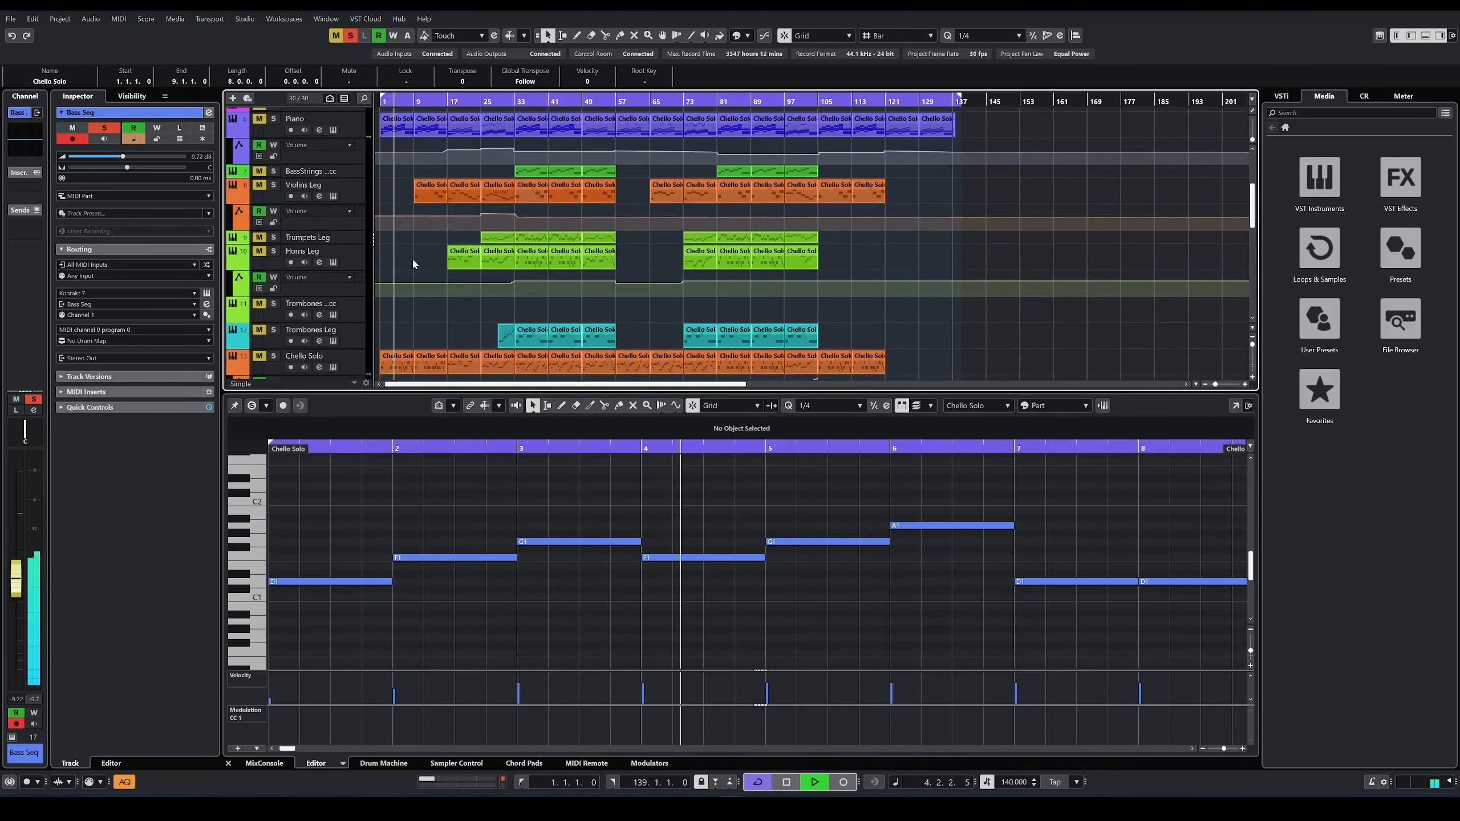
scroll(411, 258, up, 3)
scroll(412, 258, up, 2)
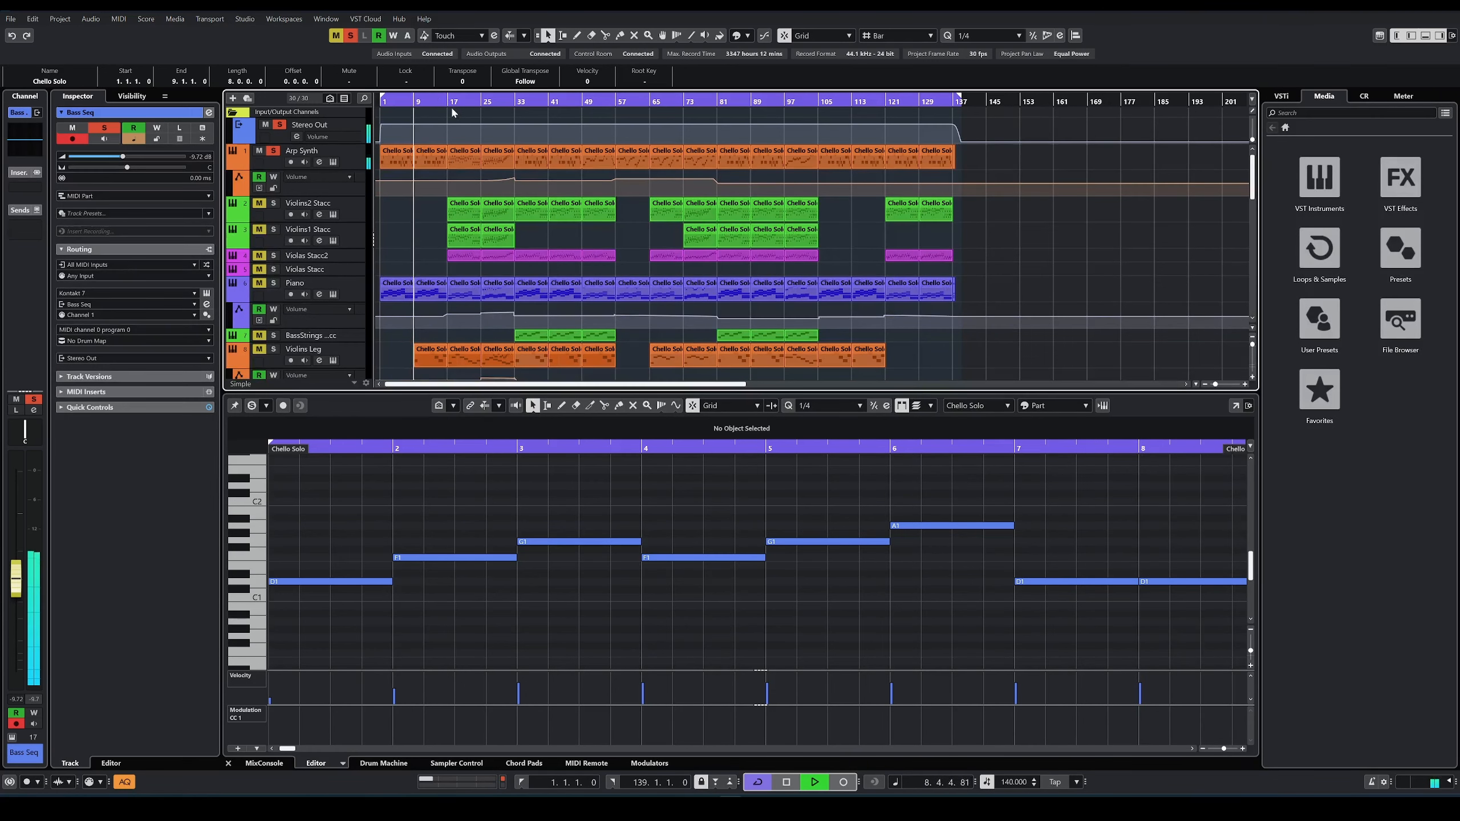
scroll(434, 169, down, 2)
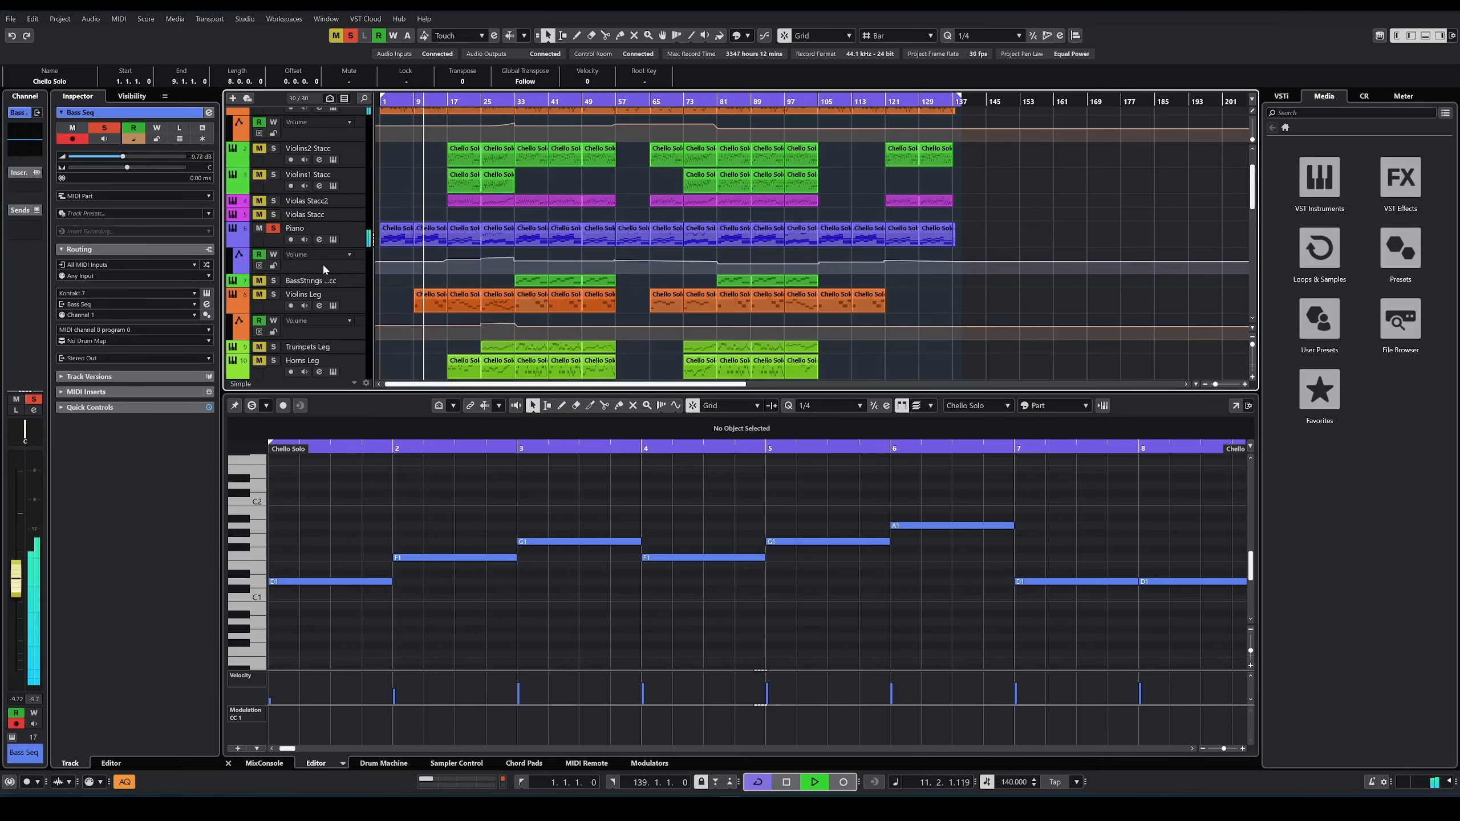
scroll(280, 284, down, 2)
scroll(288, 305, down, 4)
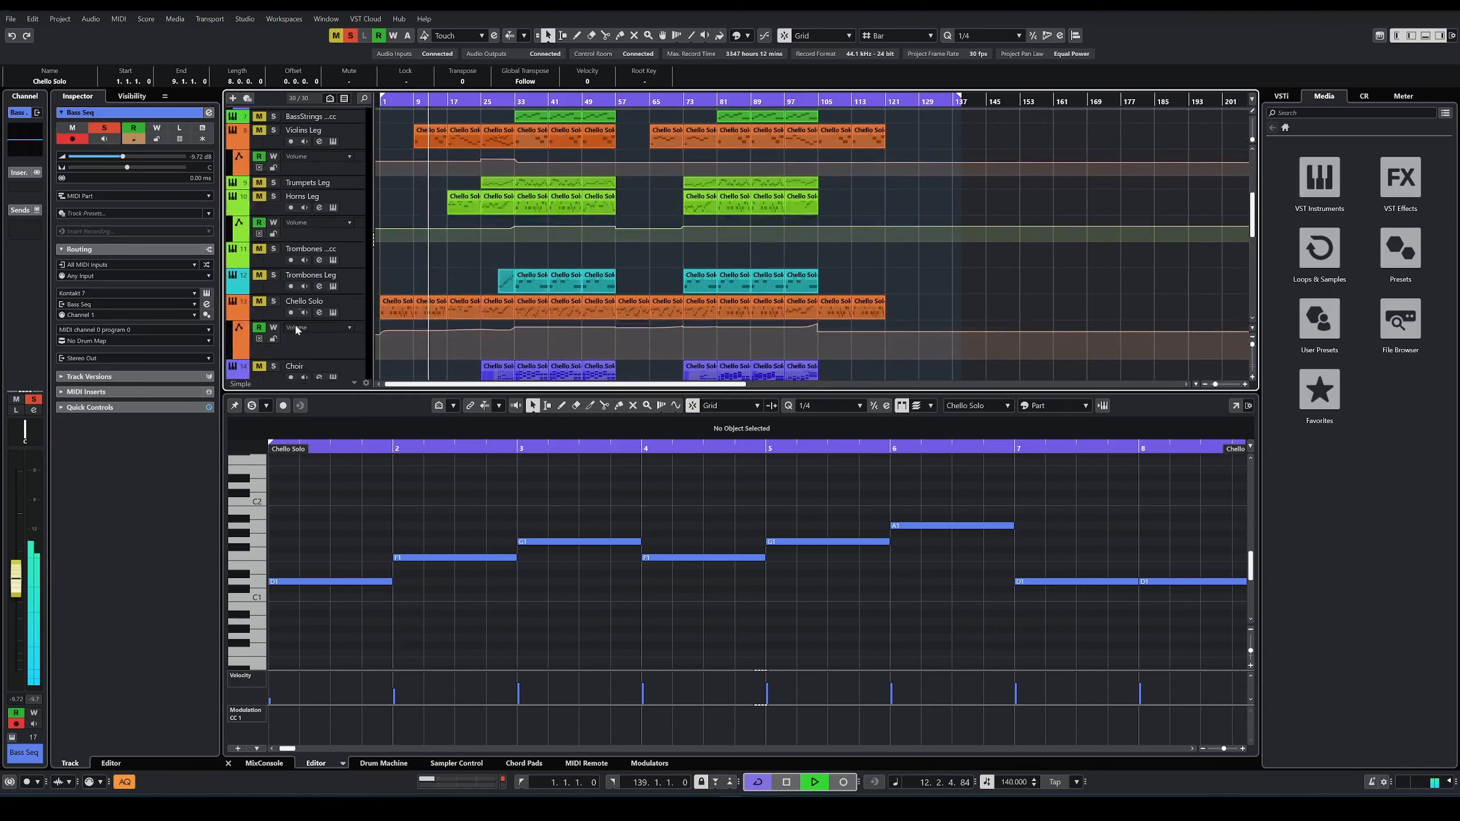
scroll(396, 285, down, 8)
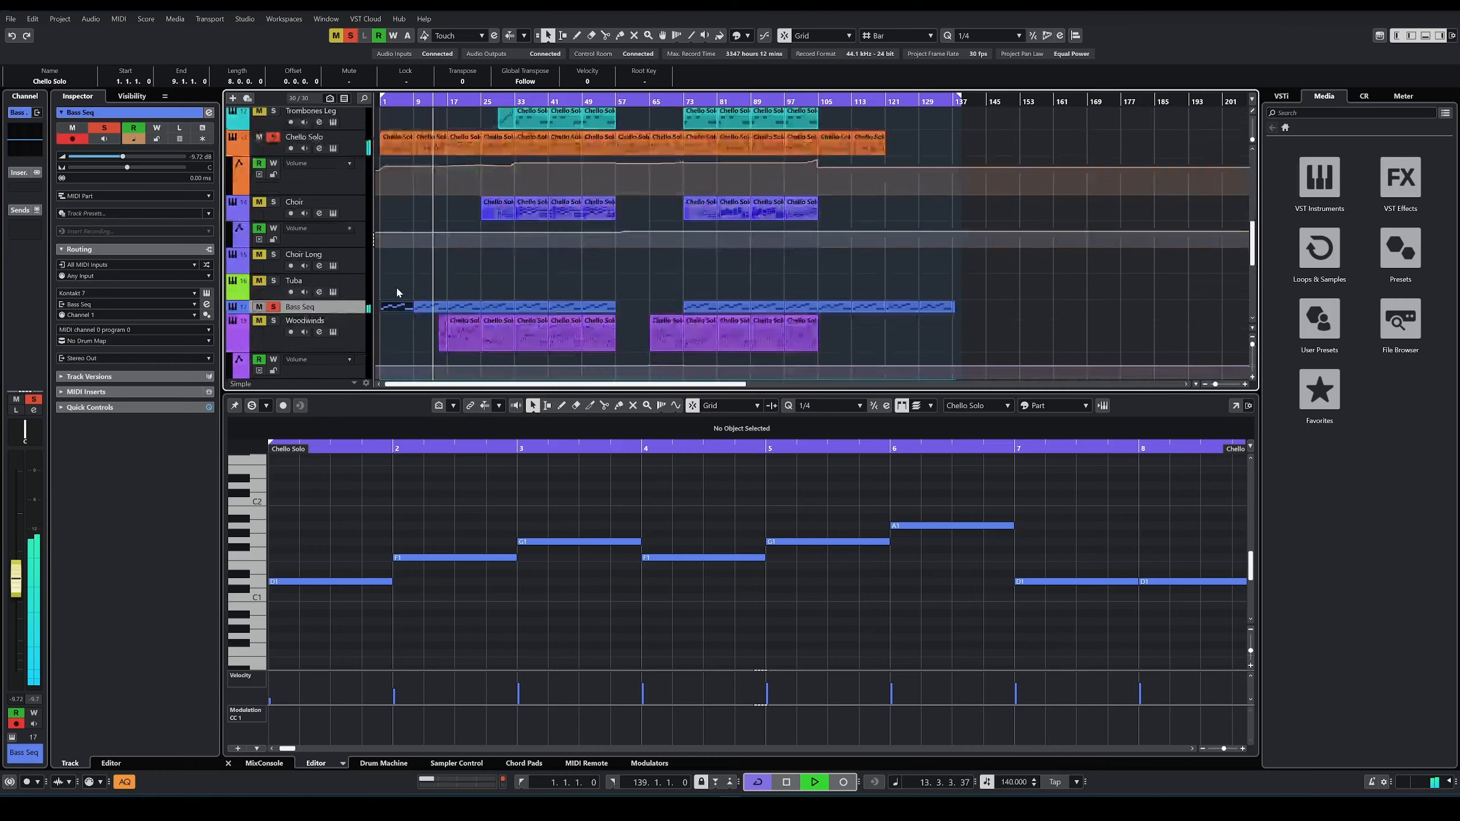
scroll(406, 281, down, 2)
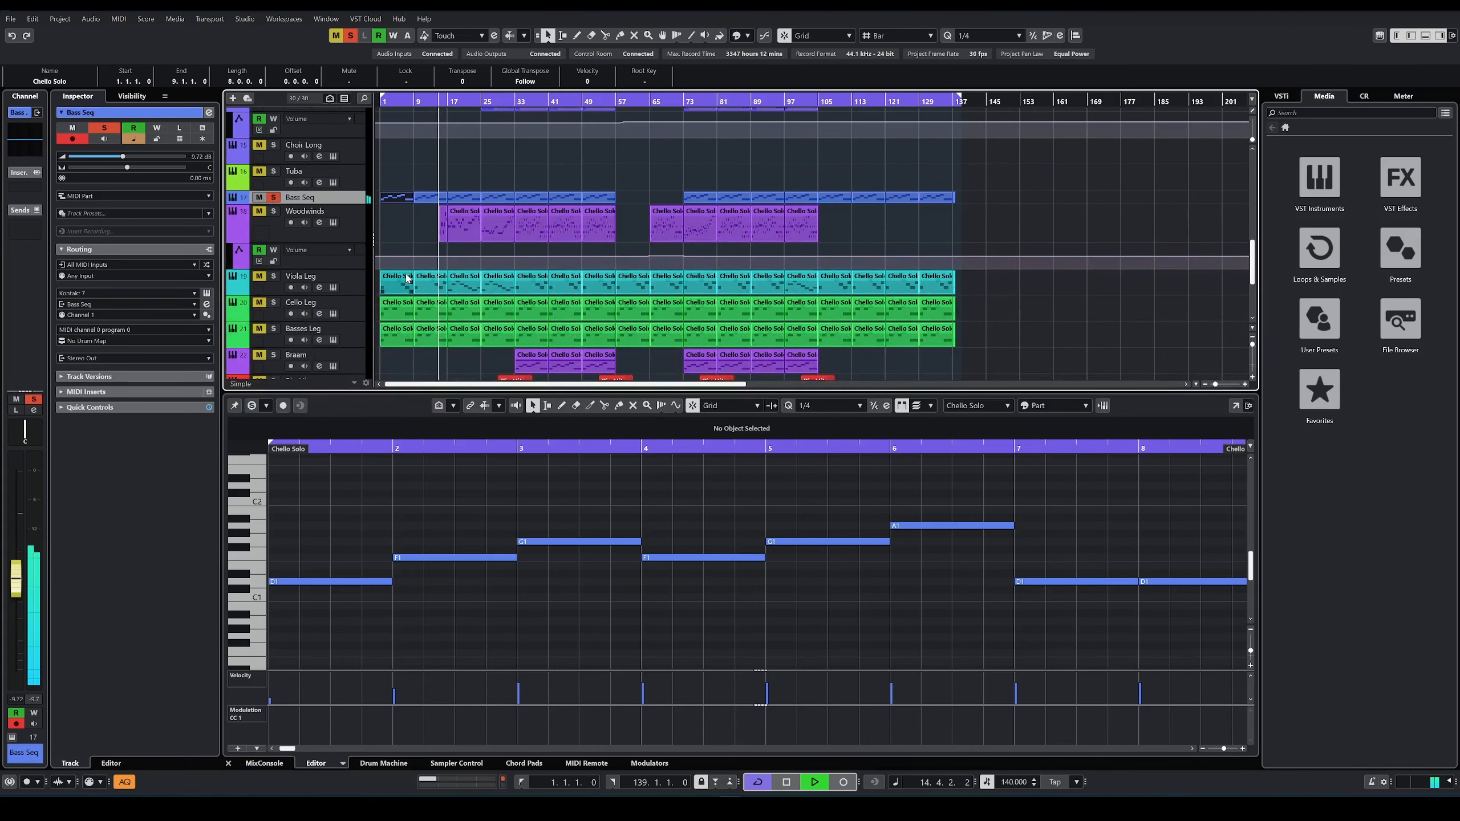
Step: Stop playback and show the first parts of the Piano, Basses Leg, Cello Leg and Viola Leg tracks in the editor
key(space)
scroll(396, 254, up, 12)
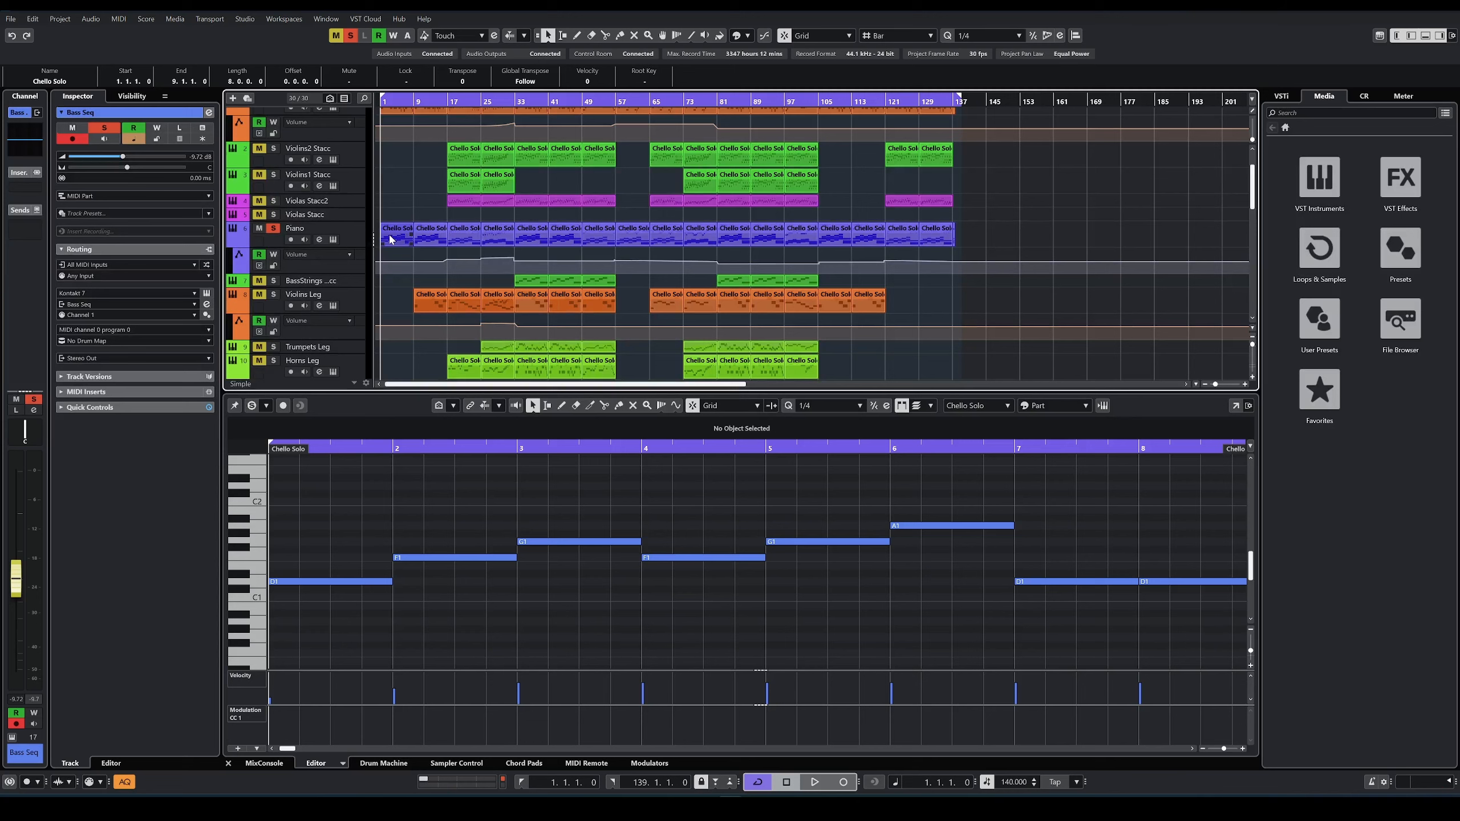
click(398, 241)
scroll(400, 242, down, 15)
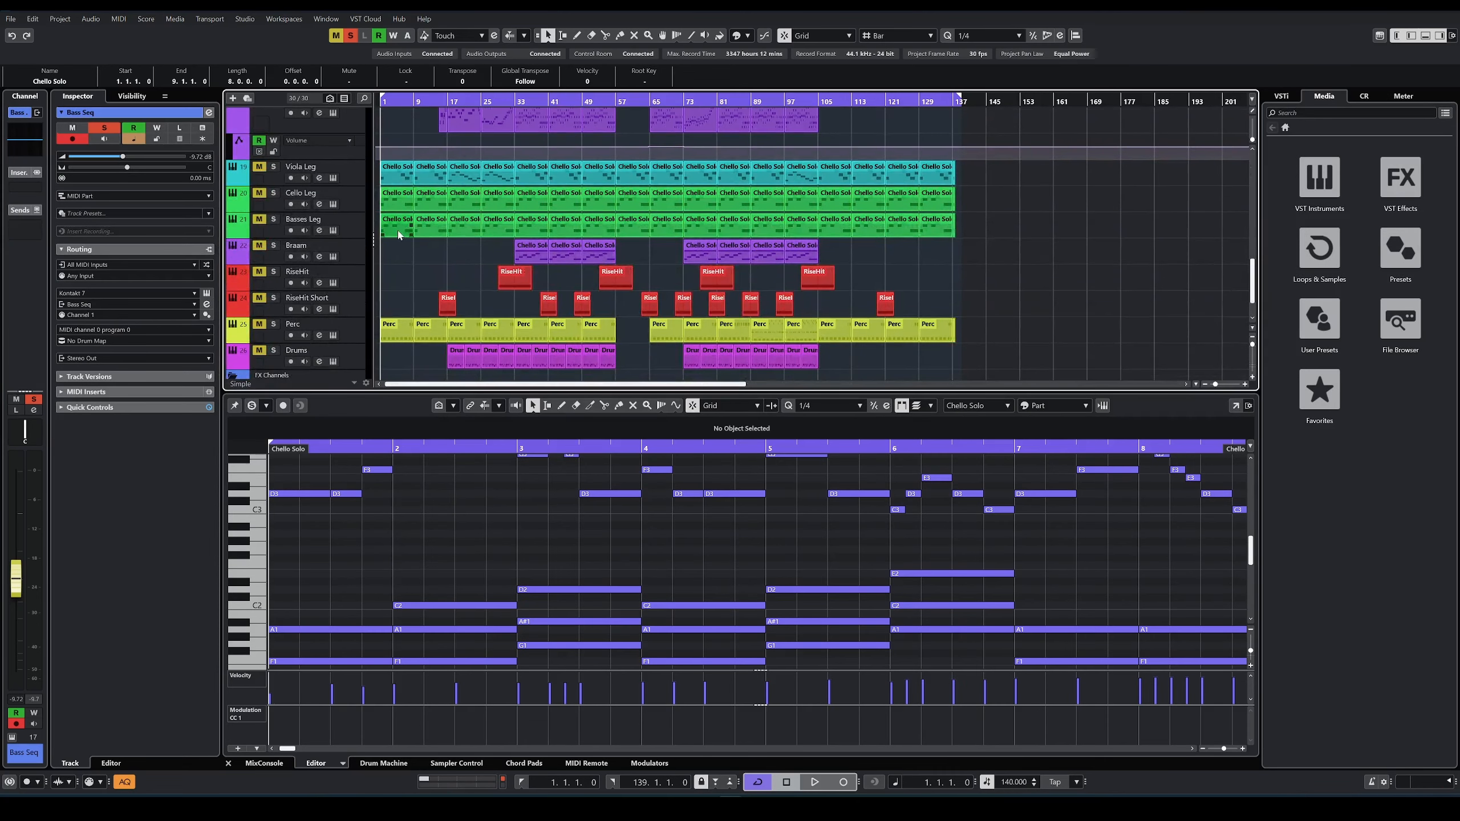
click(399, 233)
click(383, 205)
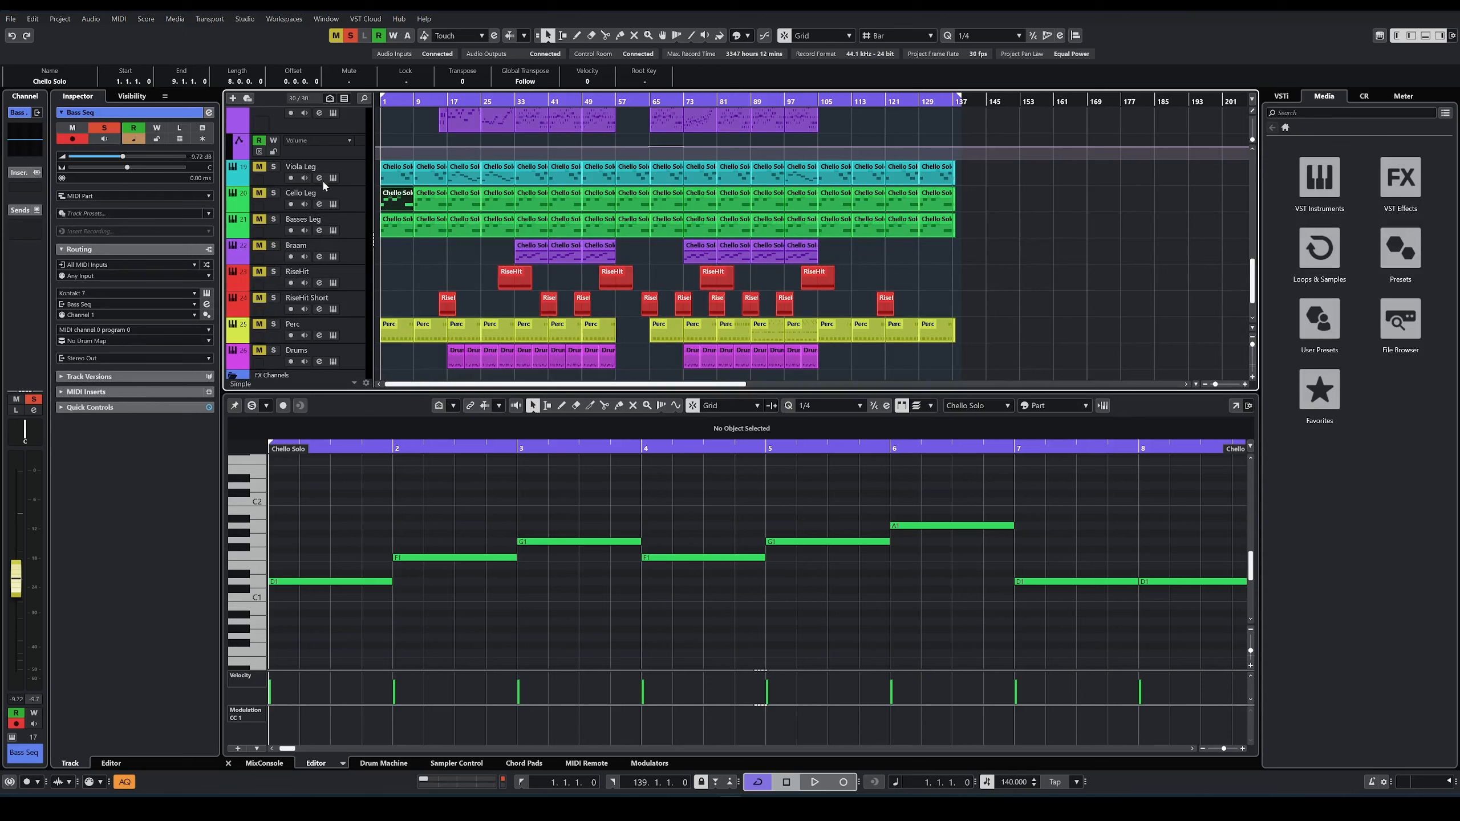
click(382, 176)
scroll(407, 260, up, 10)
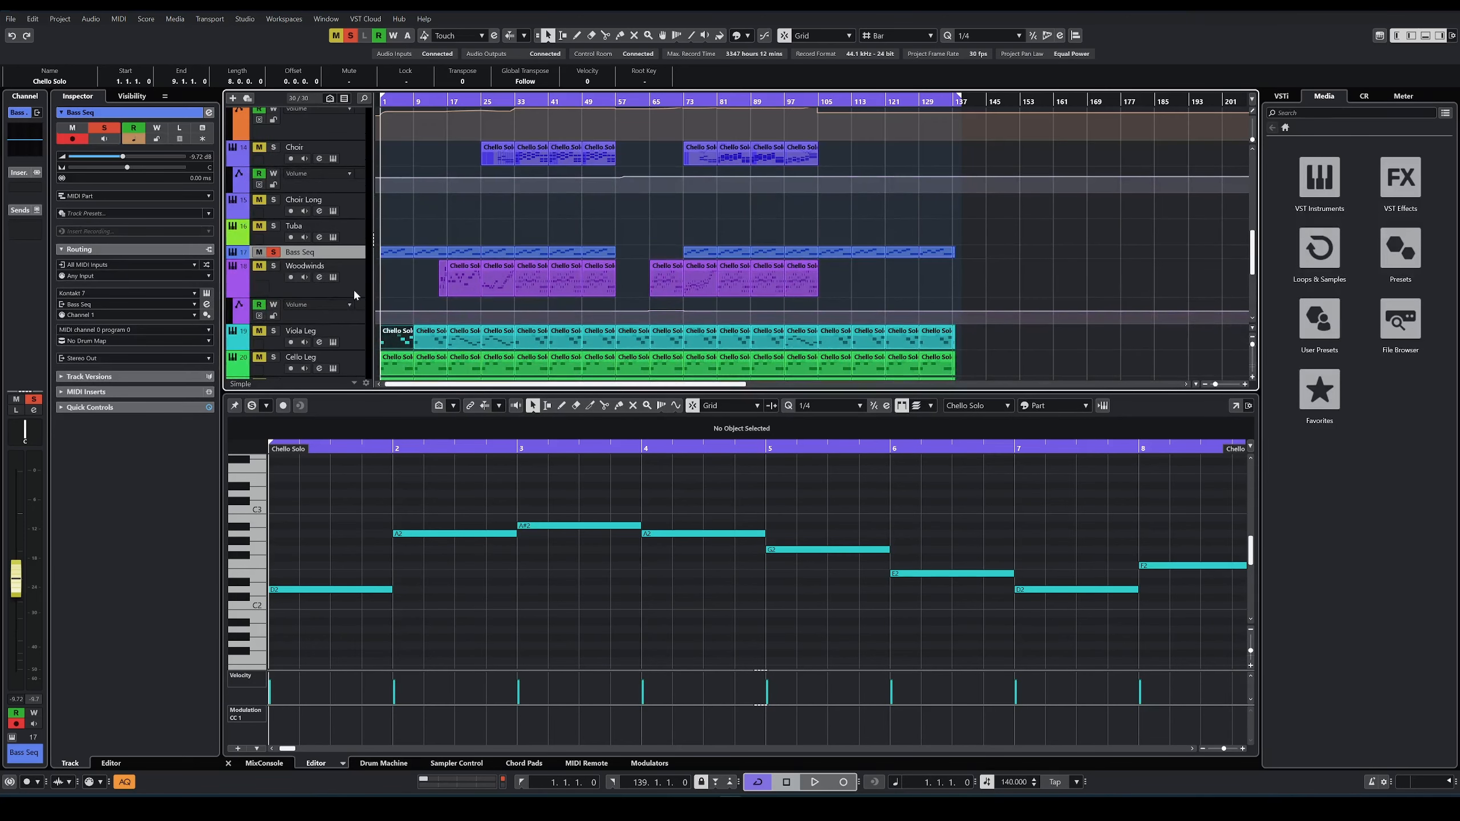
Step: Solo the Viola Leg, Cello Leg and Basses Leg tracks, and play them from bar 1 with the first Basses Leg part shown
scroll(355, 295, down, 4)
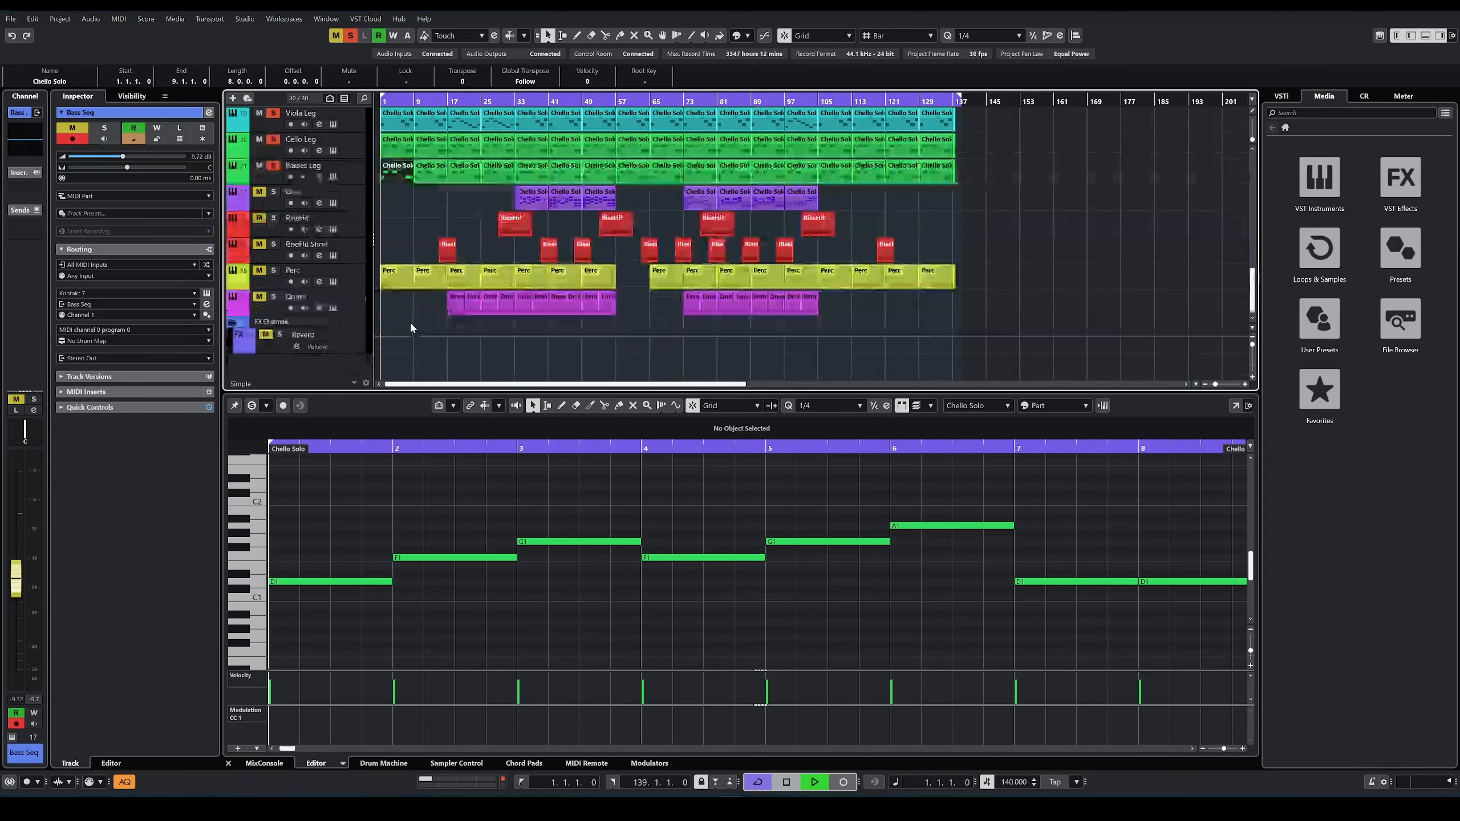
key(space)
scroll(395, 194, up, 4)
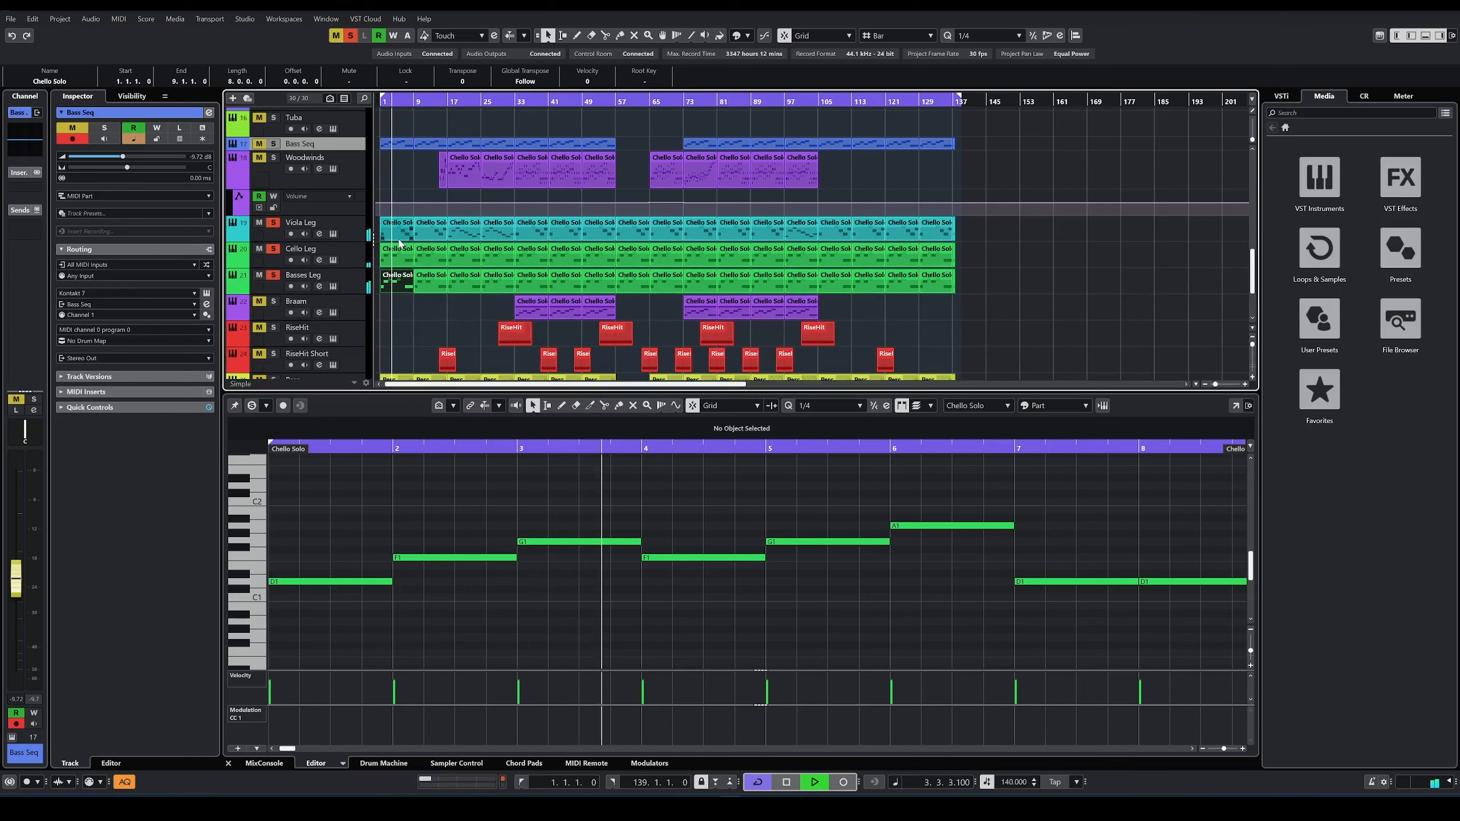
scroll(445, 253, up, 2)
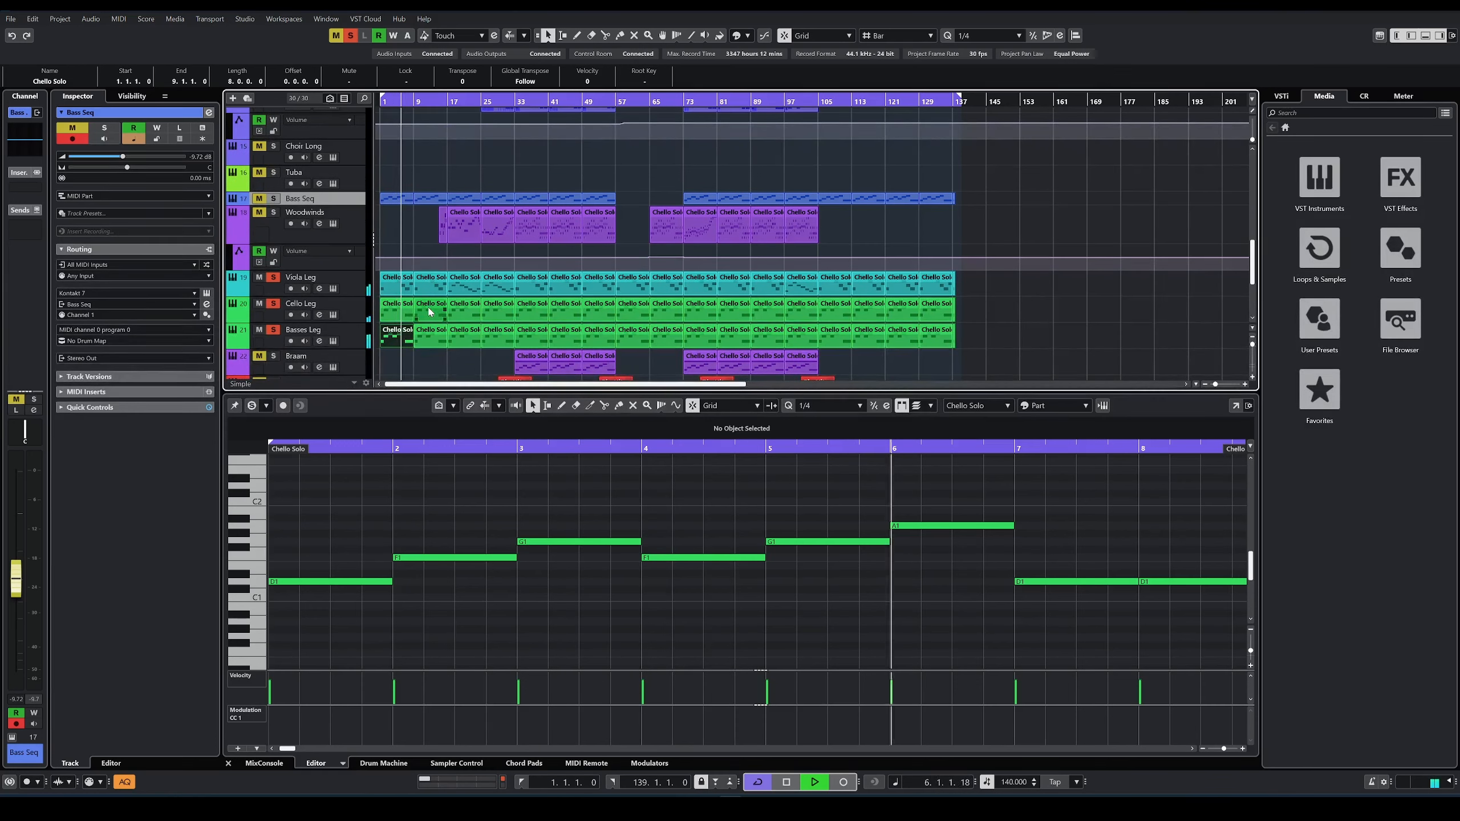
scroll(429, 307, up, 6)
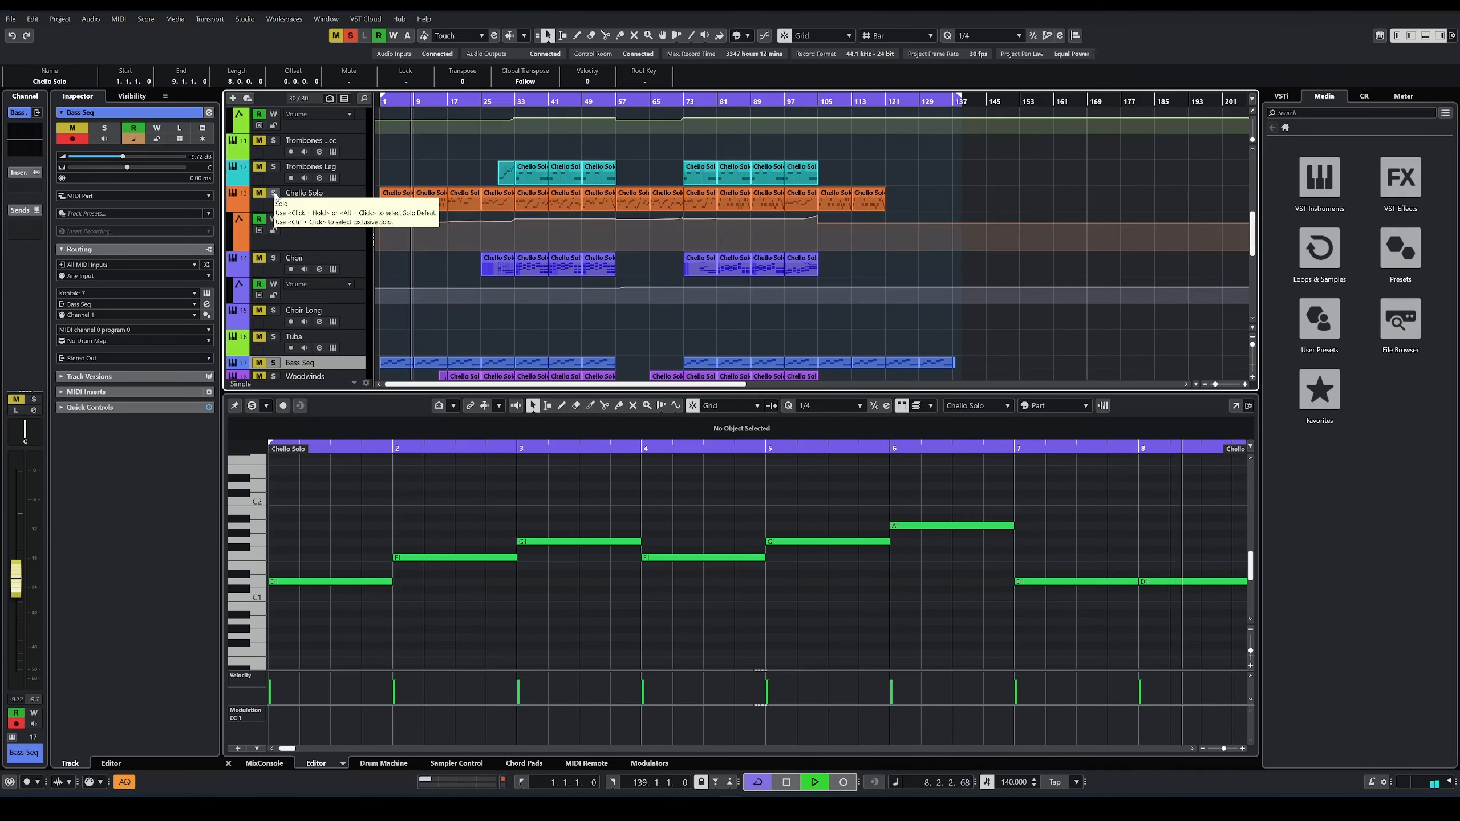
Step: Add the Chello Solo track to the soloed low strings while playback continues
click(274, 194)
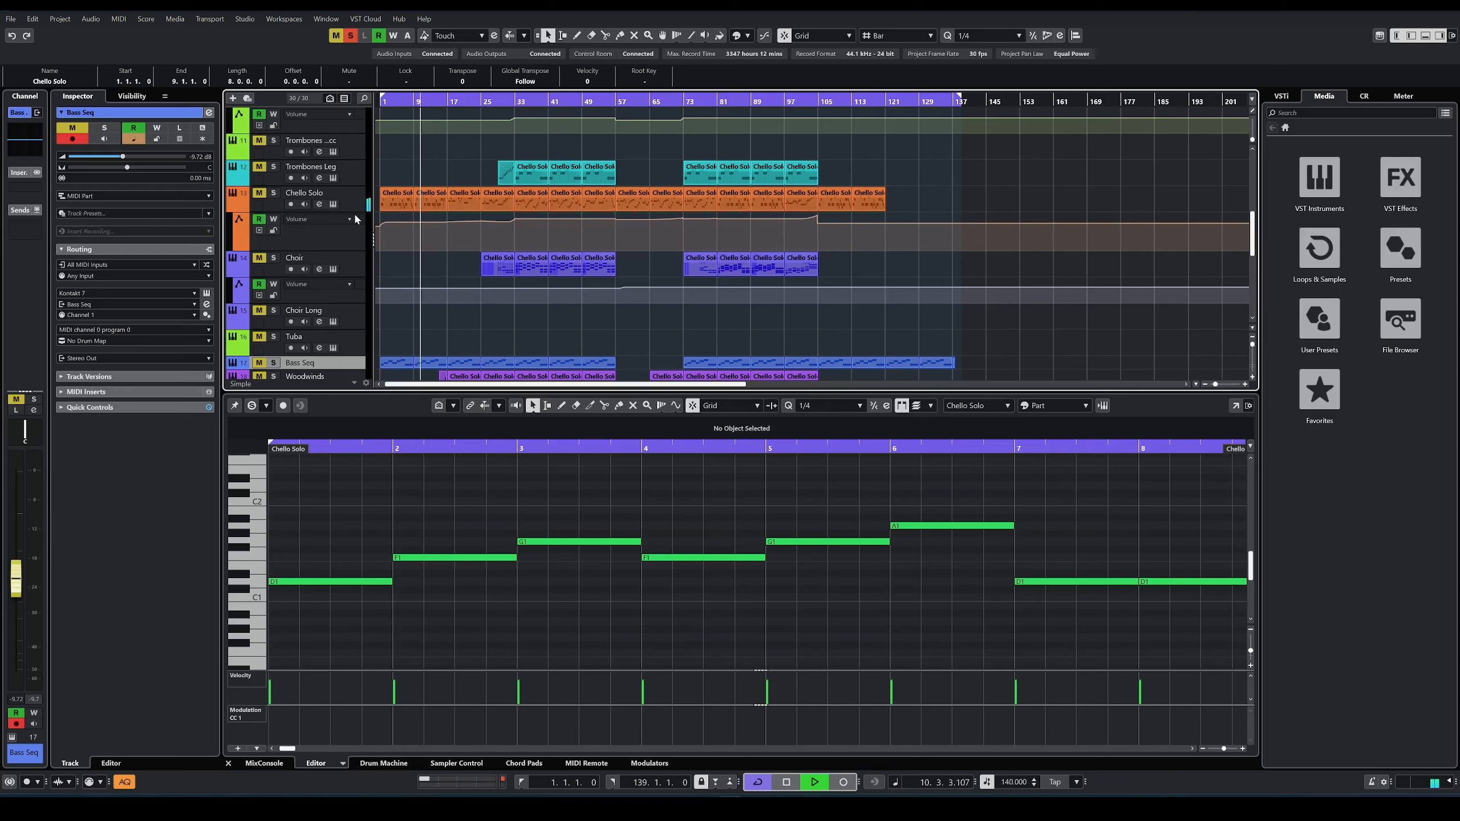
scroll(270, 197, down, 6)
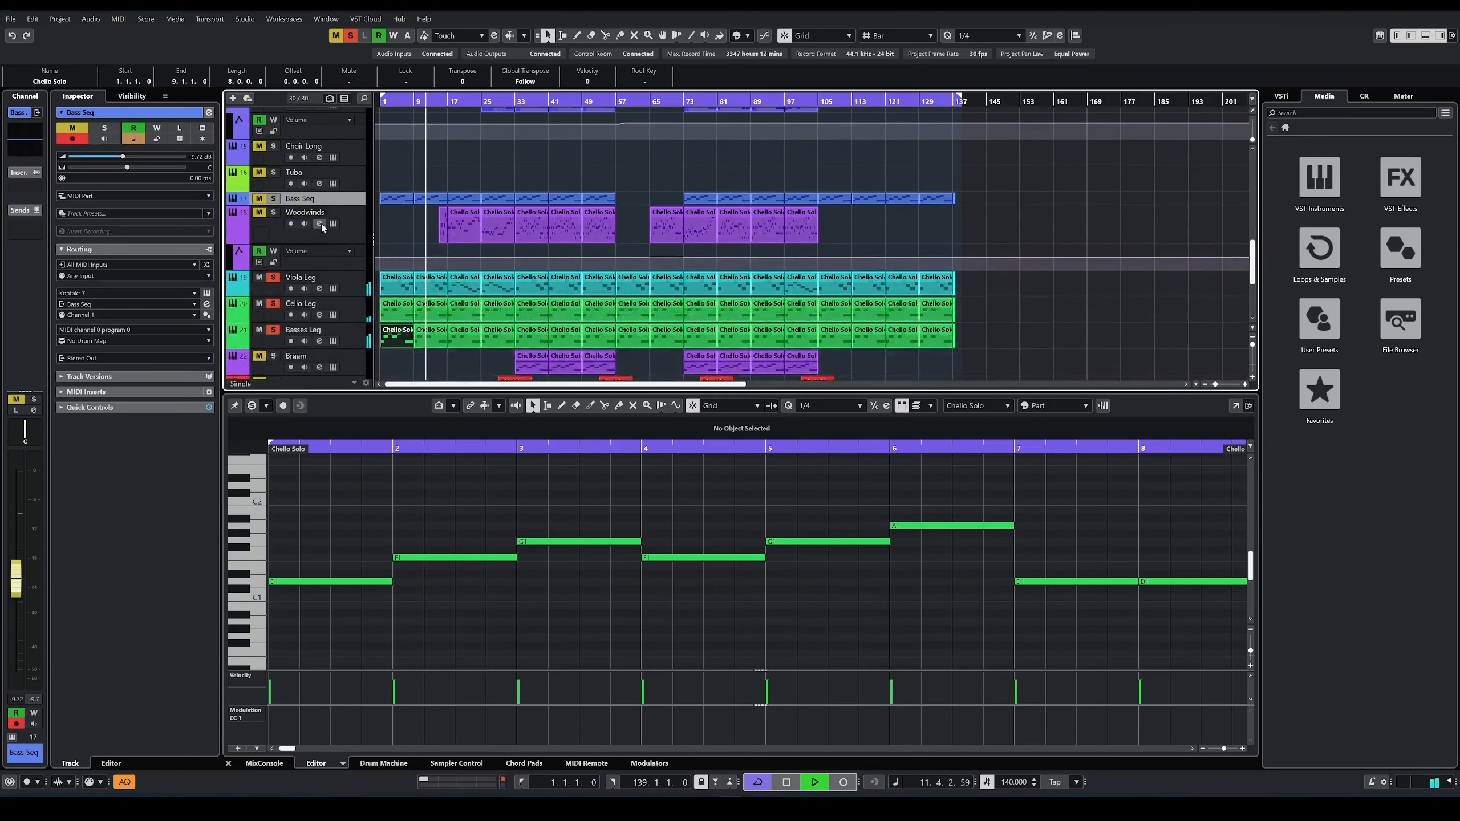
scroll(279, 198, up, 6)
click(273, 195)
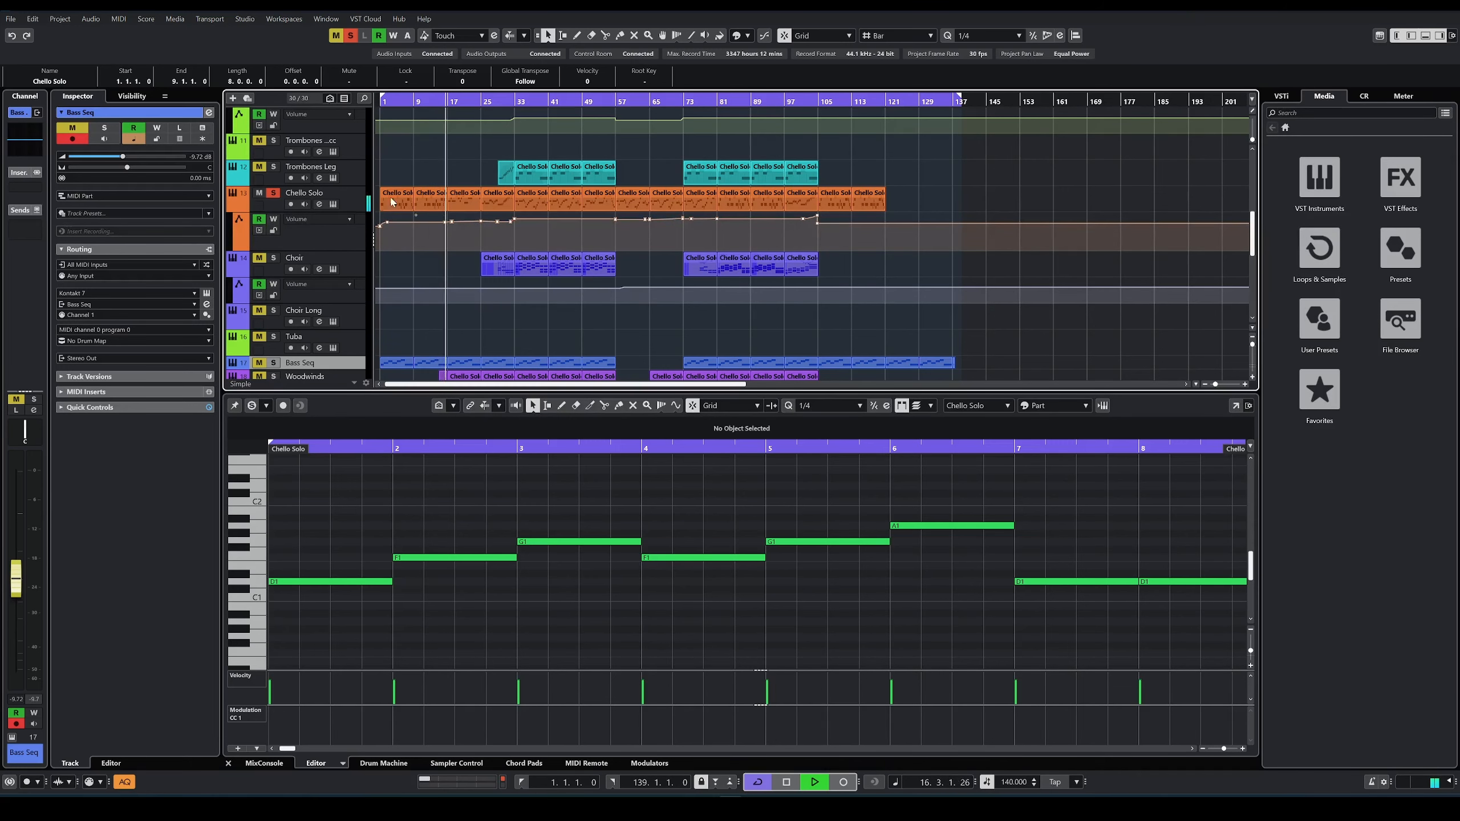
scroll(434, 195, down, 3)
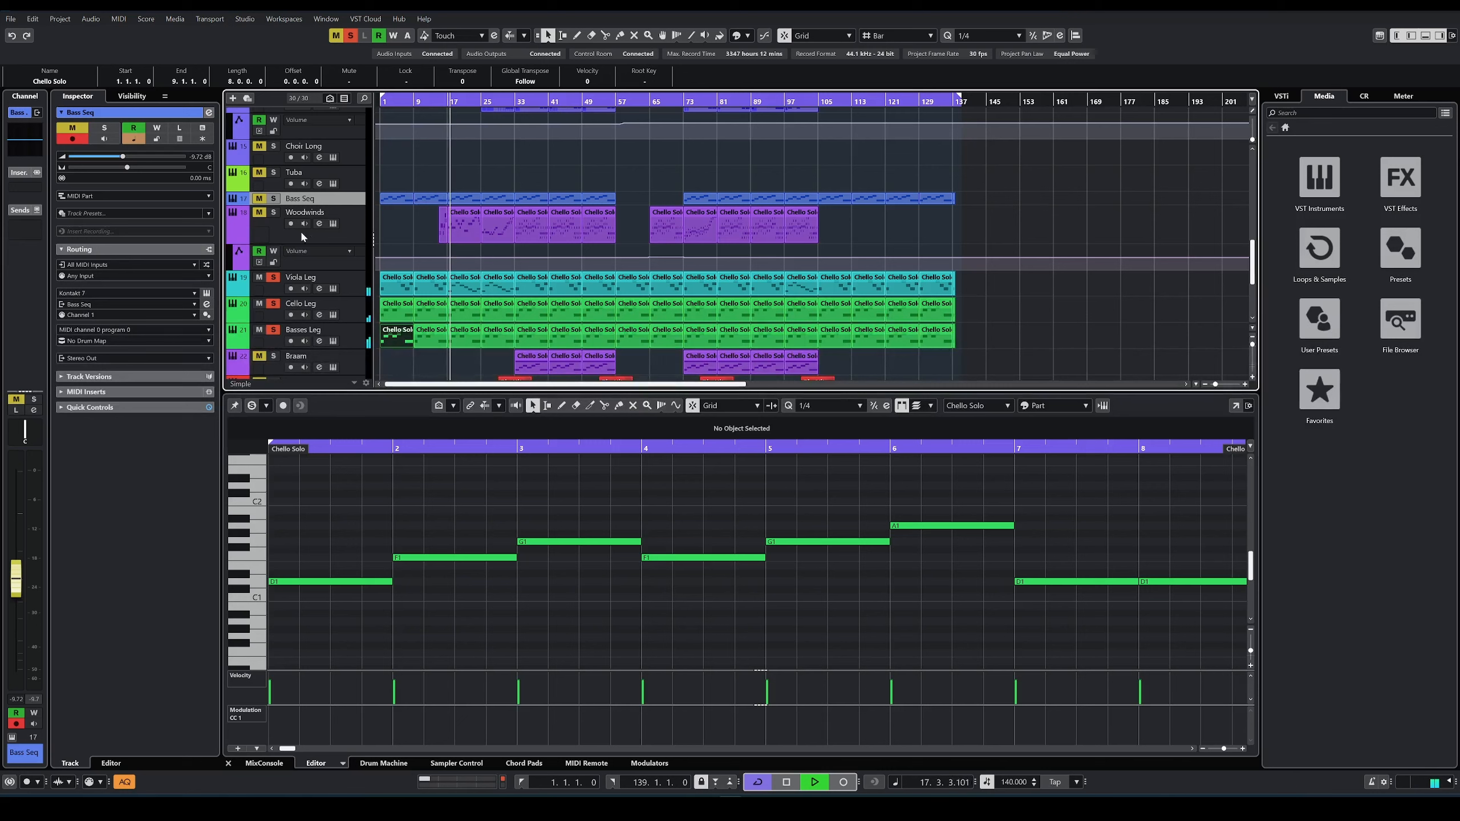
Step: Show the Woodwinds part at bar 17 in the editor, then view and close the Basses Leg track's SINE Player instrument
click(273, 212)
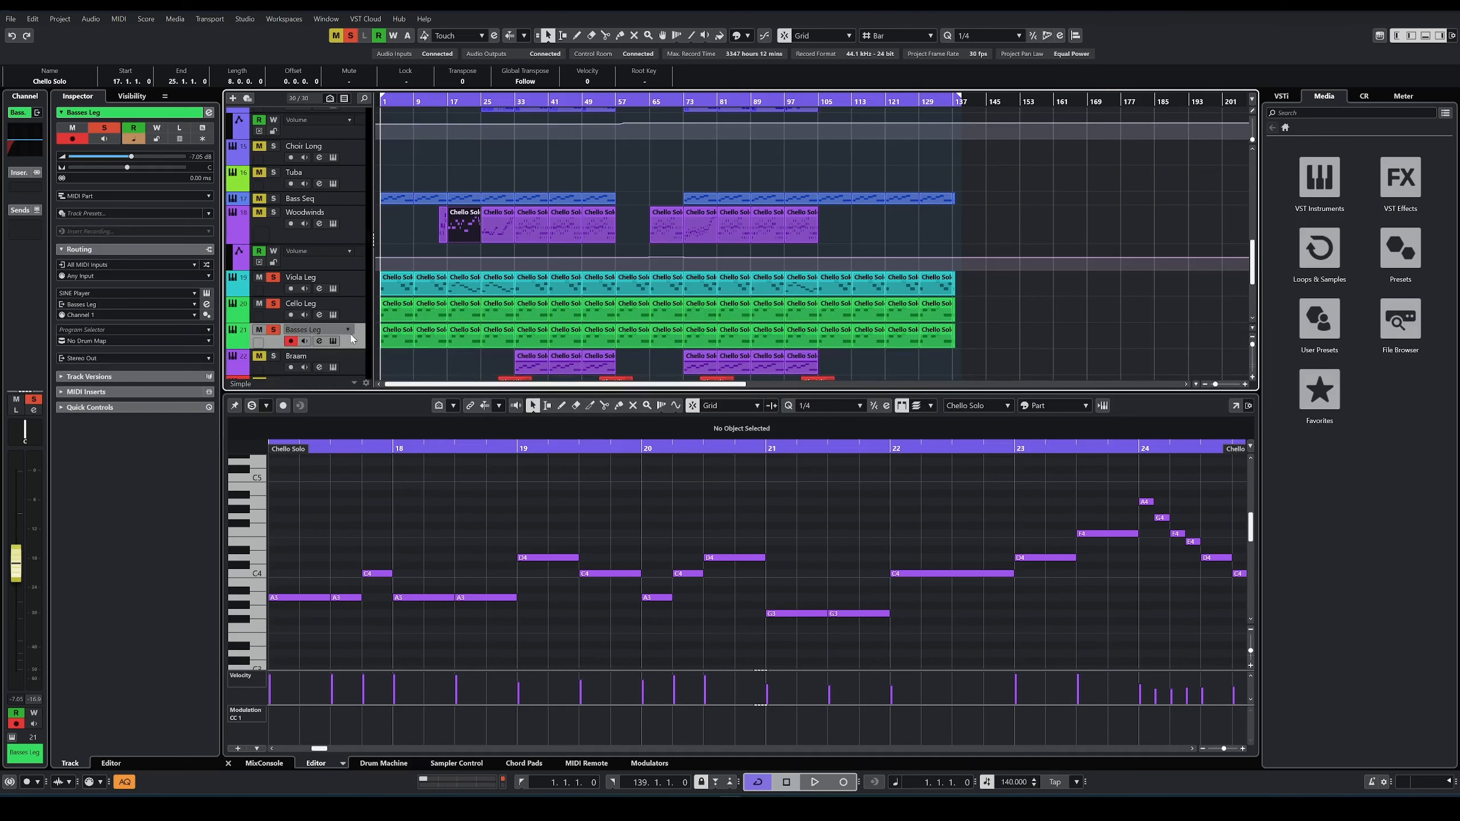
click(333, 342)
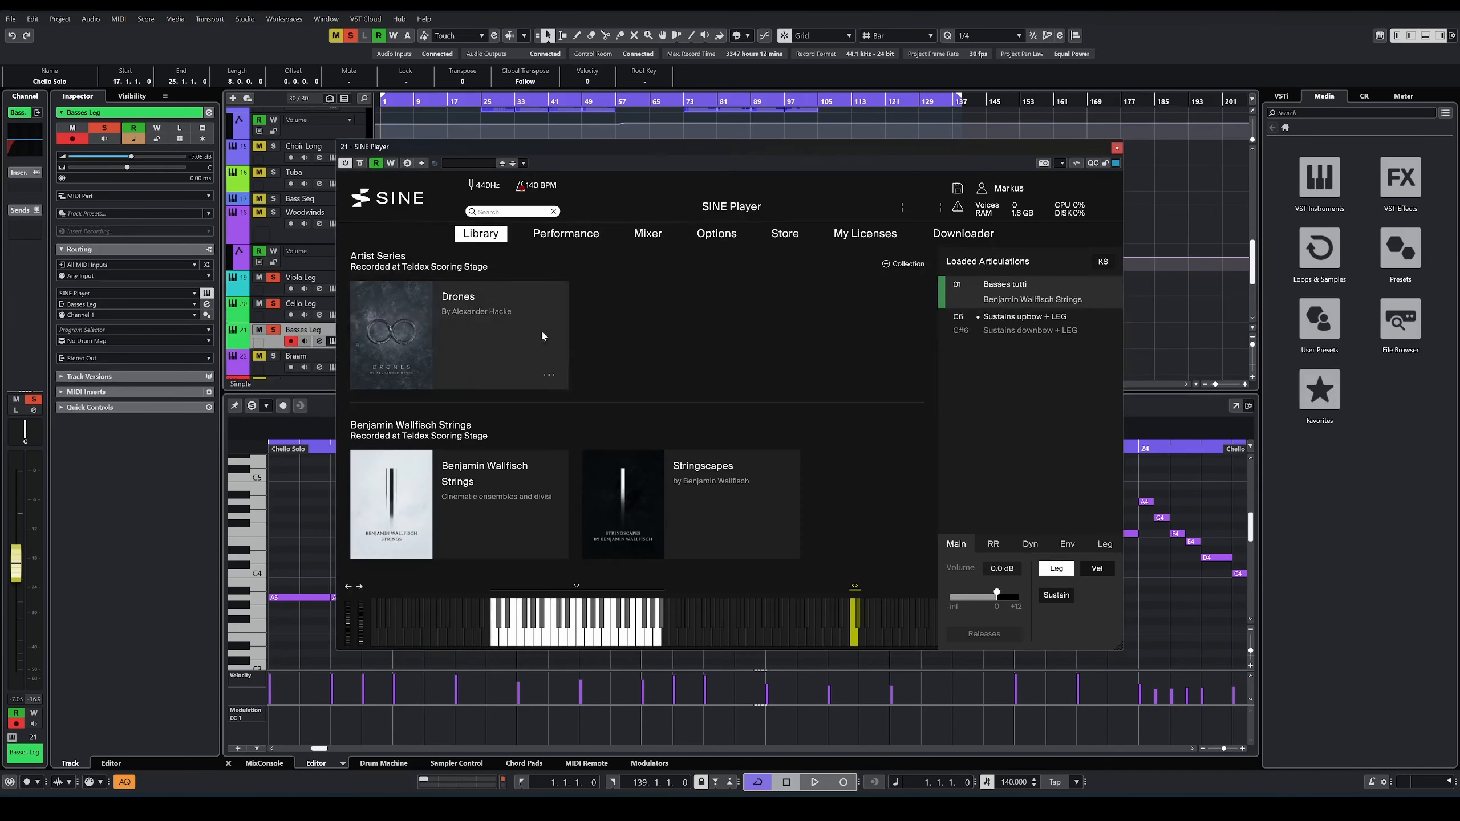
click(1113, 147)
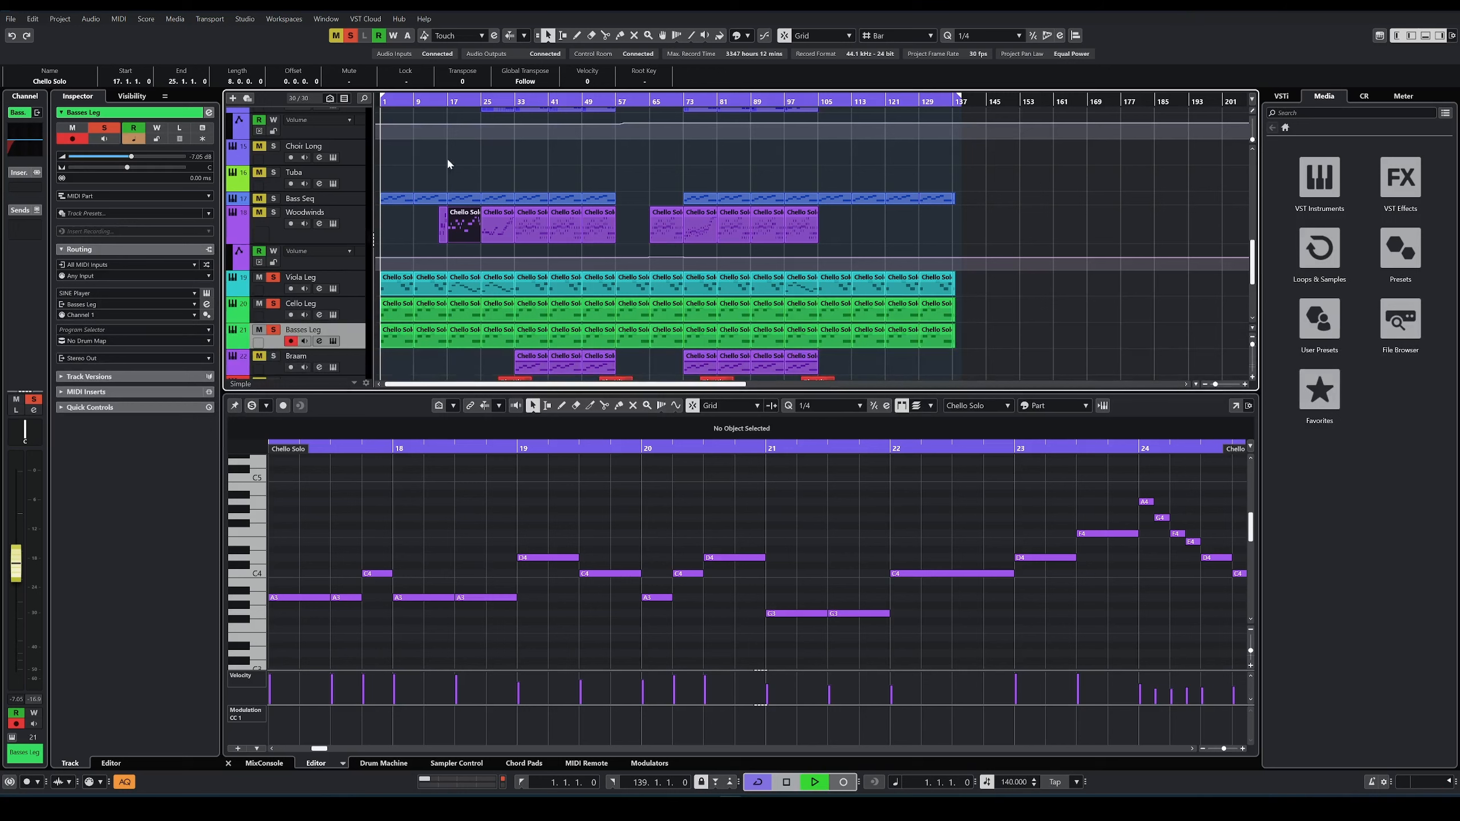
Step: Solo the Woodwinds and Violins Leg tracks, show the first Violins Leg part and play the soloed tracks from bar 9
key(space)
click(444, 102)
key(space)
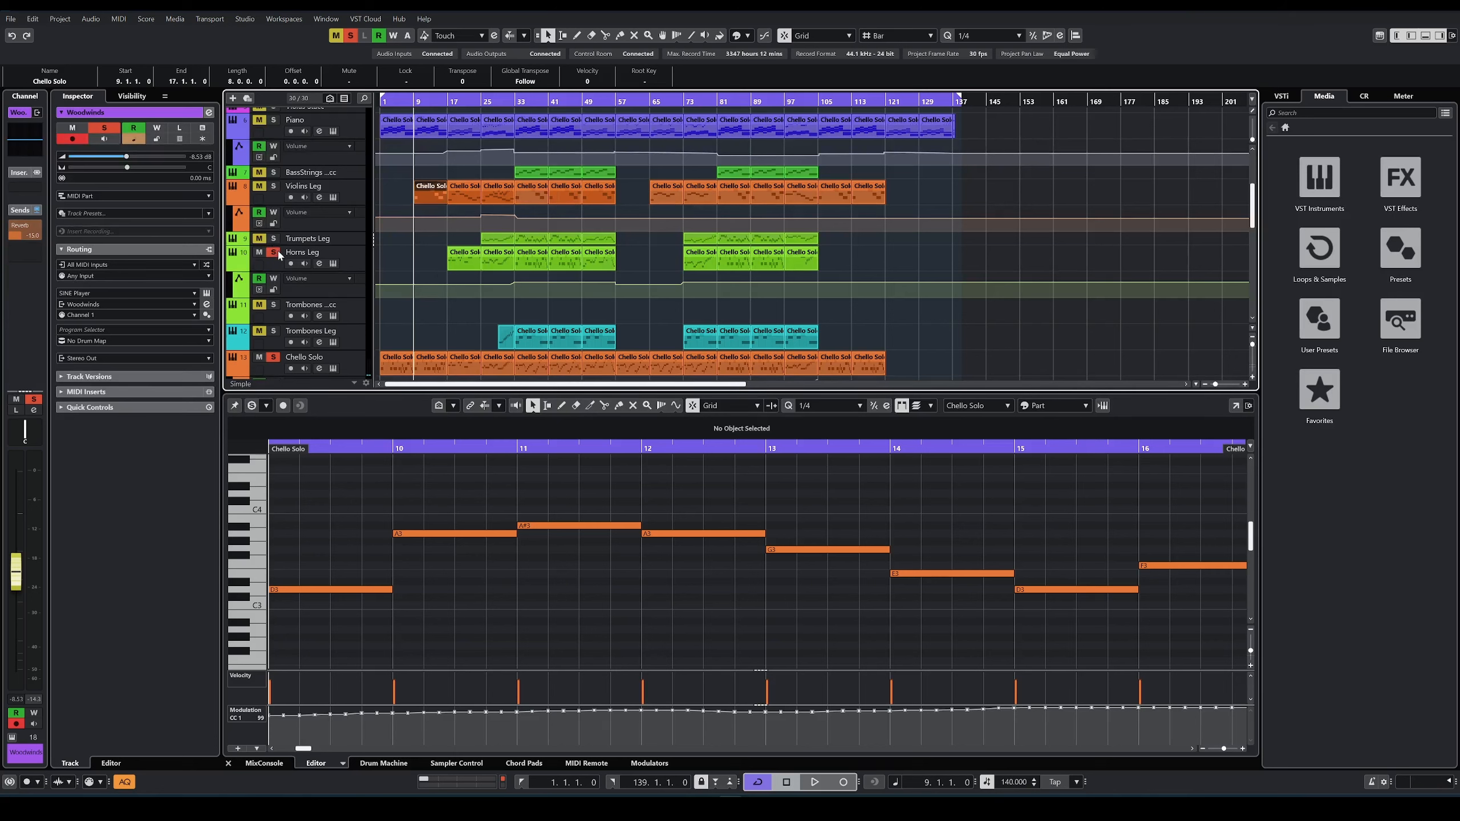
key(space)
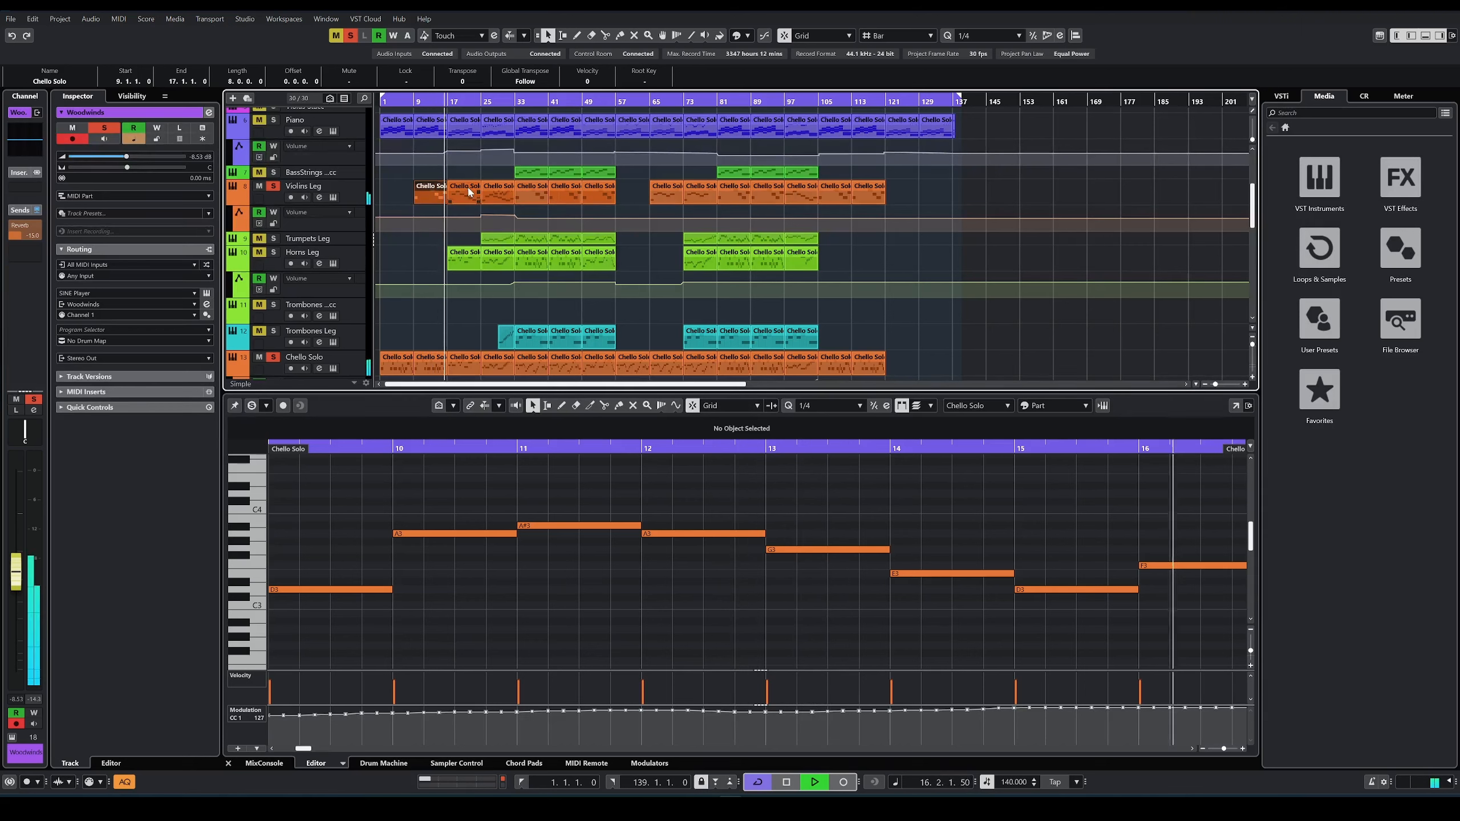
Step: Solo the Horns Leg track, stop playback and show its first part in the editor with the cursor at bar 17
click(274, 253)
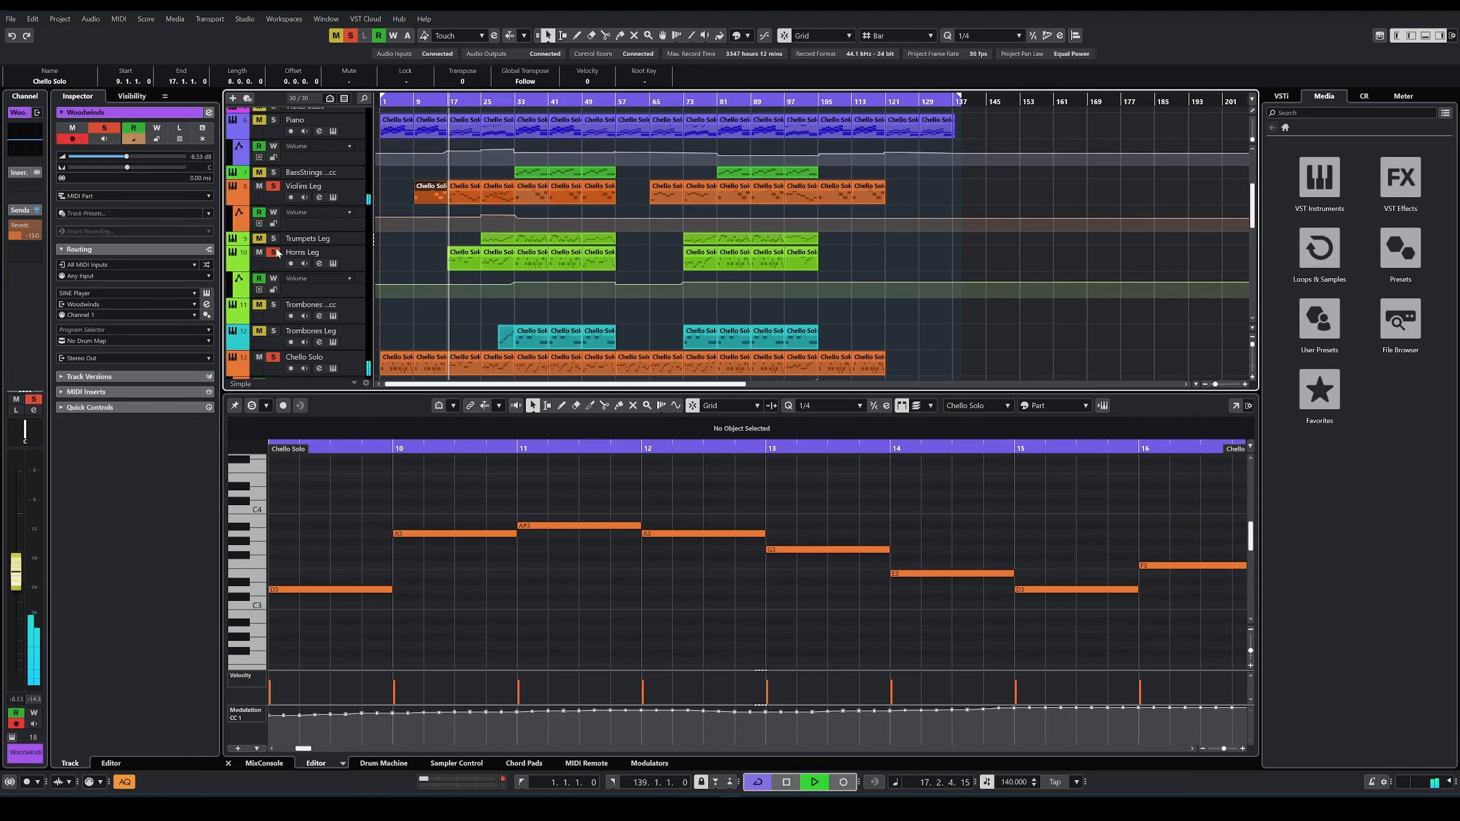
key(space)
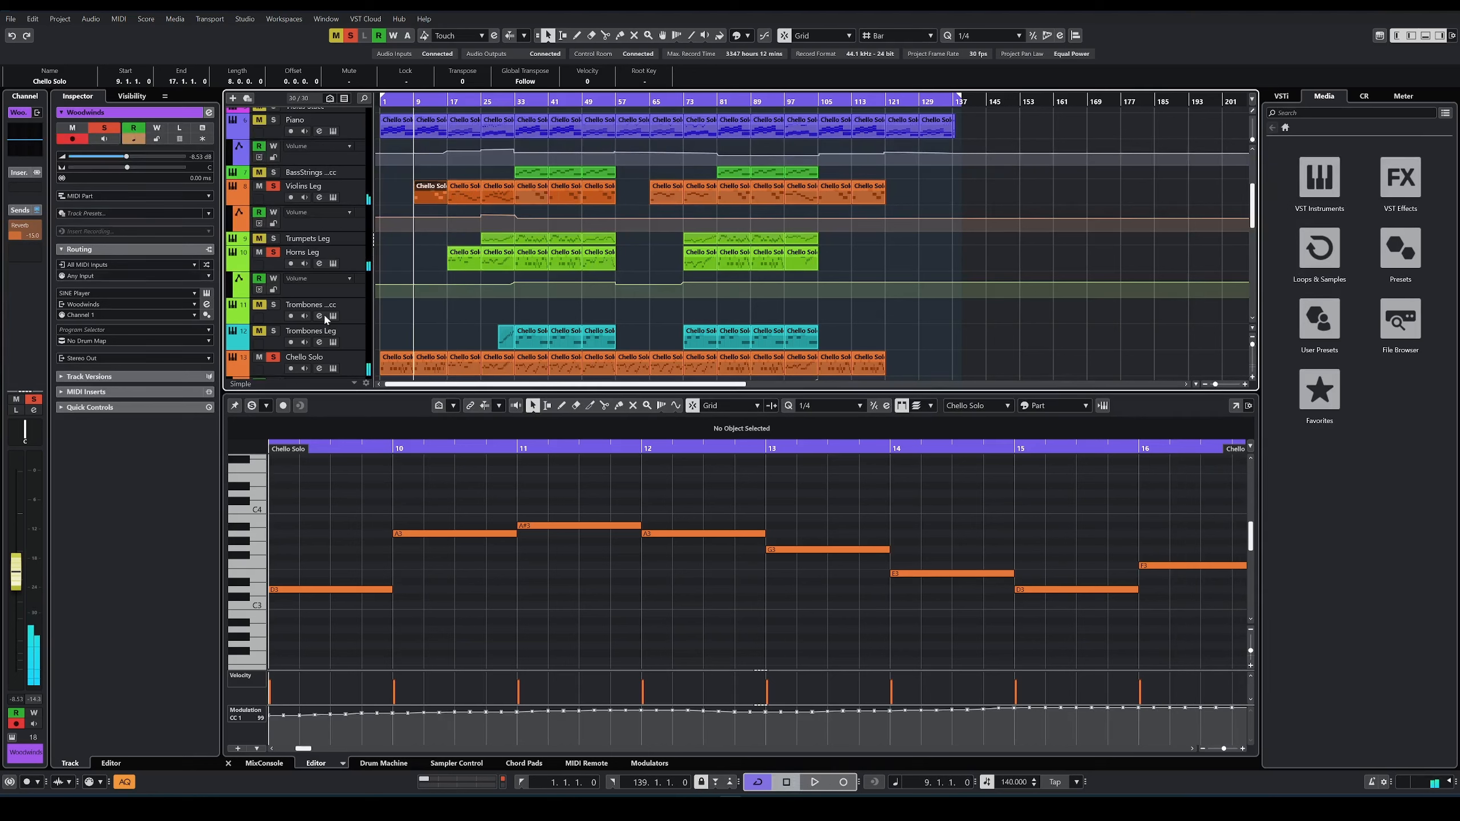
click(463, 259)
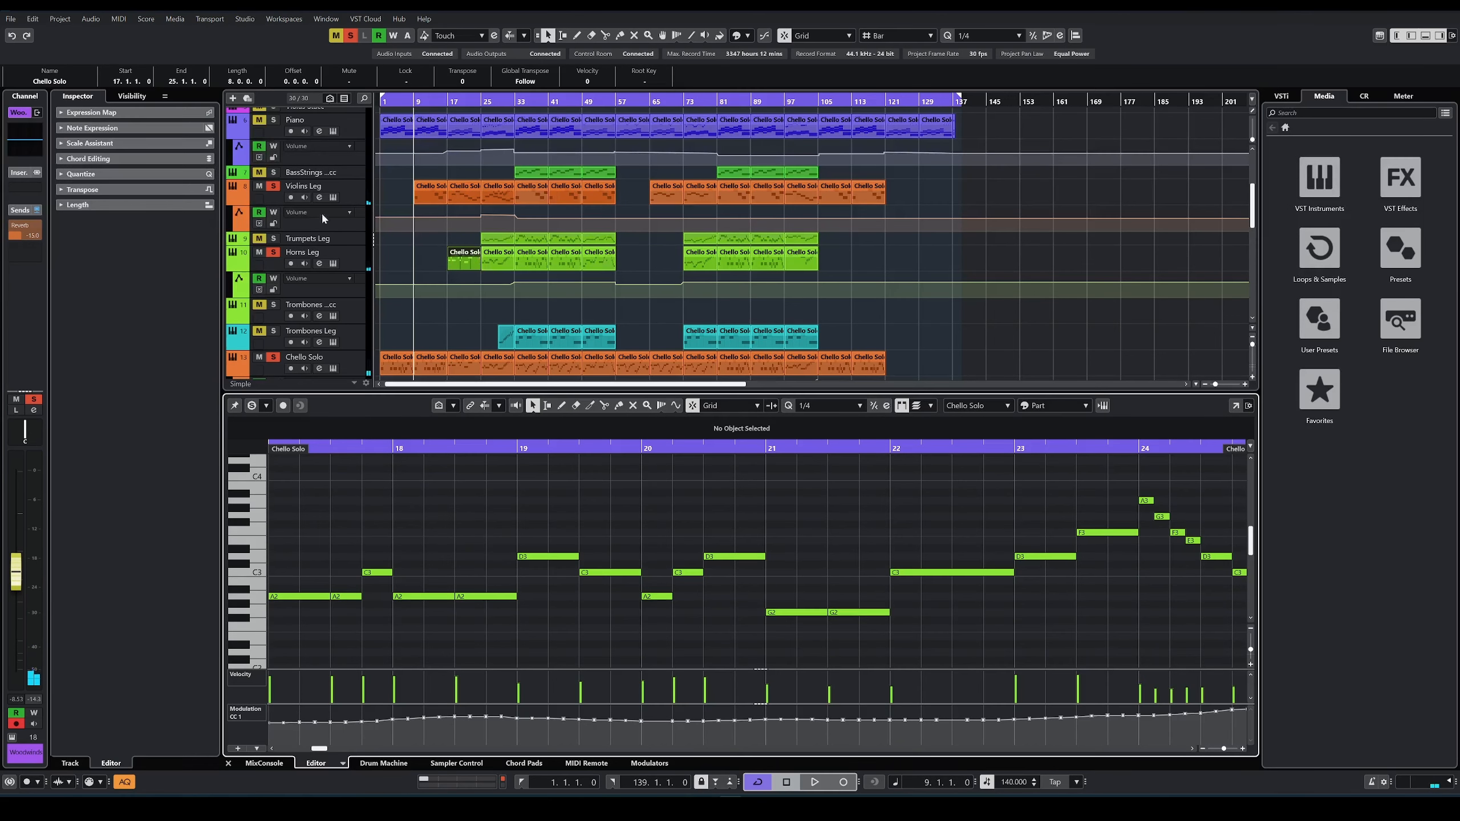
click(449, 102)
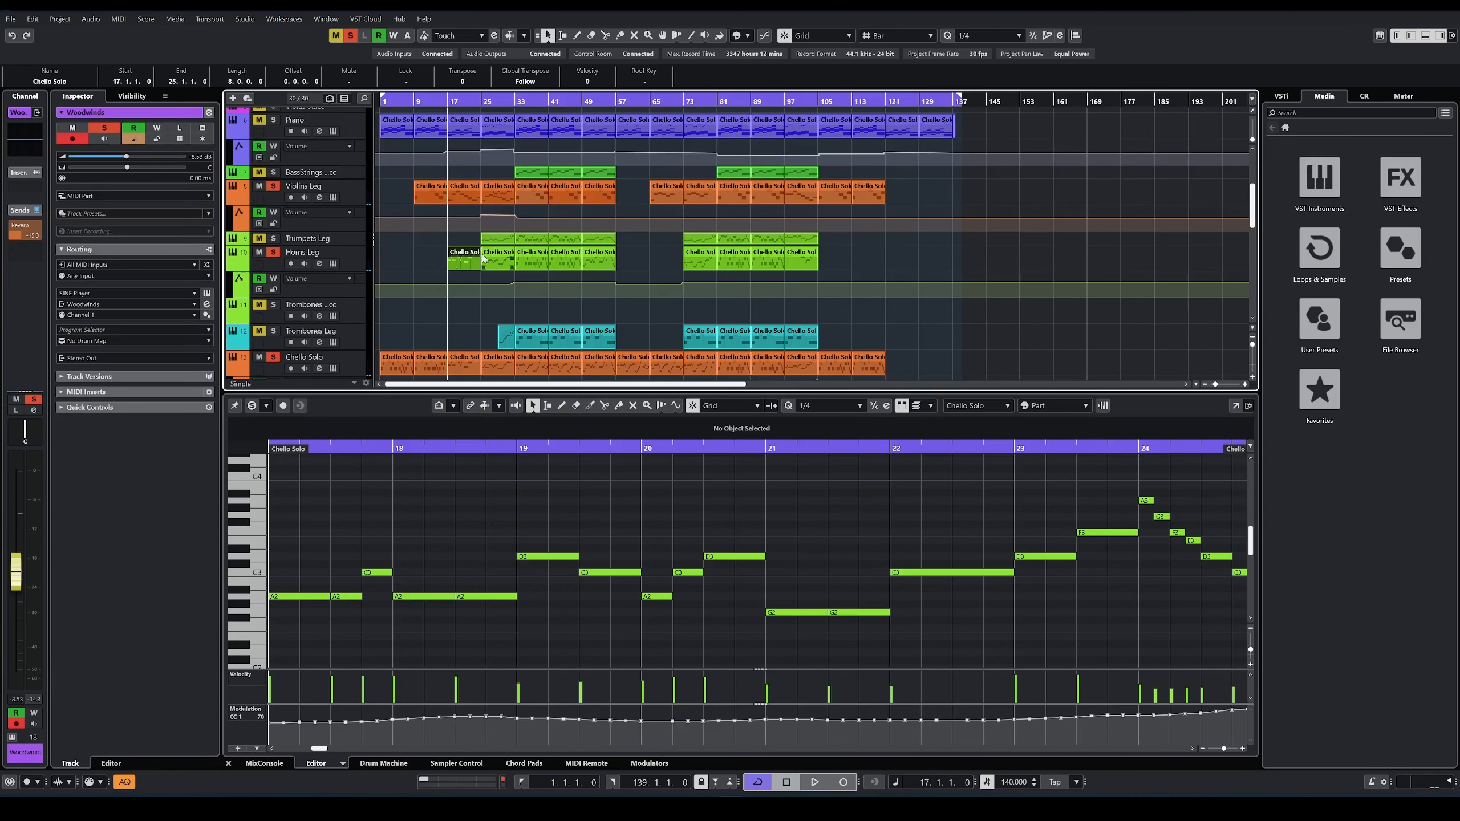
Step: View the Horns Leg track's SINE Player instrument, close it and play the soloed tracks from bar 17
click(331, 262)
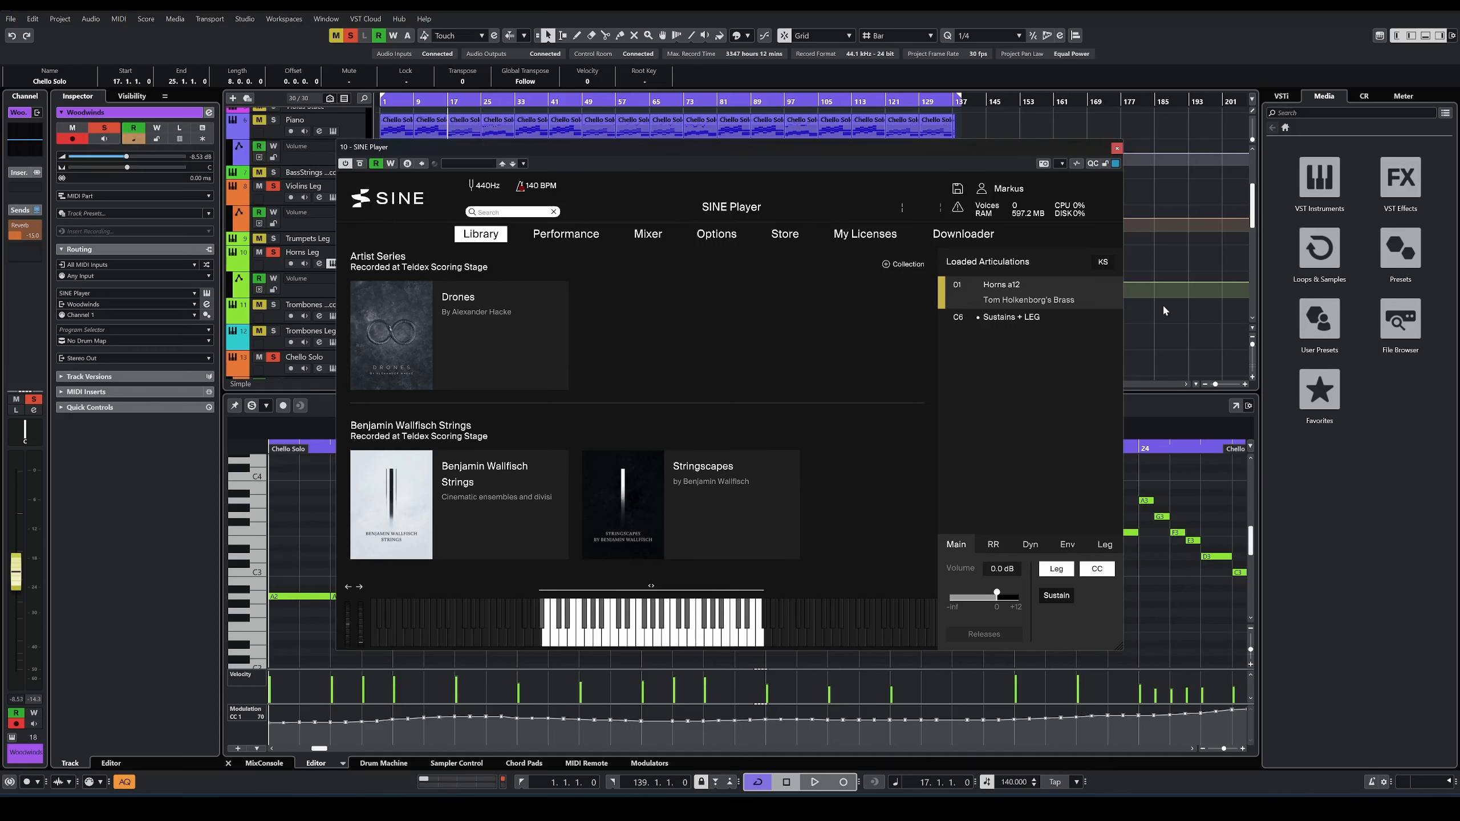
click(1117, 149)
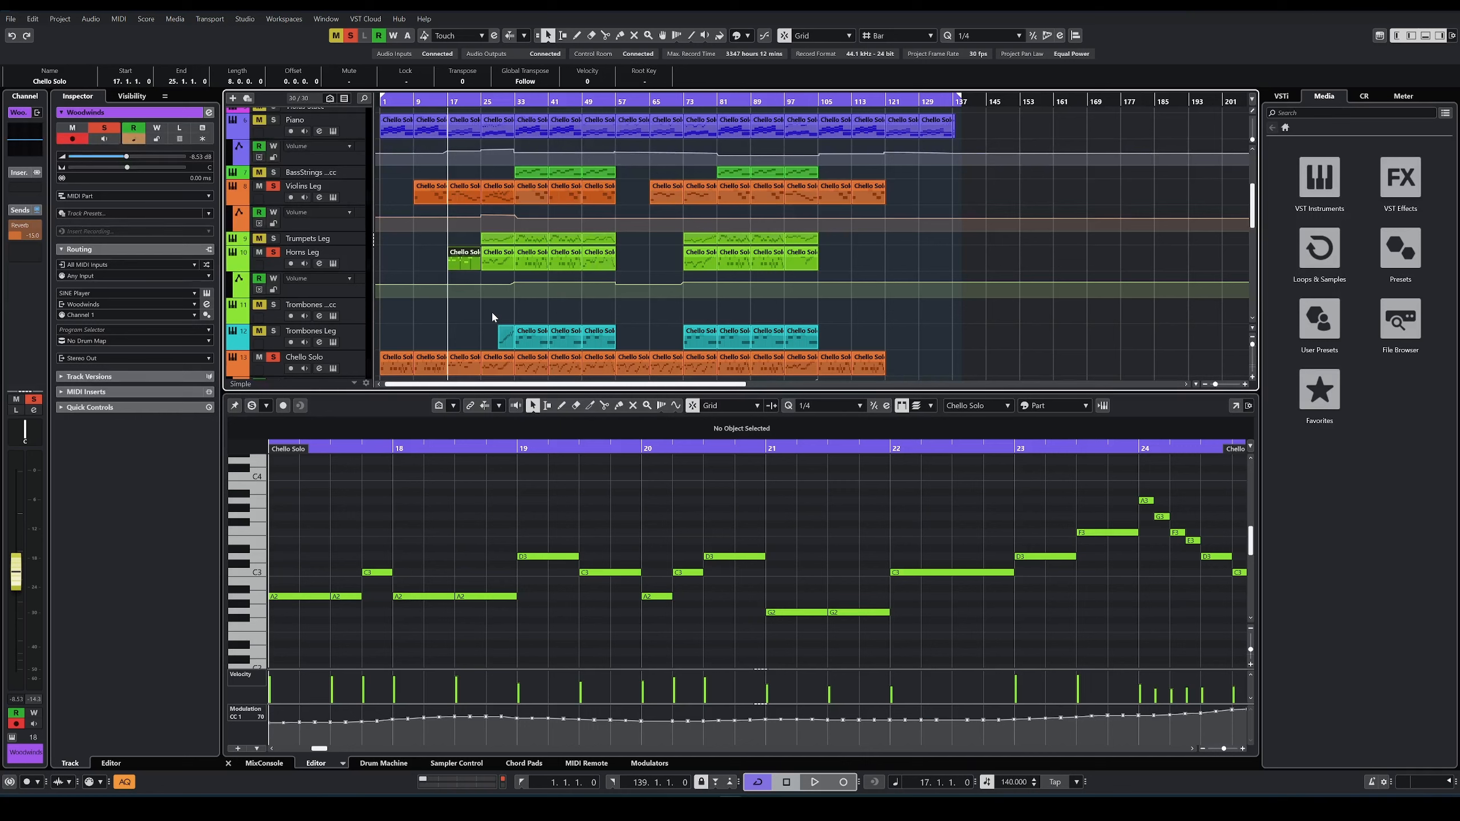
key(space)
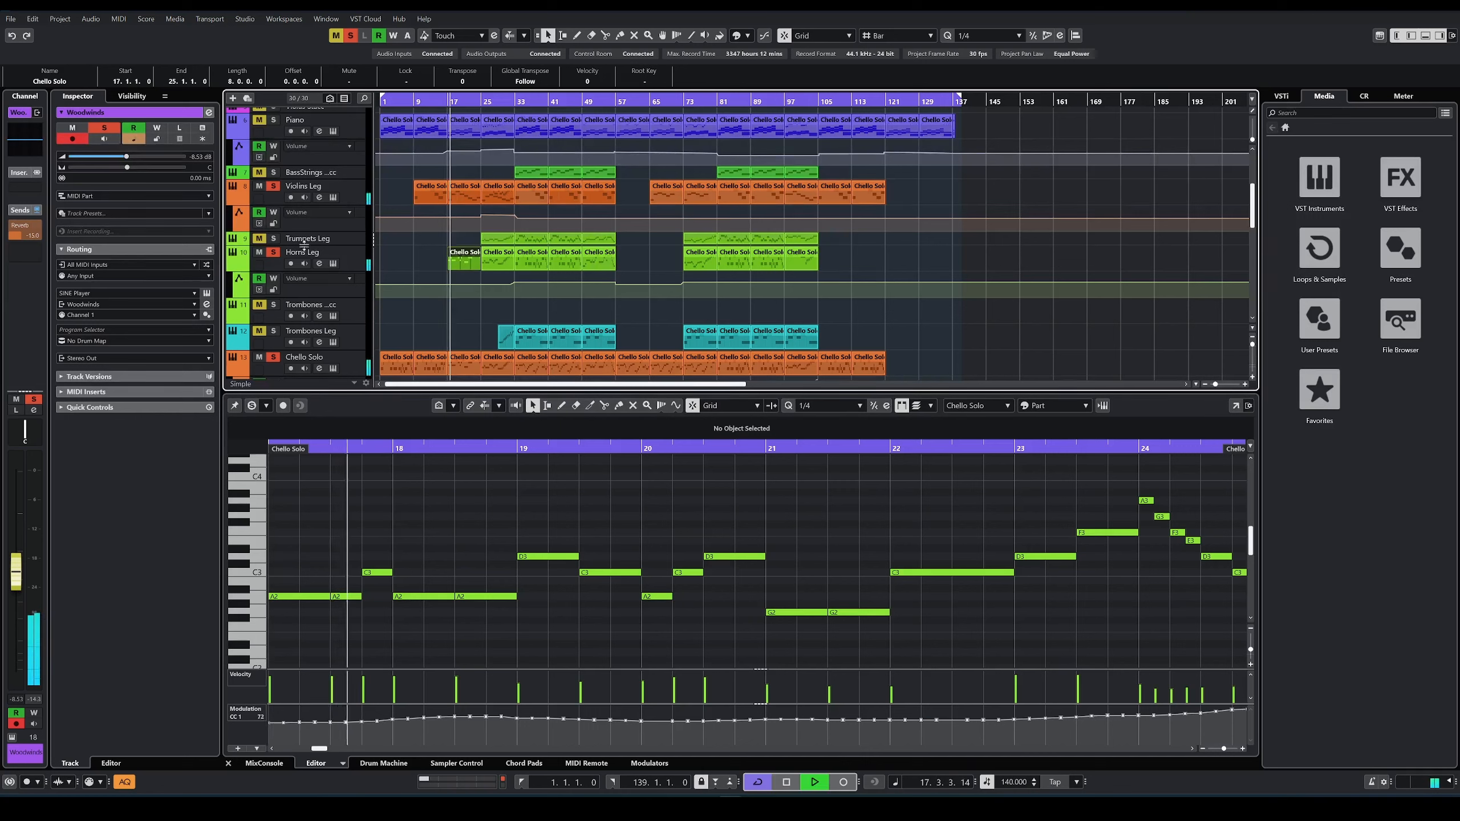
click(545, 522)
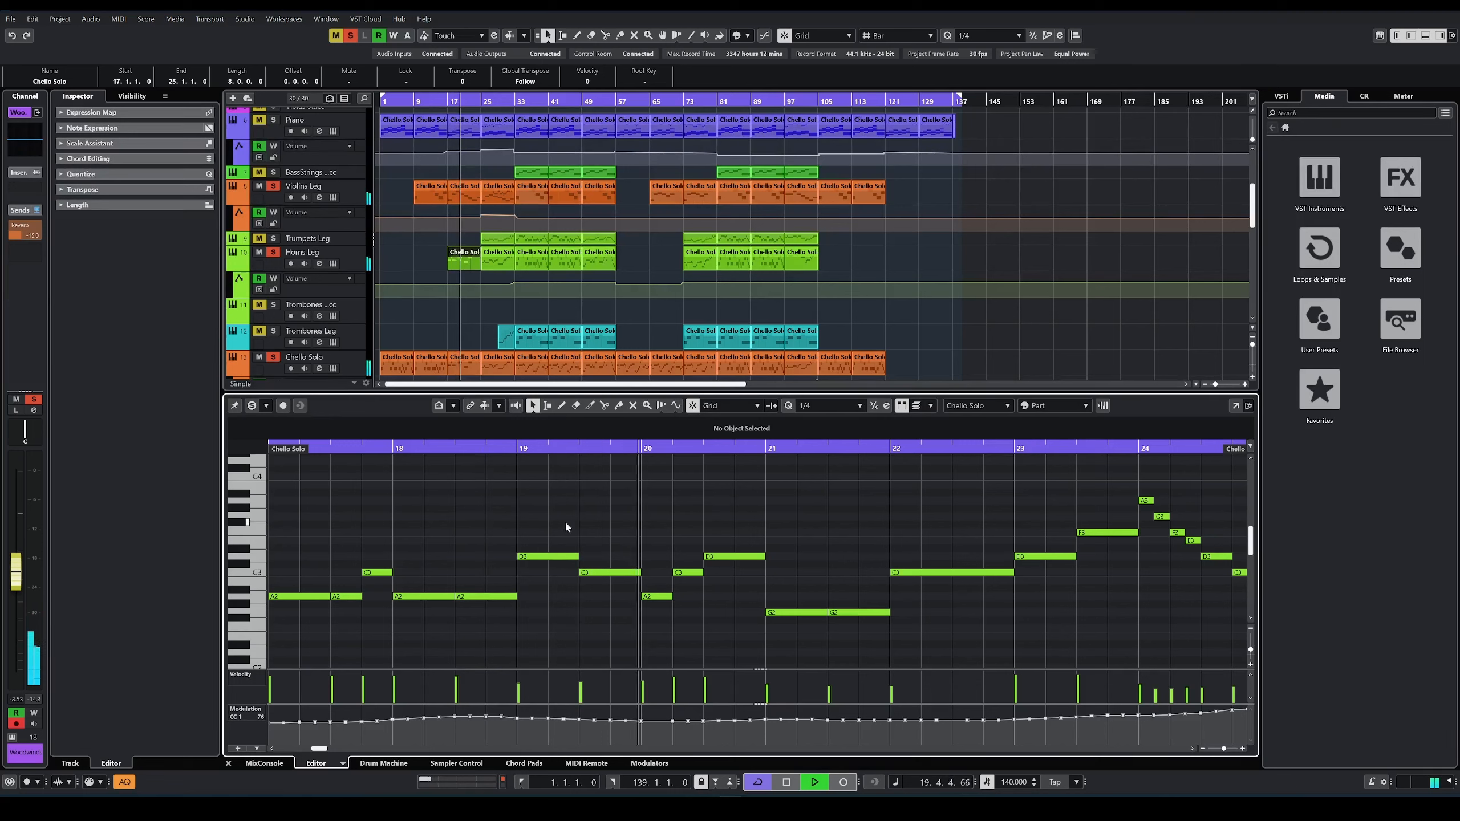
Step: Clear the other solos, solo only Horns Leg and Trumpets Leg, and show their bar 25 parts together in the editor
click(272, 253)
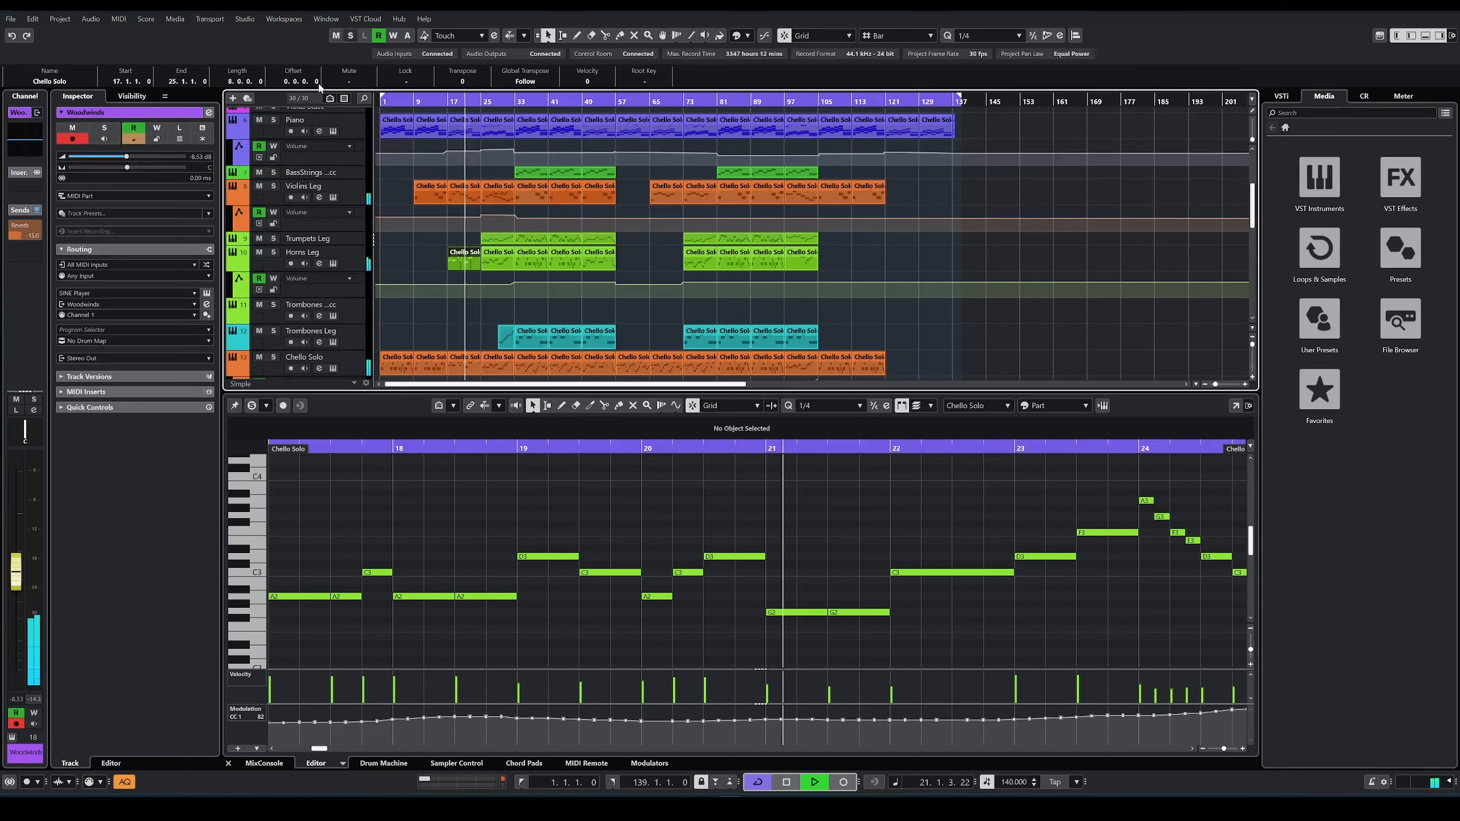
click(272, 254)
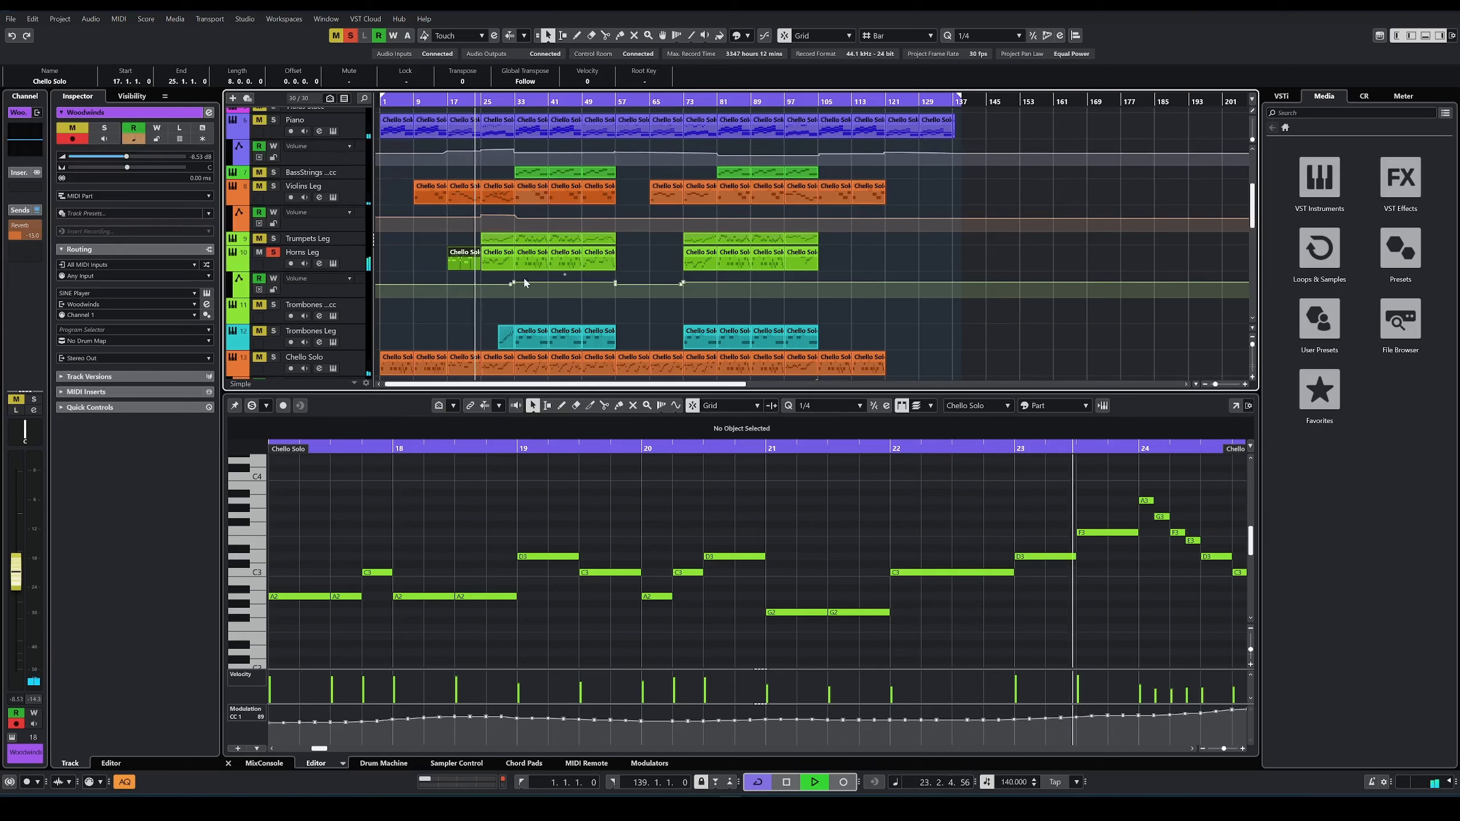
click(273, 238)
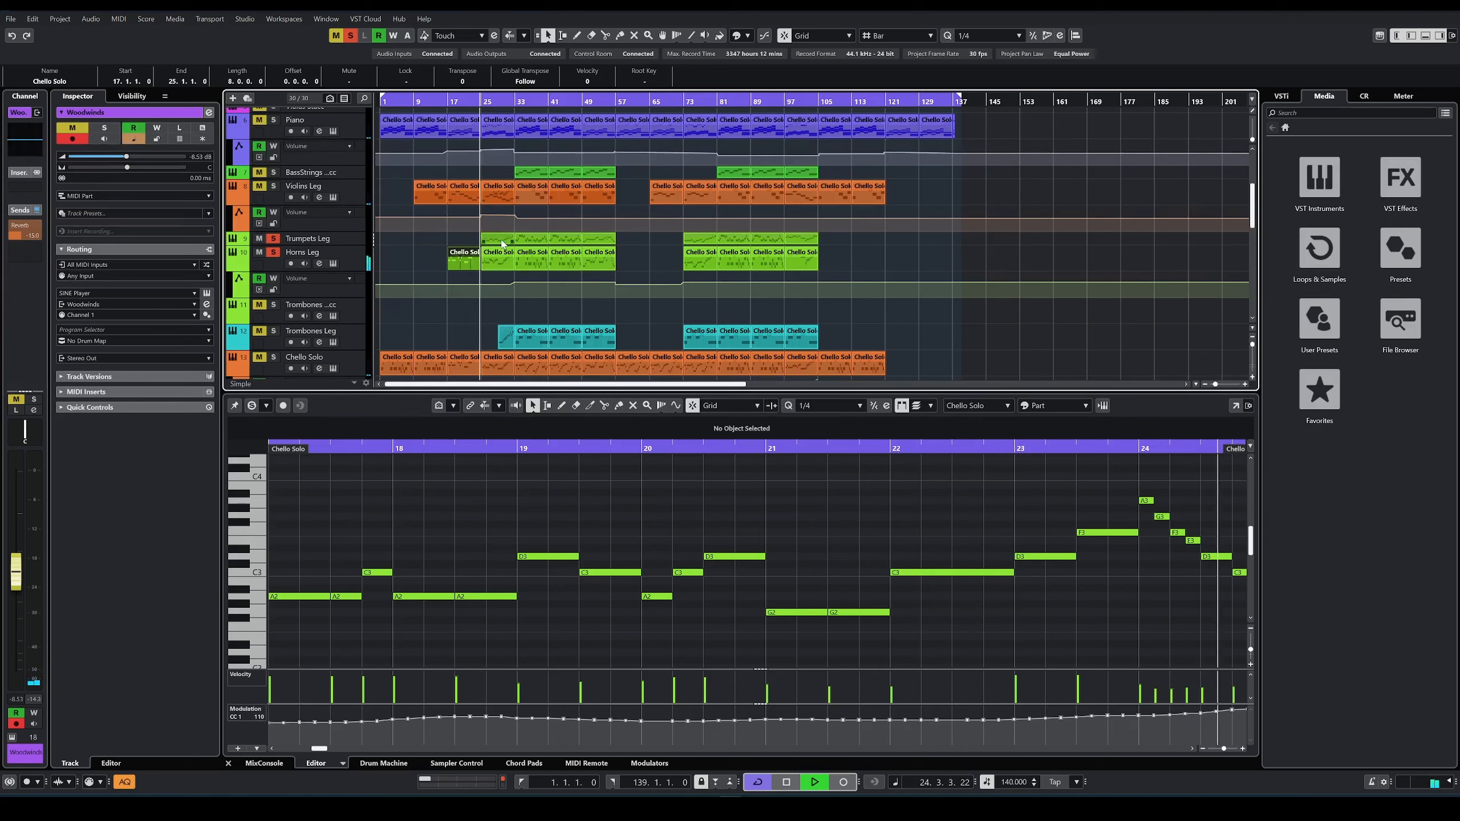
click(502, 241)
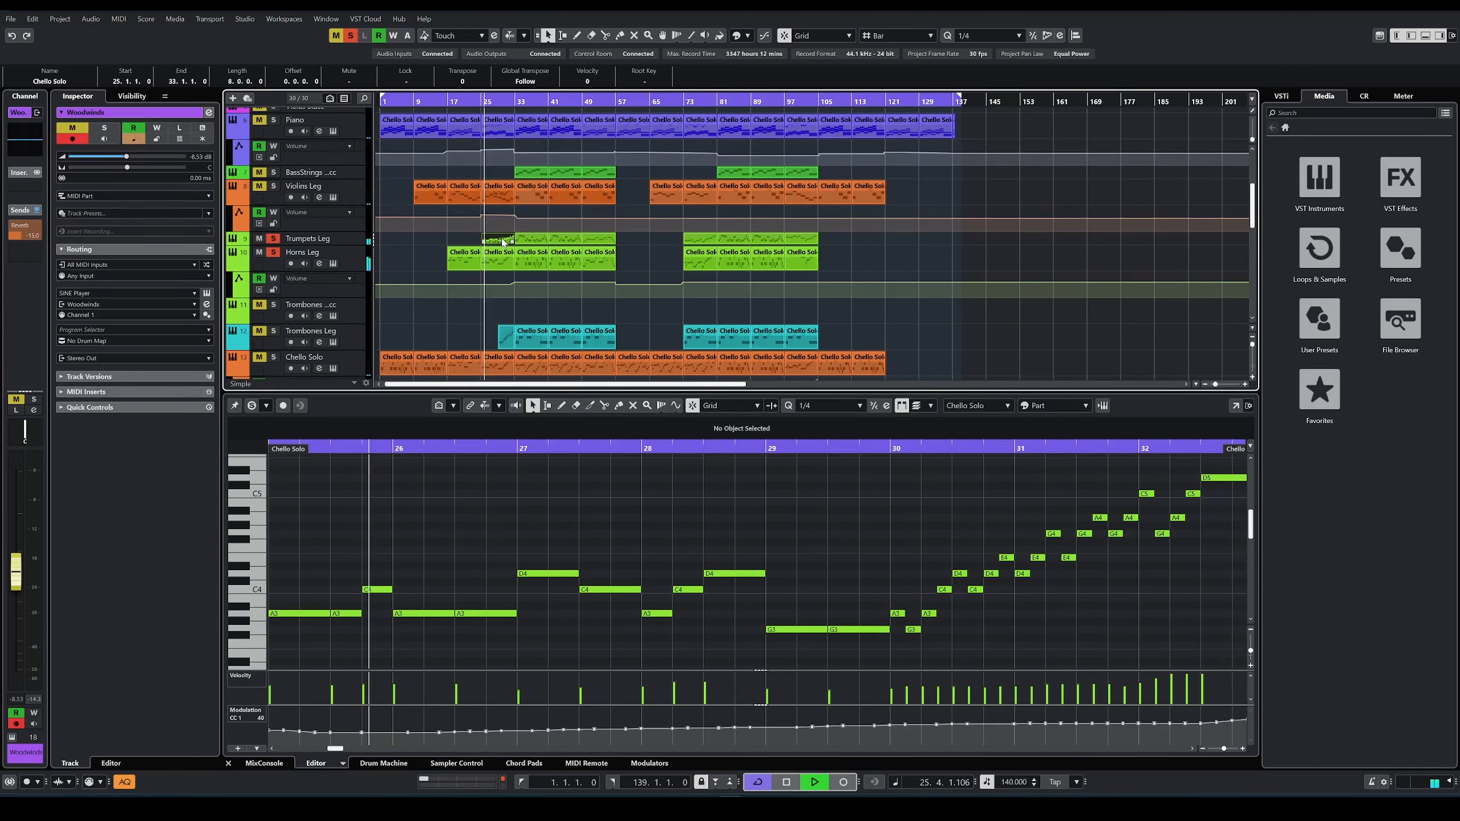
click(502, 254)
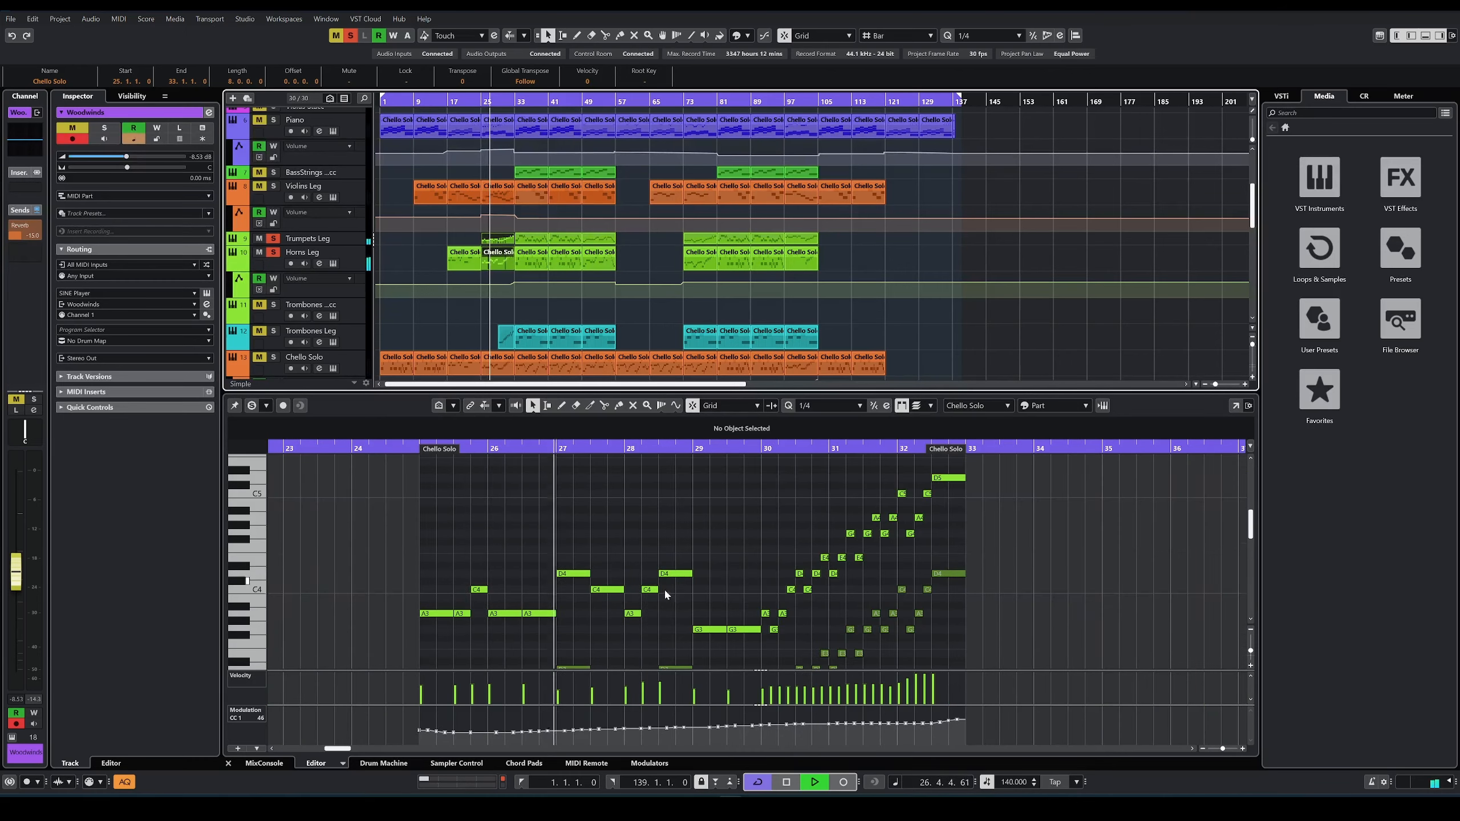
scroll(711, 612, up, 3)
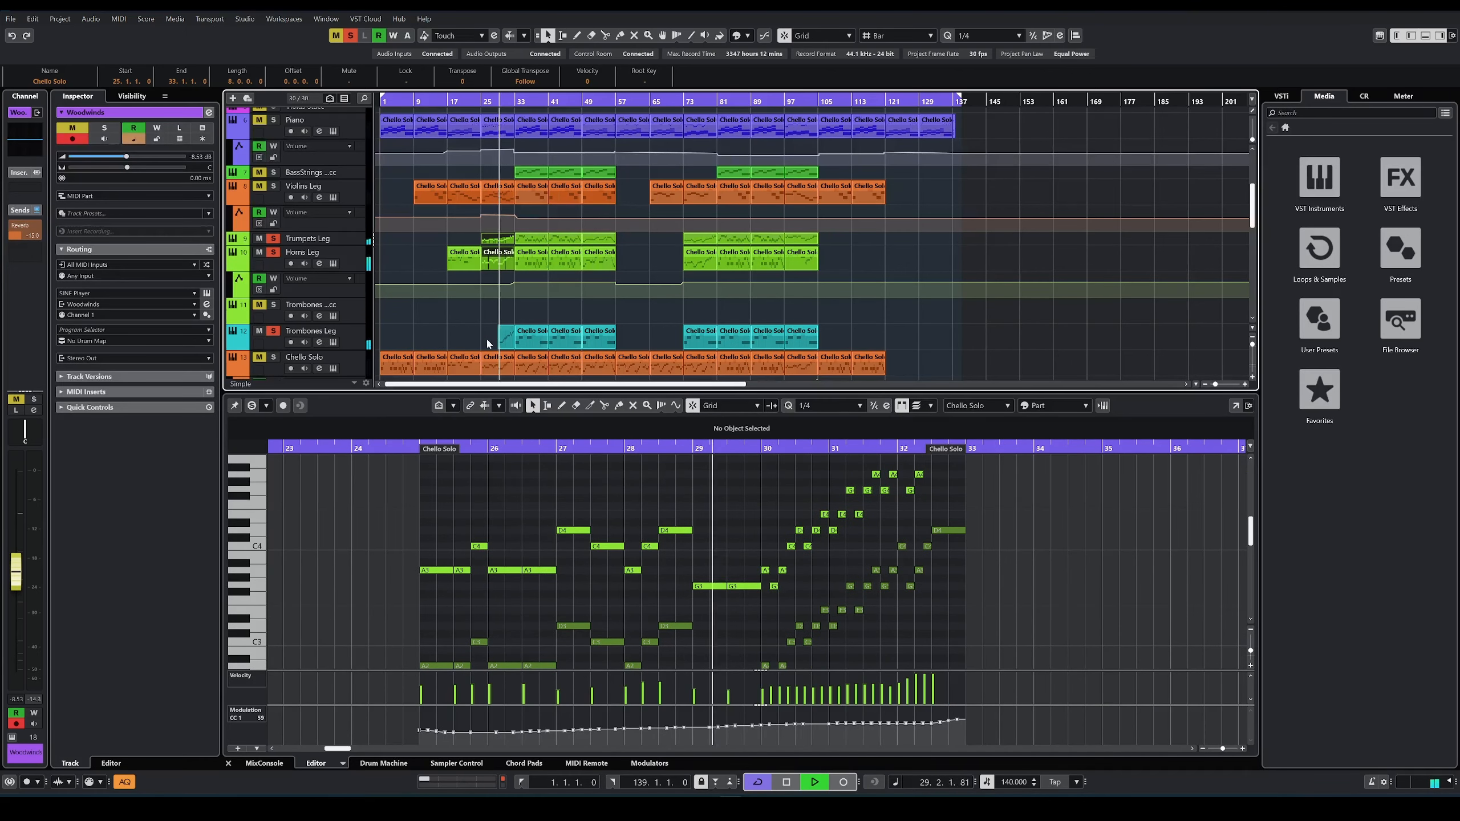
Step: Solo the Trombones Leg track too, show its first part at bar 29 in the editor and stop playback
click(507, 340)
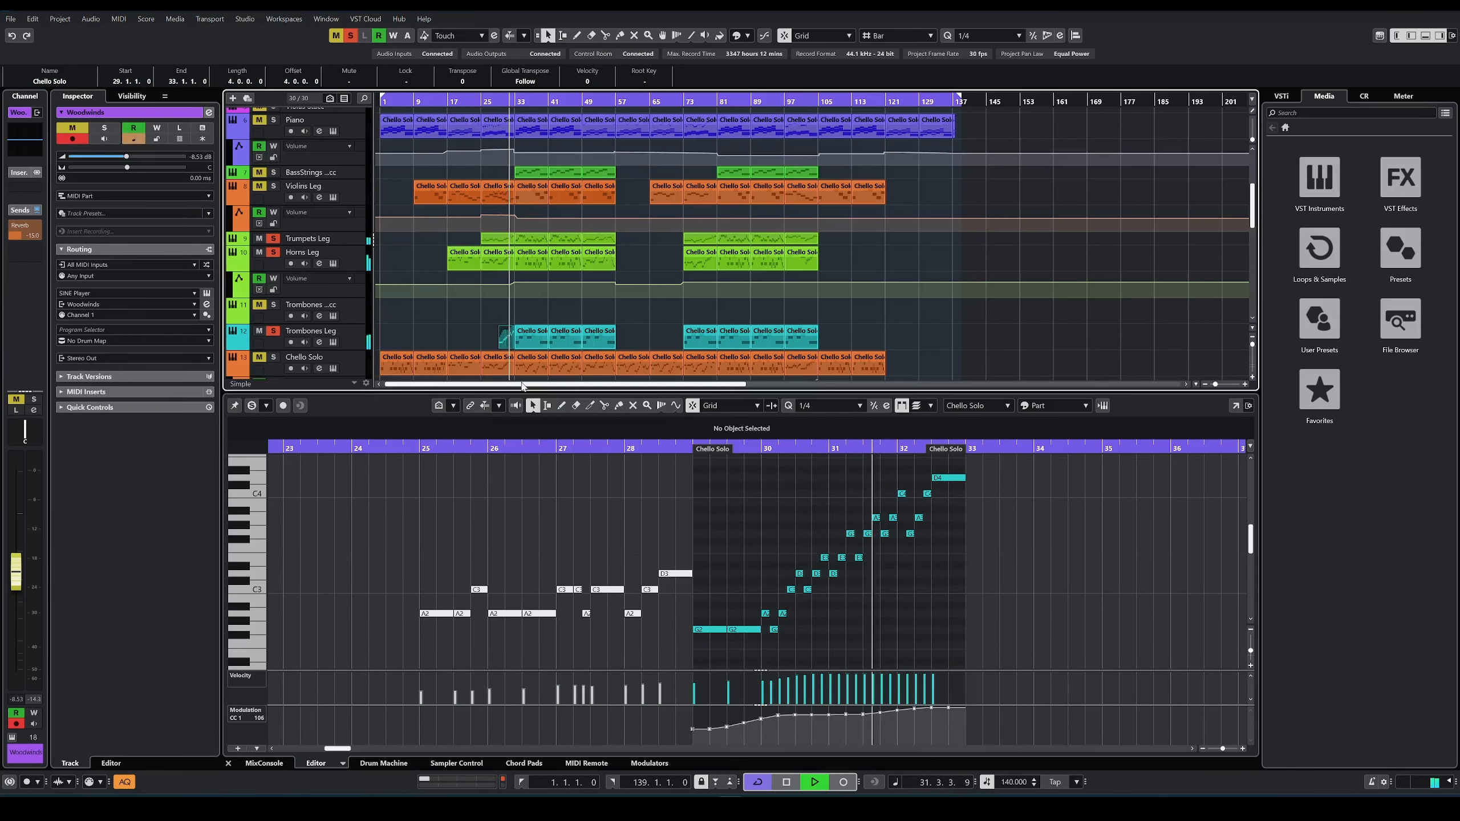
key(space)
Step: Show the first Choir part in the editor, view and close its instrument, and start playback around bar 27
scroll(536, 262, down, 5)
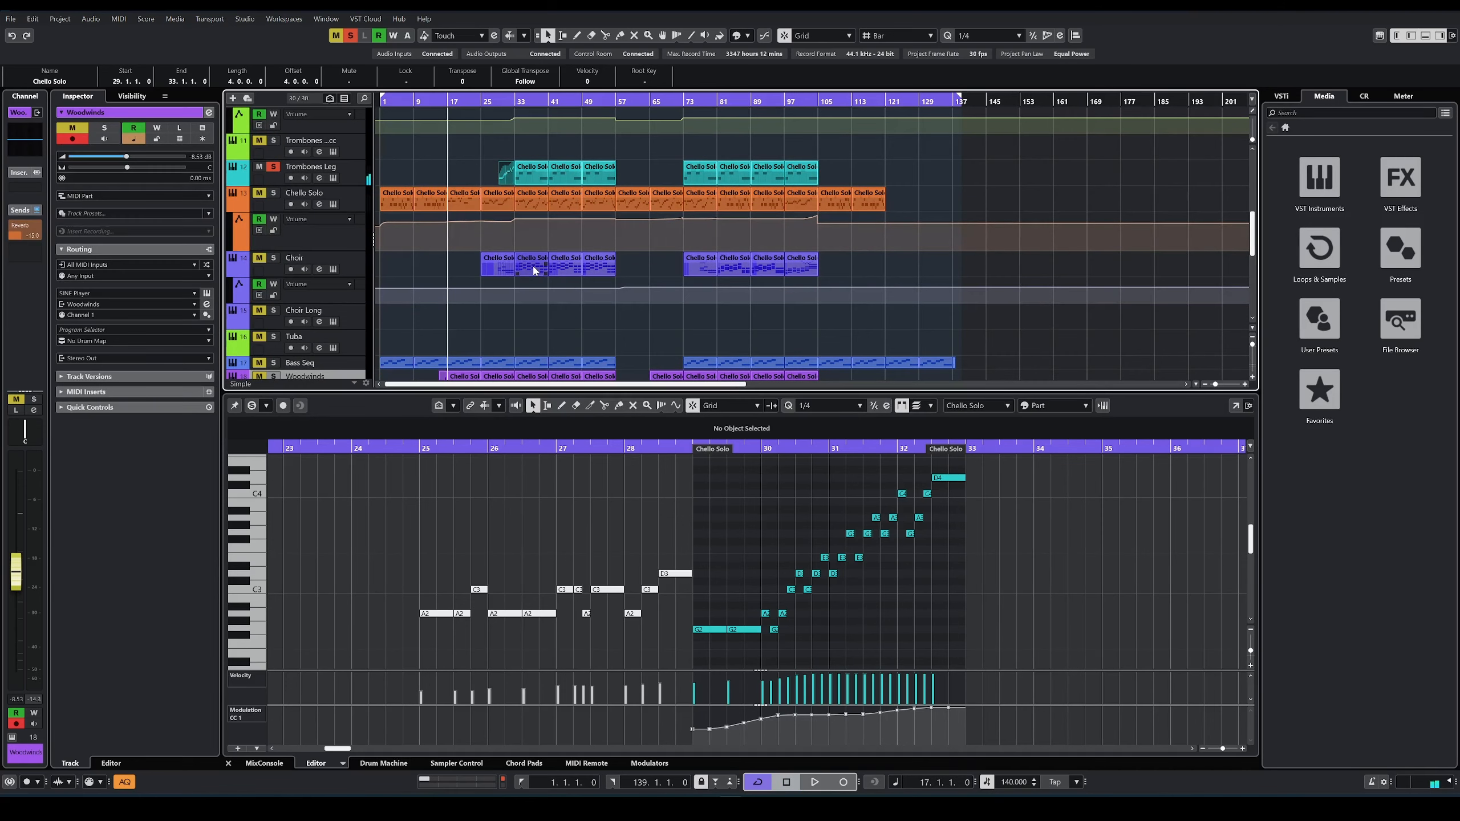
click(505, 271)
click(333, 269)
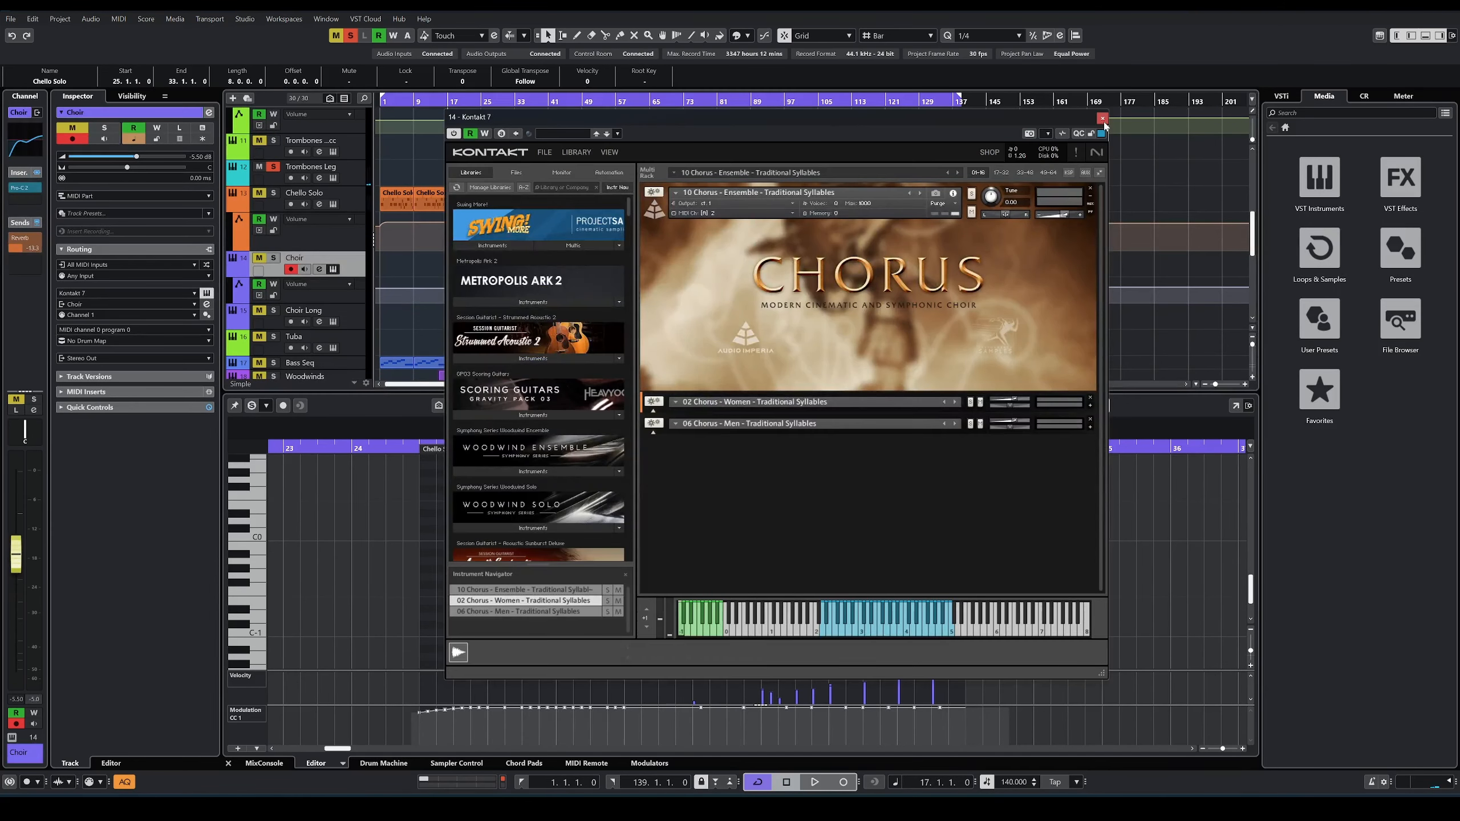
click(1102, 119)
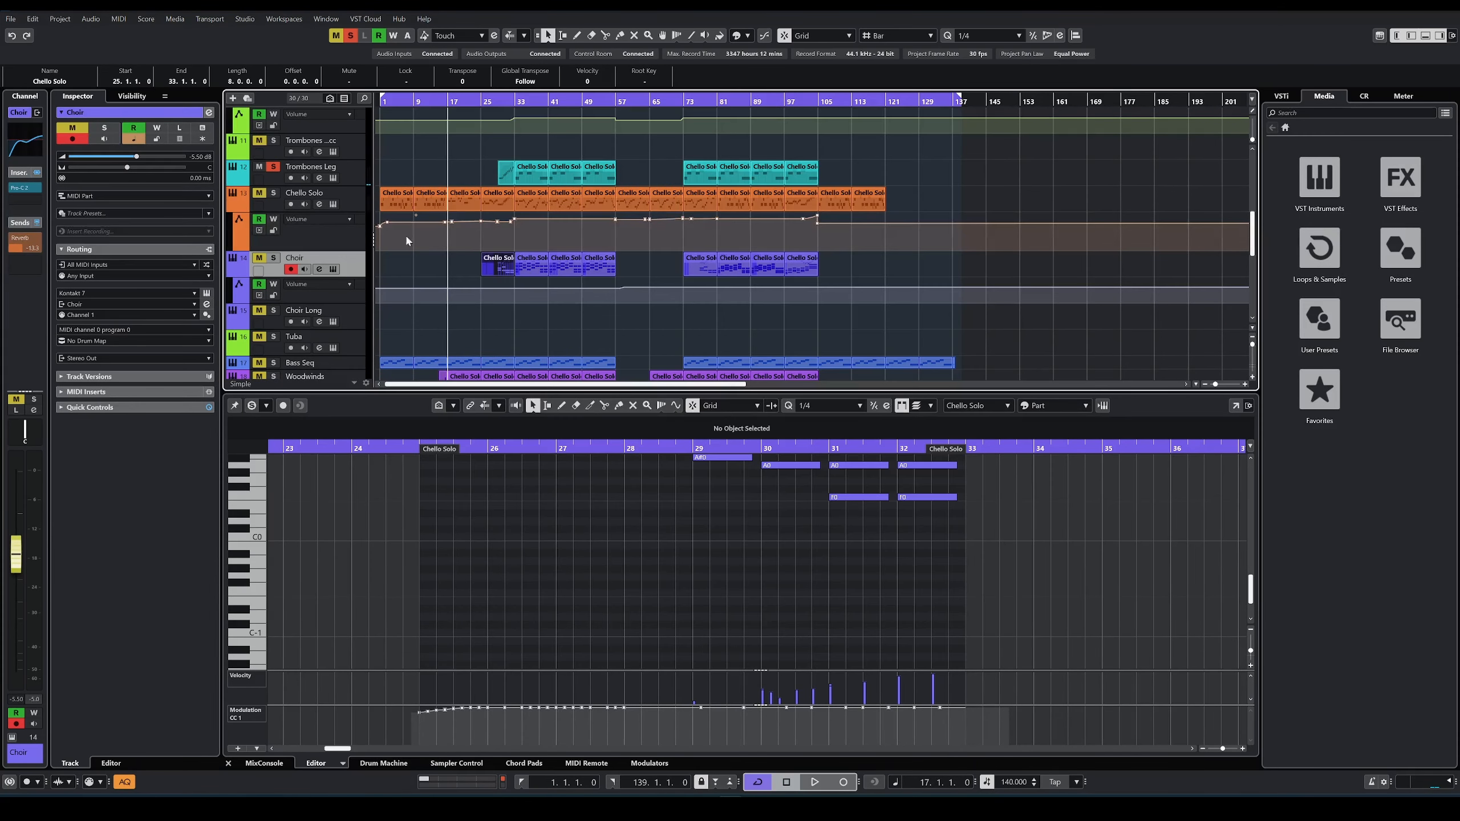
click(491, 102)
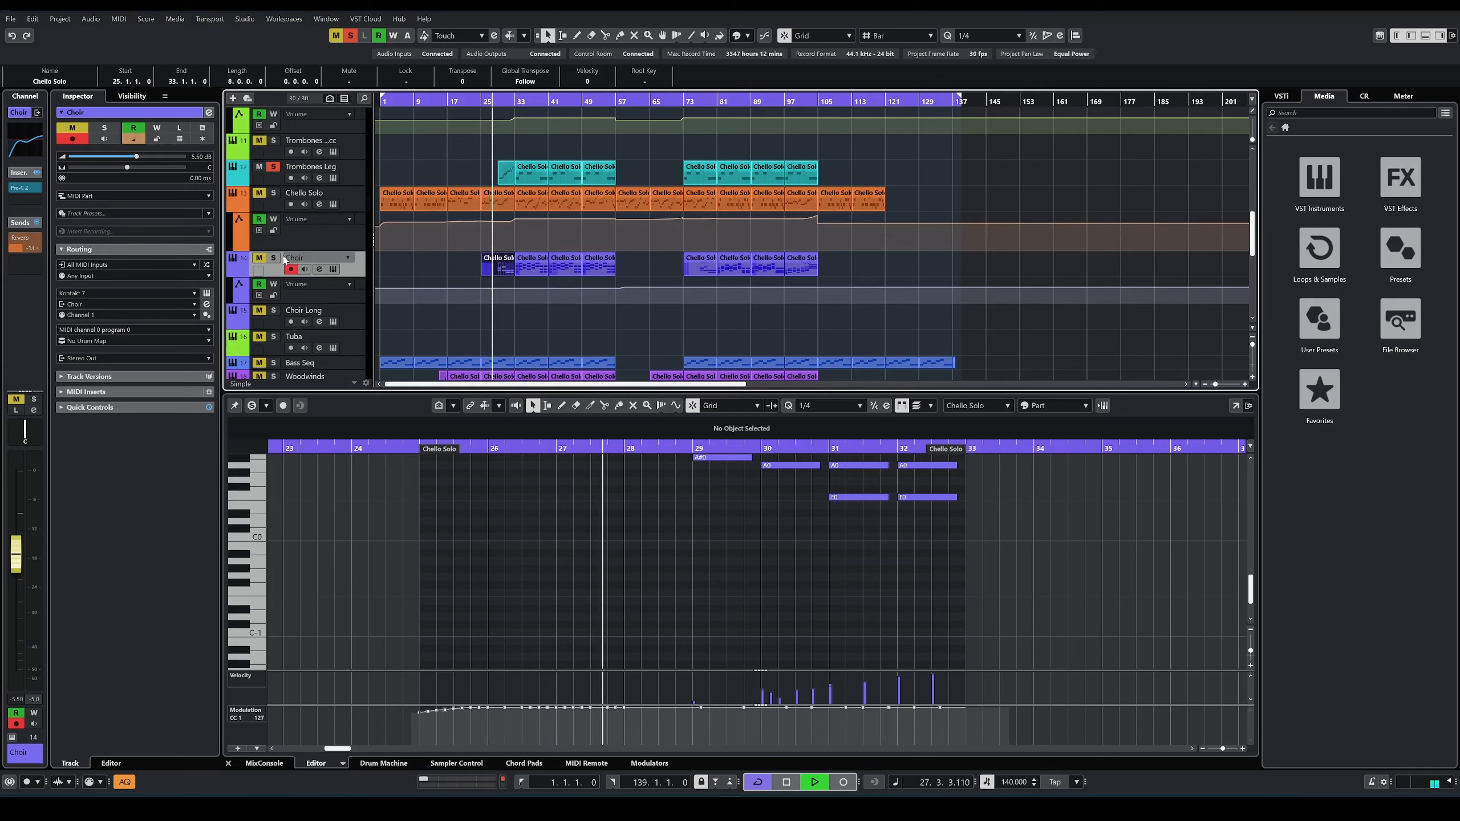
Step: Solo the Choir track too, examine its first part's notes across bars 29 to 32 during playback, and stop playback
key(s)
scroll(756, 493, up, 4)
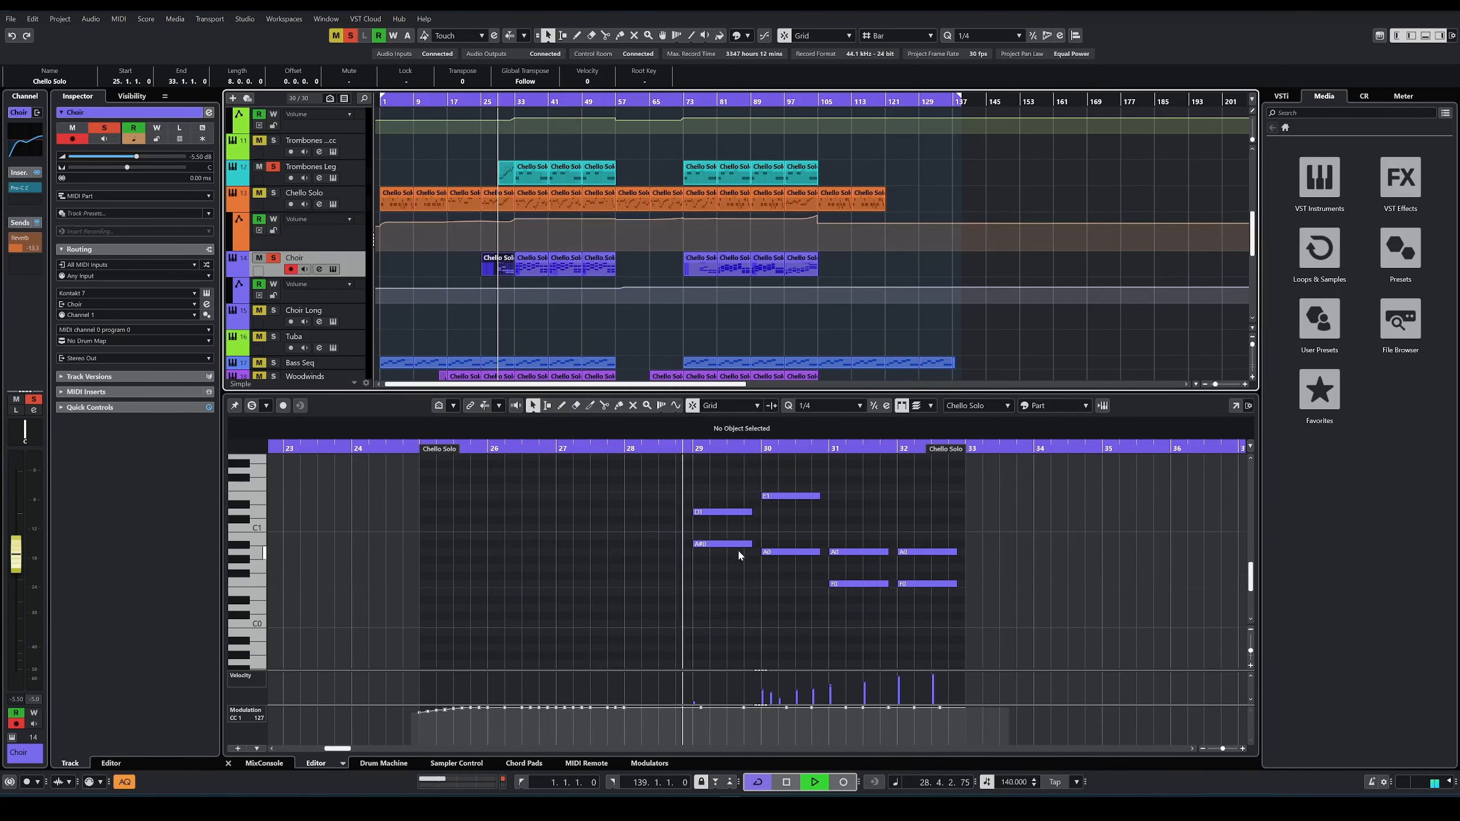
scroll(757, 588, up, 2)
scroll(727, 578, down, 1)
scroll(708, 596, down, 2)
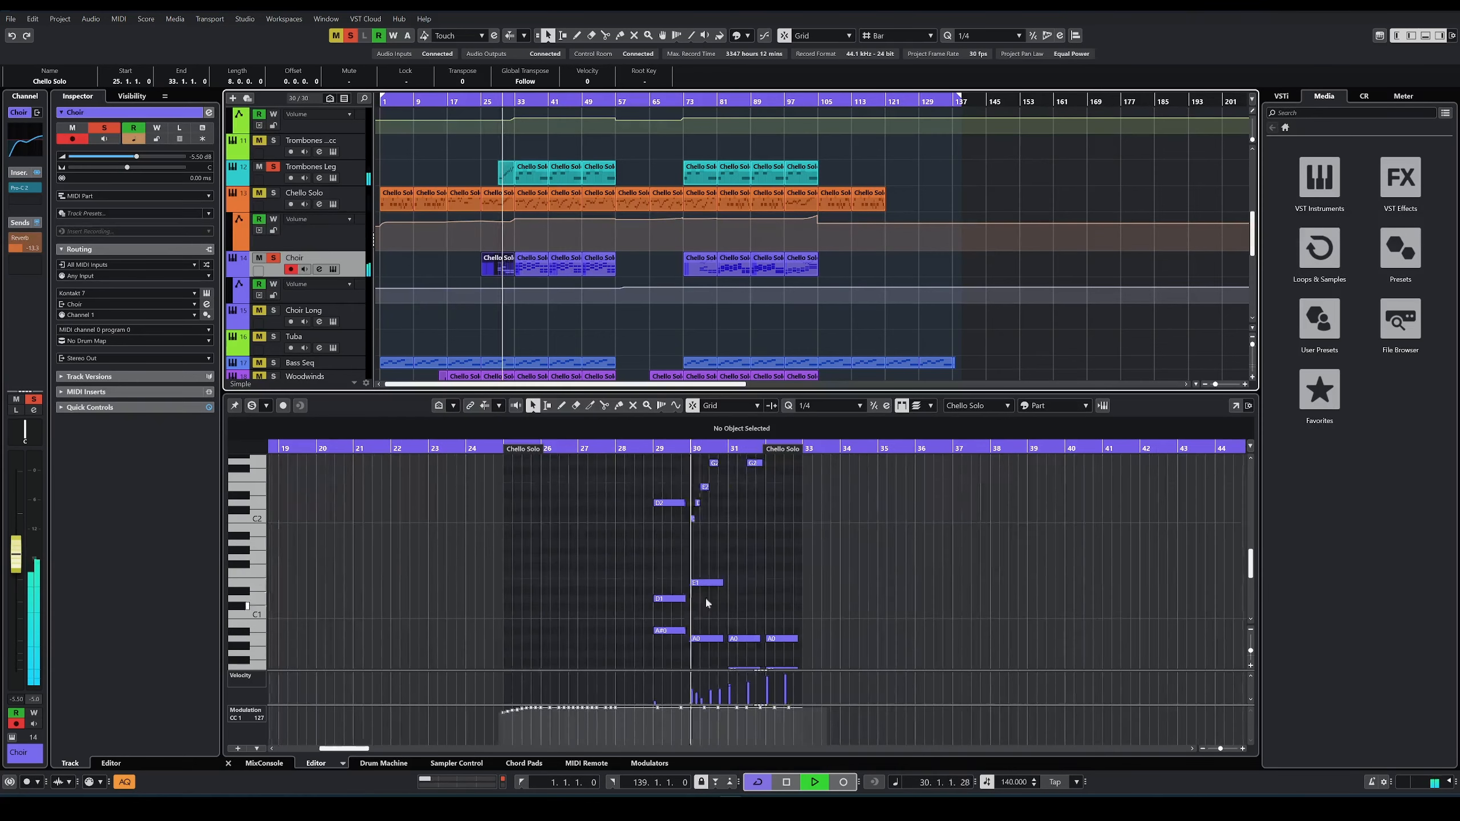
scroll(745, 572, up, 1)
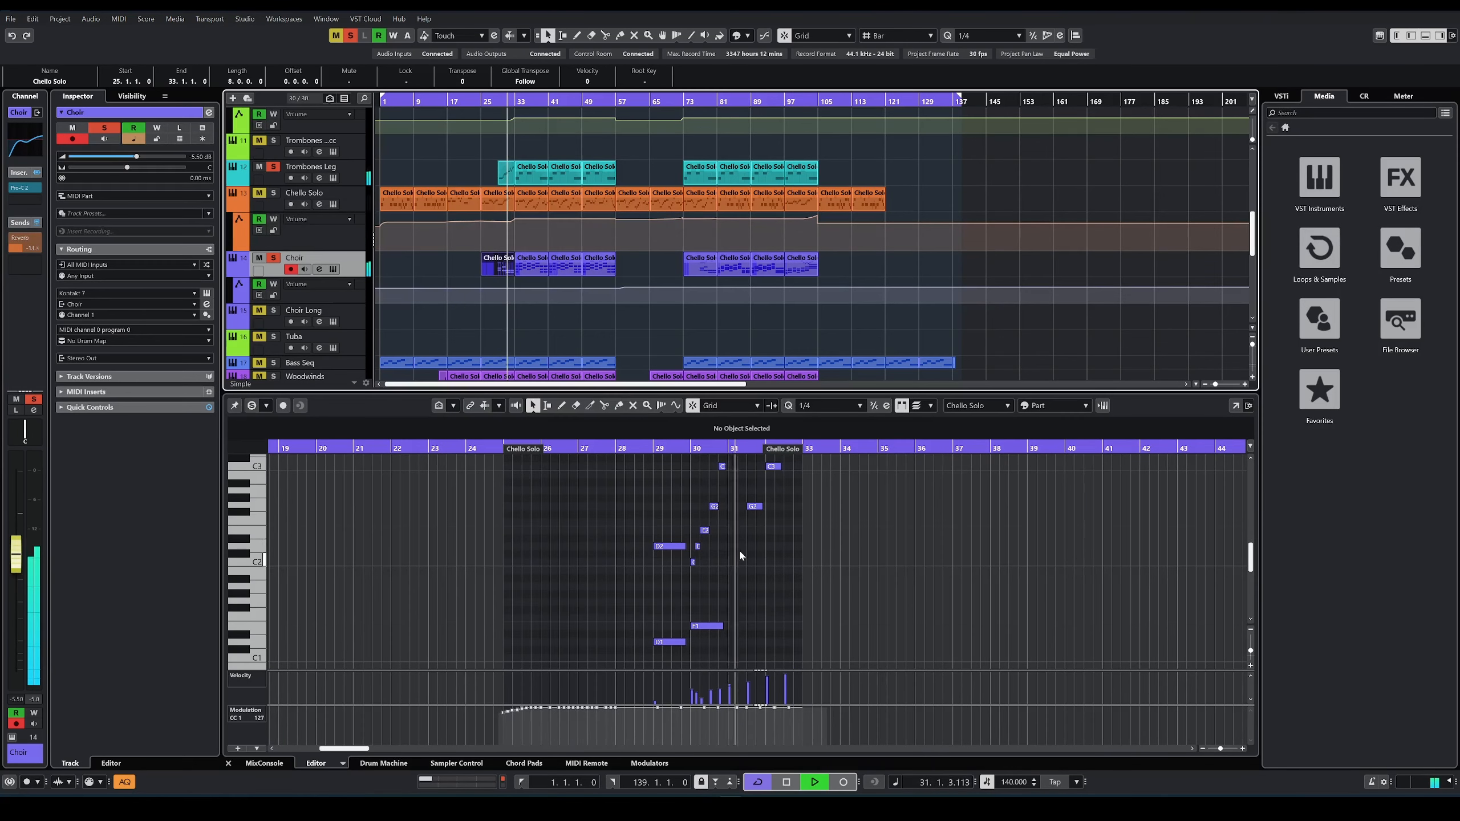
scroll(741, 547, up, 1)
scroll(756, 554, down, 1)
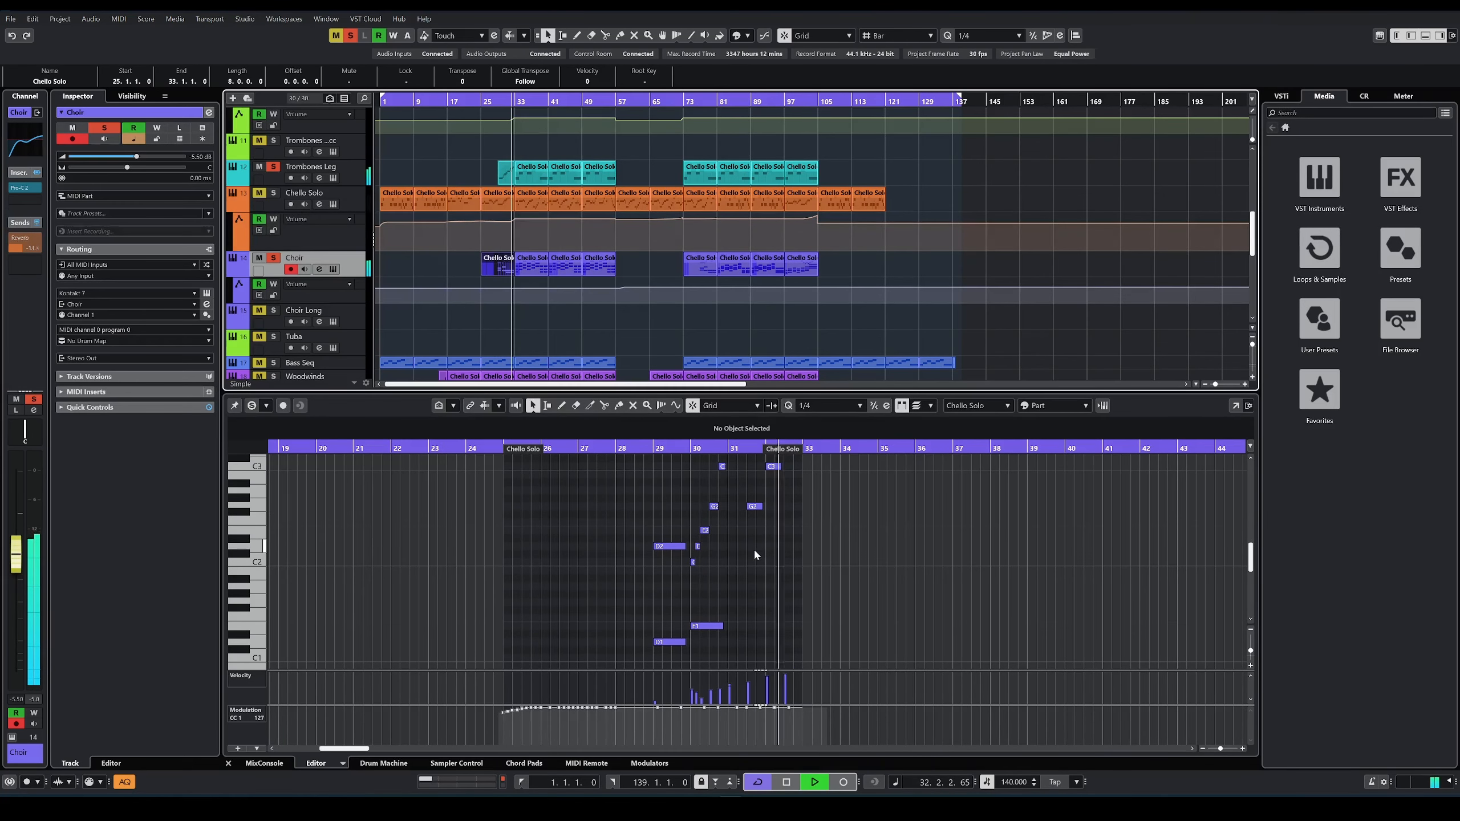
key(space)
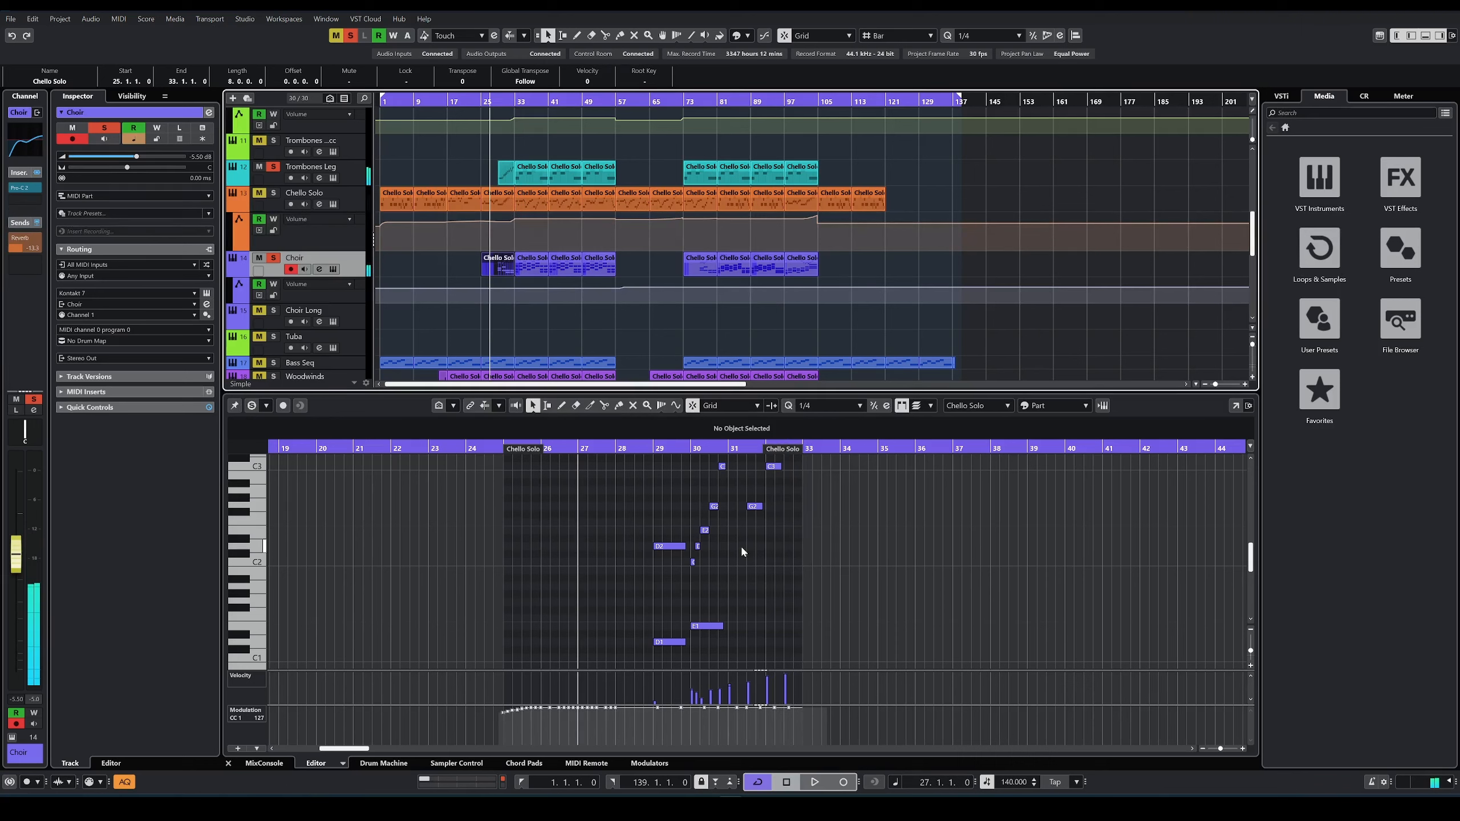
scroll(791, 558, up, 2)
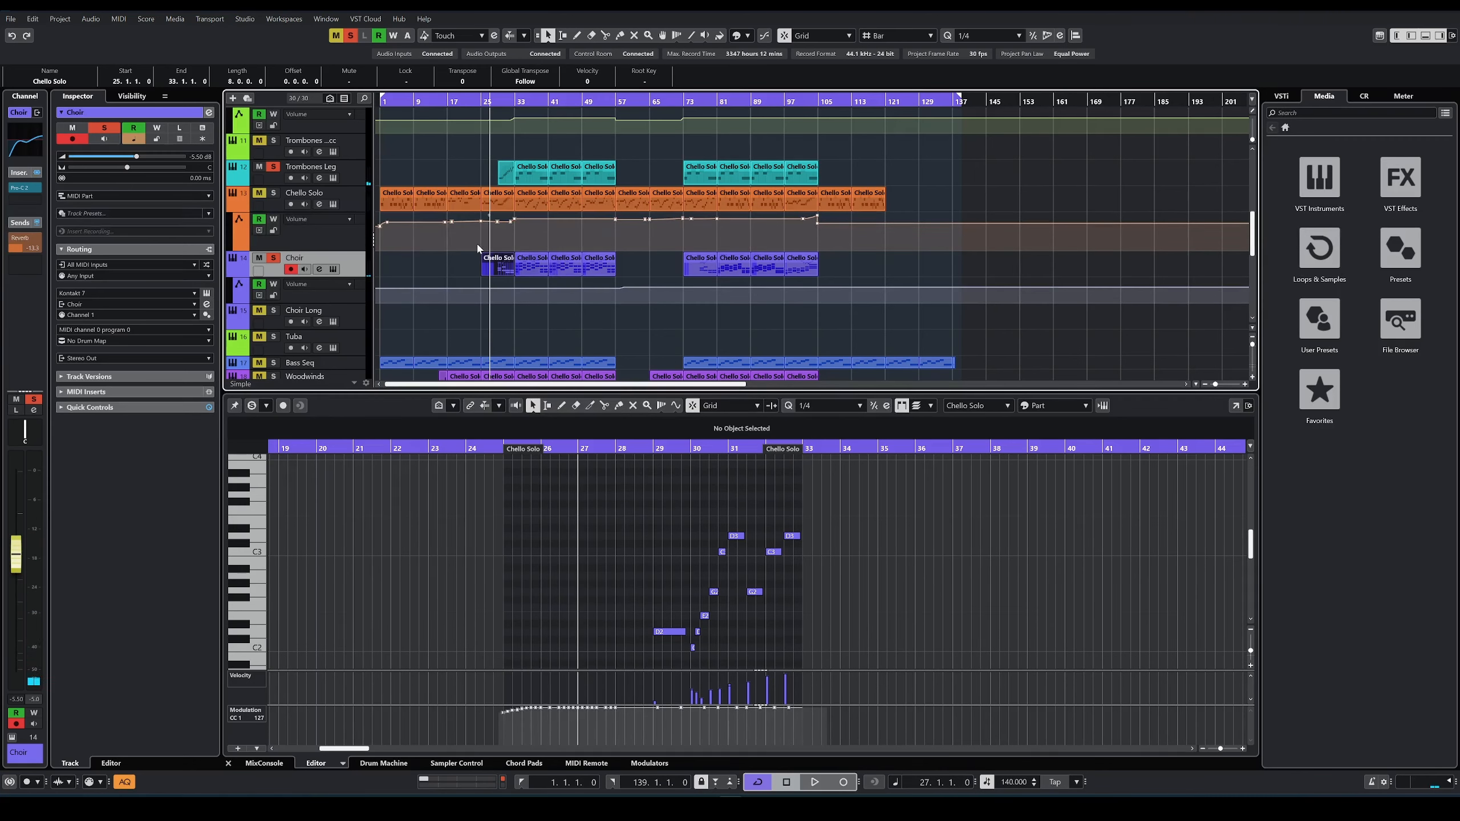
Step: Show the first Perc part at bar 1 in the editor and solo the Perc track
scroll(490, 293, down, 1)
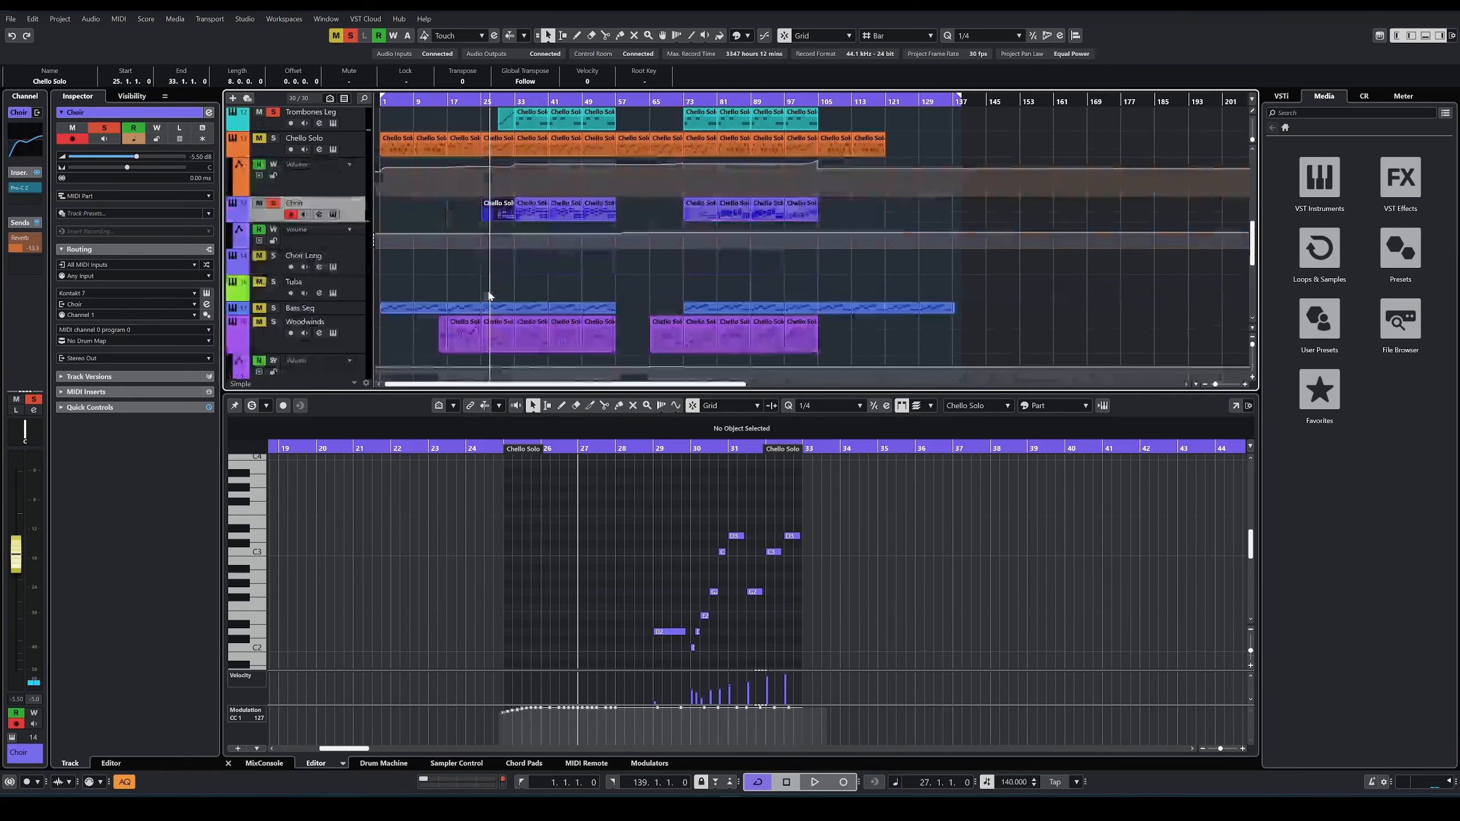
click(537, 268)
scroll(543, 270, down, 5)
click(440, 104)
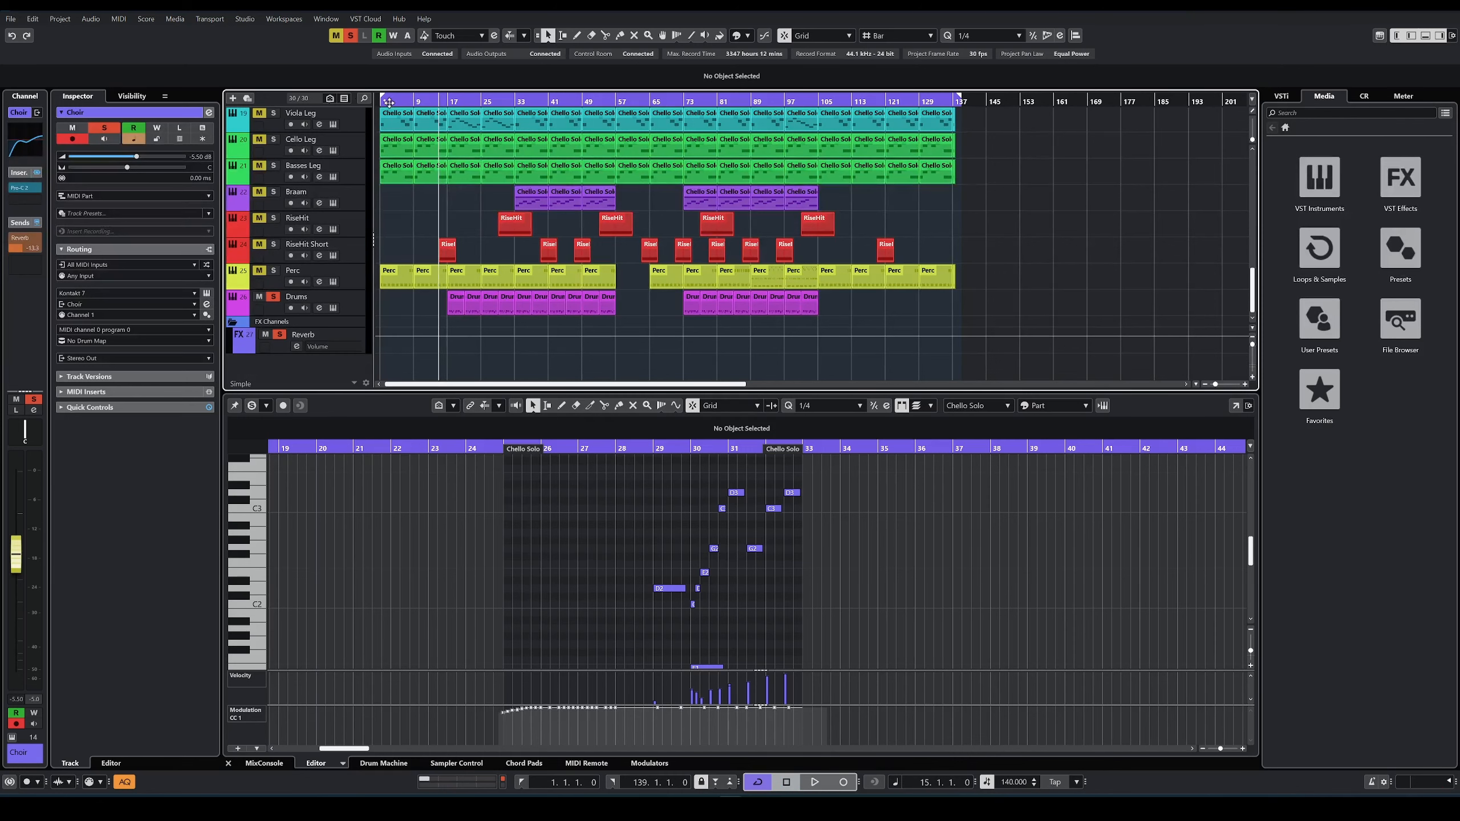
click(385, 282)
click(272, 274)
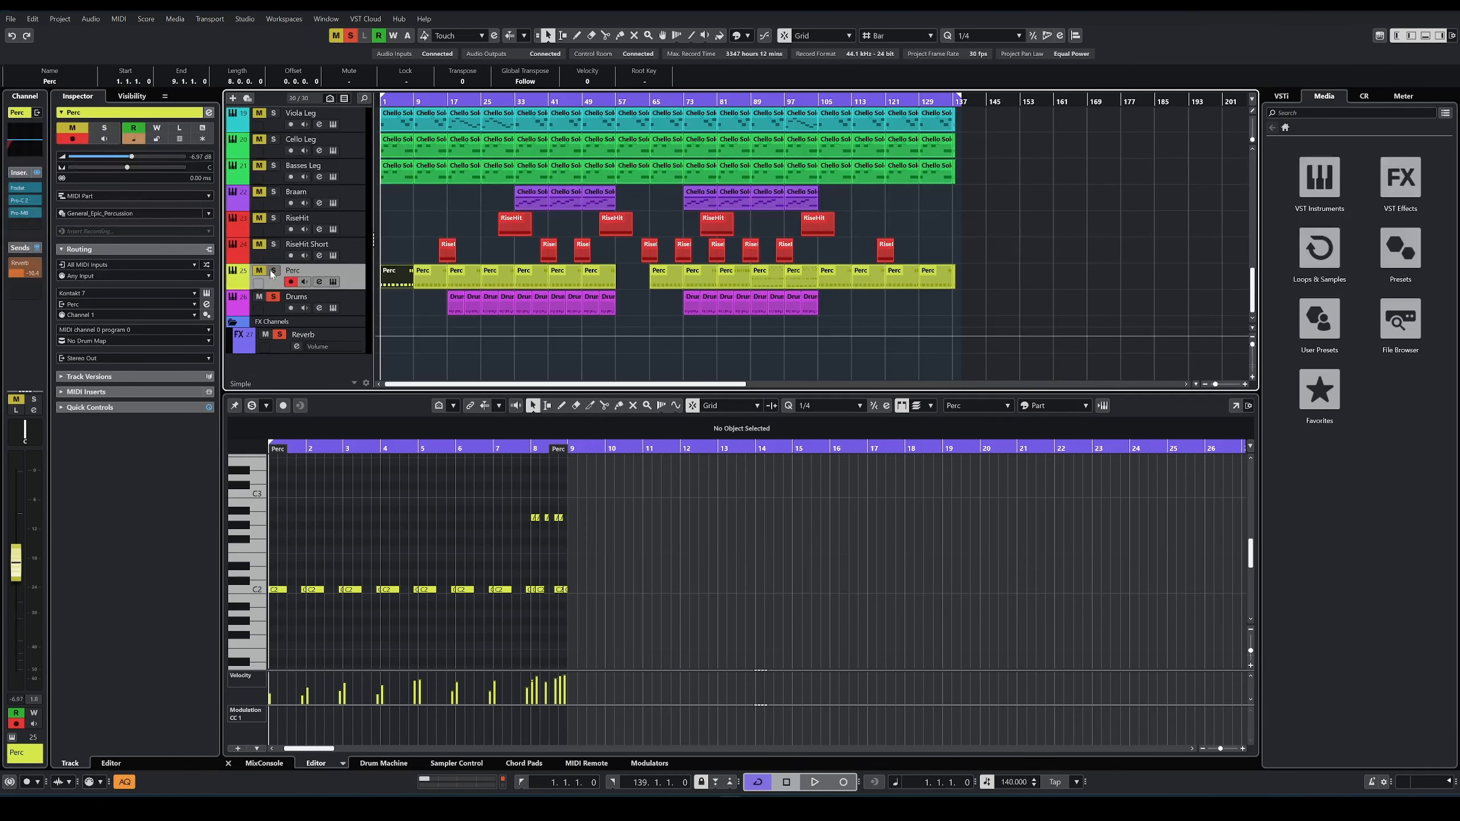
Step: Play from bar 1, view the Perc track's Damage 2 instrument in Kontakt and close it
key(space)
click(333, 281)
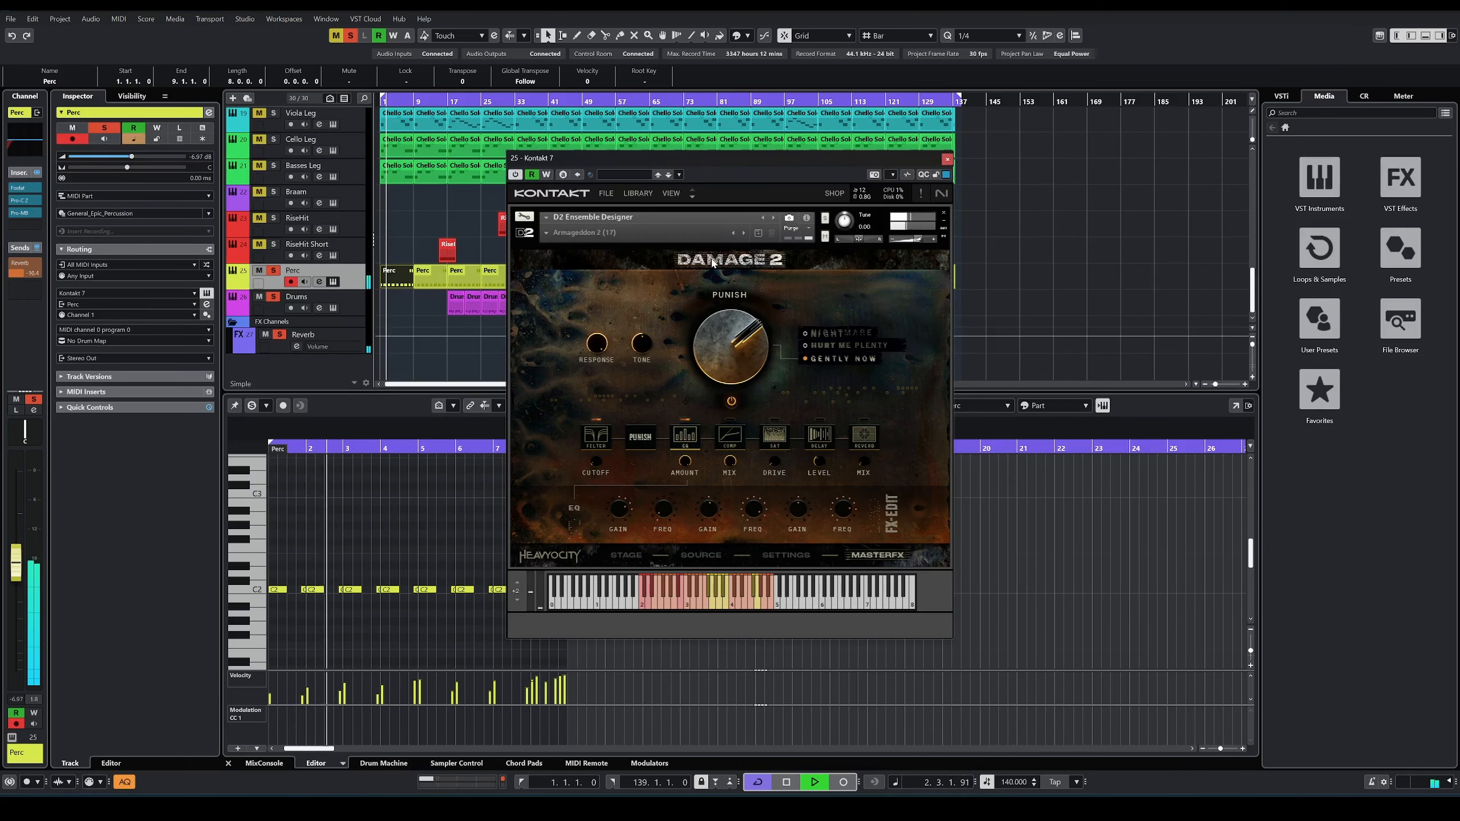
click(947, 159)
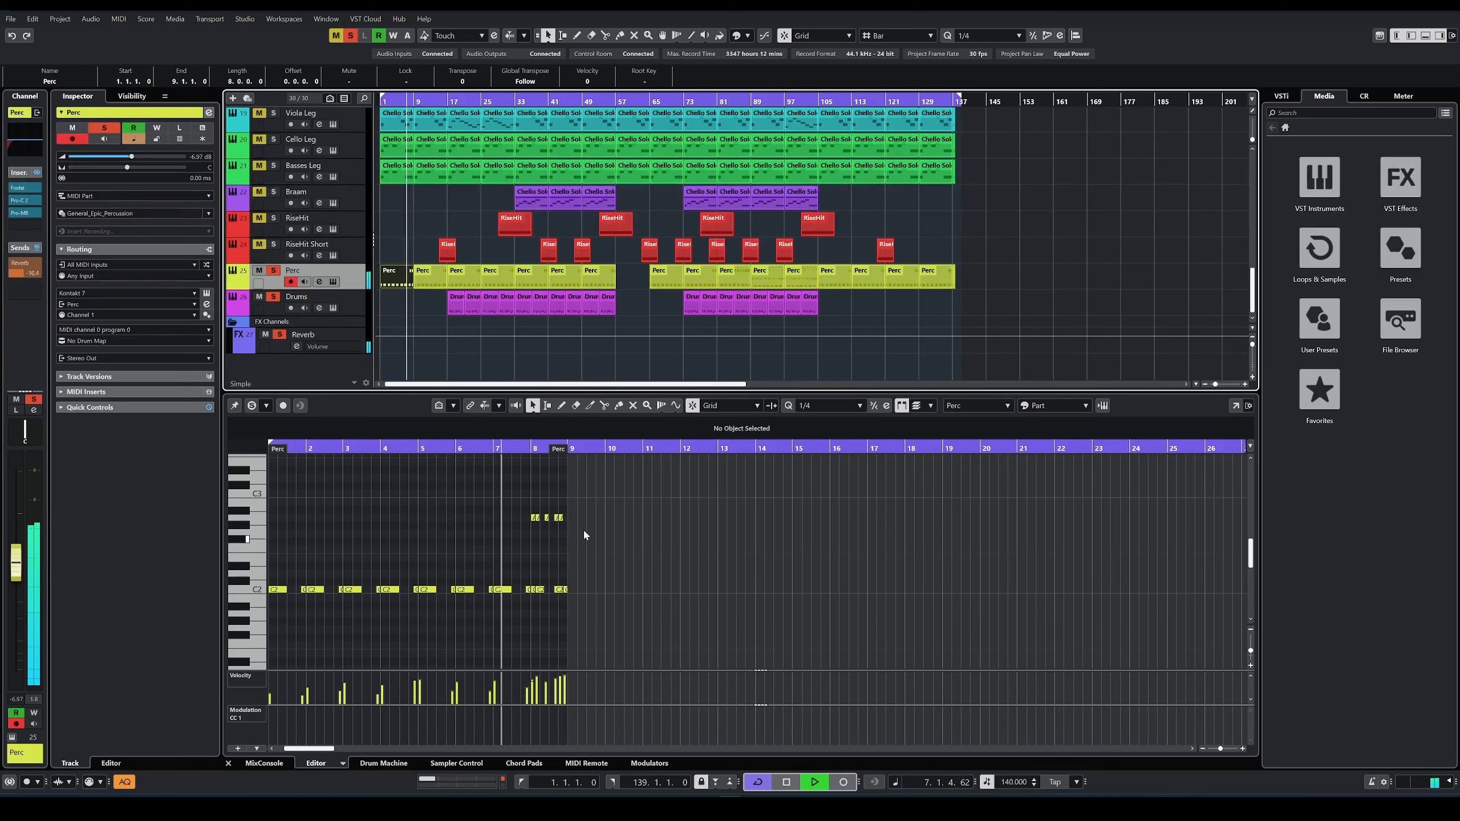
Step: Select the Perc part's upper fill notes in bar 8, solo RiseHit and RiseHit Short, and view and close RiseHit Short's instrument
drag(520, 497, 600, 532)
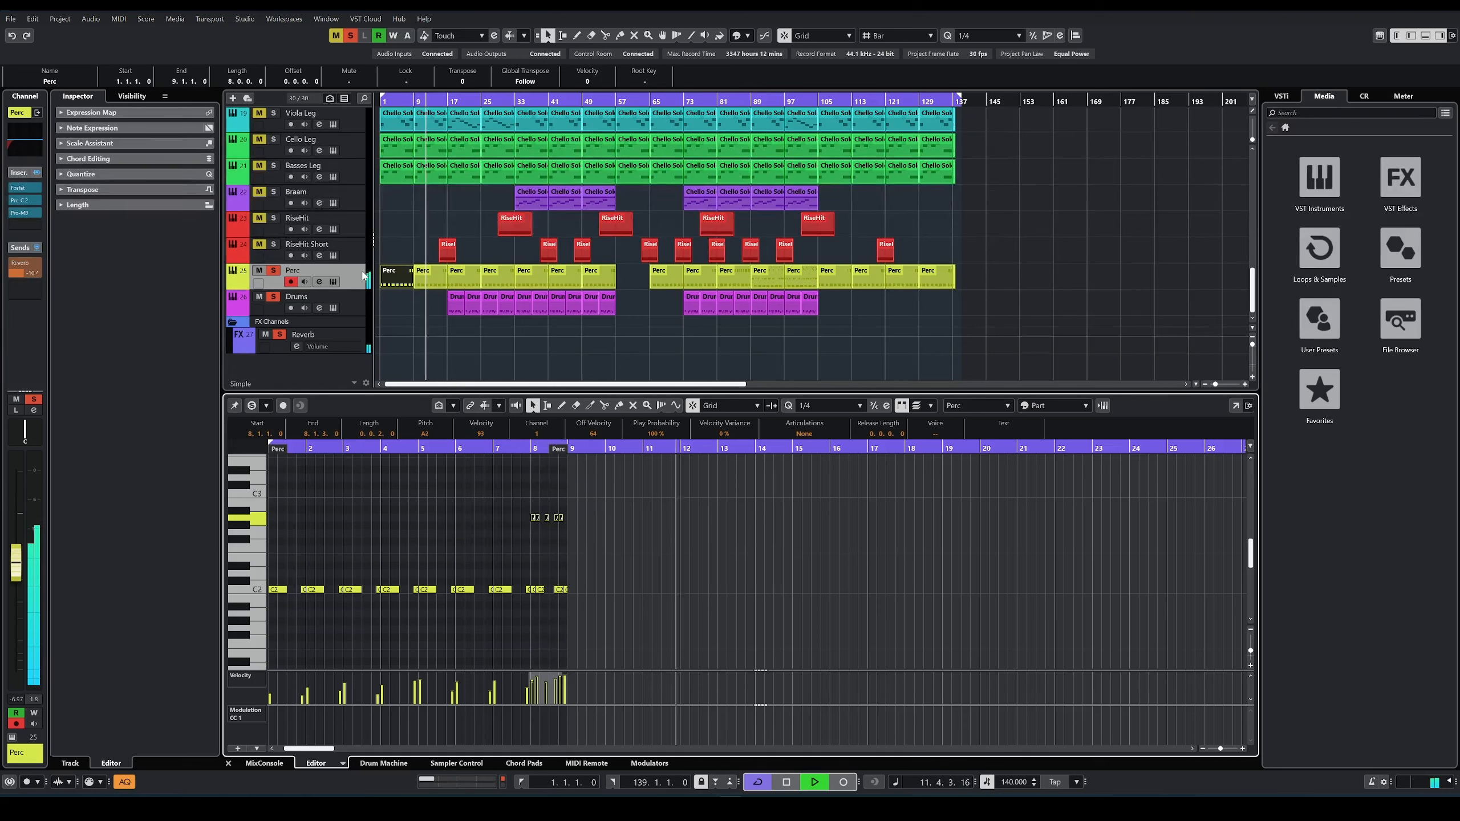
click(397, 242)
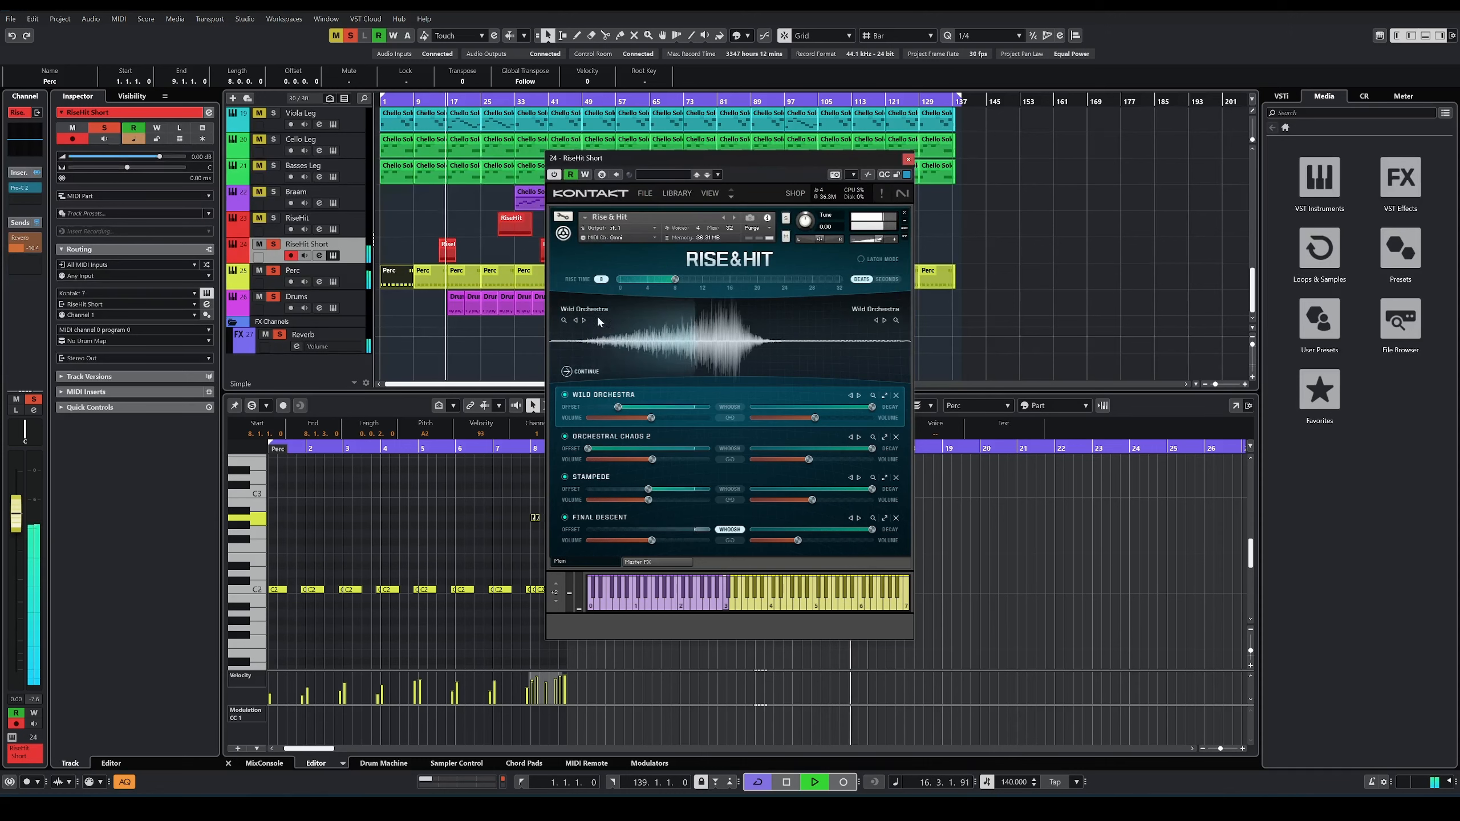
click(909, 159)
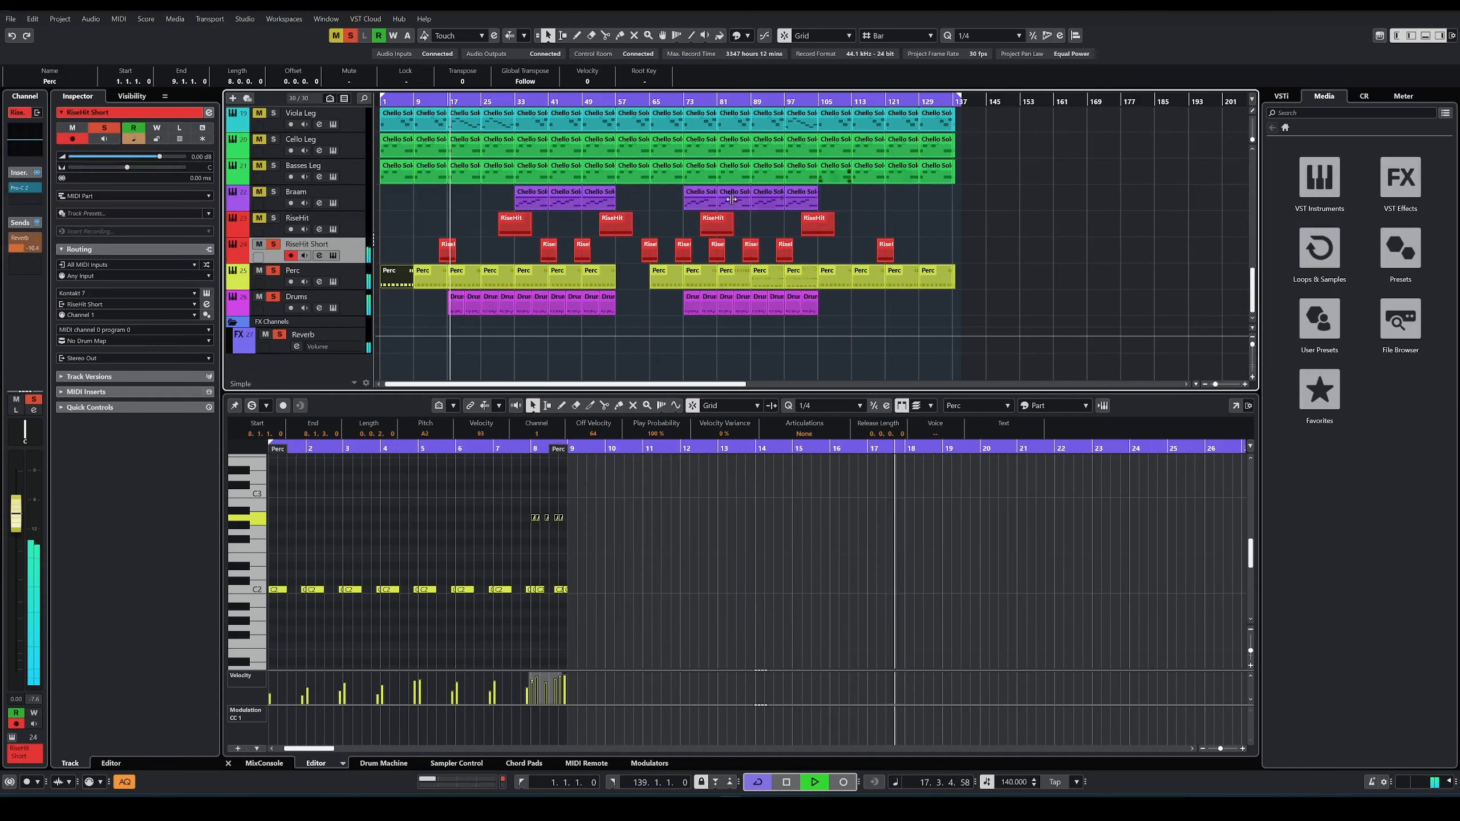
Step: View the mixer, drum kit and grooves of the Drums track's Superior Drummer 3 instrument, and close it
click(346, 318)
click(333, 307)
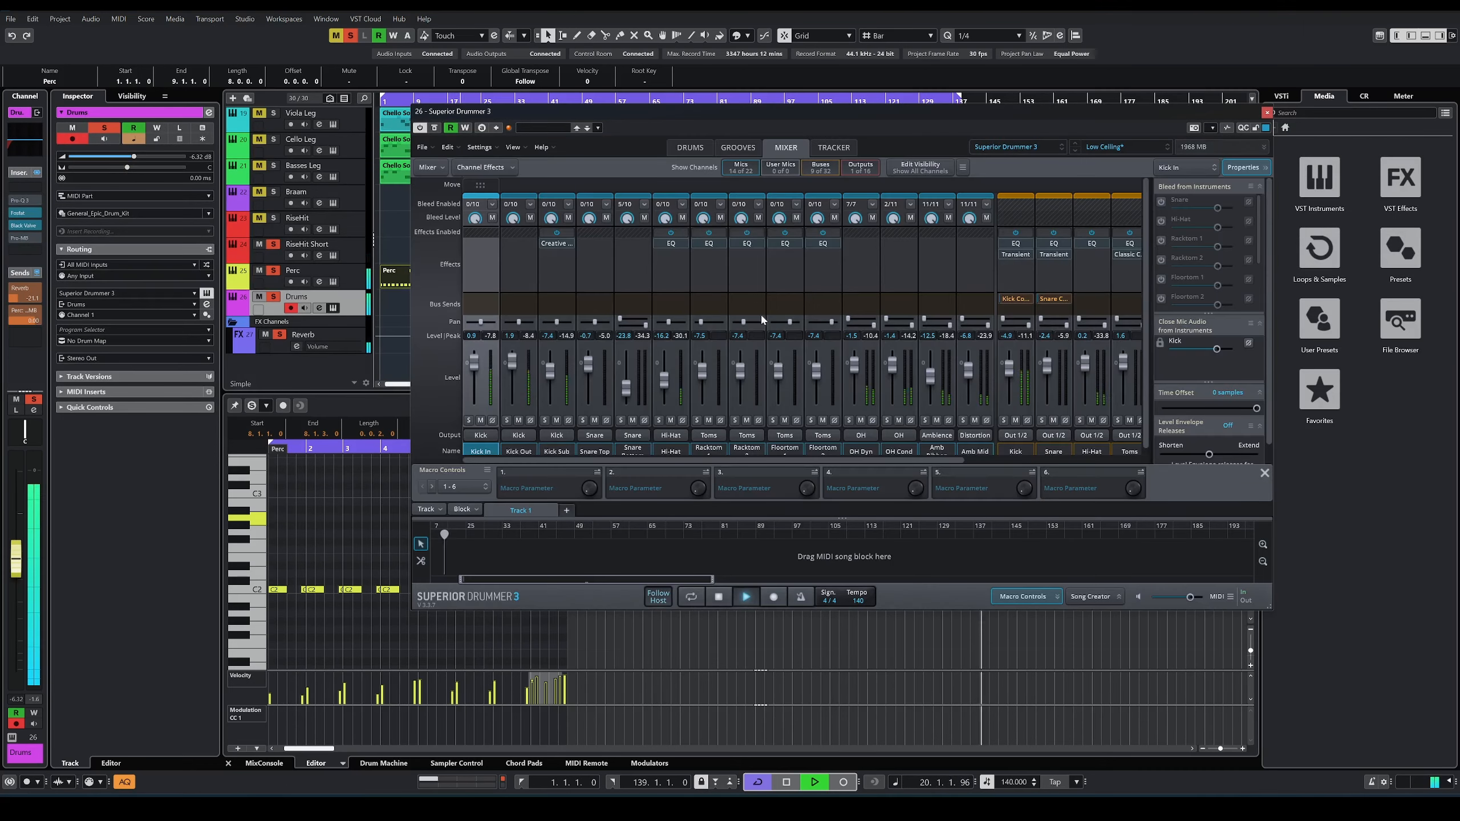
click(689, 147)
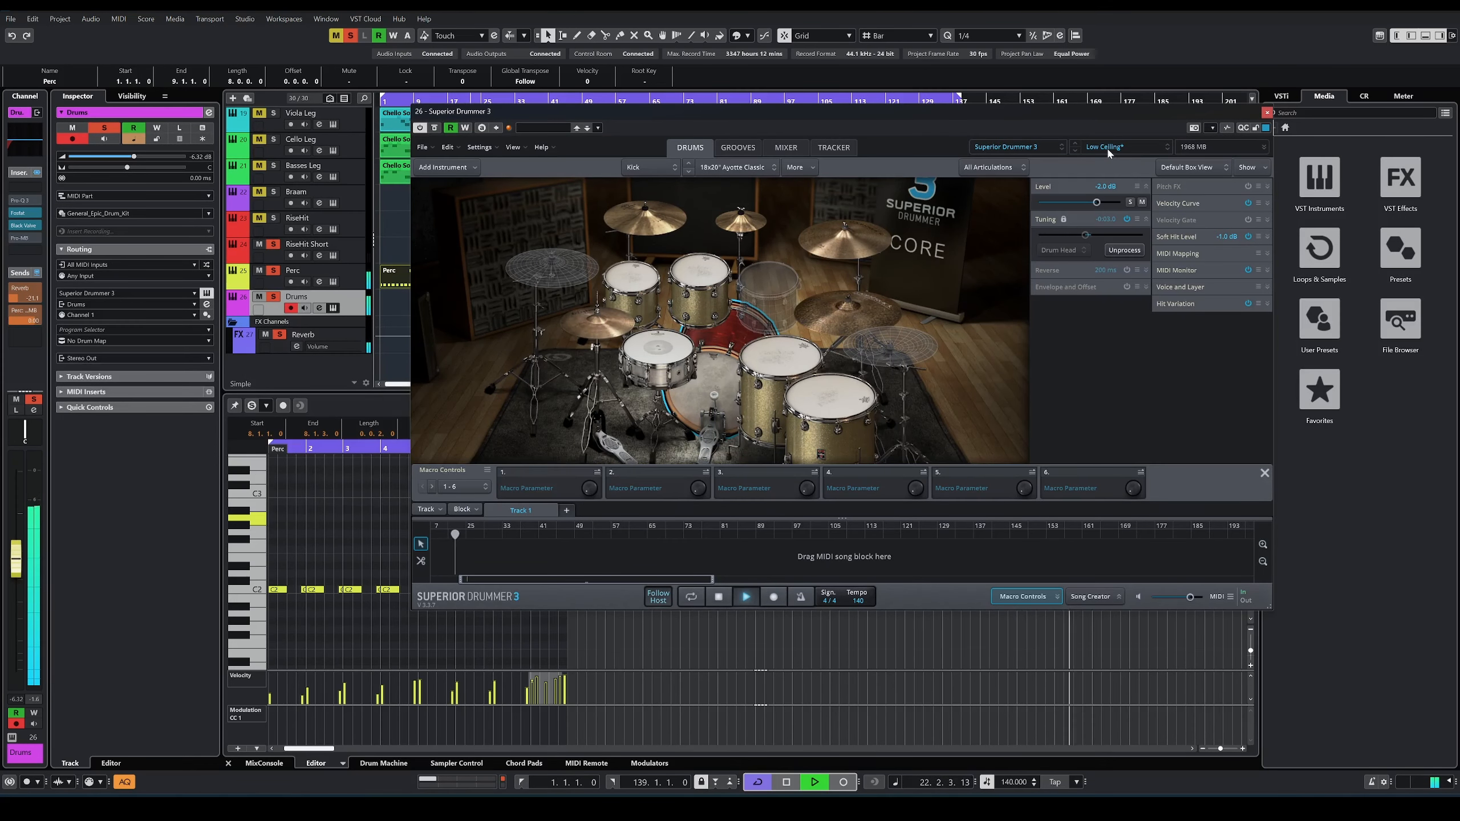
click(738, 147)
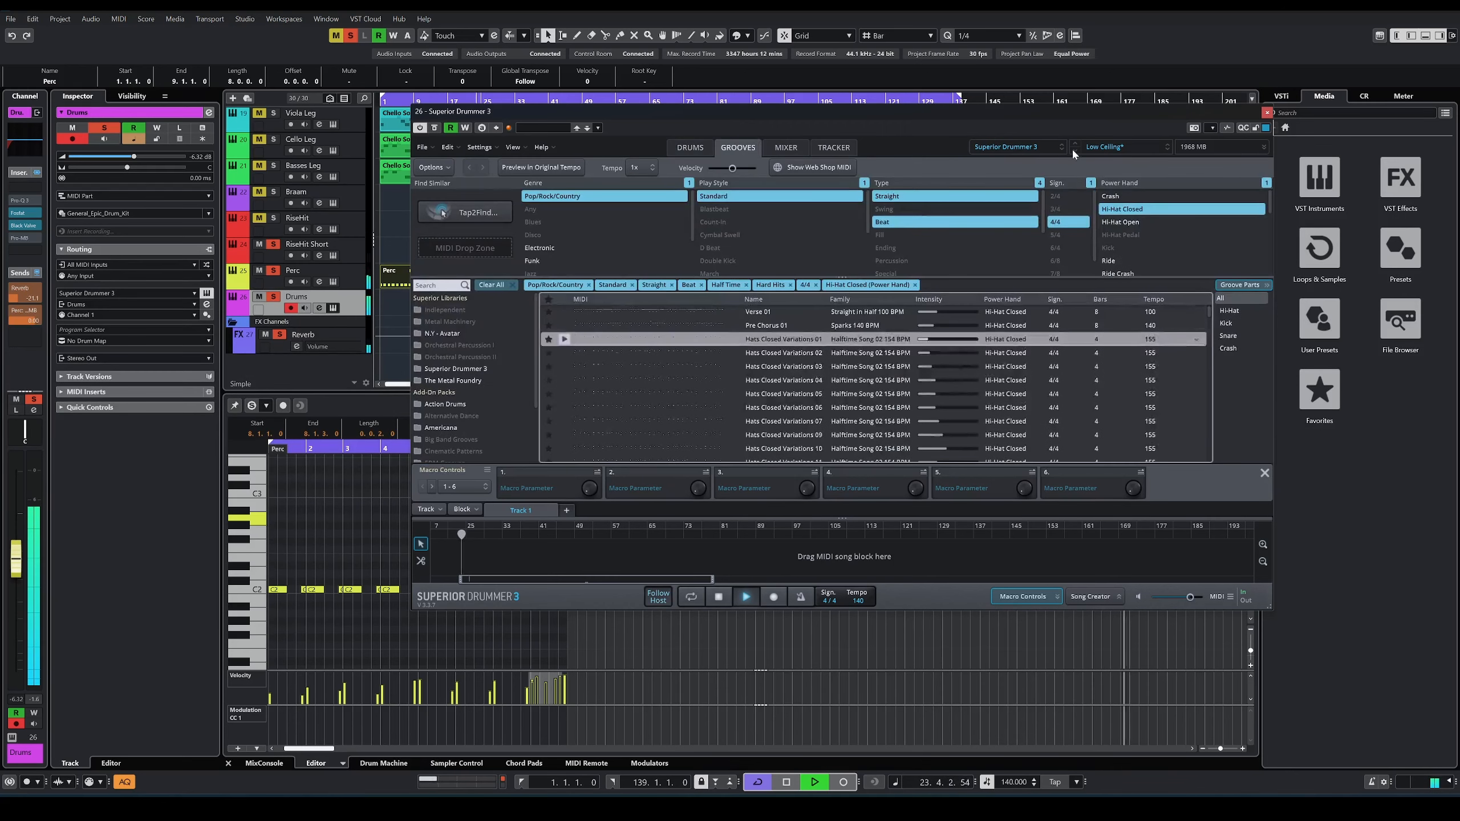
click(689, 148)
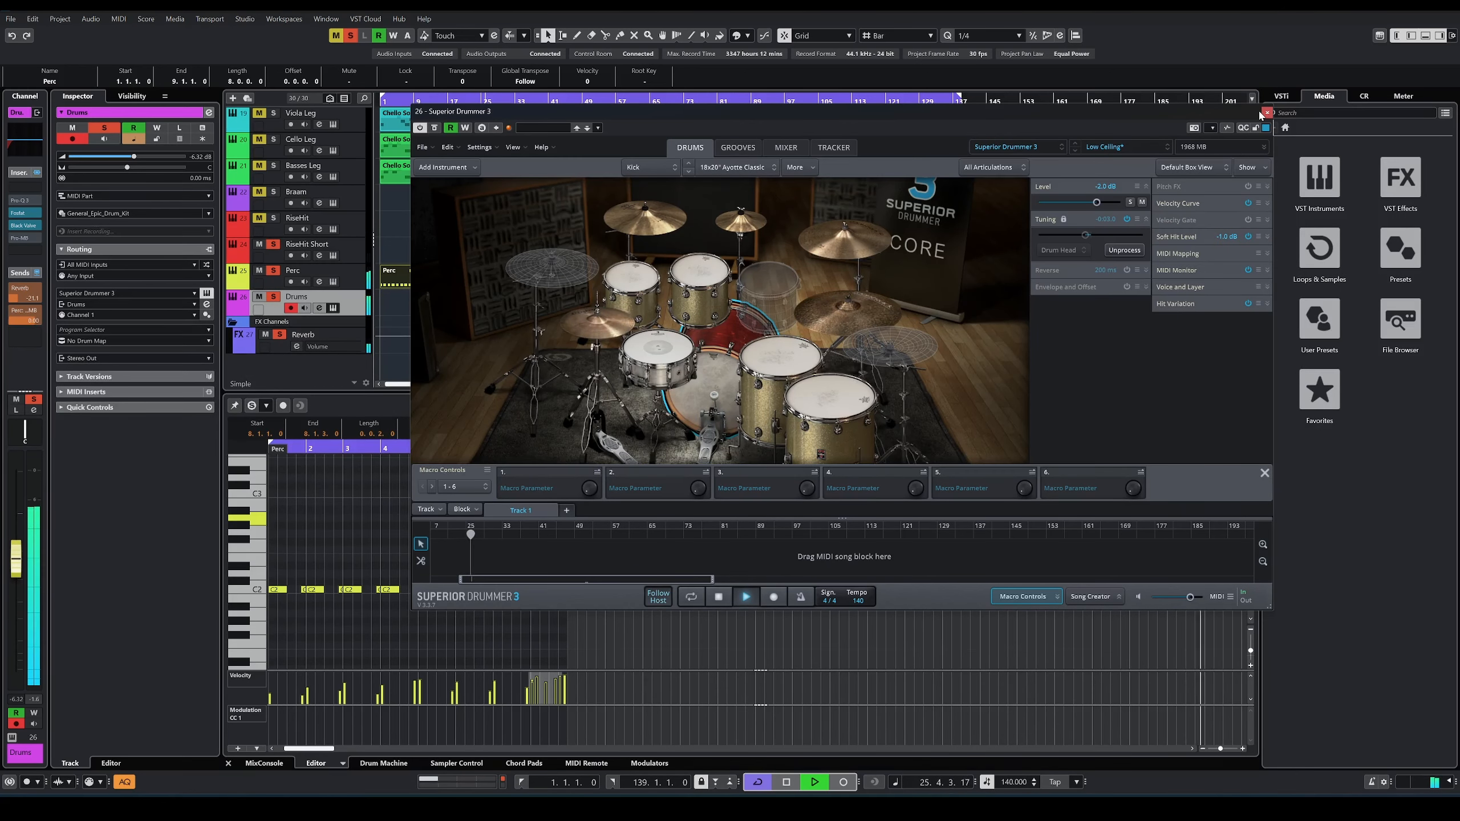
click(1267, 113)
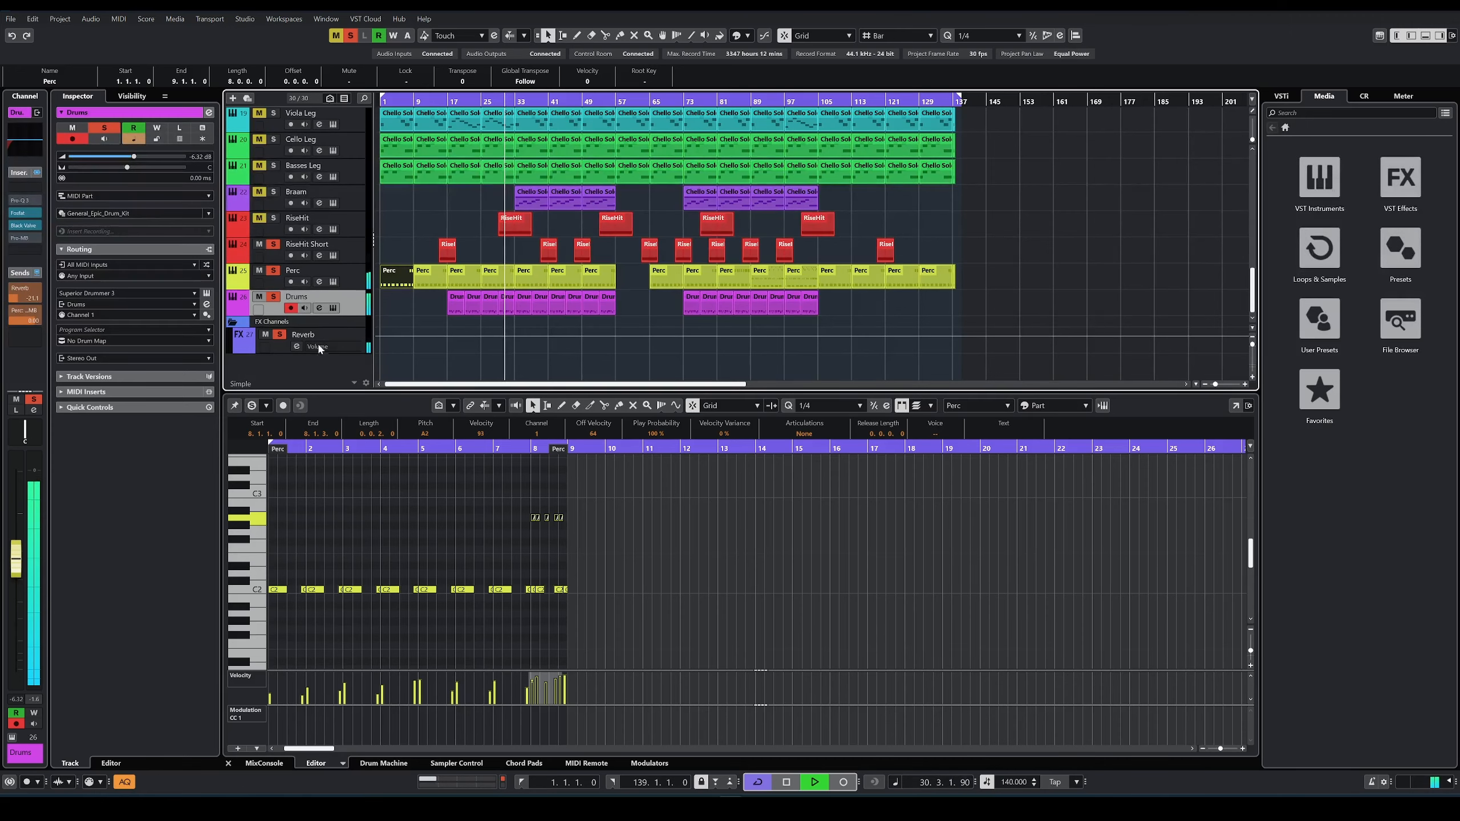
Step: Stop playback and show the Braam part at bar 33 in the editor
key(space)
scroll(528, 298, up, 1)
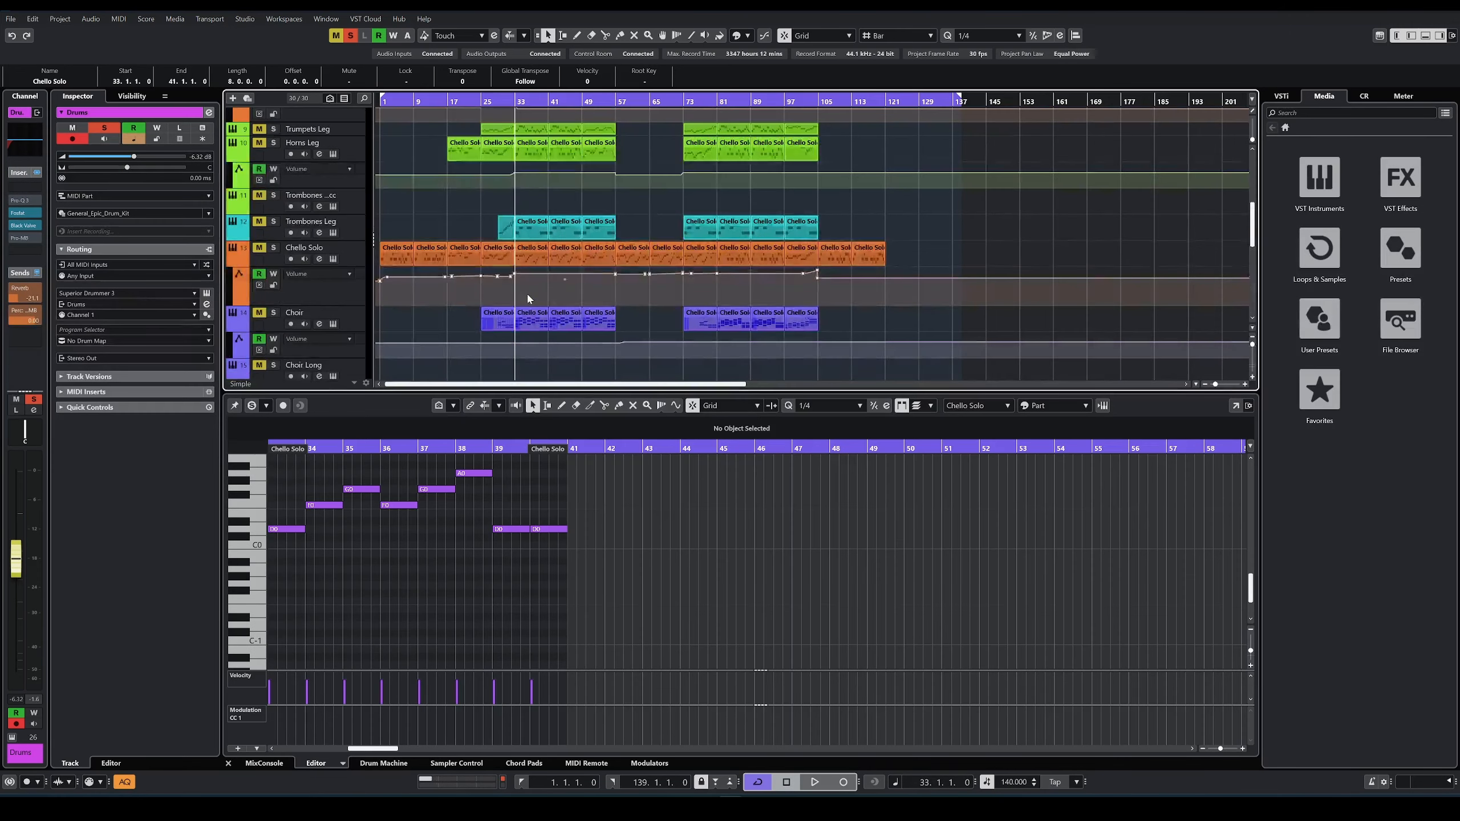
scroll(528, 287, down, 2)
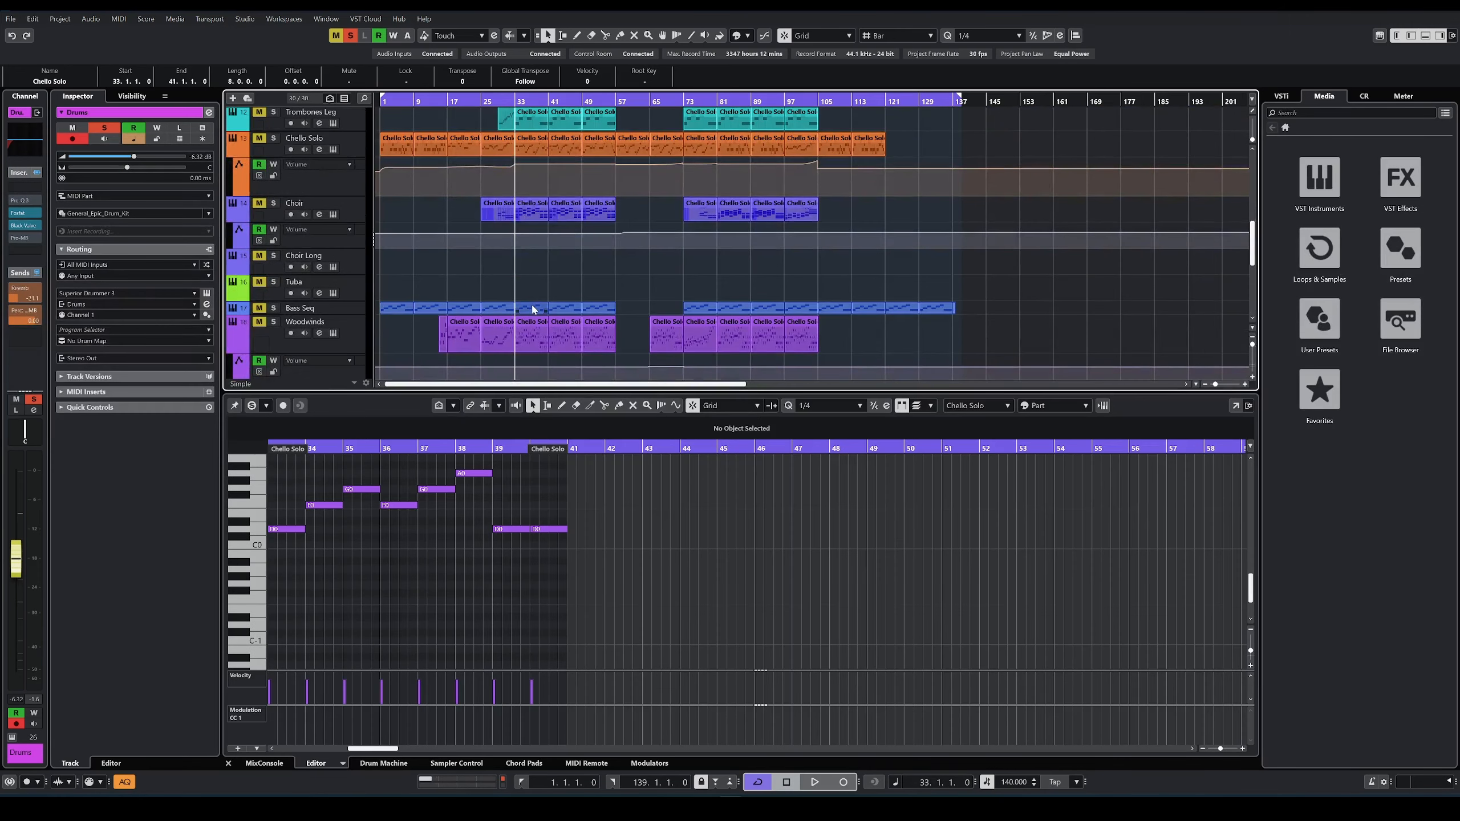
Step: Solo only Viola Leg, Cello Leg and Basses Leg, play them from bar 33 and stop playback
scroll(531, 314, down, 2)
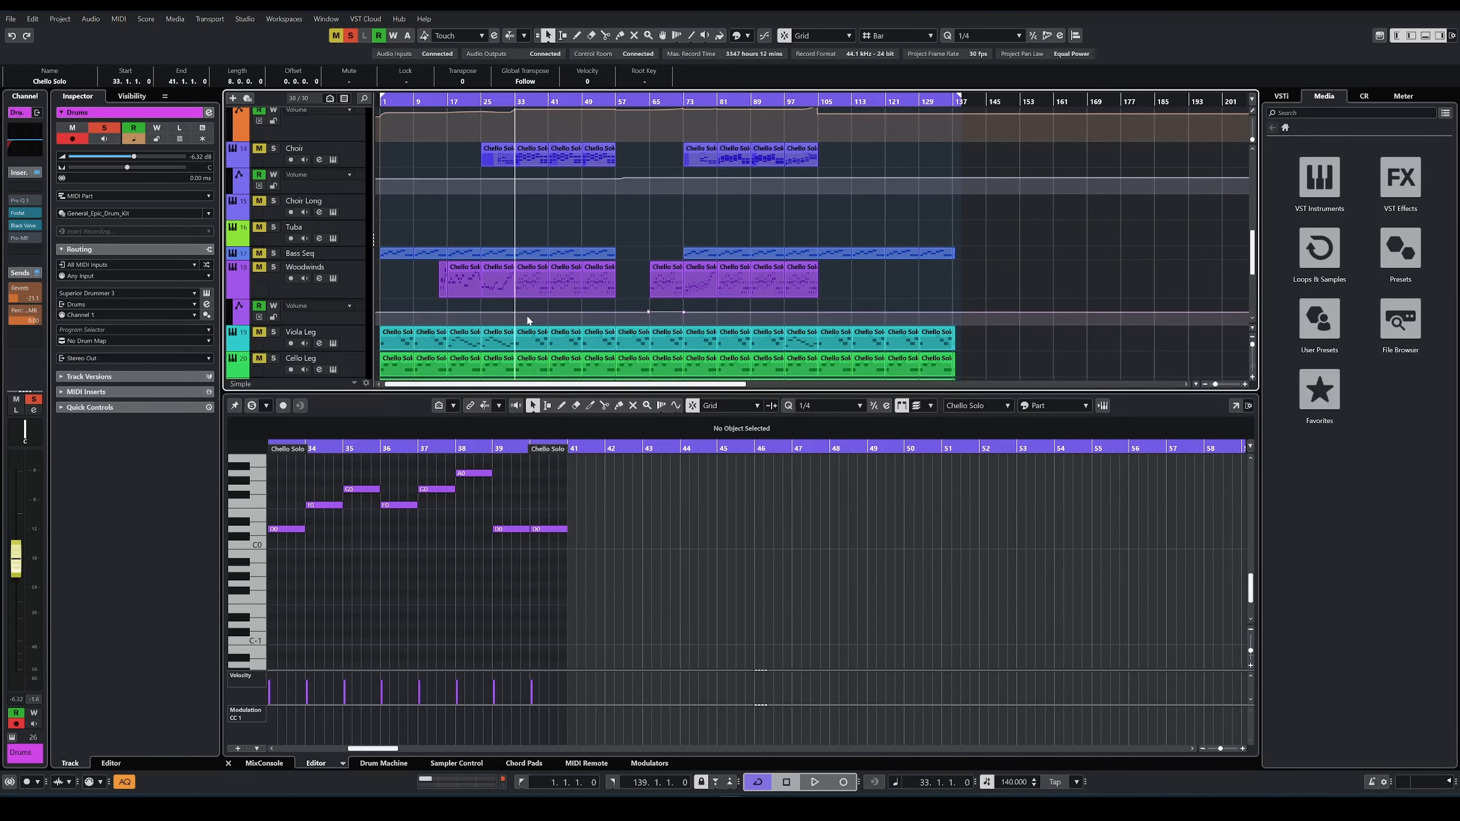
scroll(537, 276, up, 3)
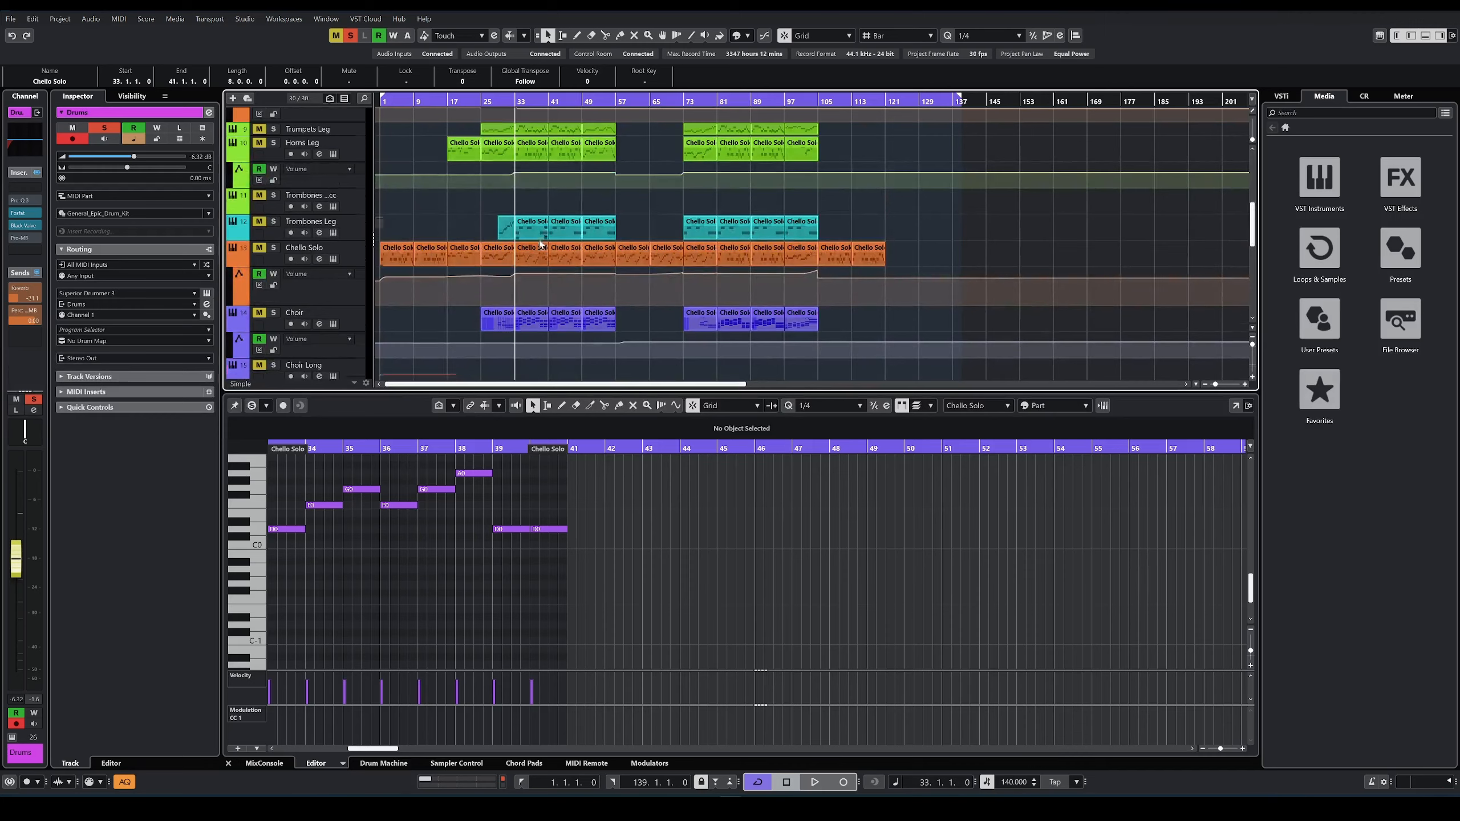
scroll(538, 242, down, 6)
key(space)
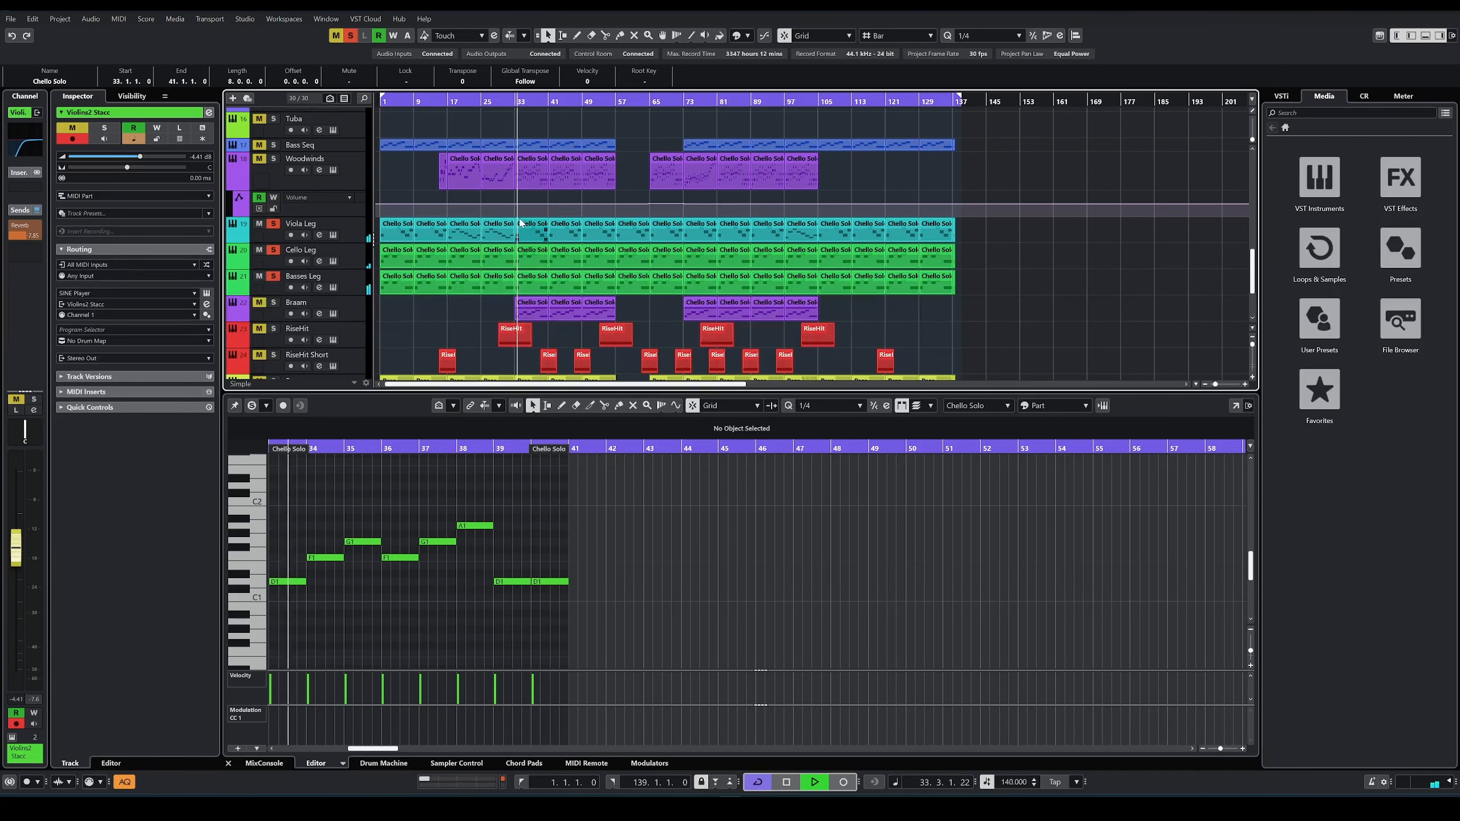
scroll(523, 287, up, 2)
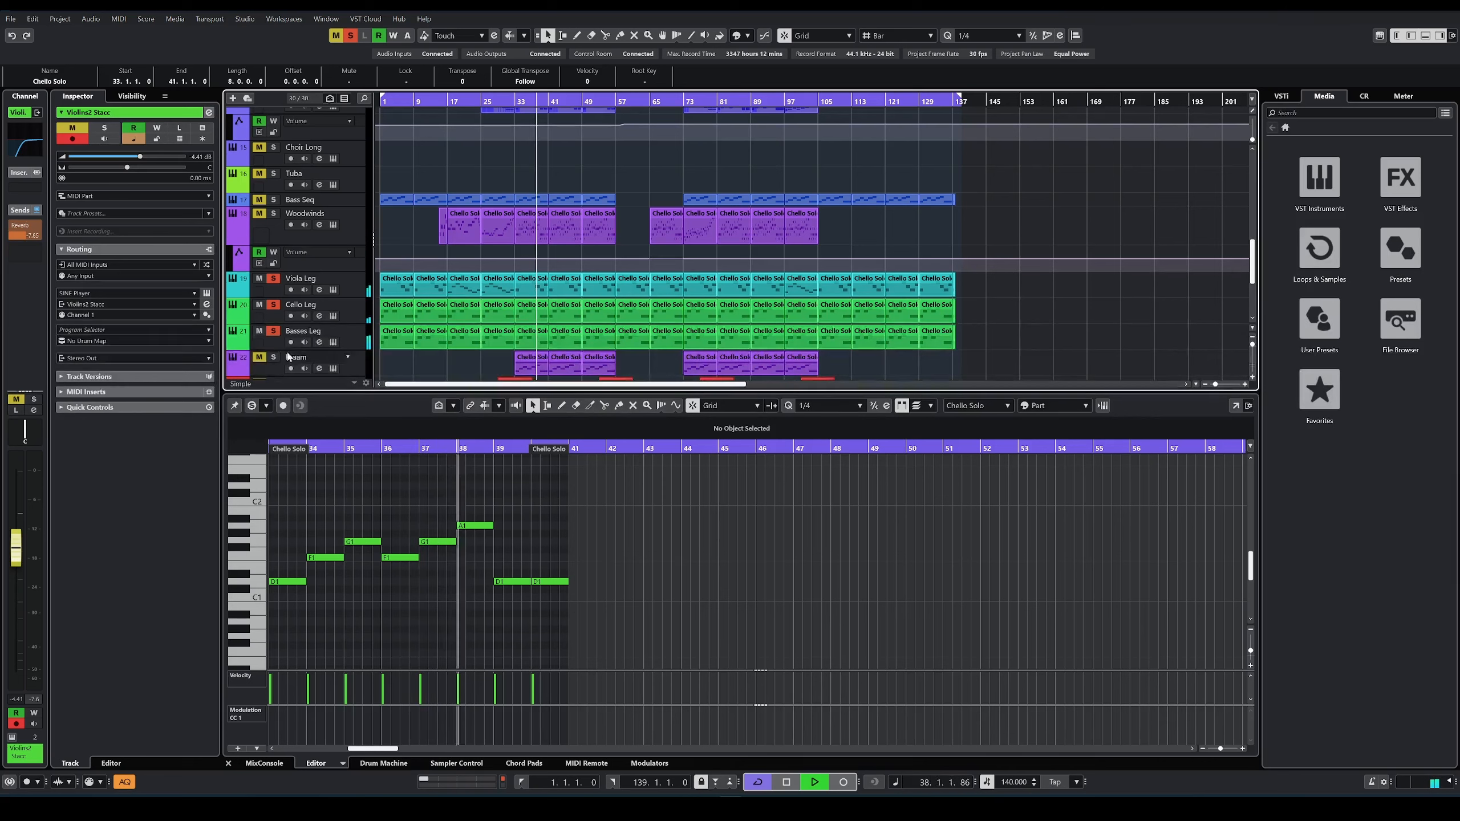
key(space)
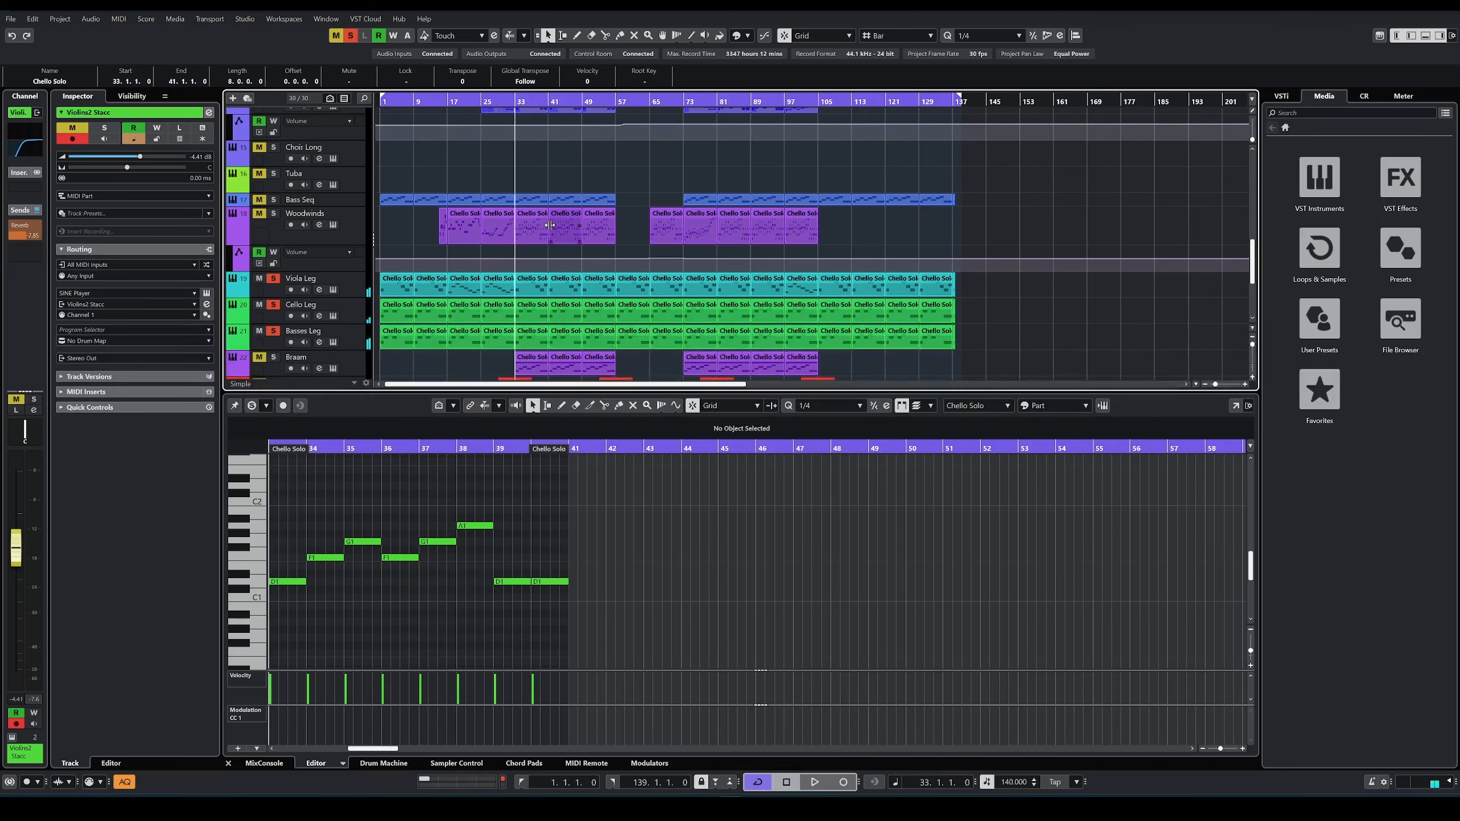
Step: Show the Woodwinds part at bar 33 in the editor, solo the Woodwinds track too and start playback
click(531, 231)
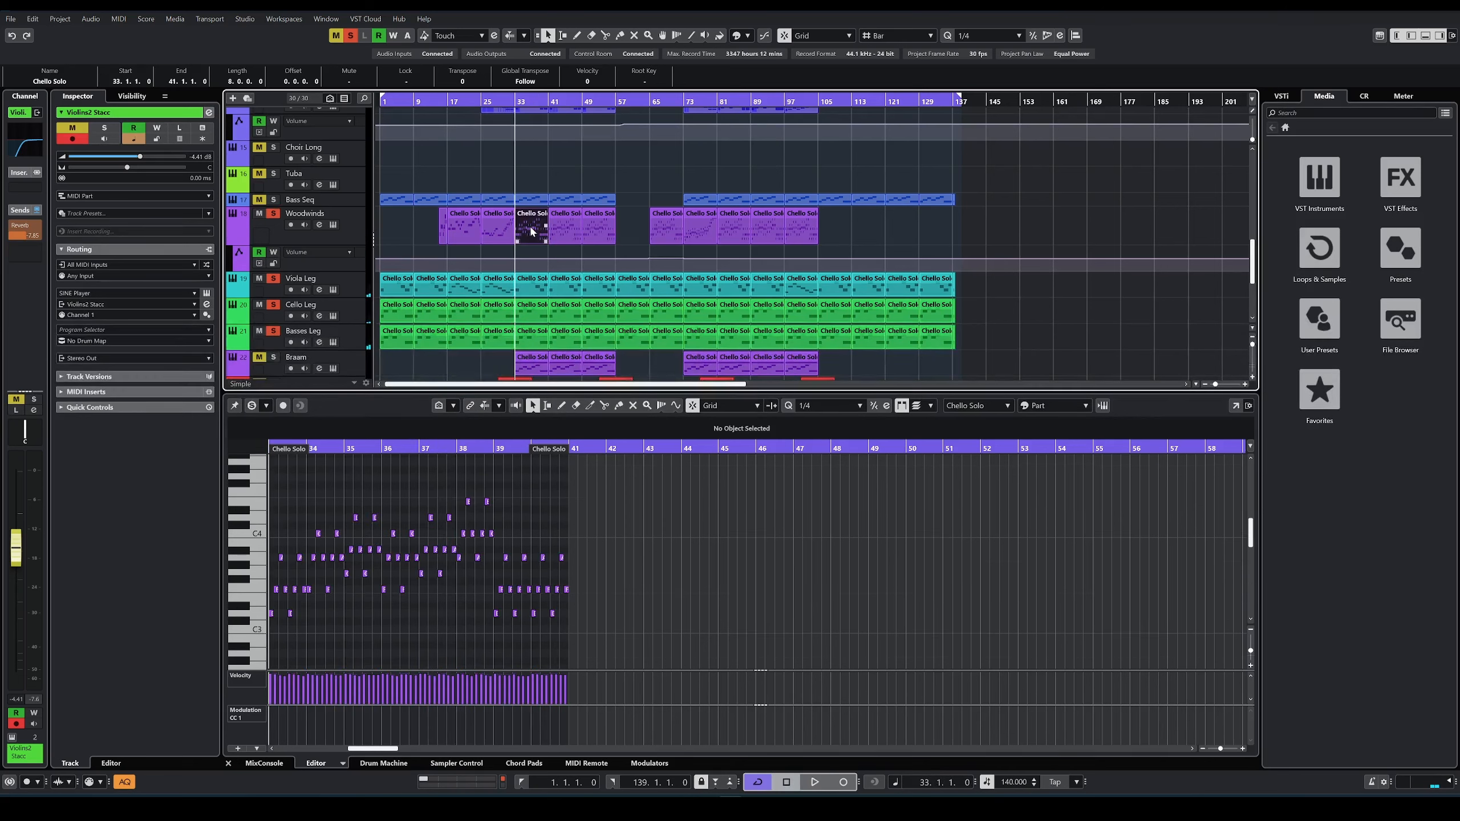
key(space)
scroll(350, 274, up, 5)
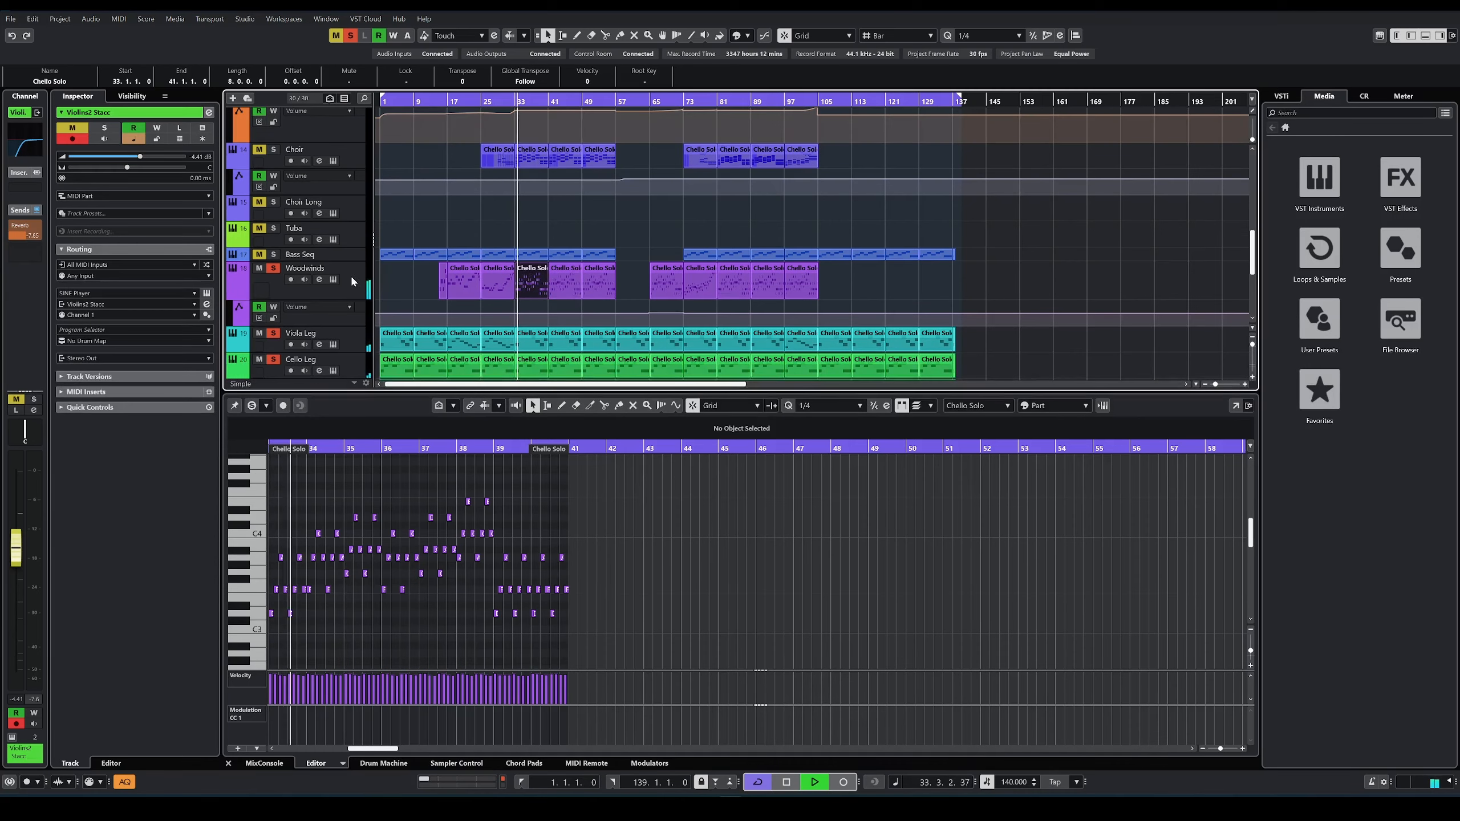
Step: Add Violins2 Stacc and Violas Stacc2 to the soloed tracks during playback
scroll(489, 229, up, 8)
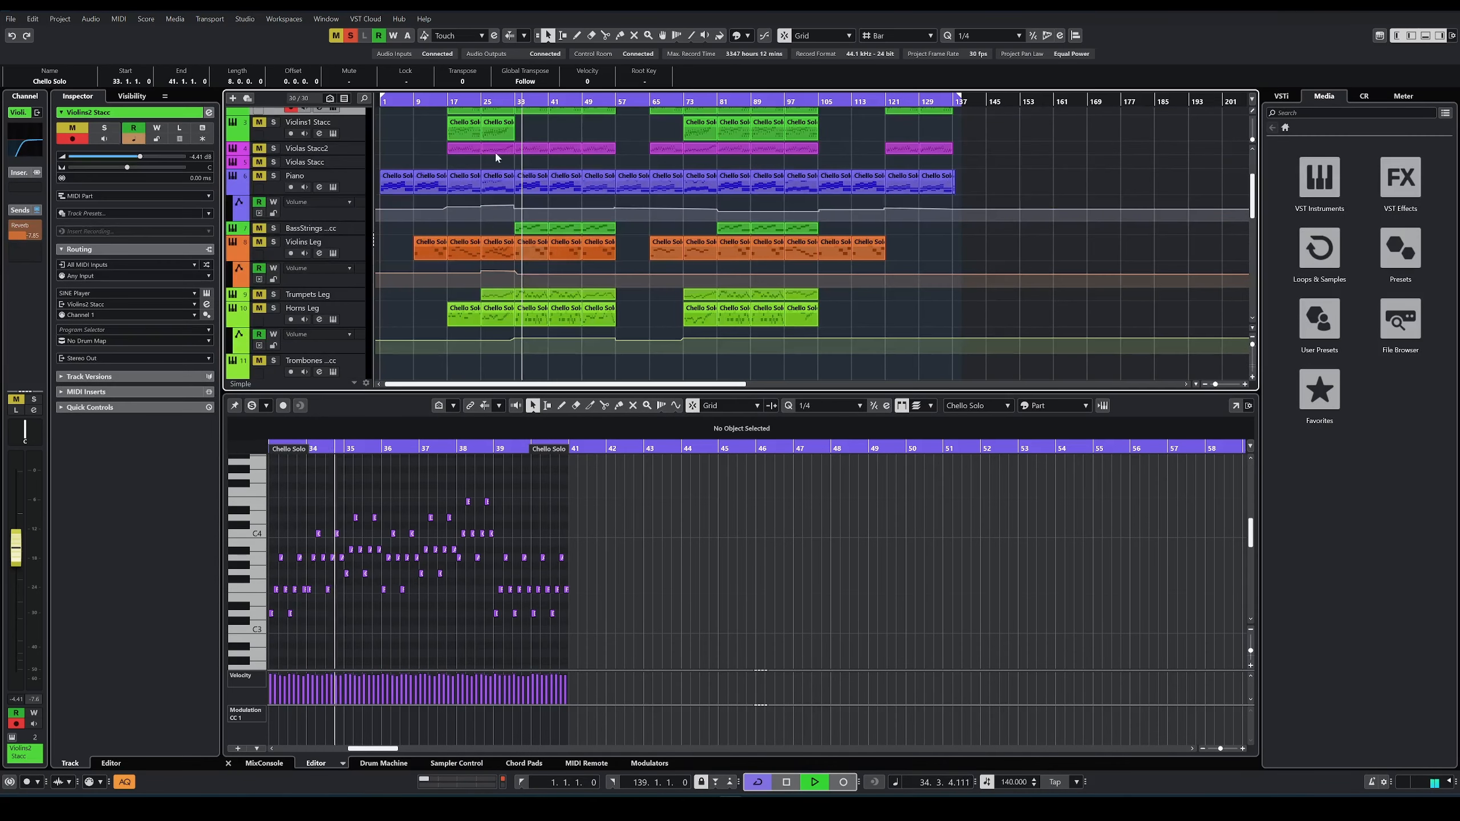
click(273, 205)
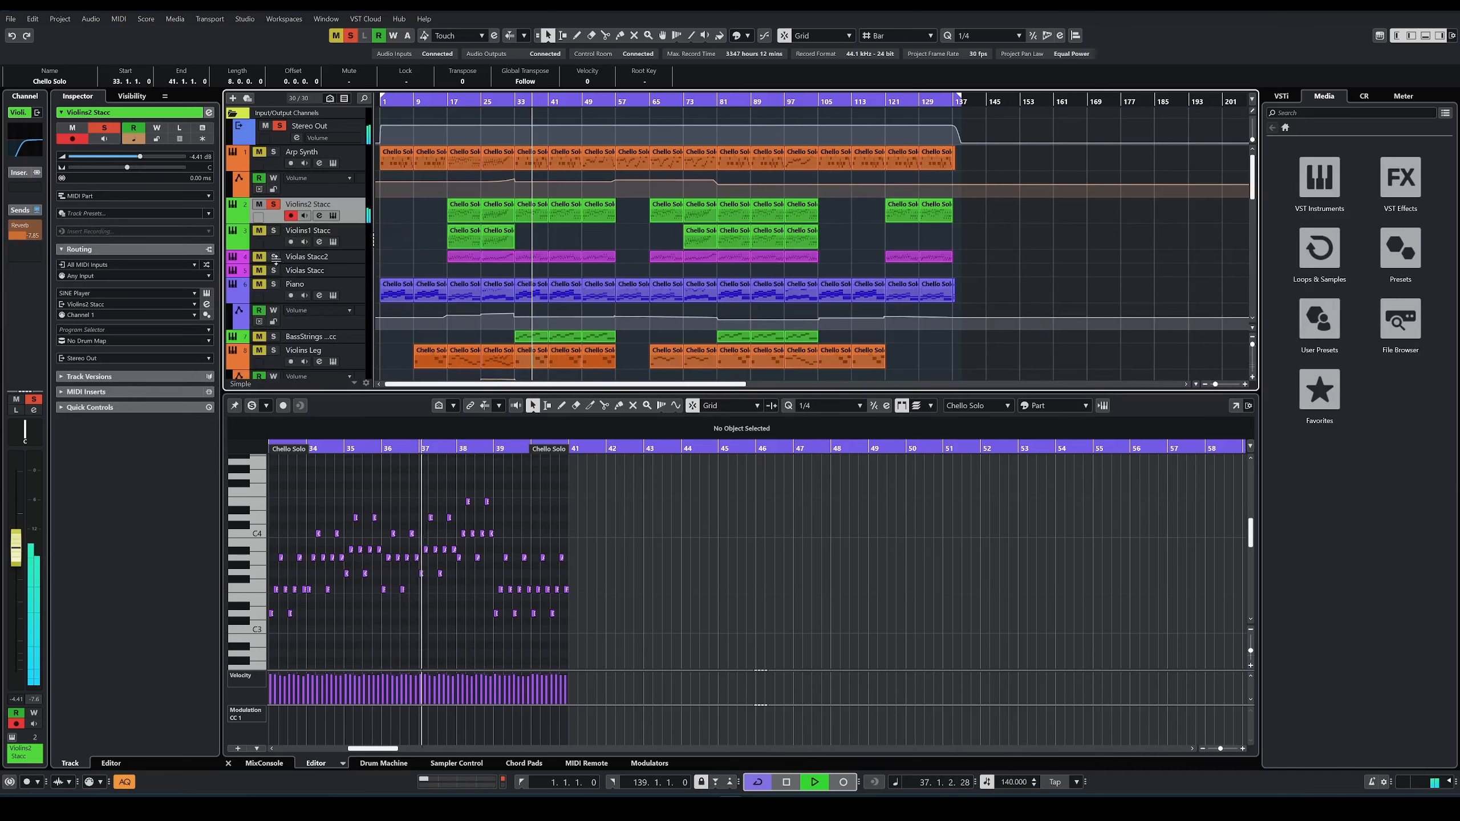
shift+click(274, 258)
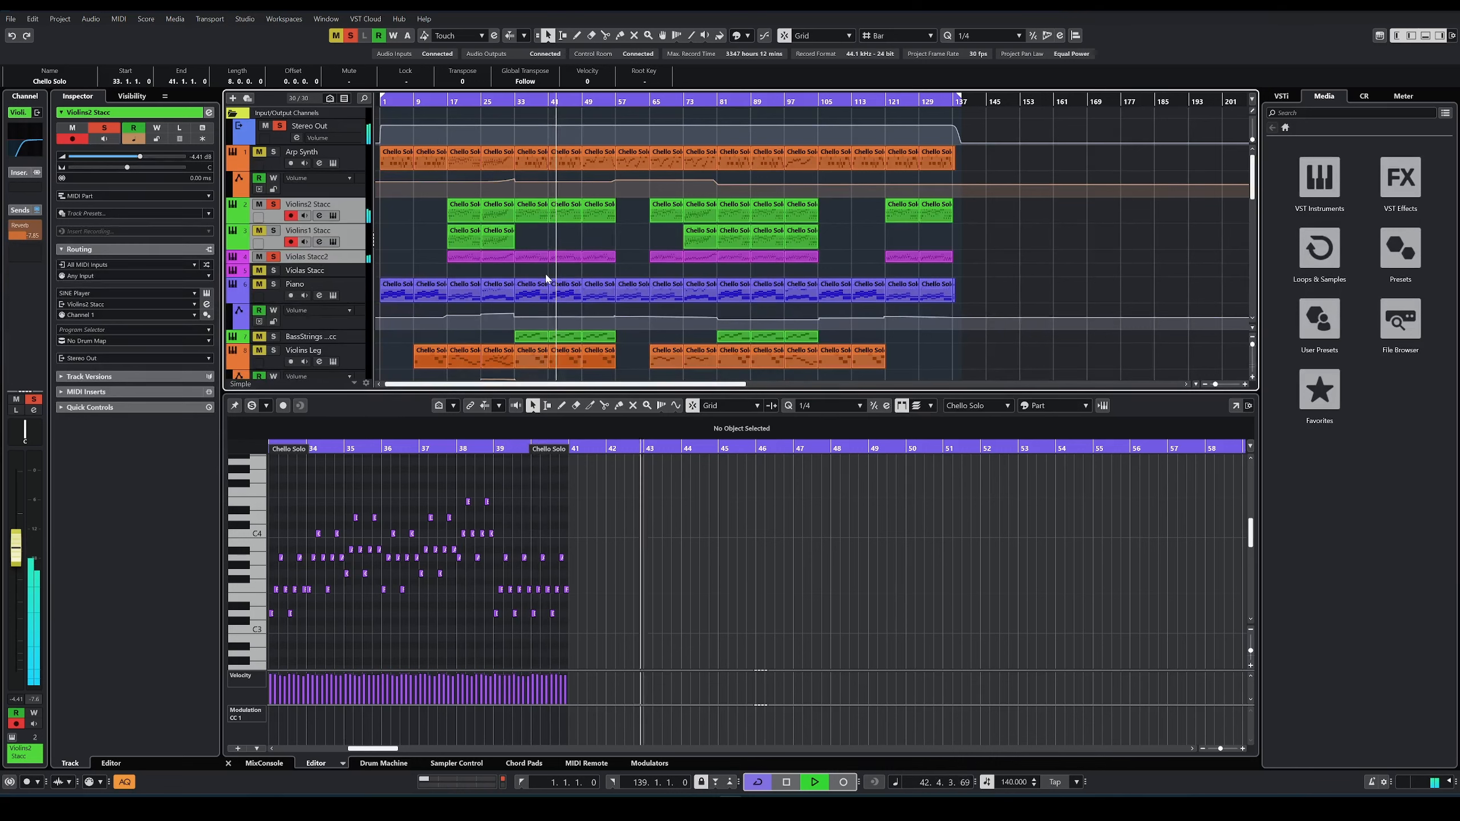
Step: Solo the BassStrings track too, show its bar 33 part in the editor and play from there
scroll(501, 262, down, 3)
key(space)
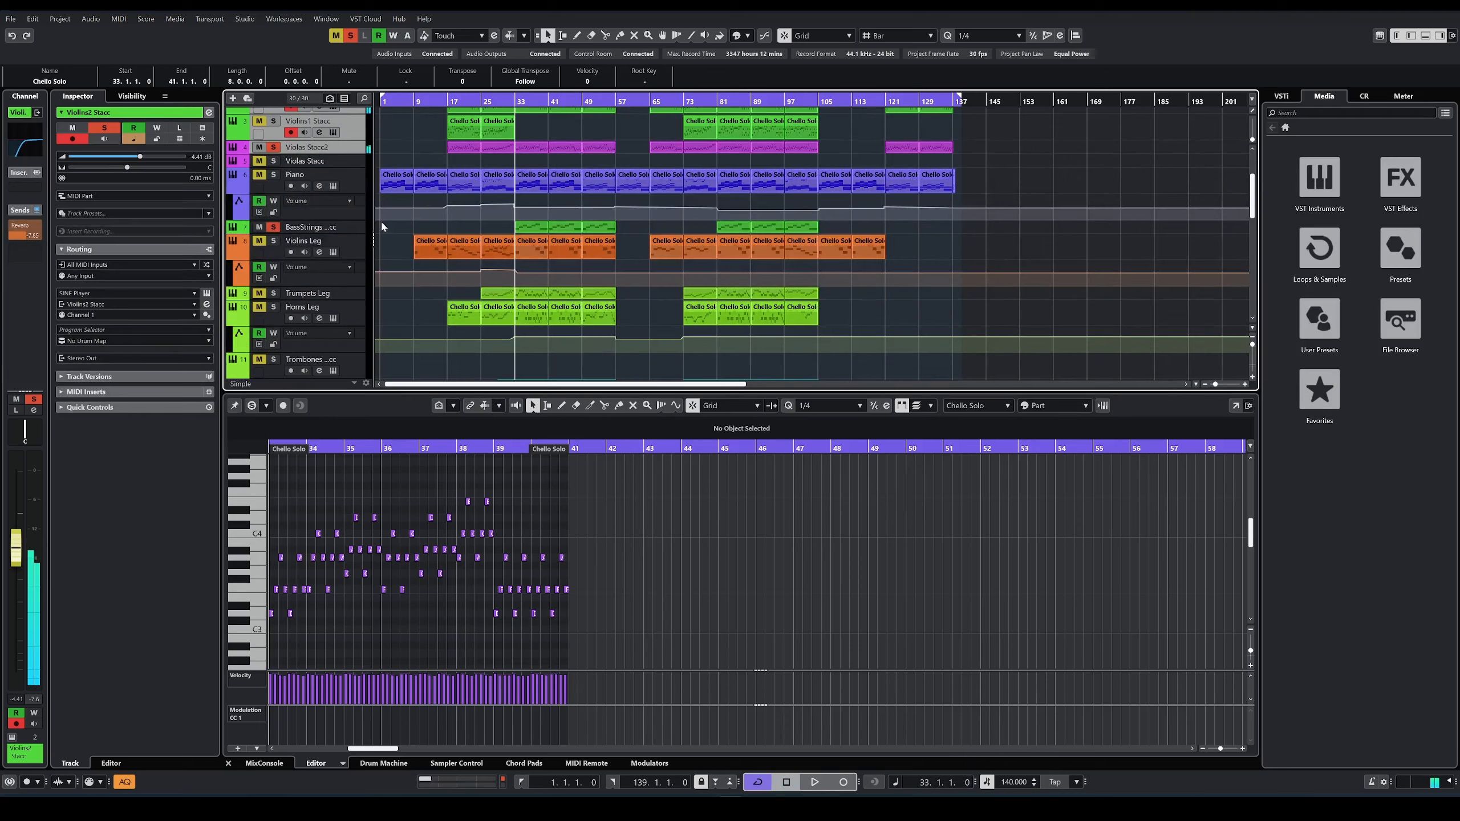
click(529, 225)
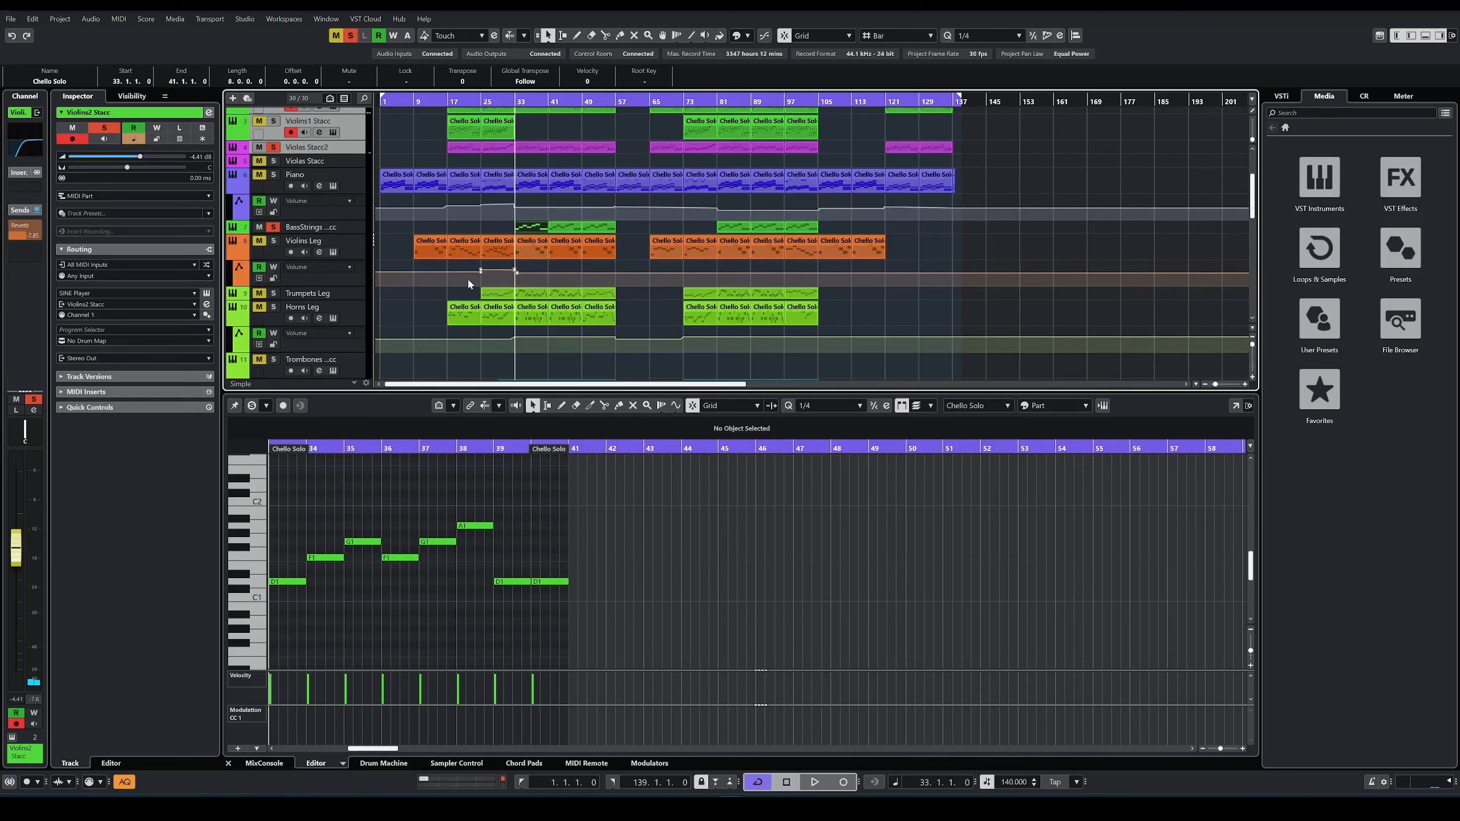
key(space)
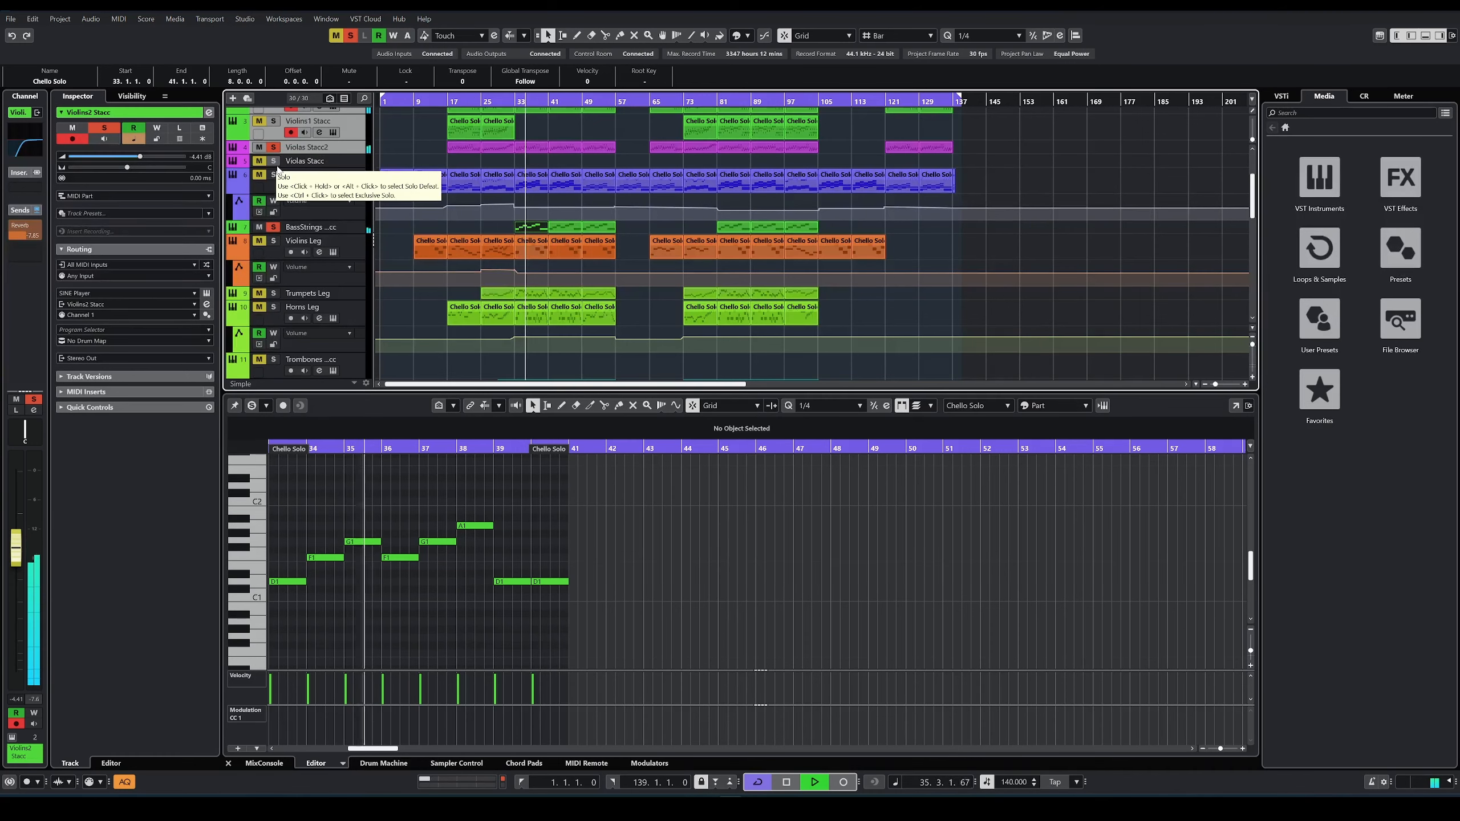
Step: Stop playback and show the Arp Synth part at bar 33 in the editor
key(space)
scroll(444, 273, up, 4)
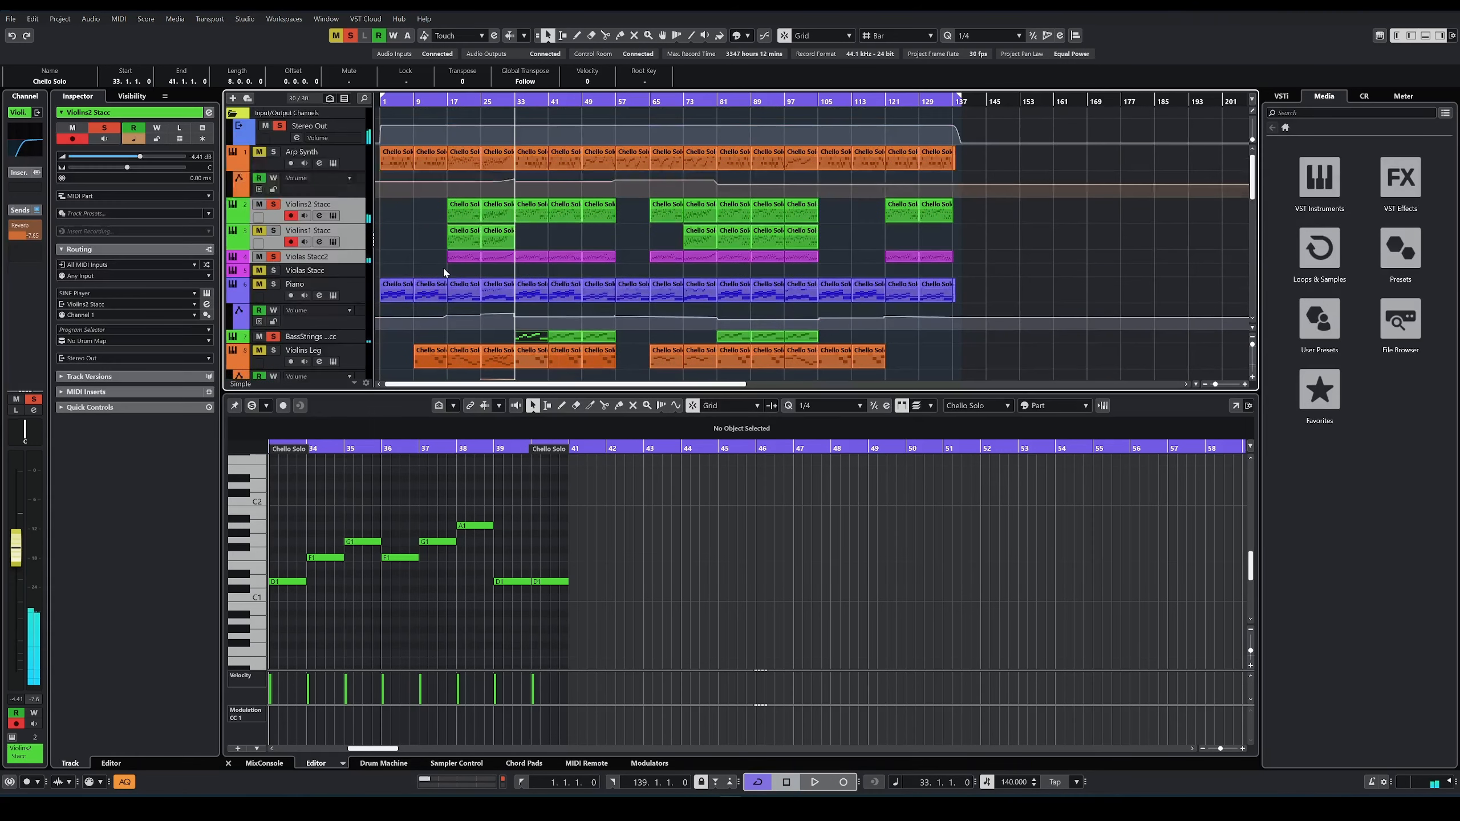
click(533, 158)
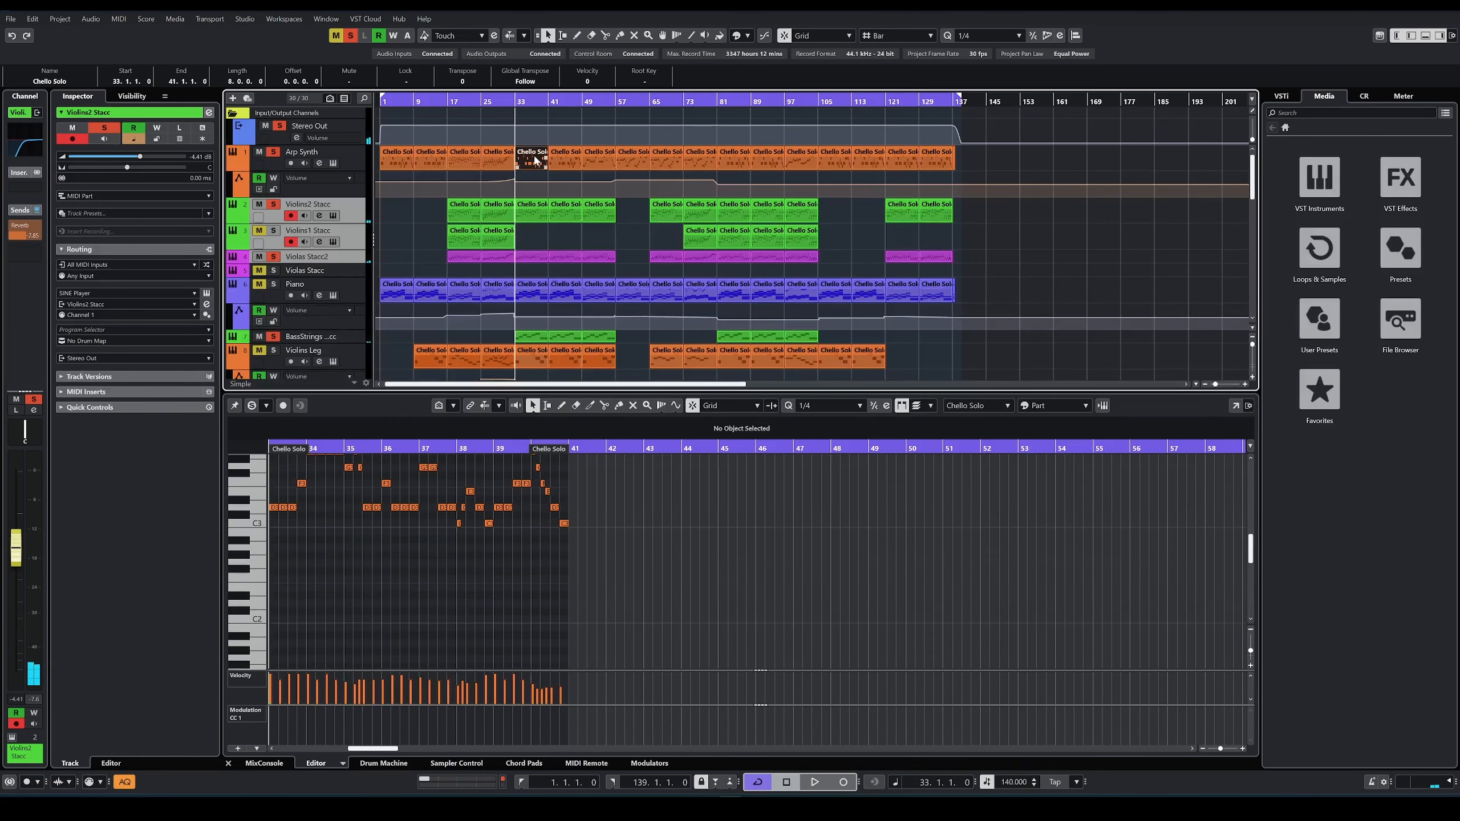
Step: Show the Choir part at bar 33 in the editor, solo the Choir track too and start playback
scroll(400, 568, up, 3)
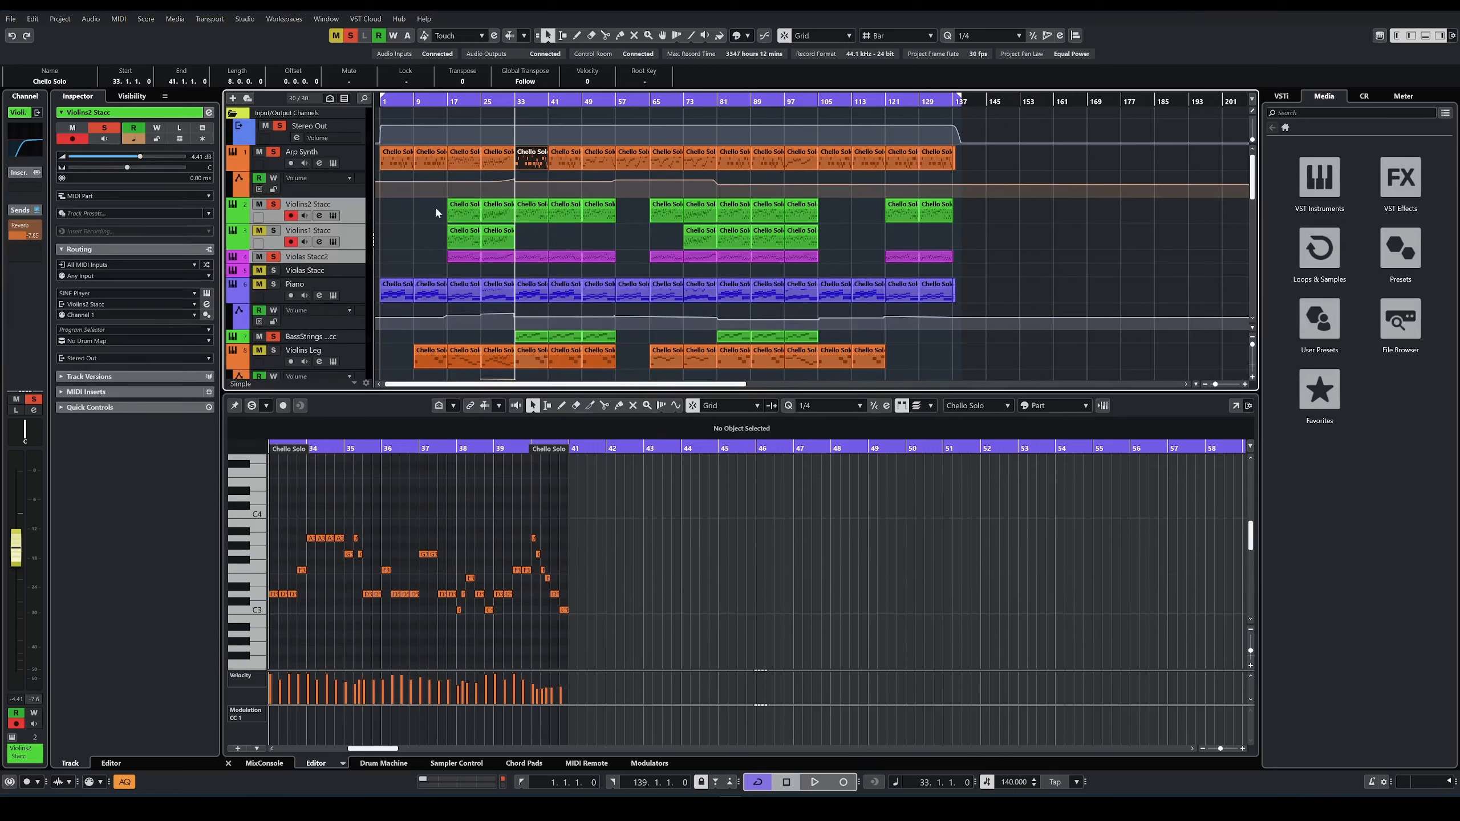
scroll(243, 281, down, 3)
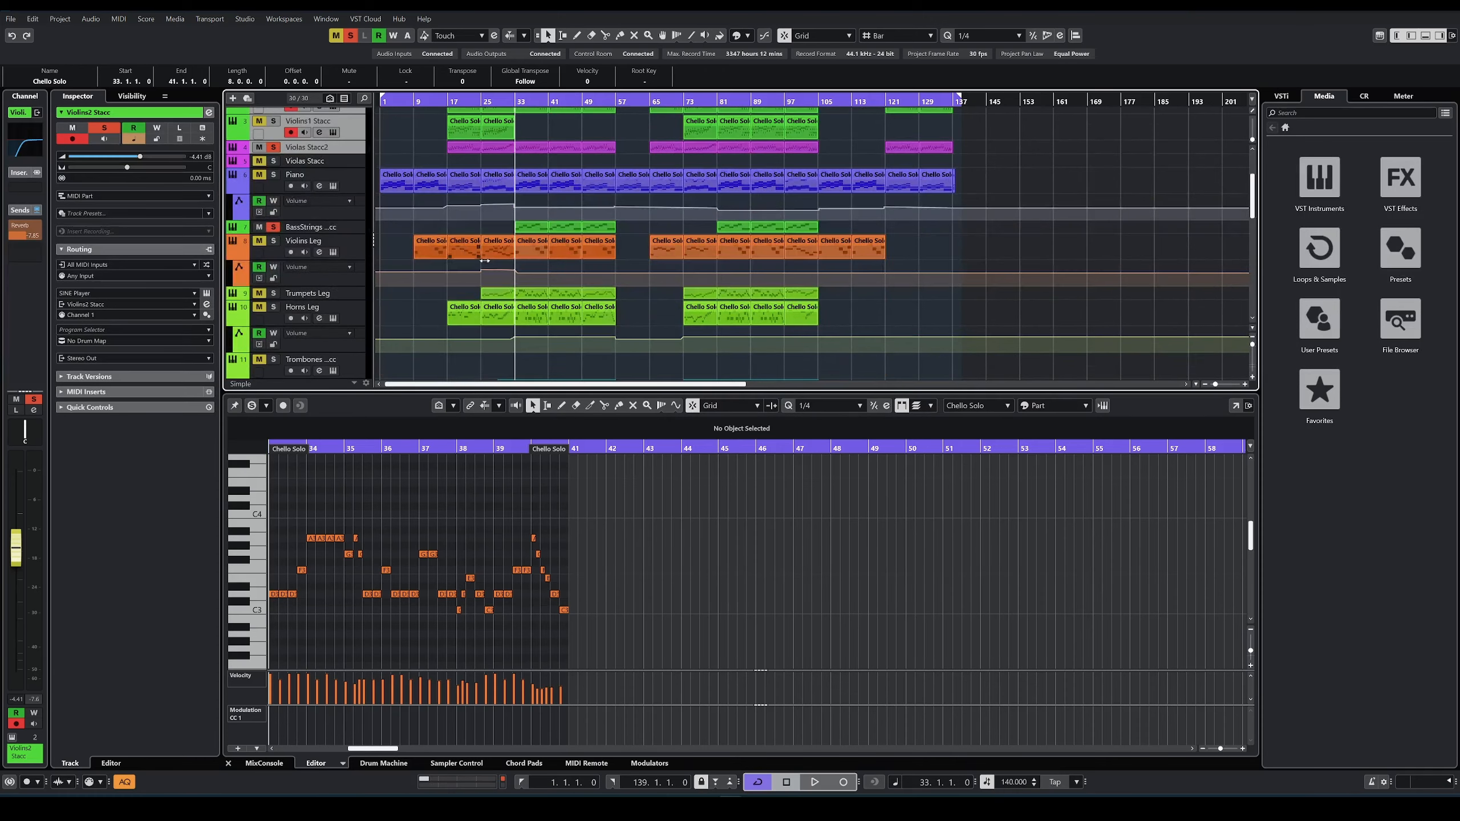
scroll(485, 261, down, 6)
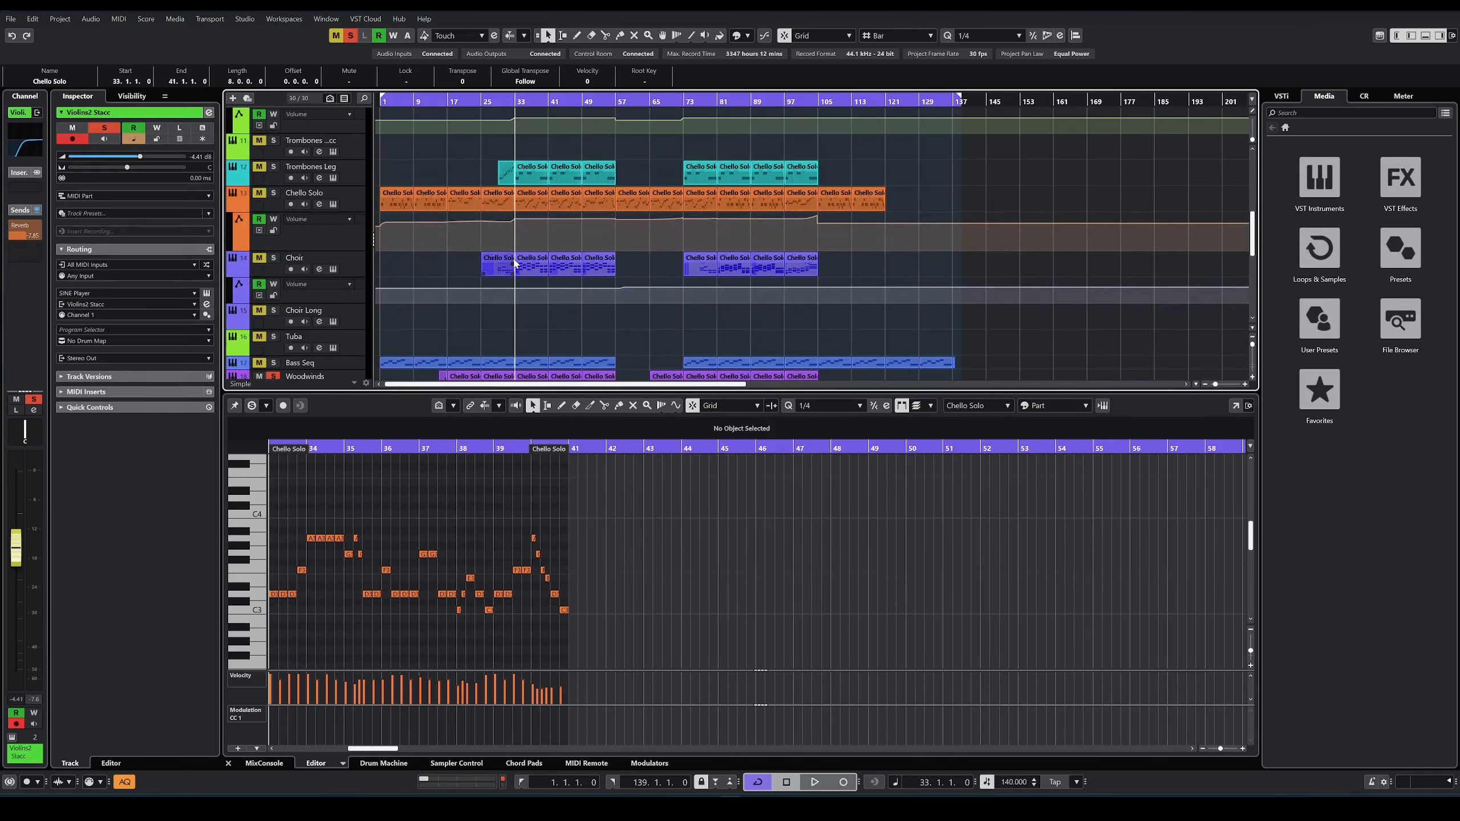
click(542, 265)
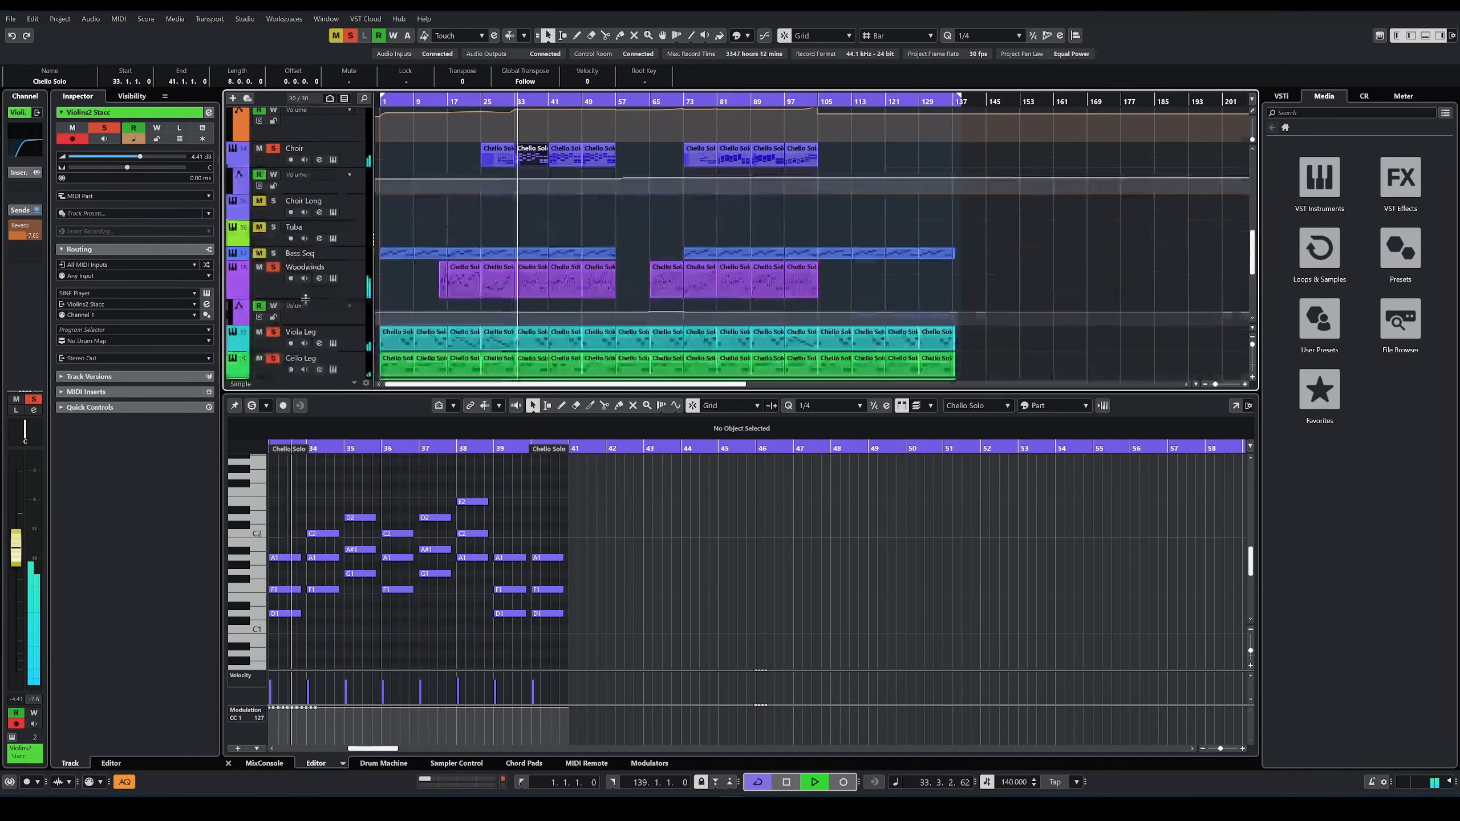
scroll(306, 278, down, 3)
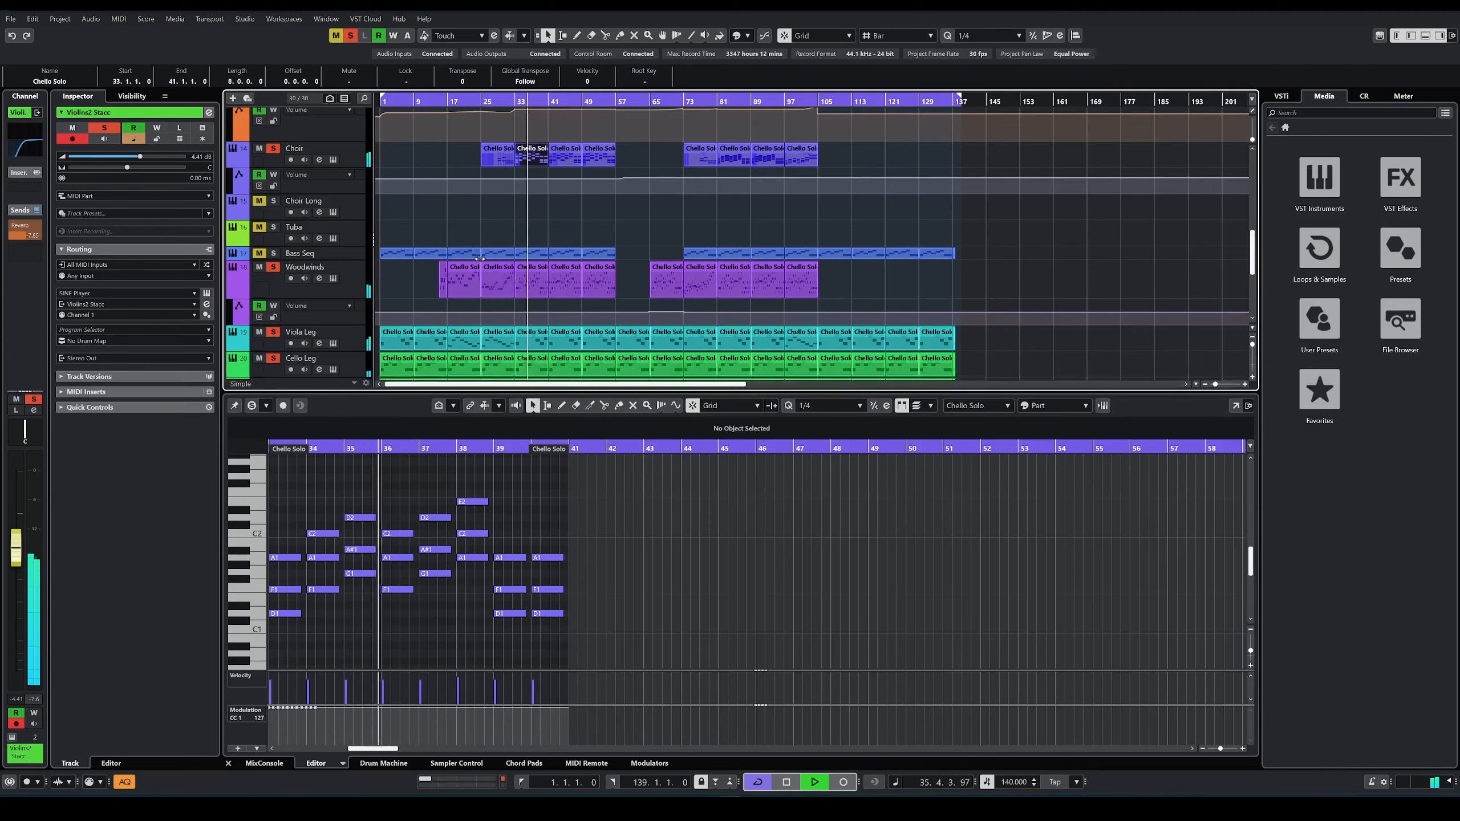
scroll(484, 264, down, 4)
scroll(484, 258, down, 2)
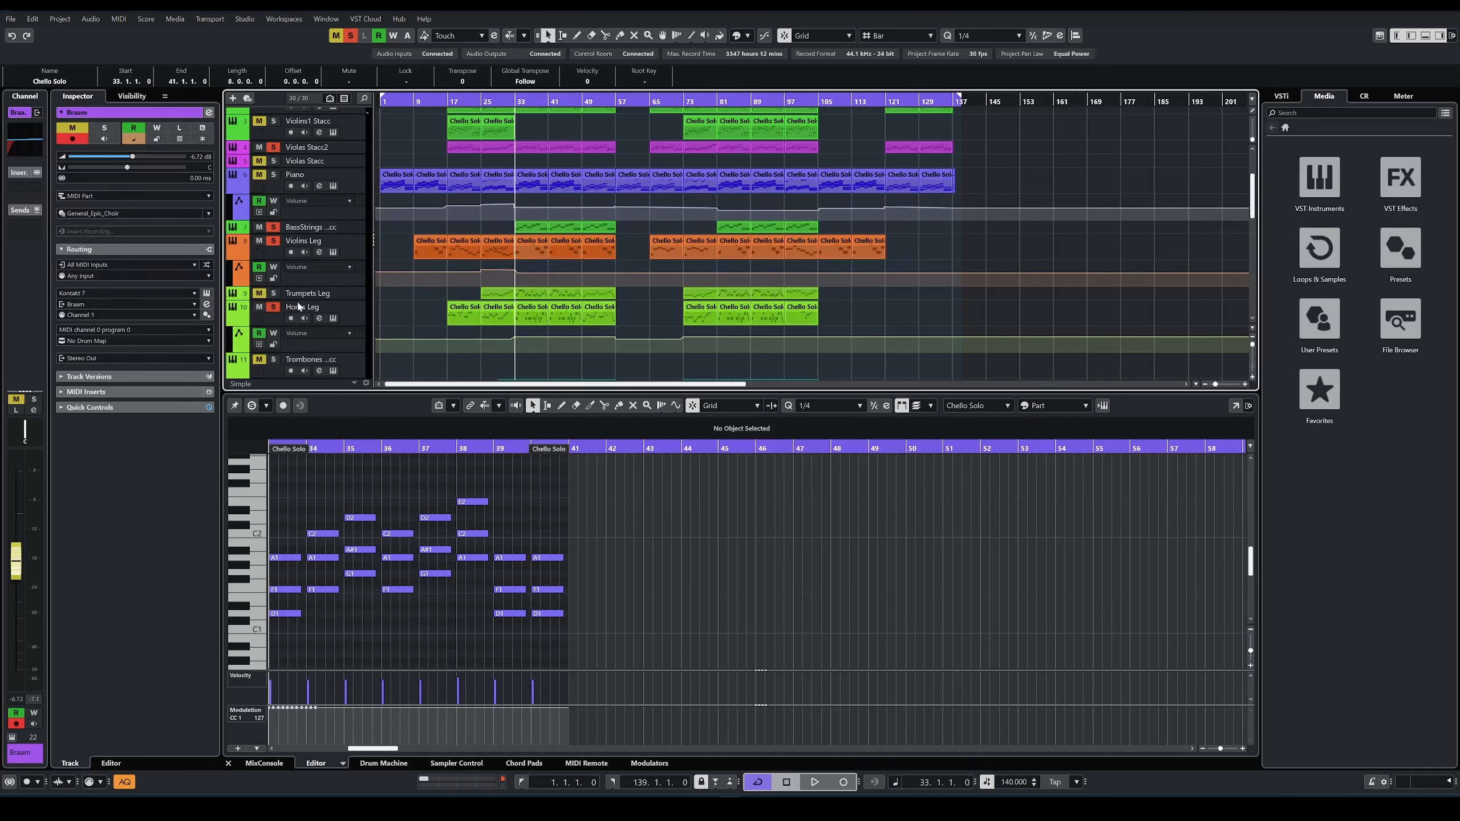
Step: Play from bar 33 with Horns Leg and Trumpets Leg soloed too, showing their bar 33 parts in the editor
click(530, 311)
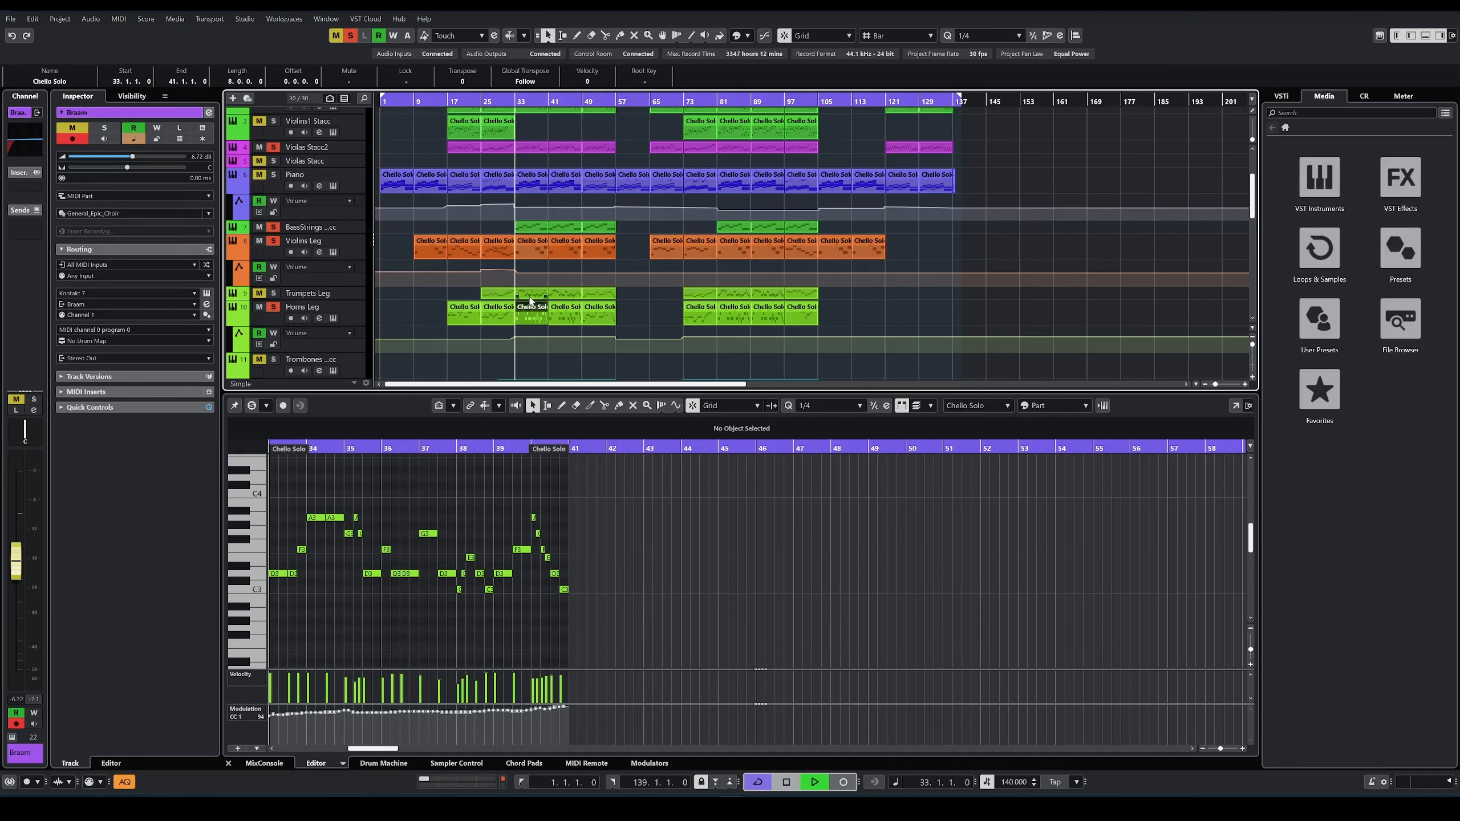
key(space)
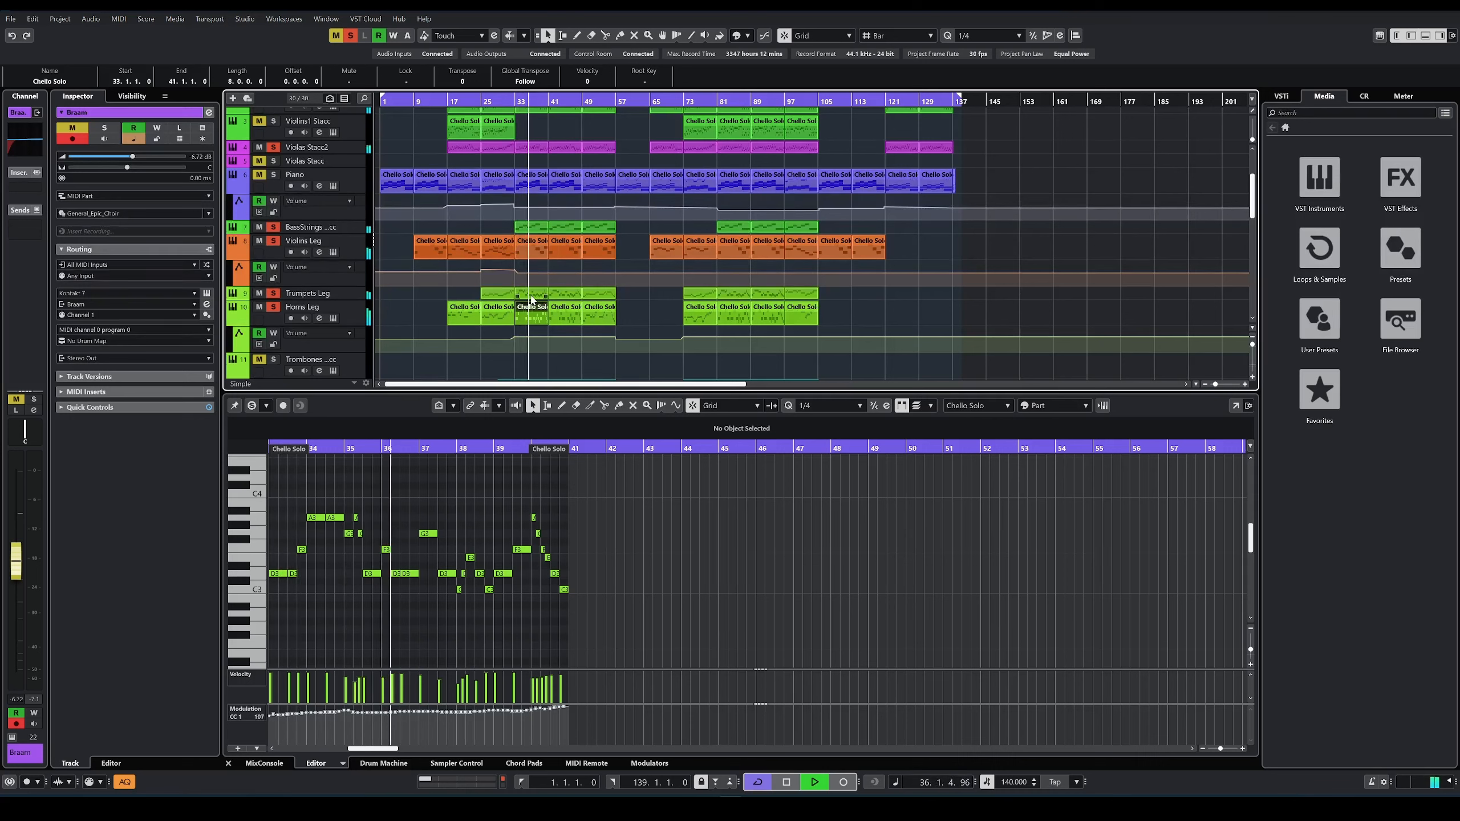
scroll(353, 295, down, 3)
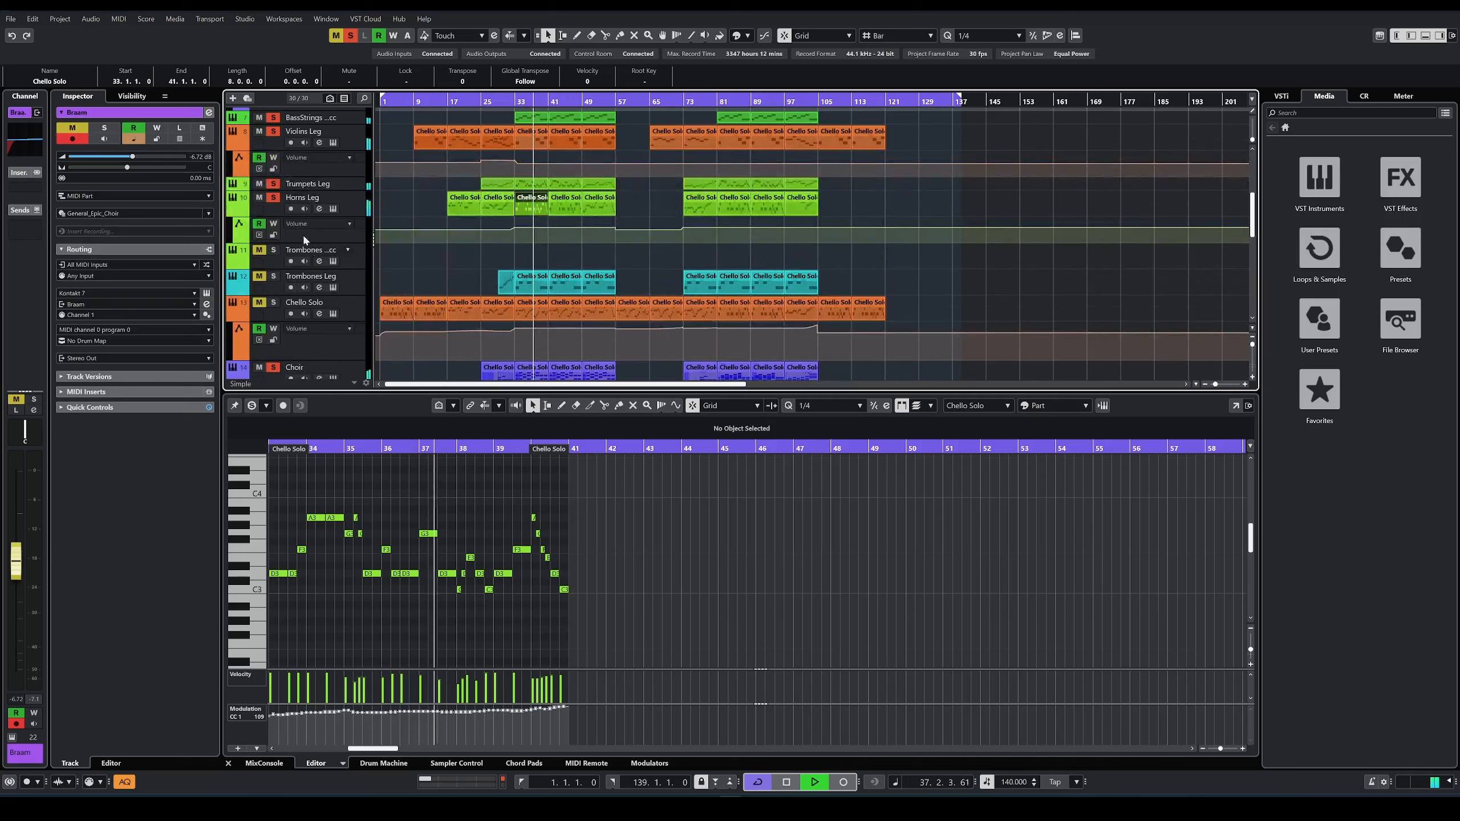
click(531, 184)
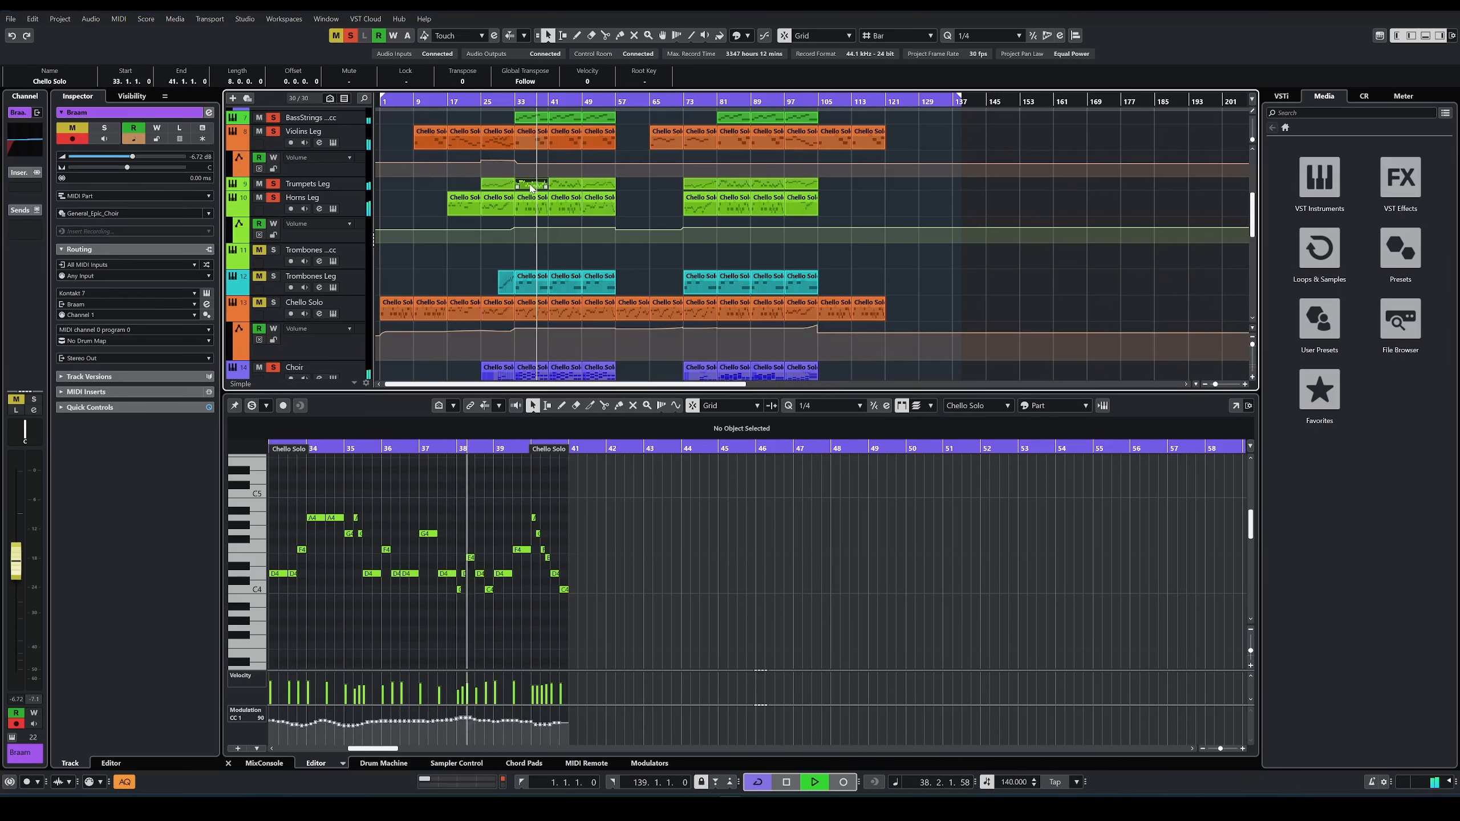
click(531, 211)
click(531, 184)
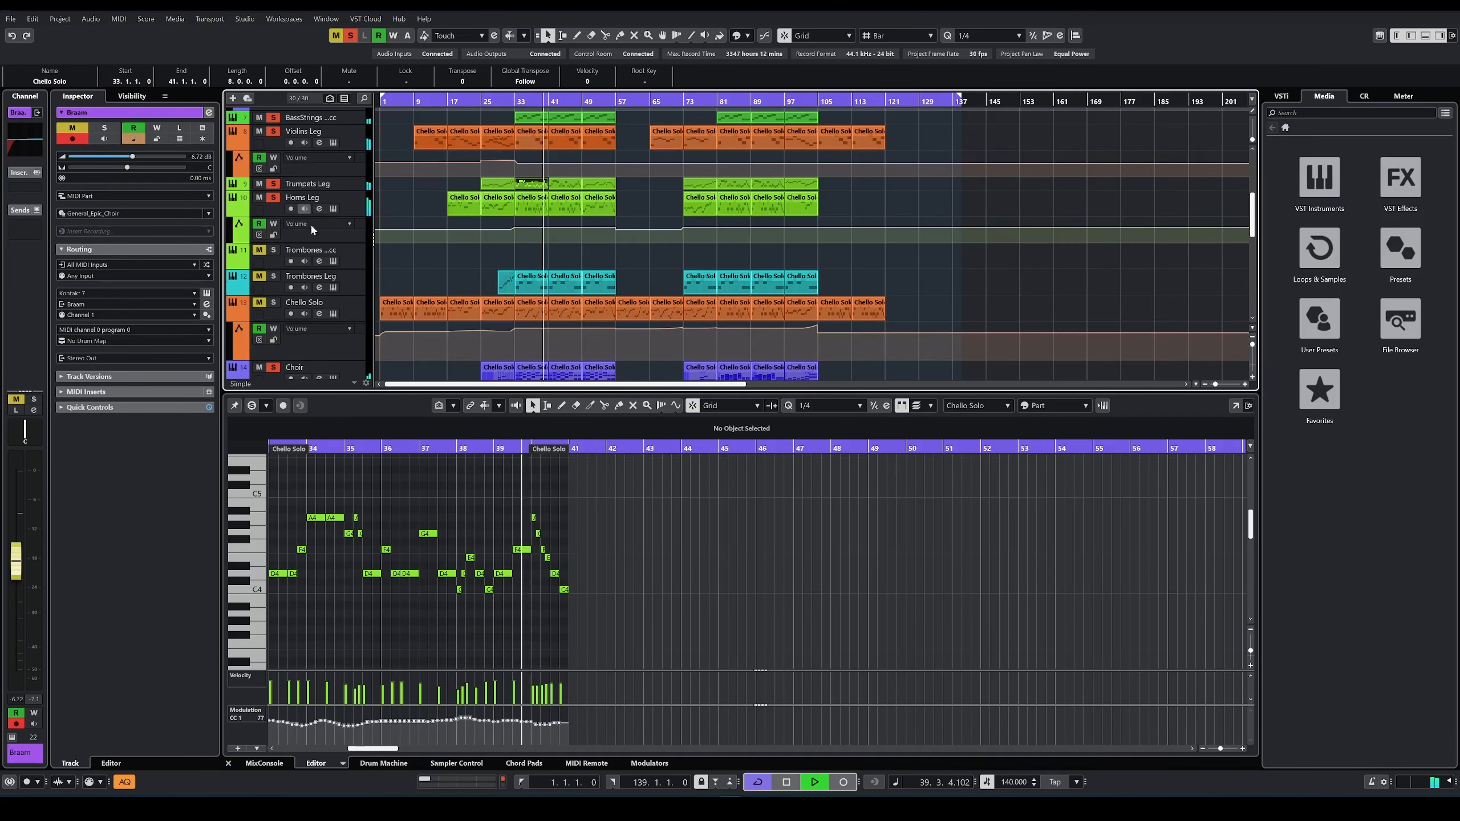
key(space)
Step: Show the Trombones Leg part at bar 33 in the editor and play from there with its track soloed too
click(539, 282)
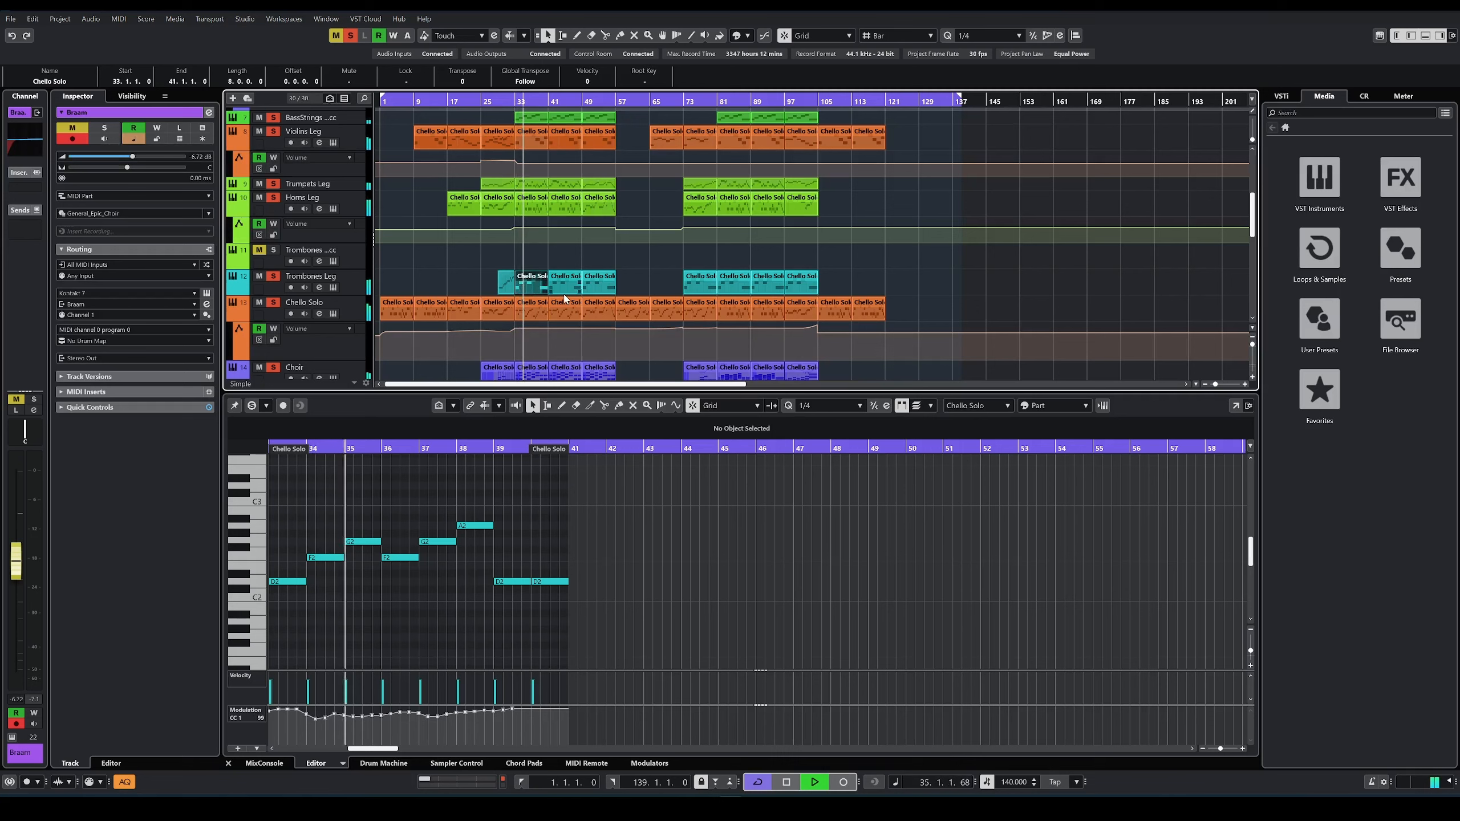
scroll(488, 264, up, 1)
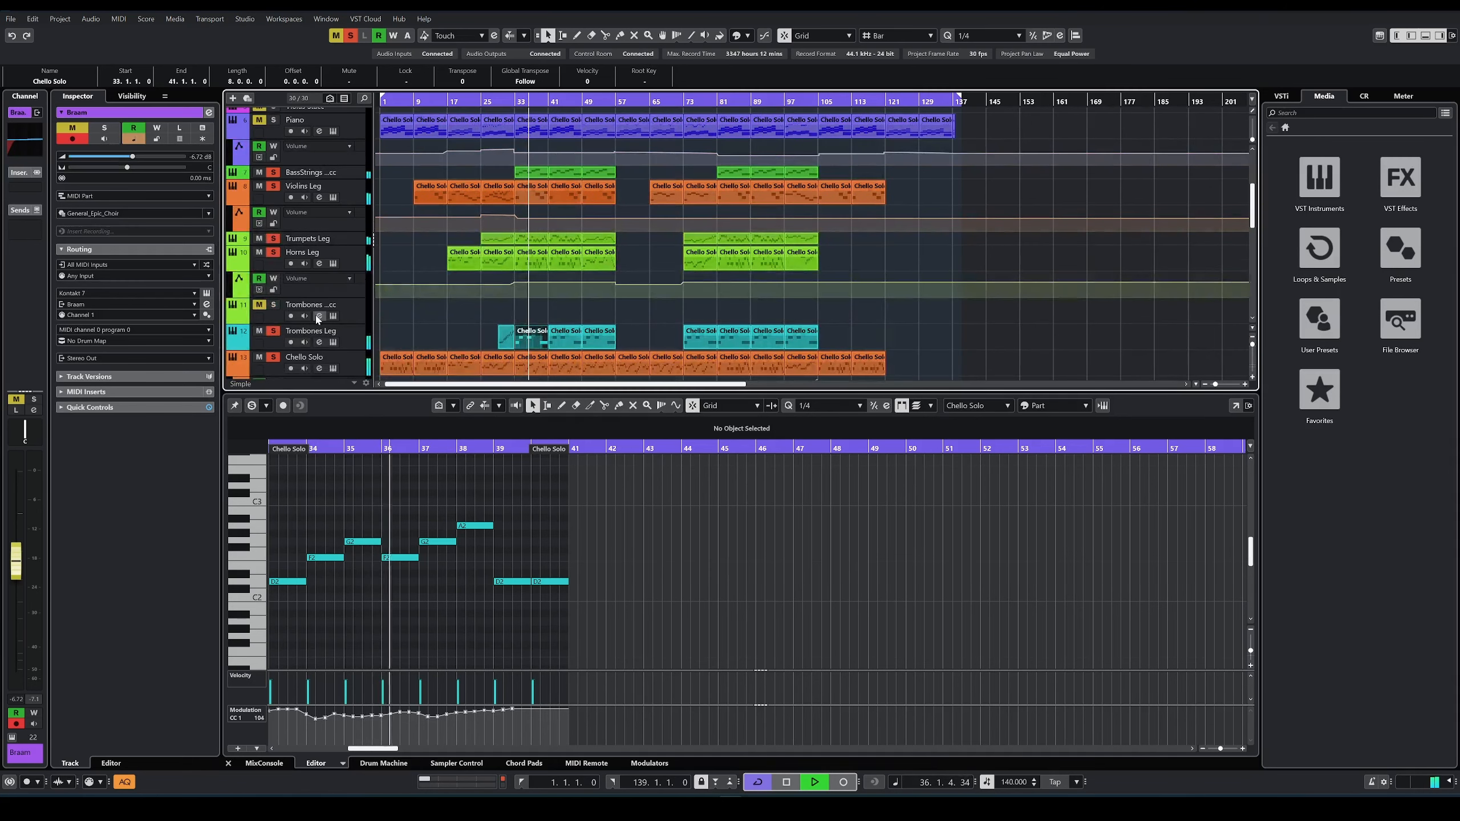
scroll(397, 274, up, 3)
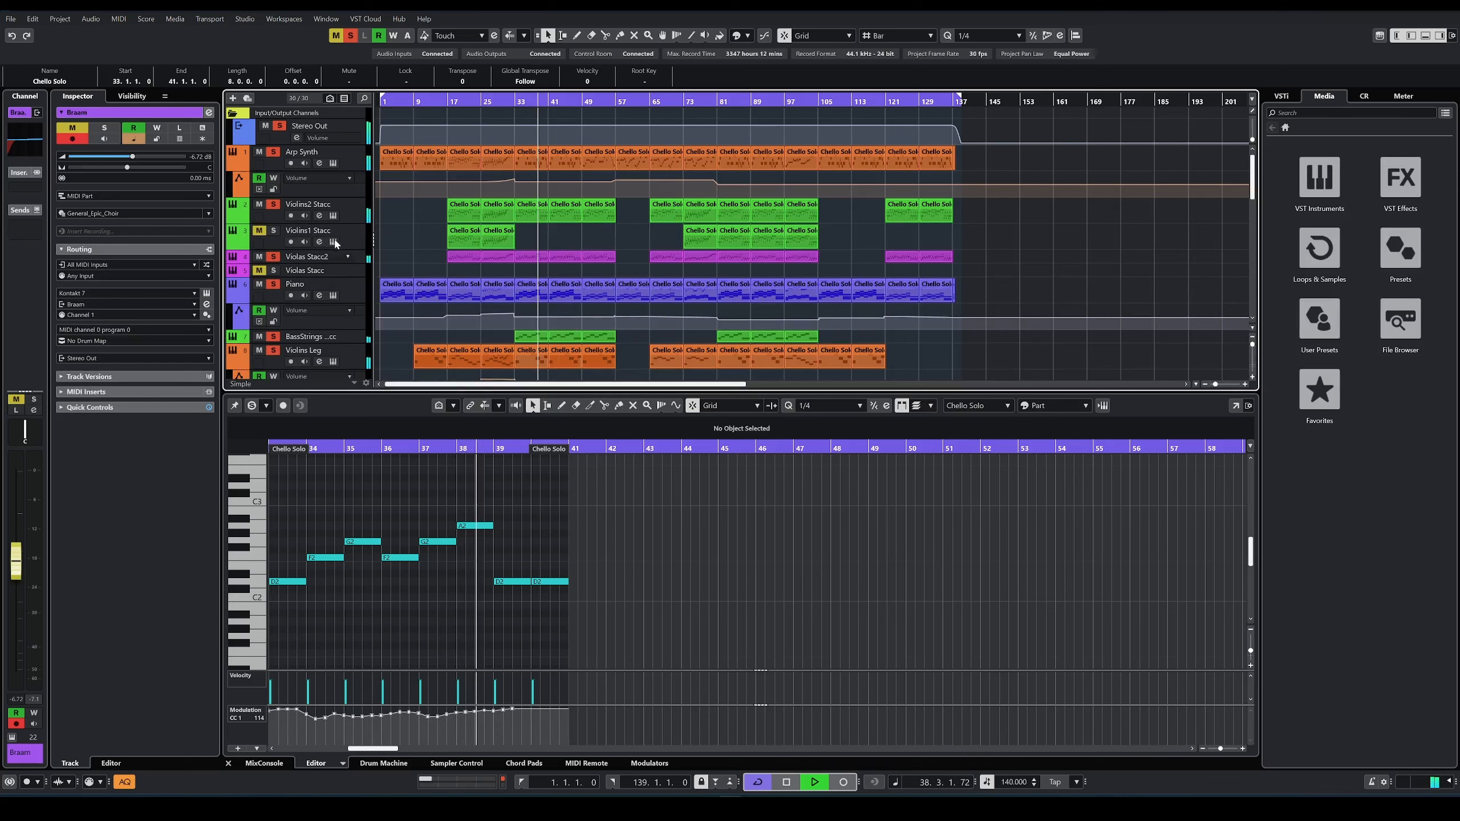
scroll(331, 305, down, 9)
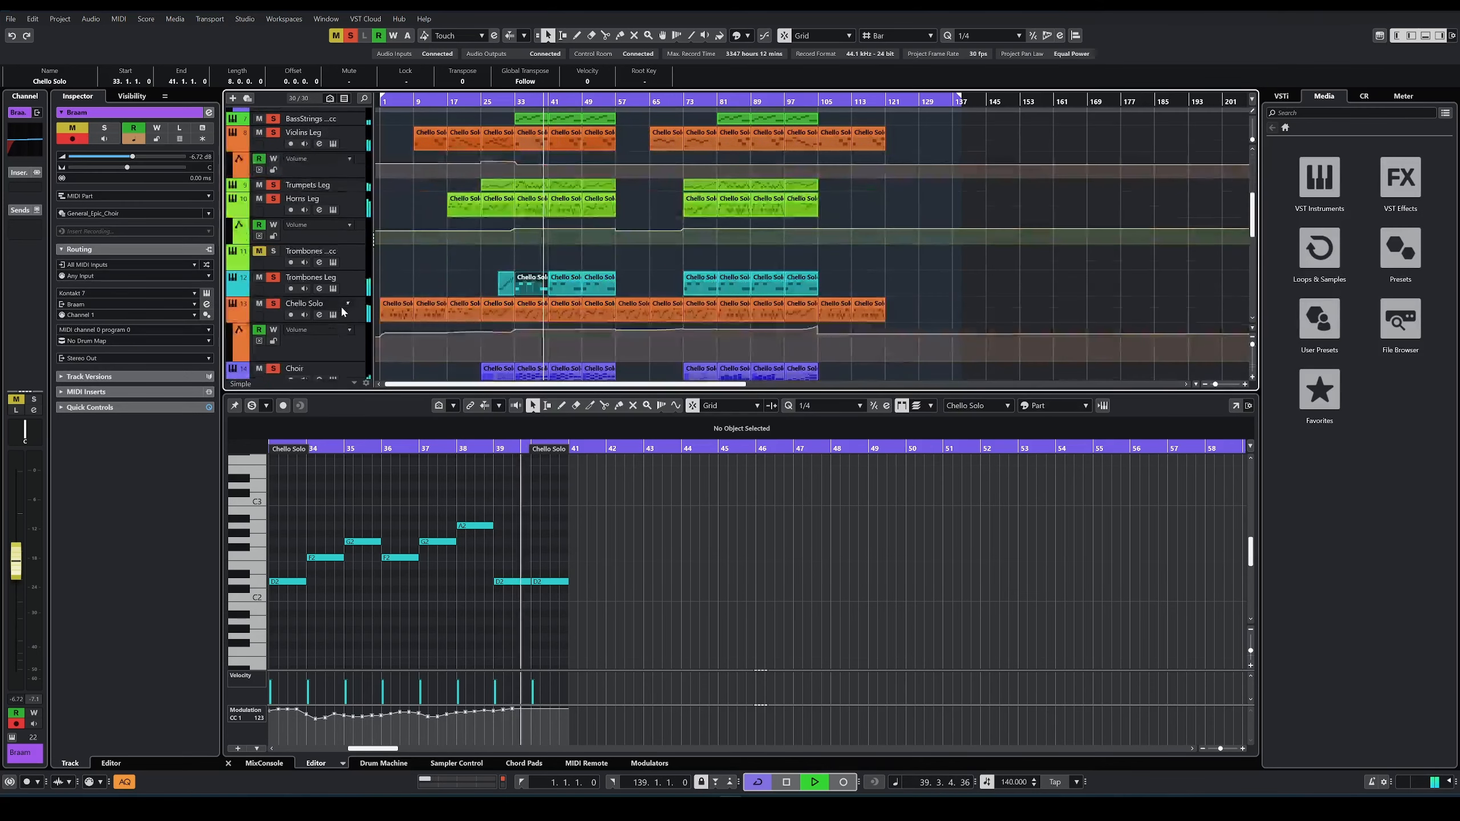
Step: Add Bass Seq to the soloed tracks and restart playback from bar 33
click(274, 255)
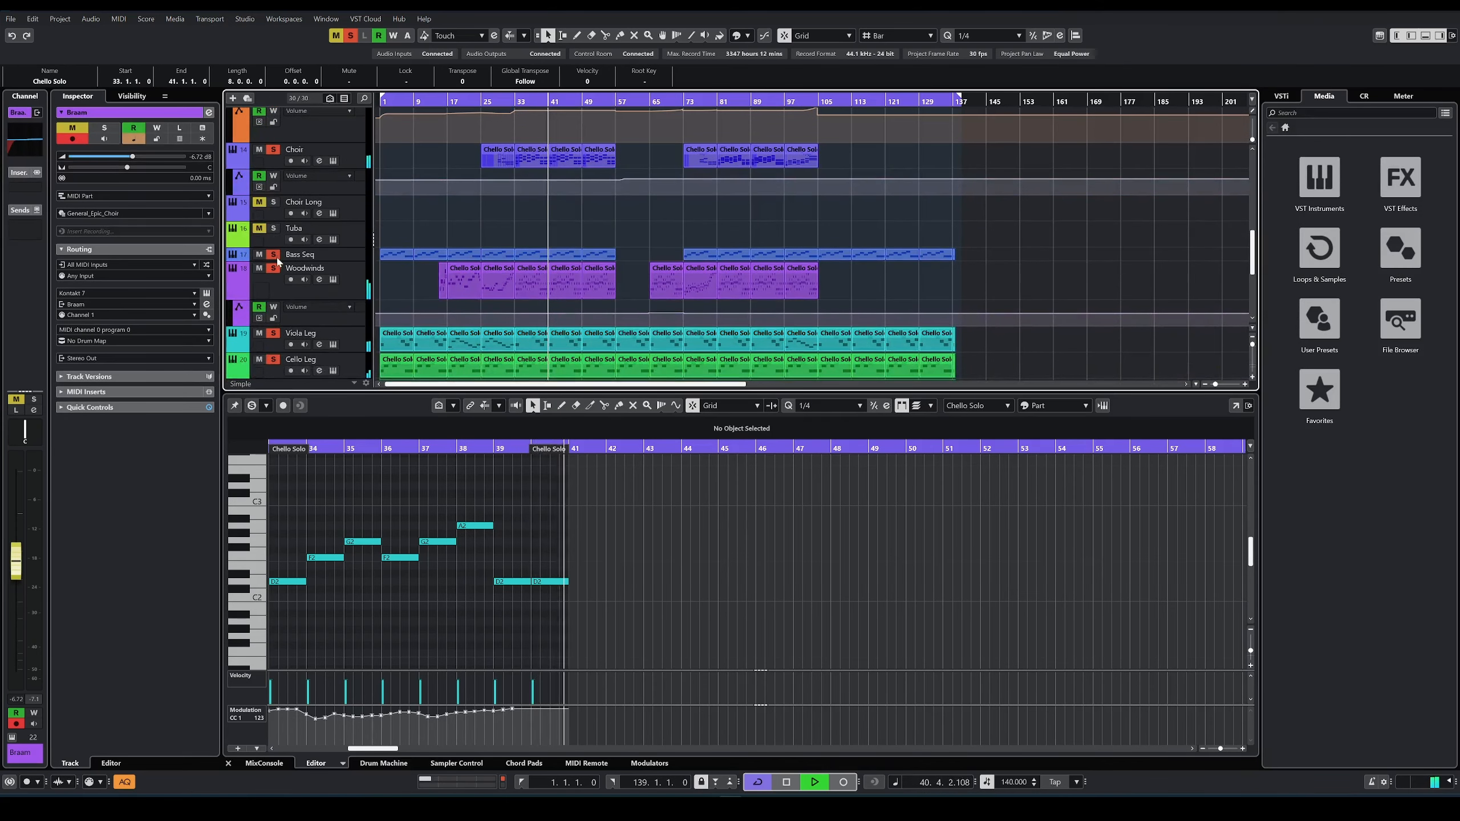
key(space)
key(space)
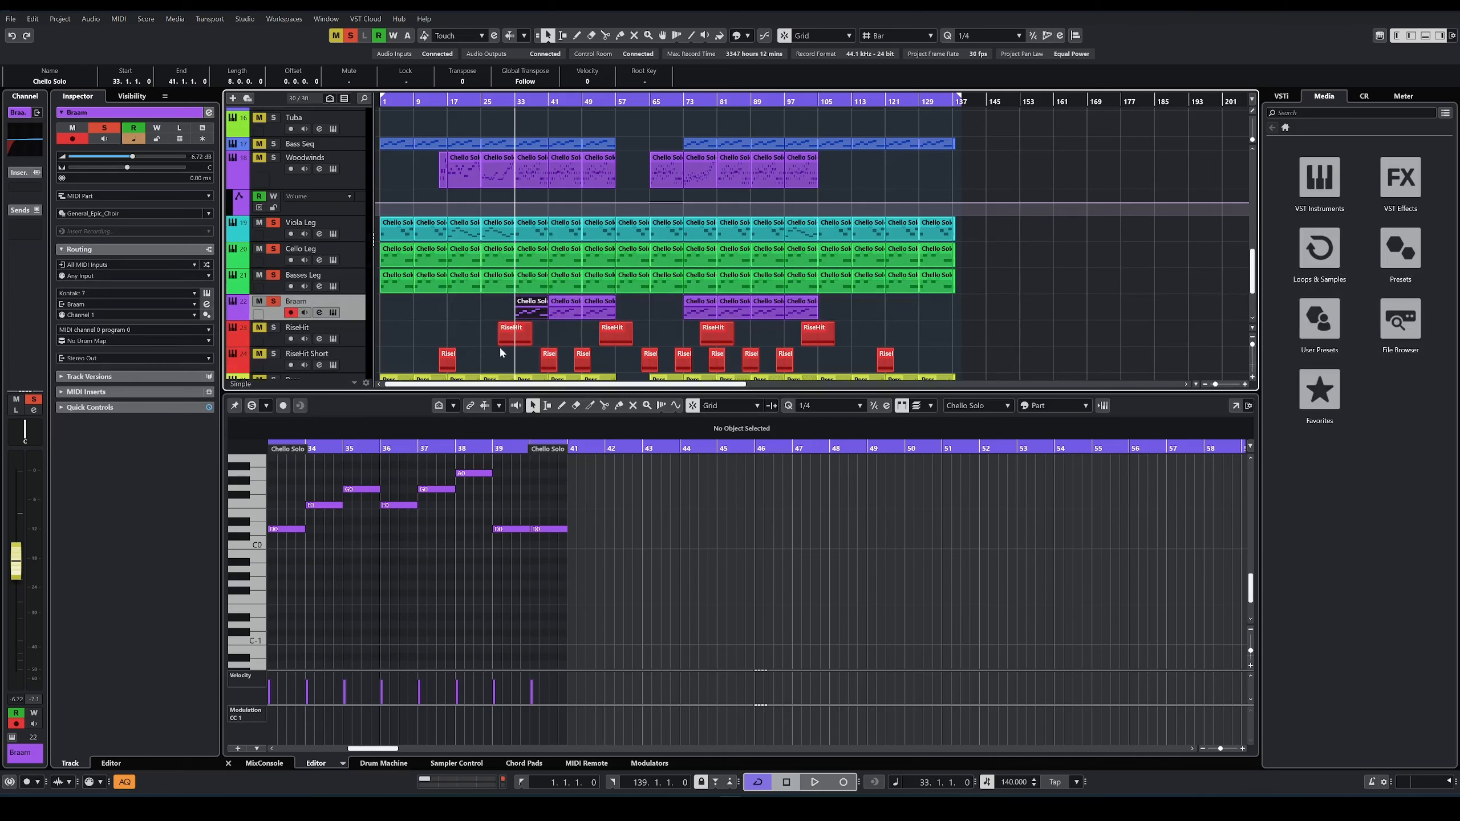
Step: Open the Braam track's Kontakt instrument to view its SD Braam Designer patch, and close its window again
click(333, 313)
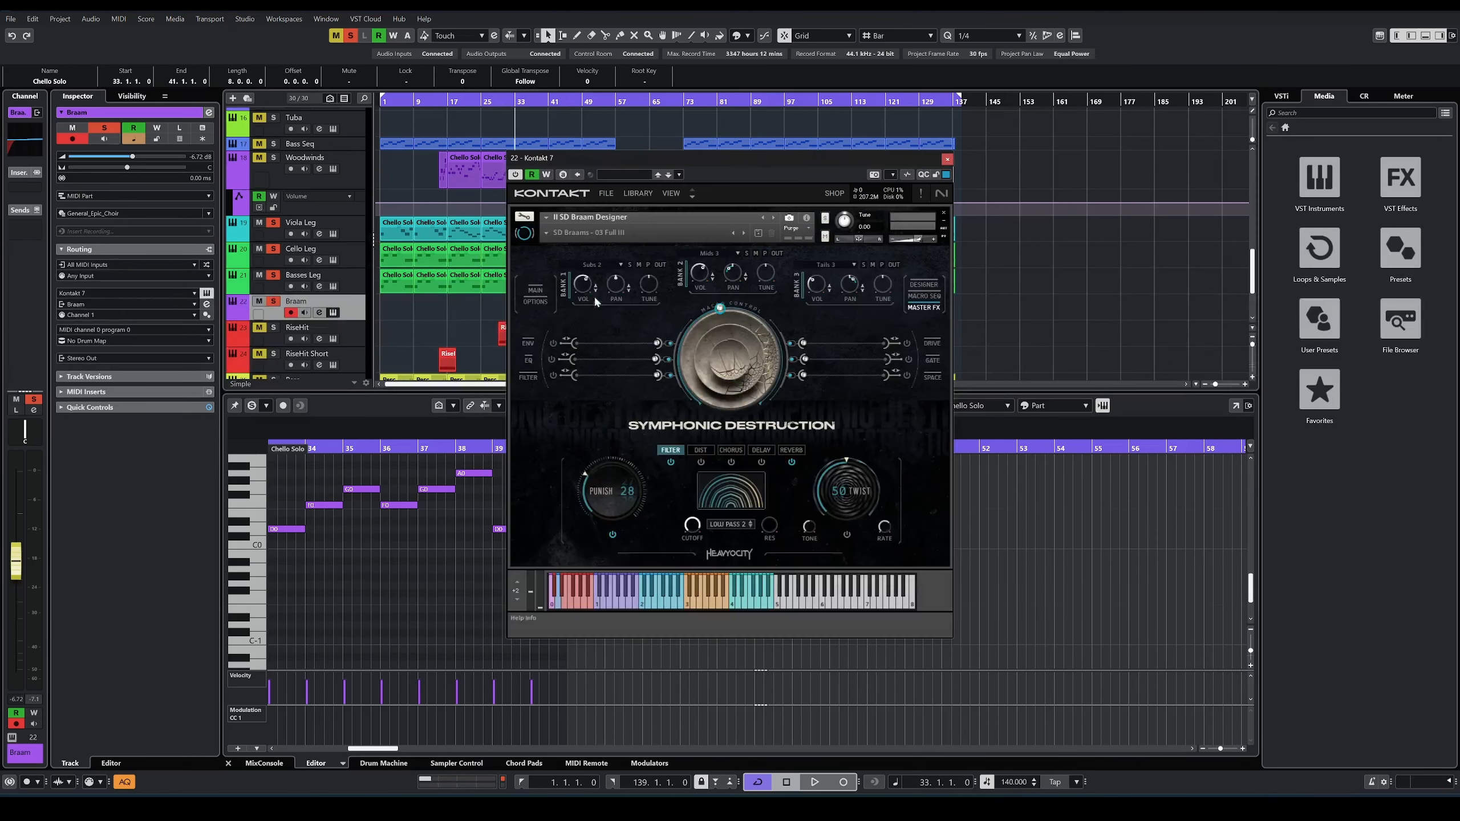
drag(732, 152, 898, 153)
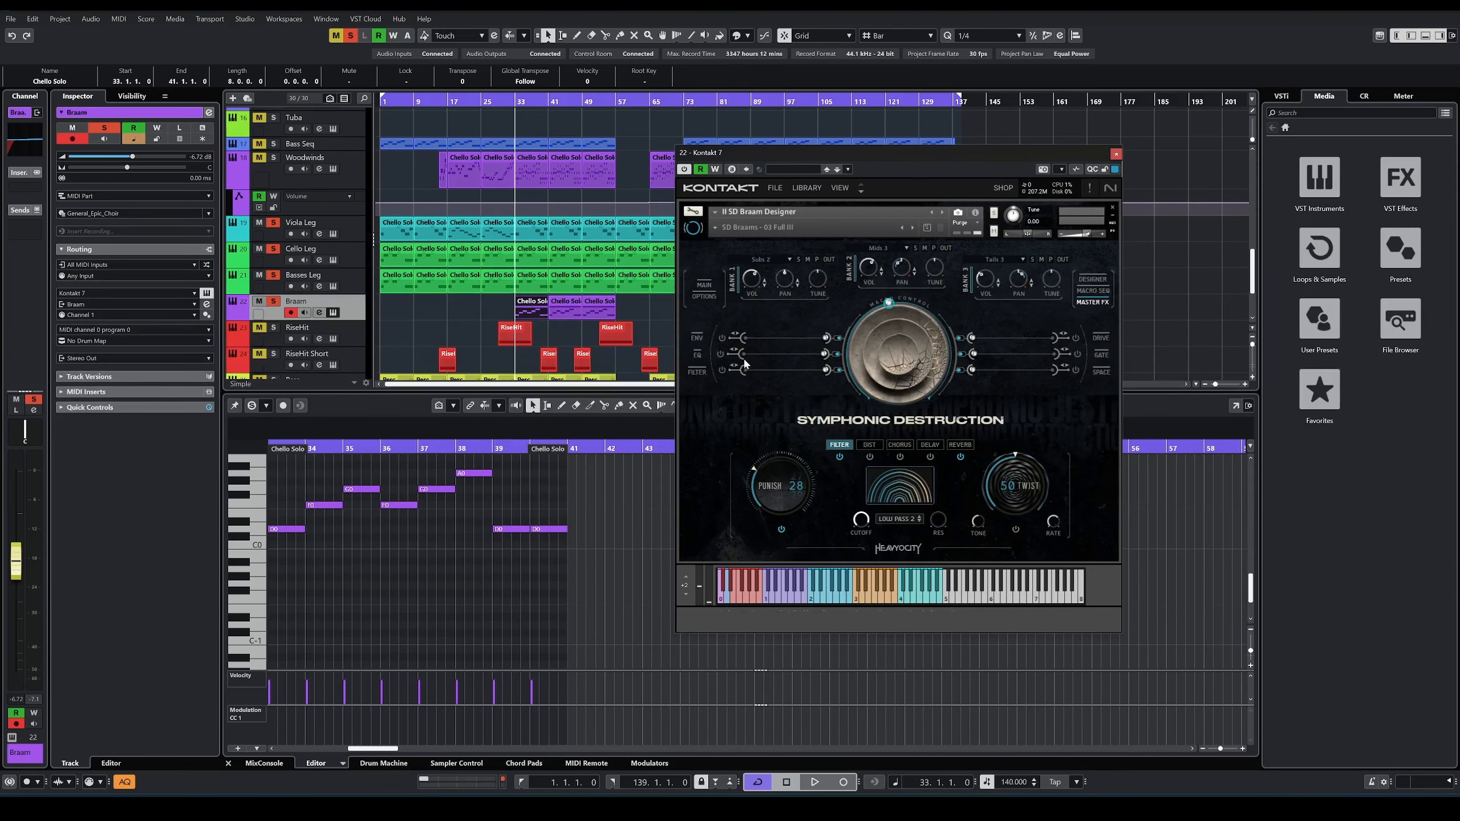
click(1116, 154)
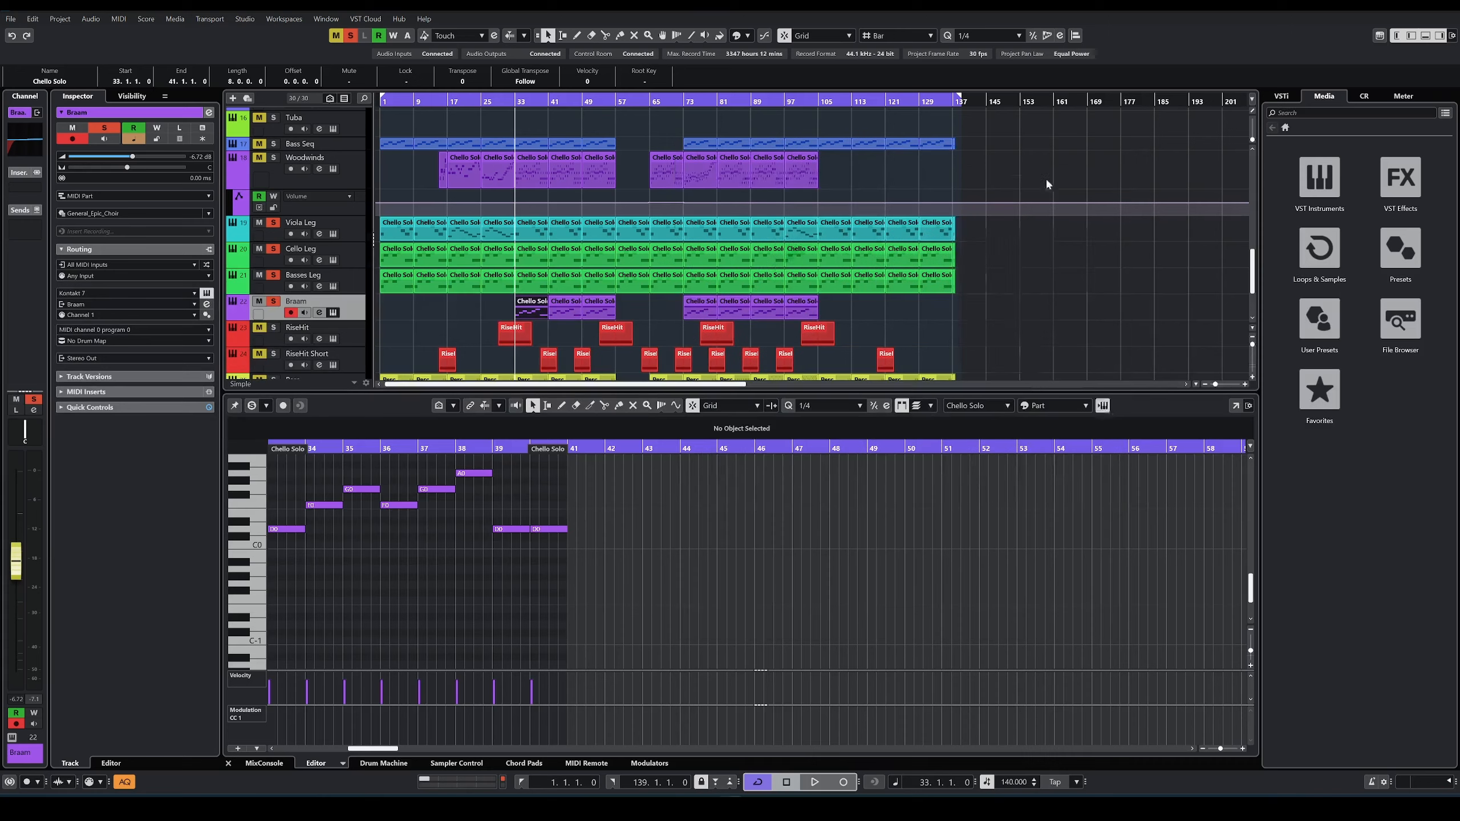
Step: Play from bar 33 with only Viola Leg, Cello Leg, Basses Leg and Braam soloed, and stop playback
key(space)
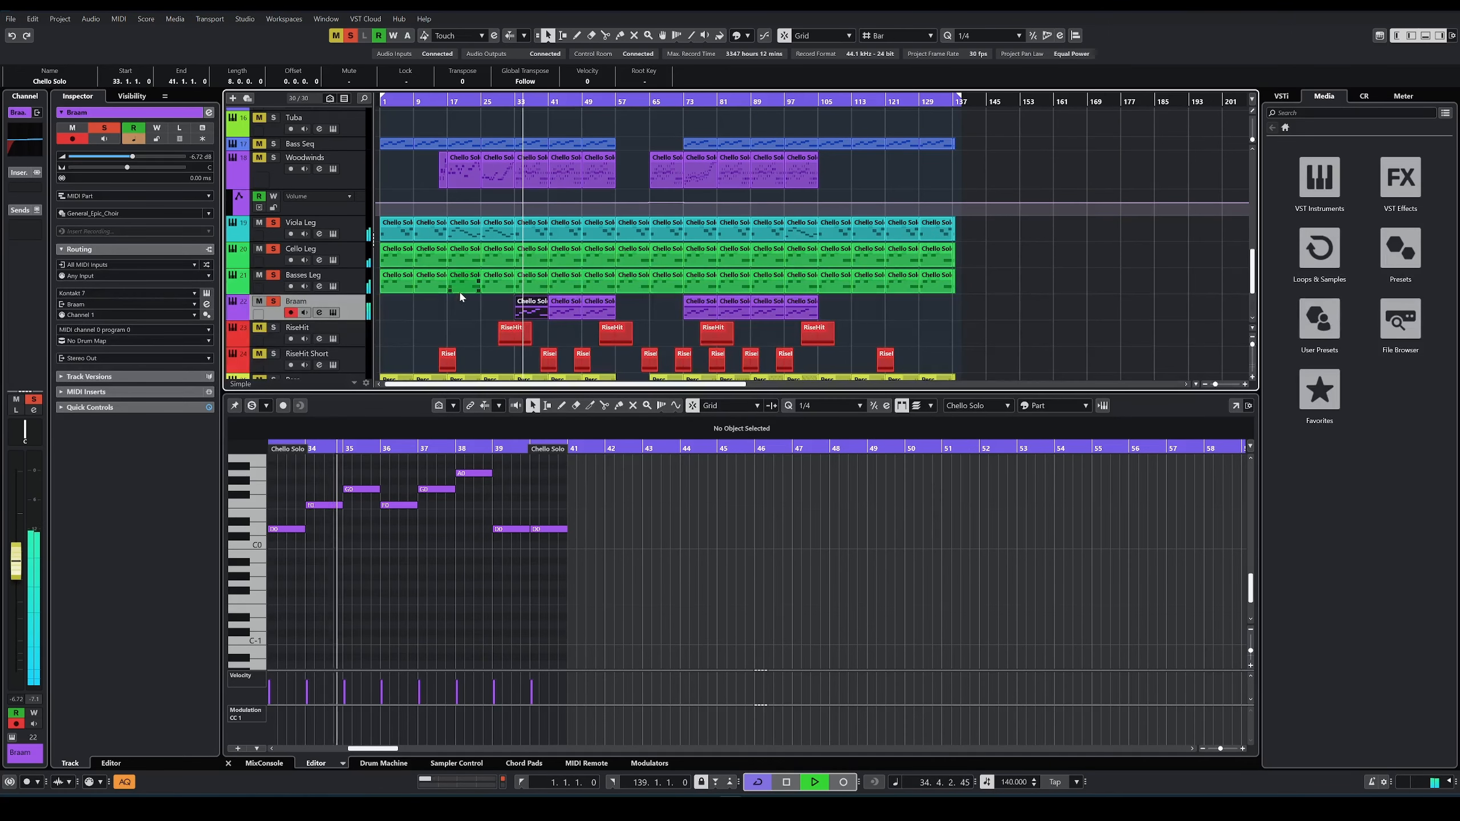
scroll(449, 294, up, 2)
scroll(450, 294, up, 2)
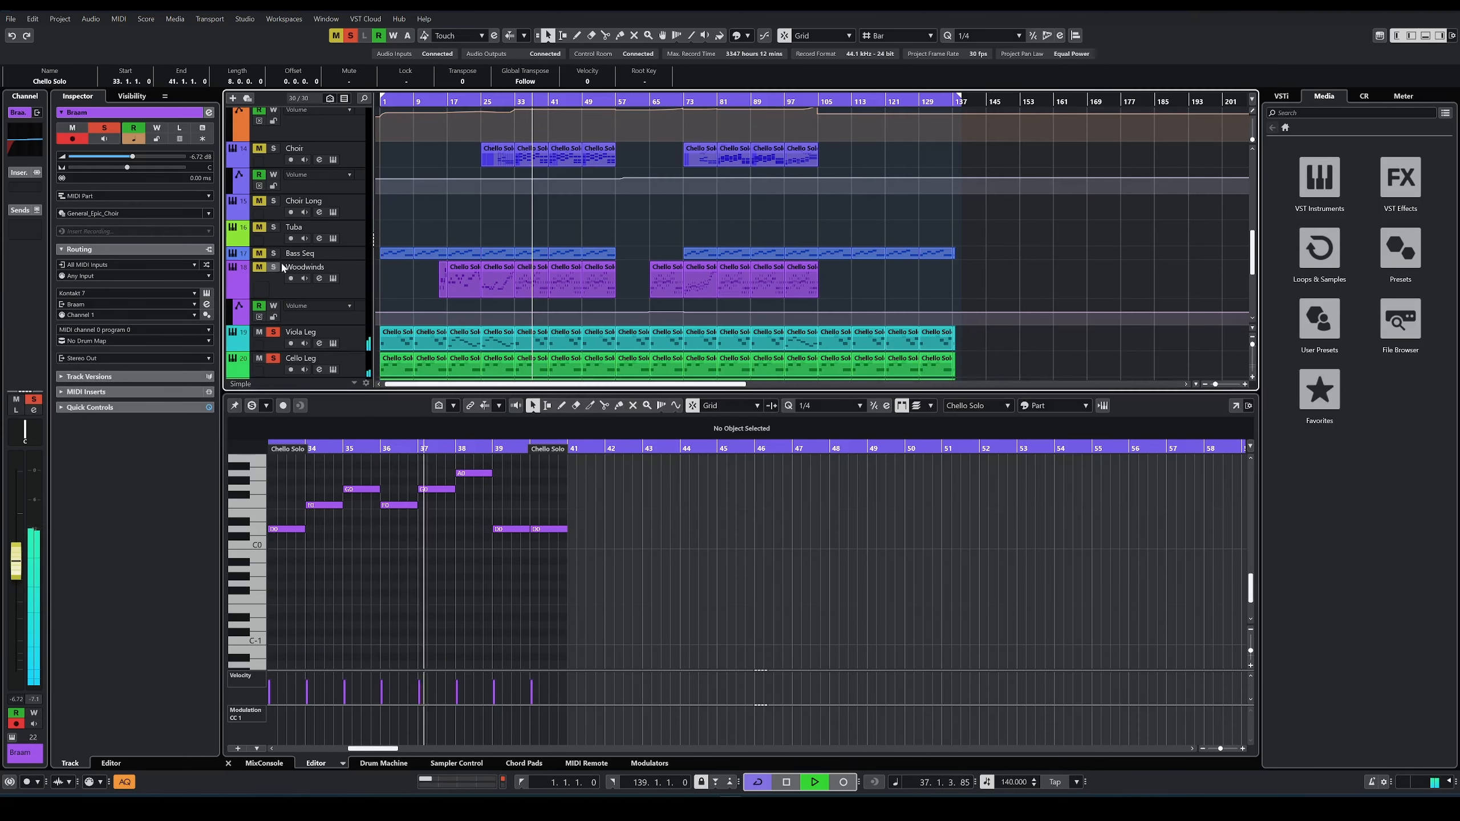
scroll(568, 244, up, 5)
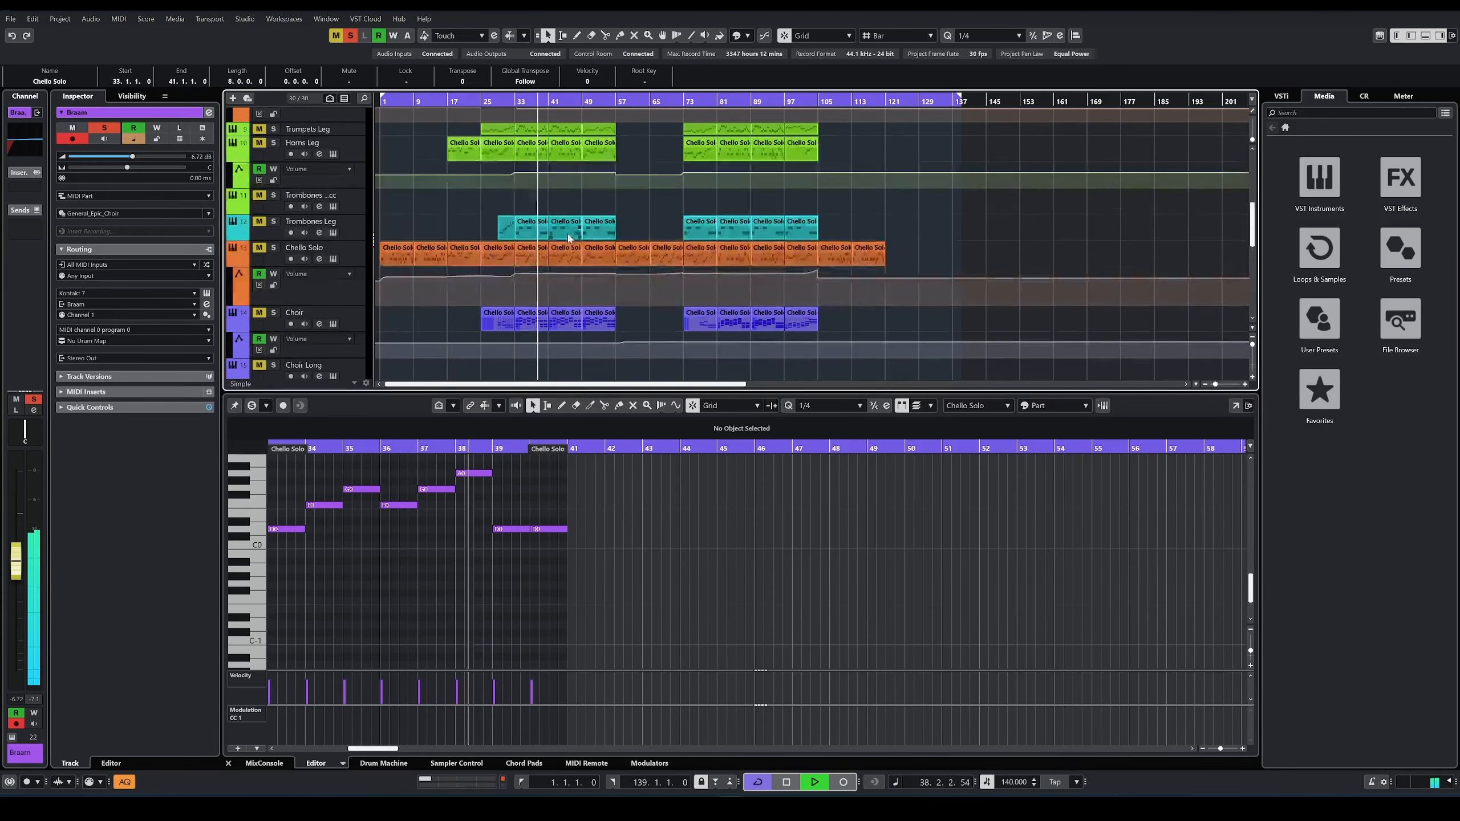
scroll(568, 244, down, 5)
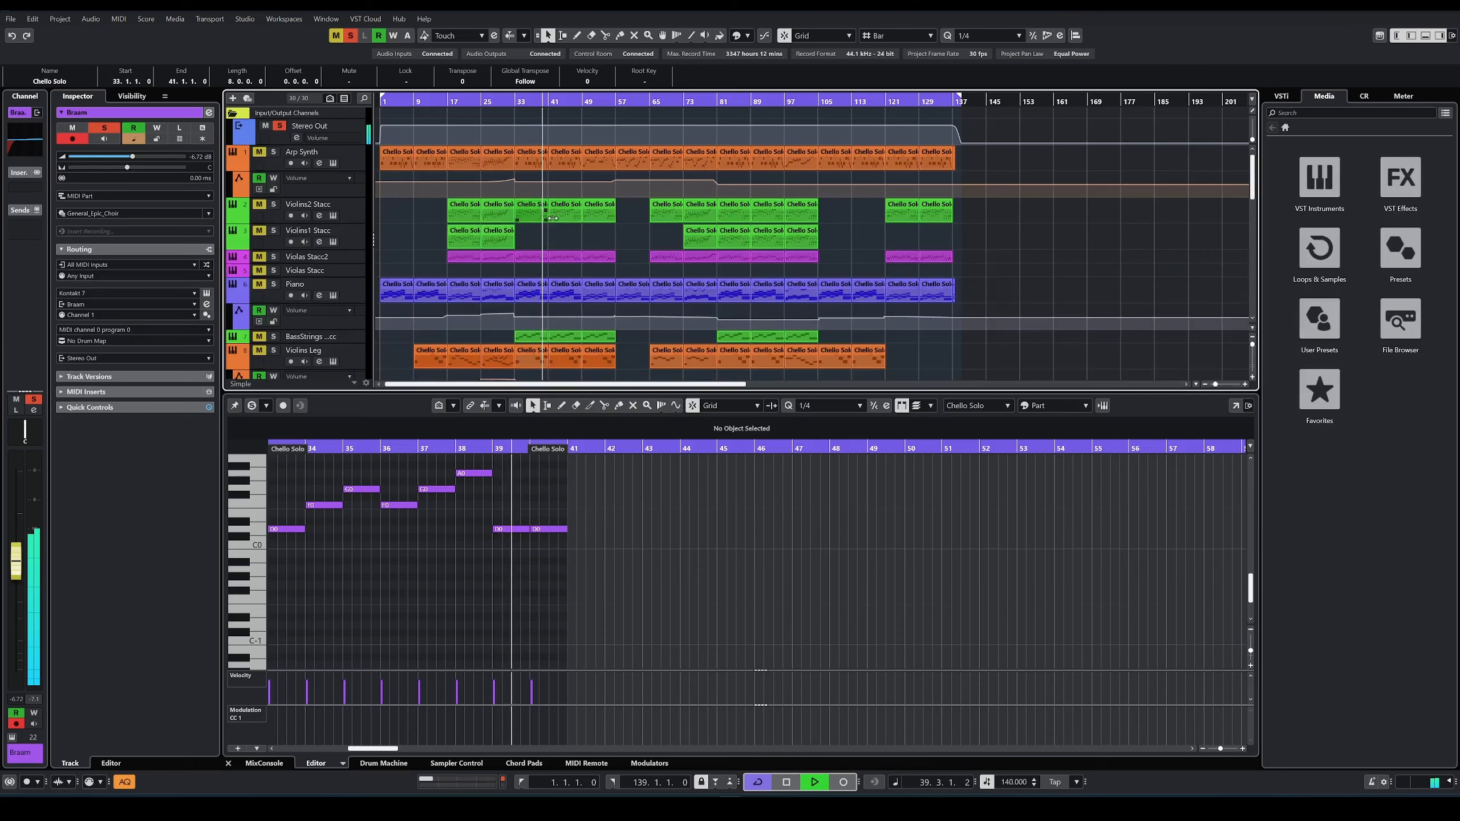
key(space)
Step: Deactivate all solos and audition the full arrangement from bar 33 with the RiseHit track muted
scroll(577, 224, down, 5)
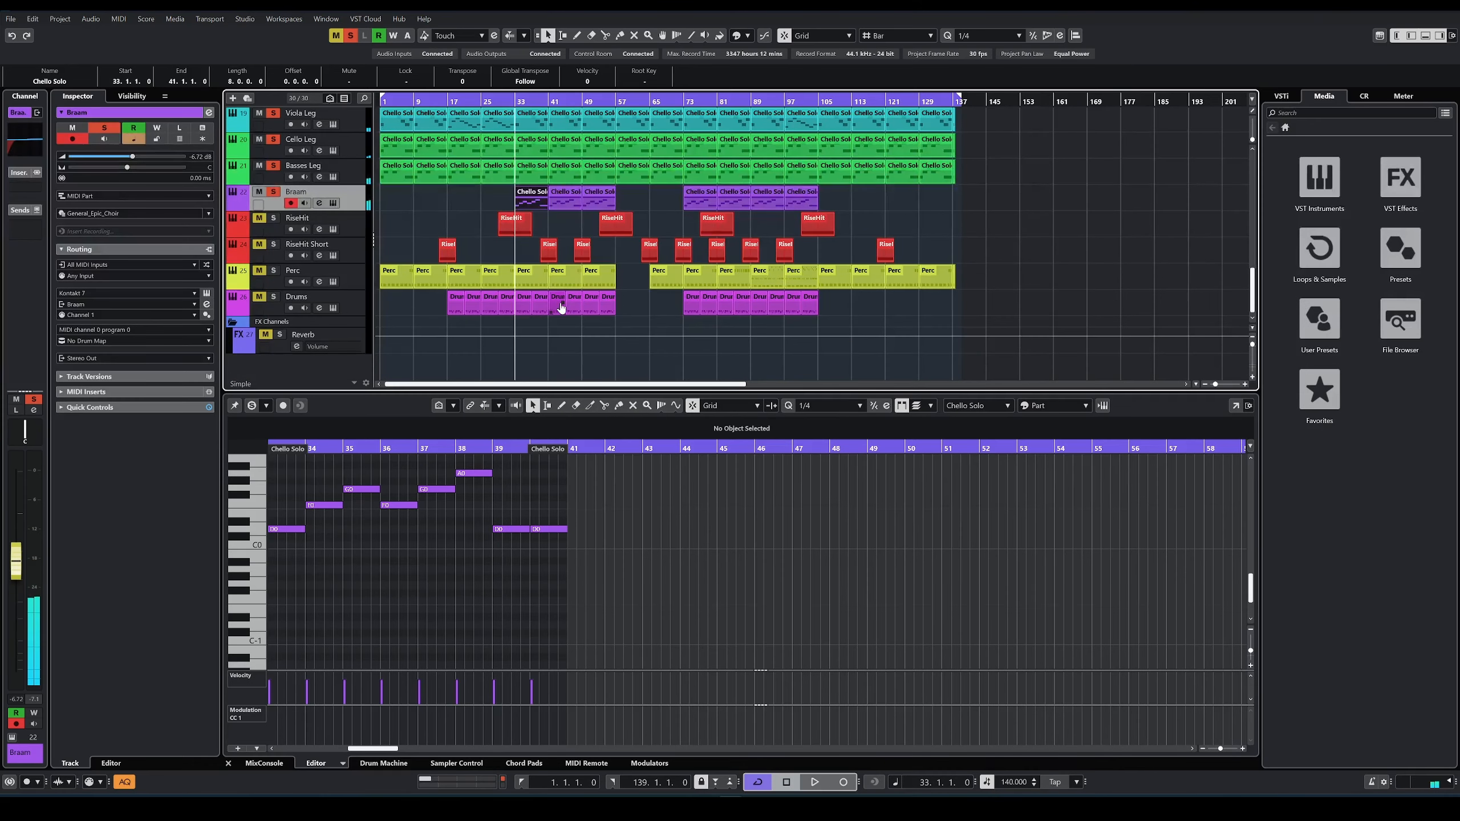
click(350, 35)
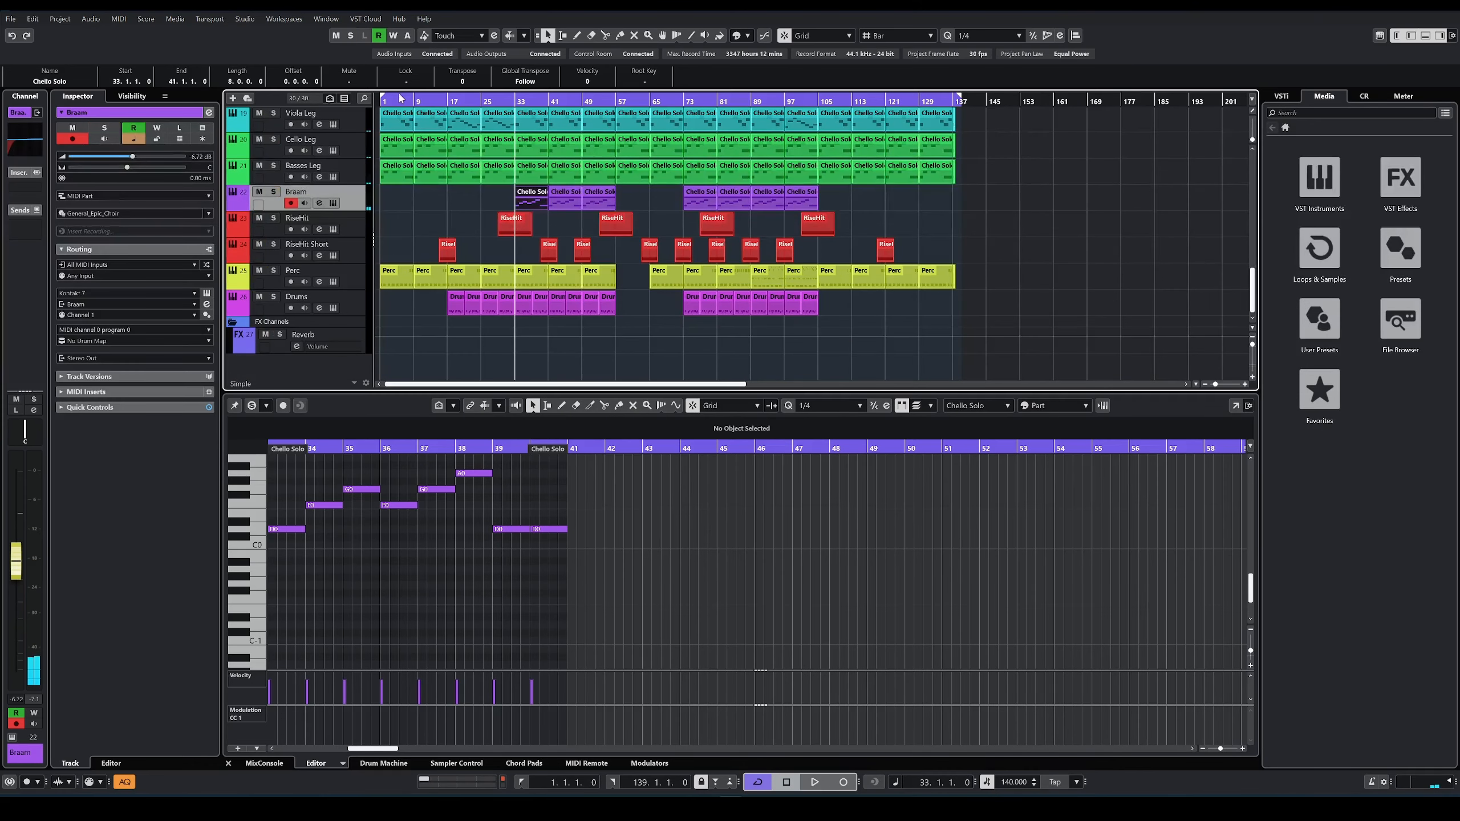
scroll(591, 192, up, 3)
scroll(594, 265, down, 3)
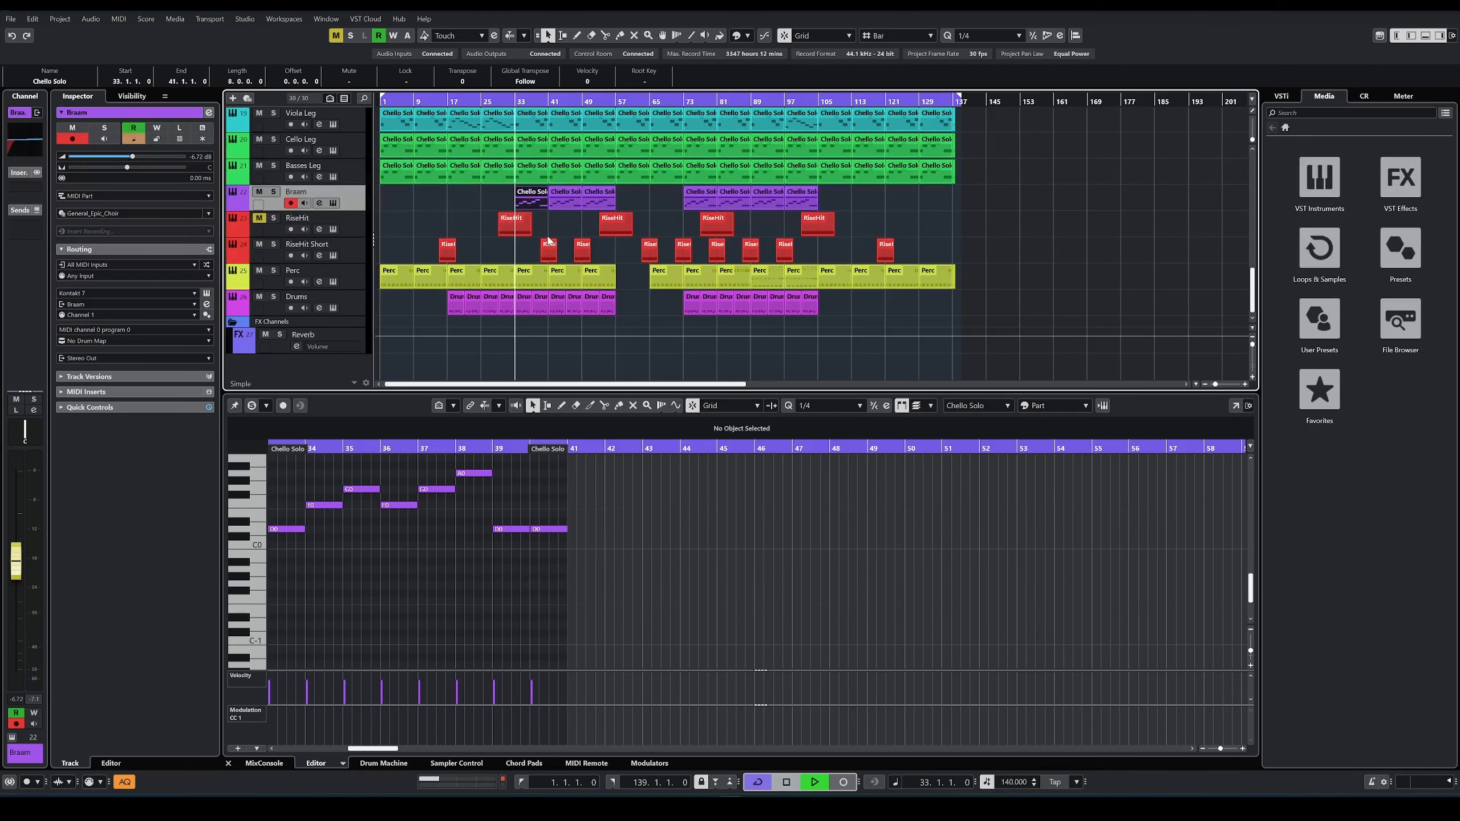
key(space)
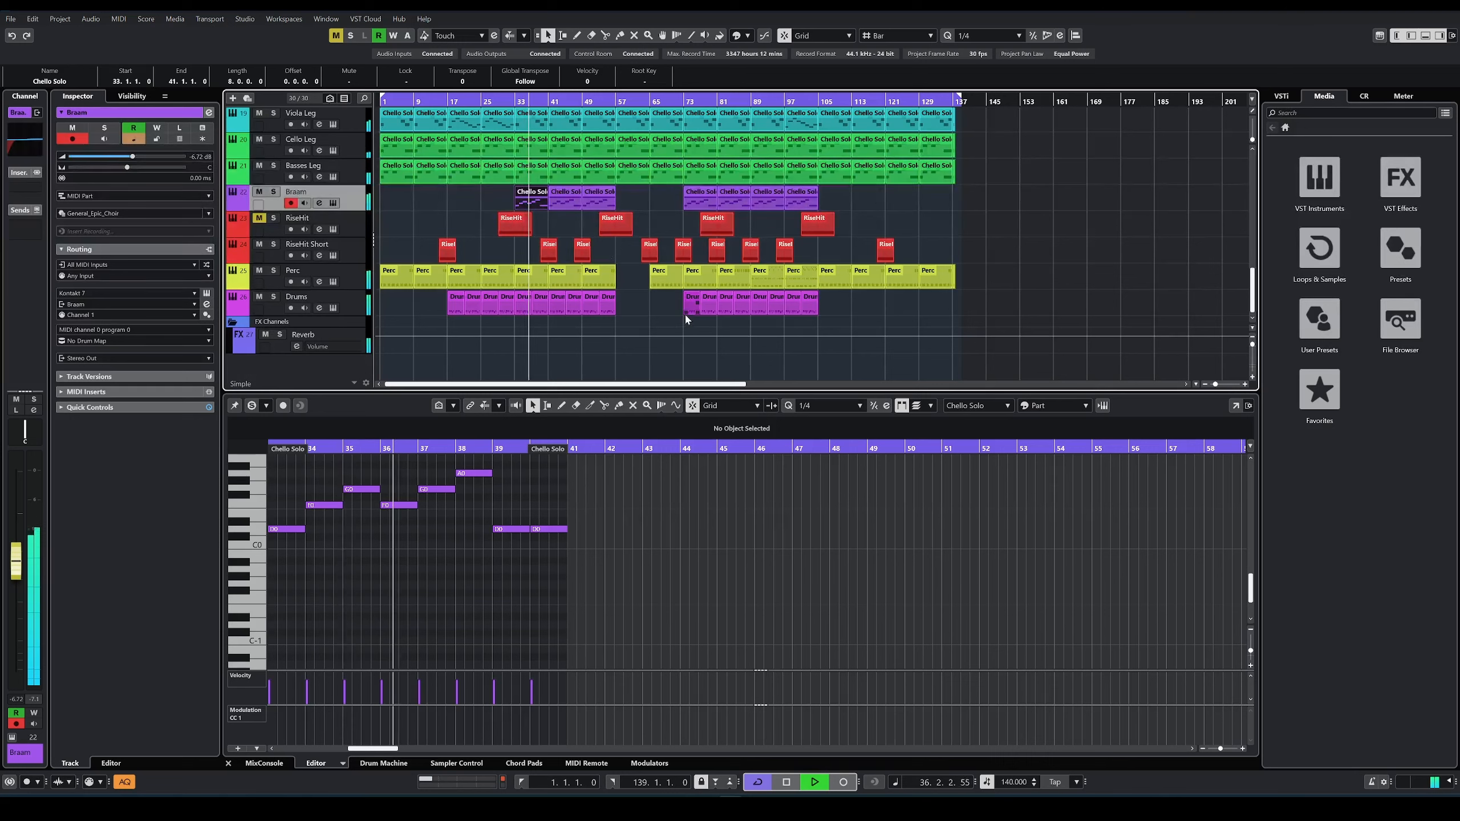
scroll(686, 323, up, 3)
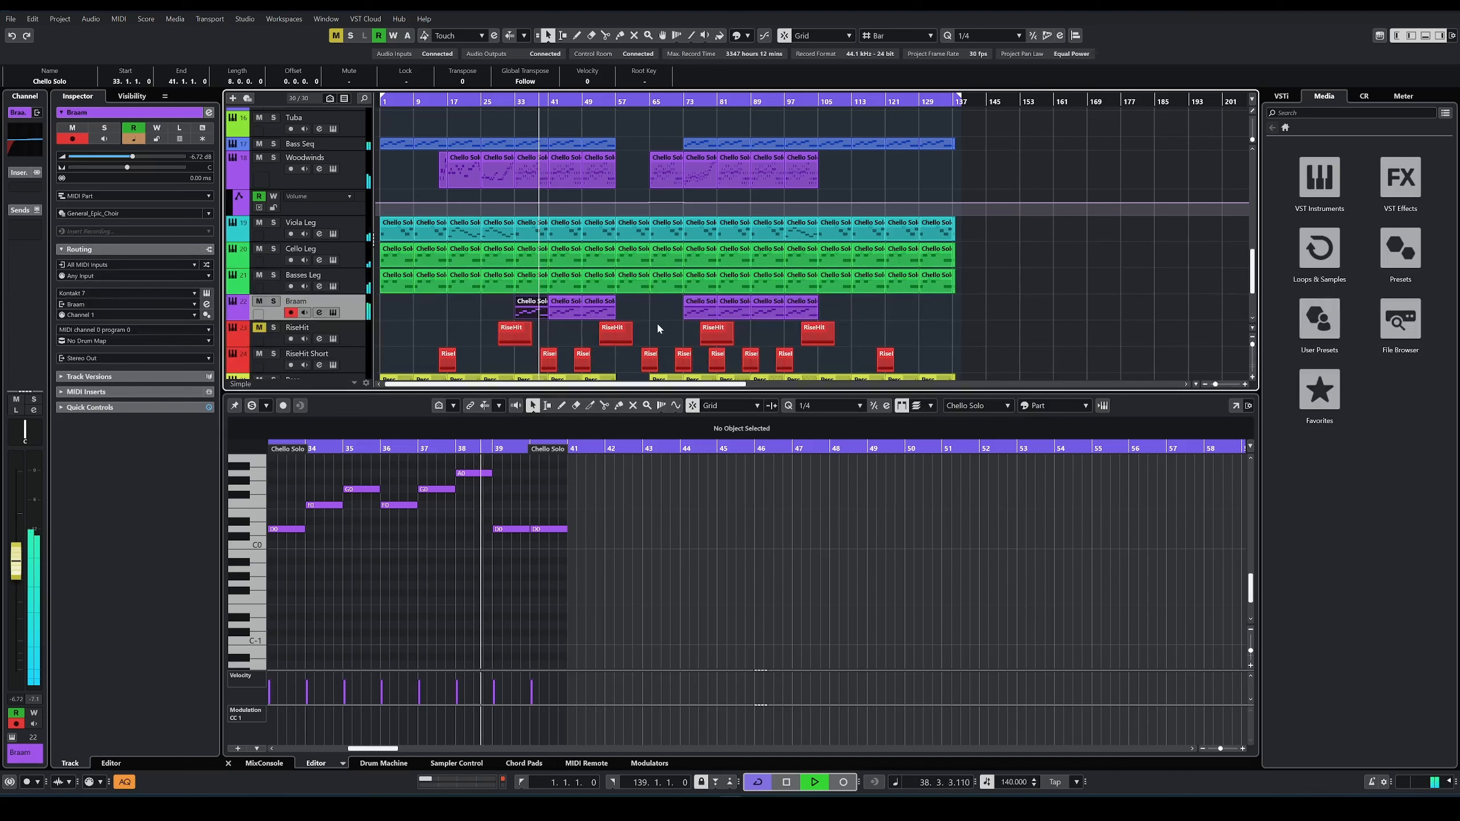
key(space)
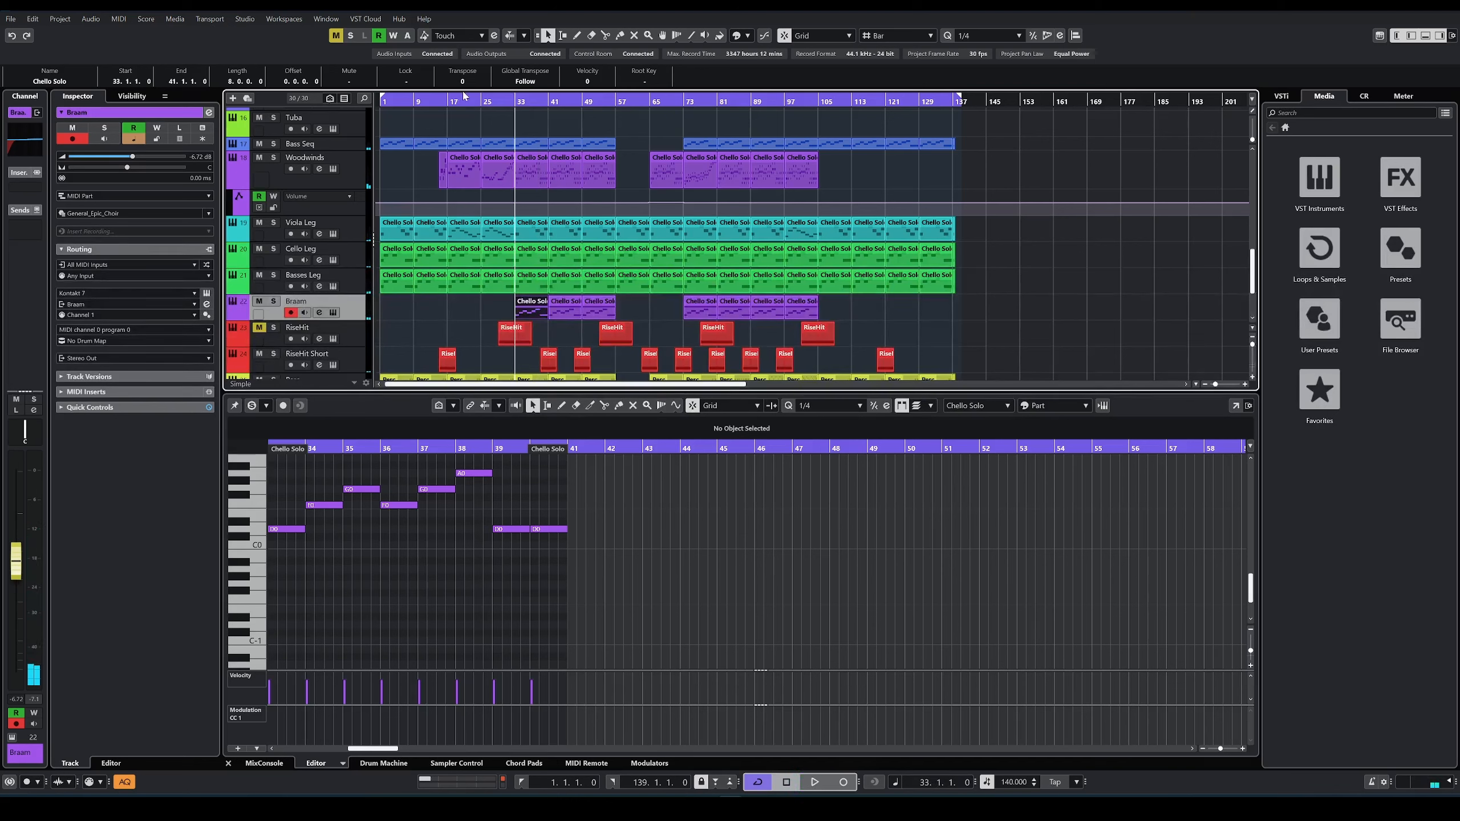
Step: Move the playhead to bar 57 and play from there while reviewing which tracks have parts in that section
scroll(607, 175, up, 4)
click(615, 100)
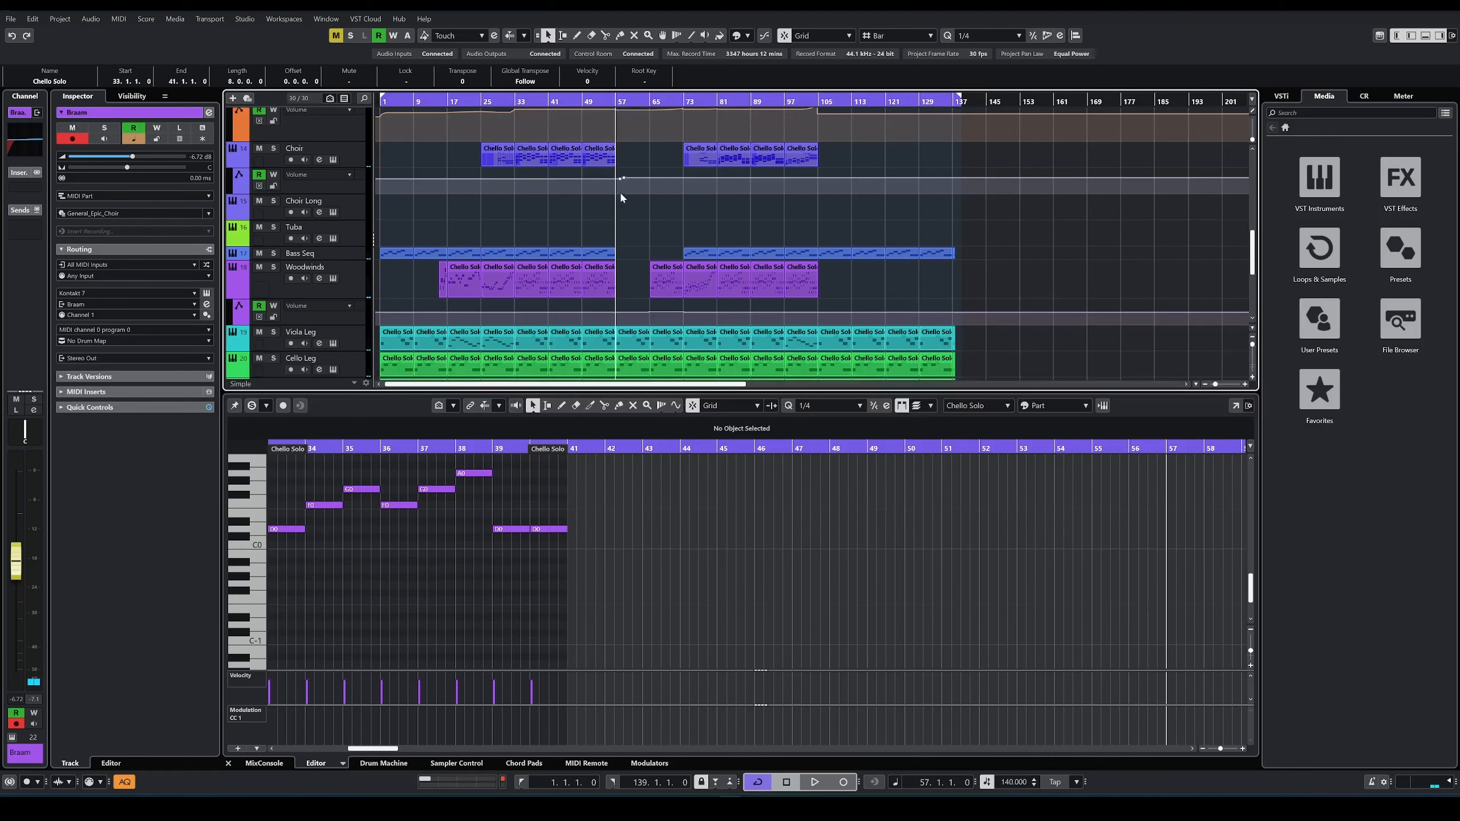
scroll(621, 198, down, 5)
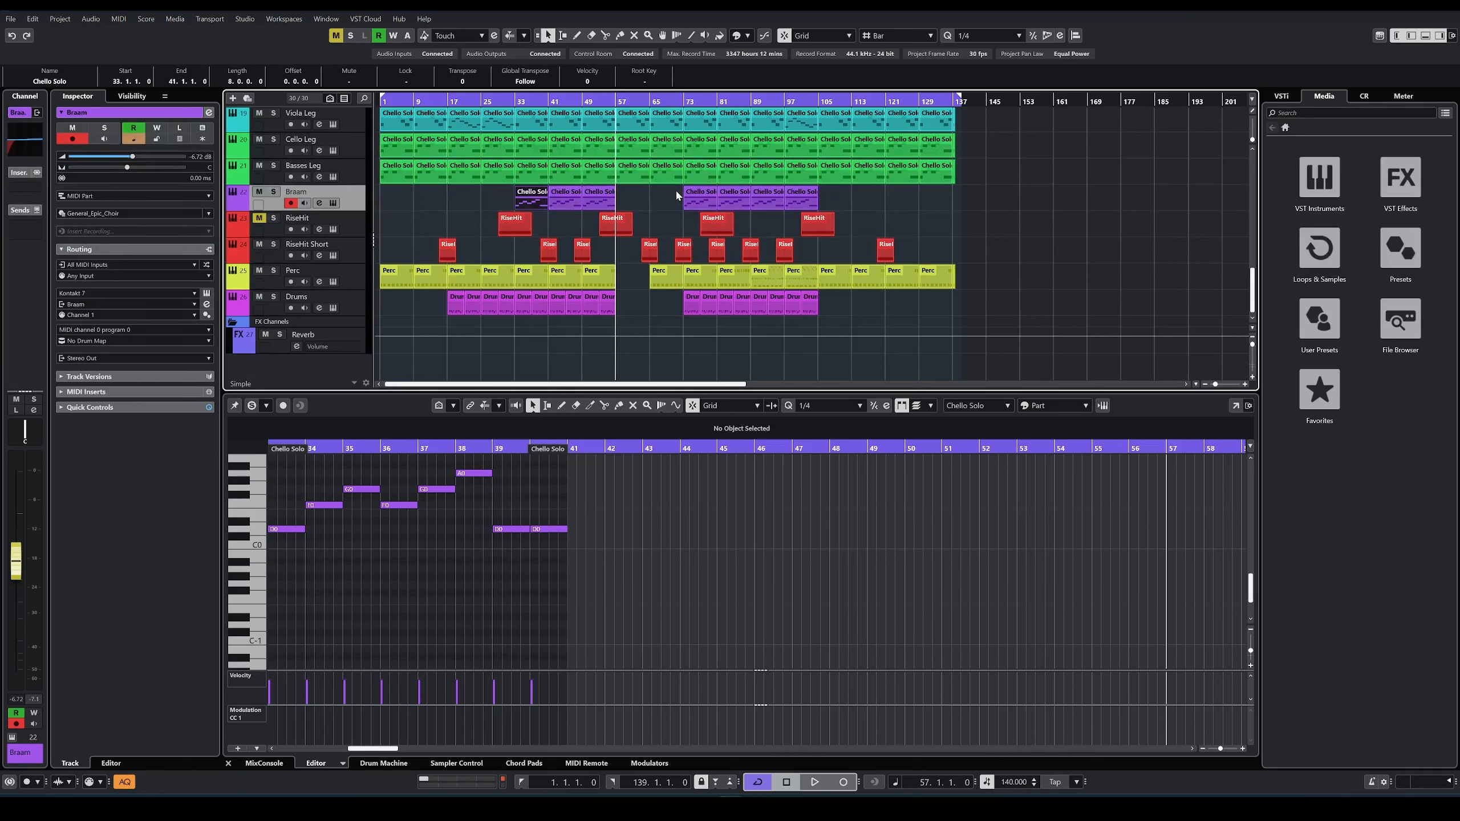
key(space)
scroll(637, 252, up, 5)
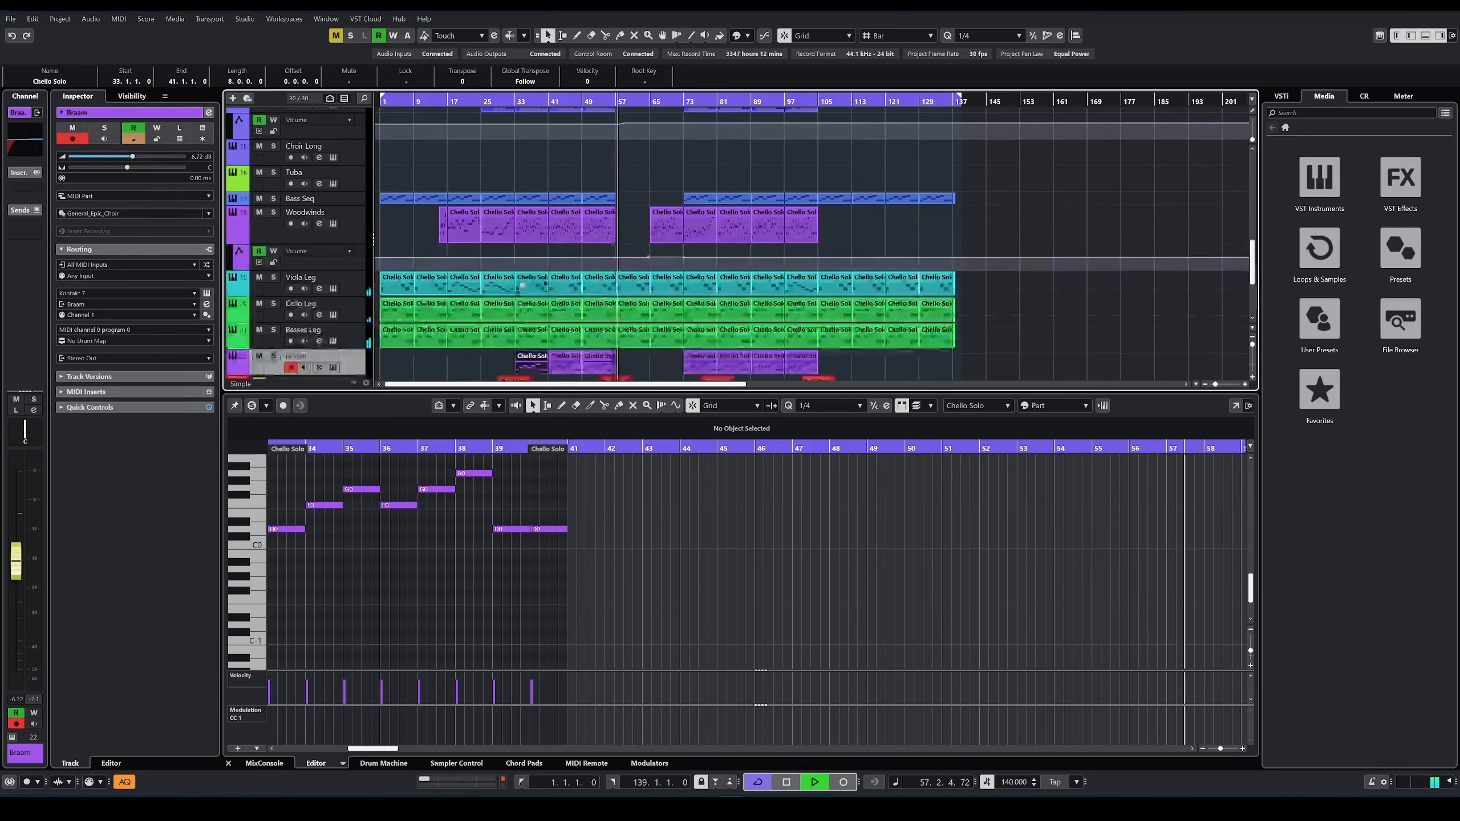
scroll(281, 327, down, 2)
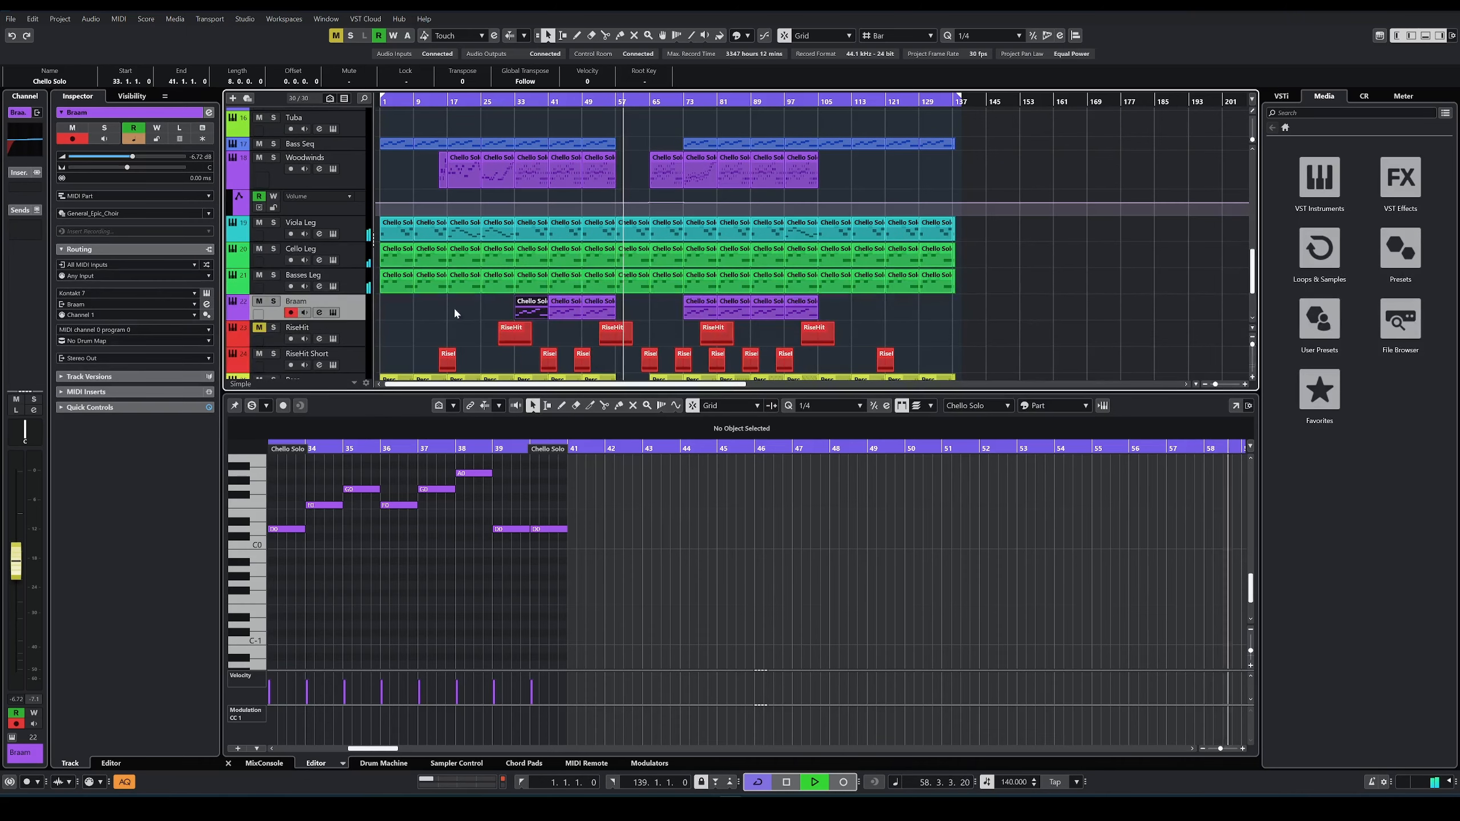
scroll(646, 326, up, 5)
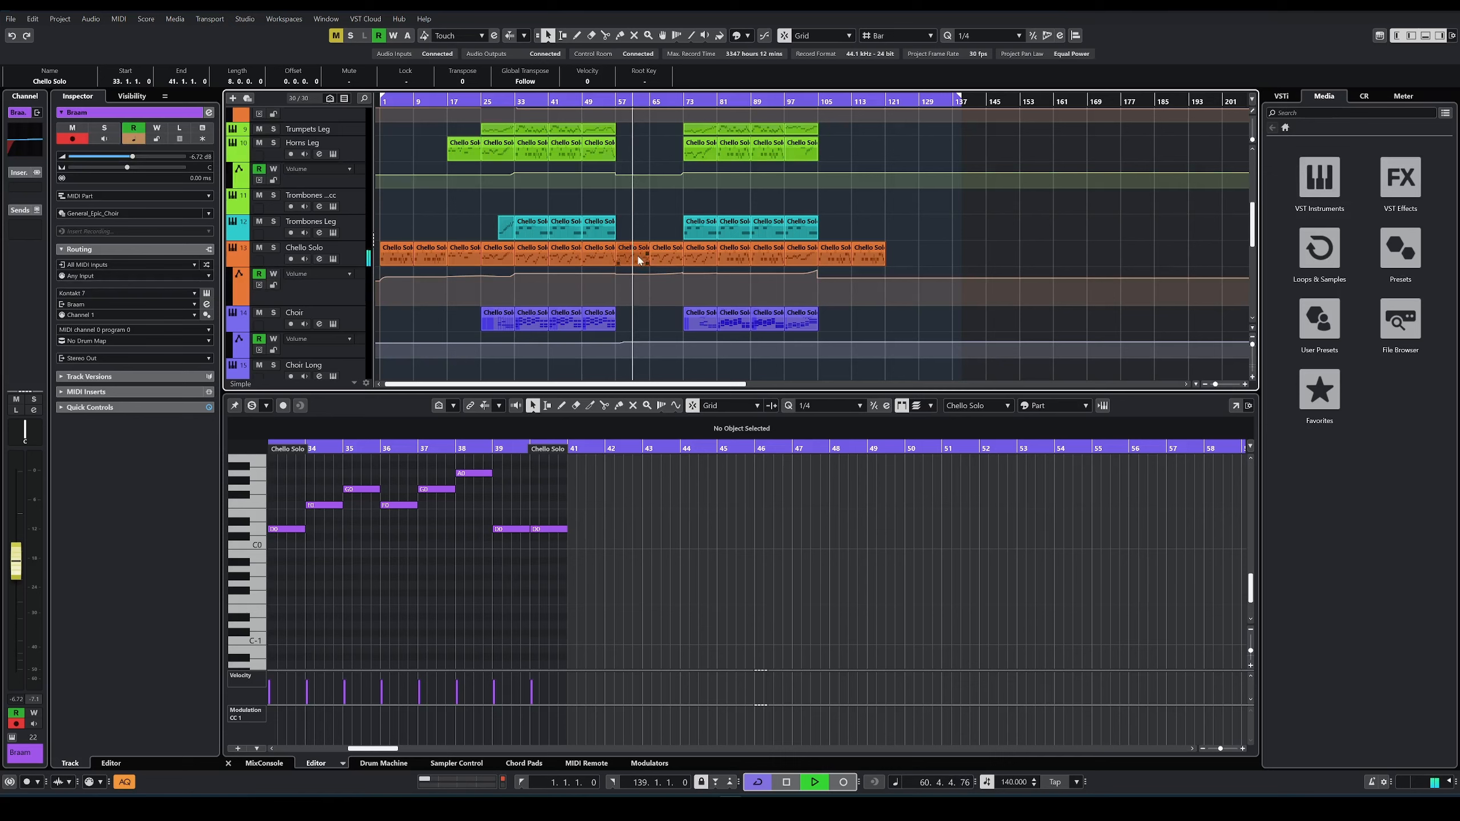
Step: View the notes of the Chello Solo part at bar 57 and the Woodwinds and Violas Stacc2 parts at bar 65 during playback
scroll(644, 230, up, 5)
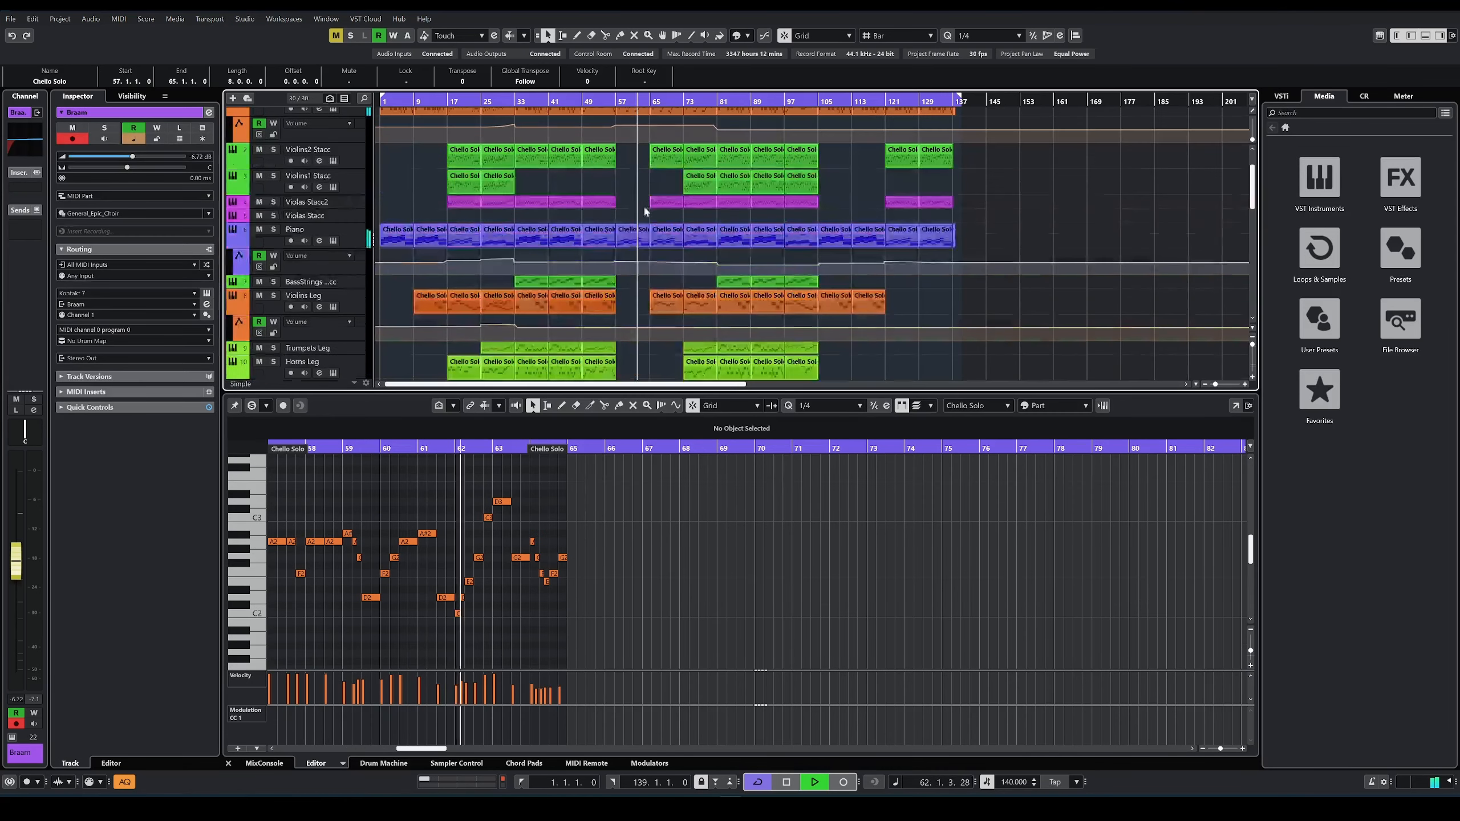
scroll(638, 242, down, 10)
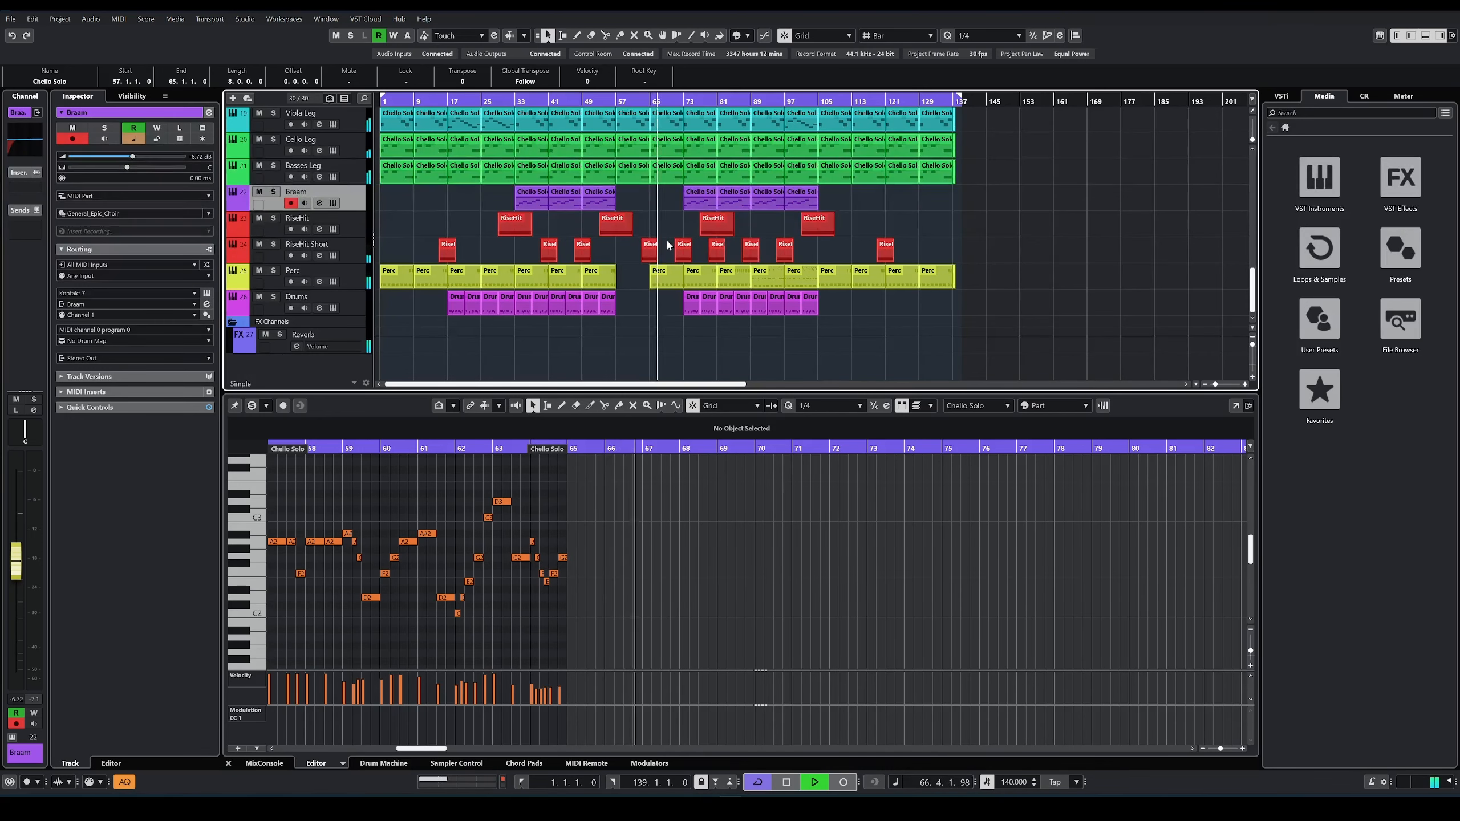
scroll(668, 246, up, 5)
click(665, 280)
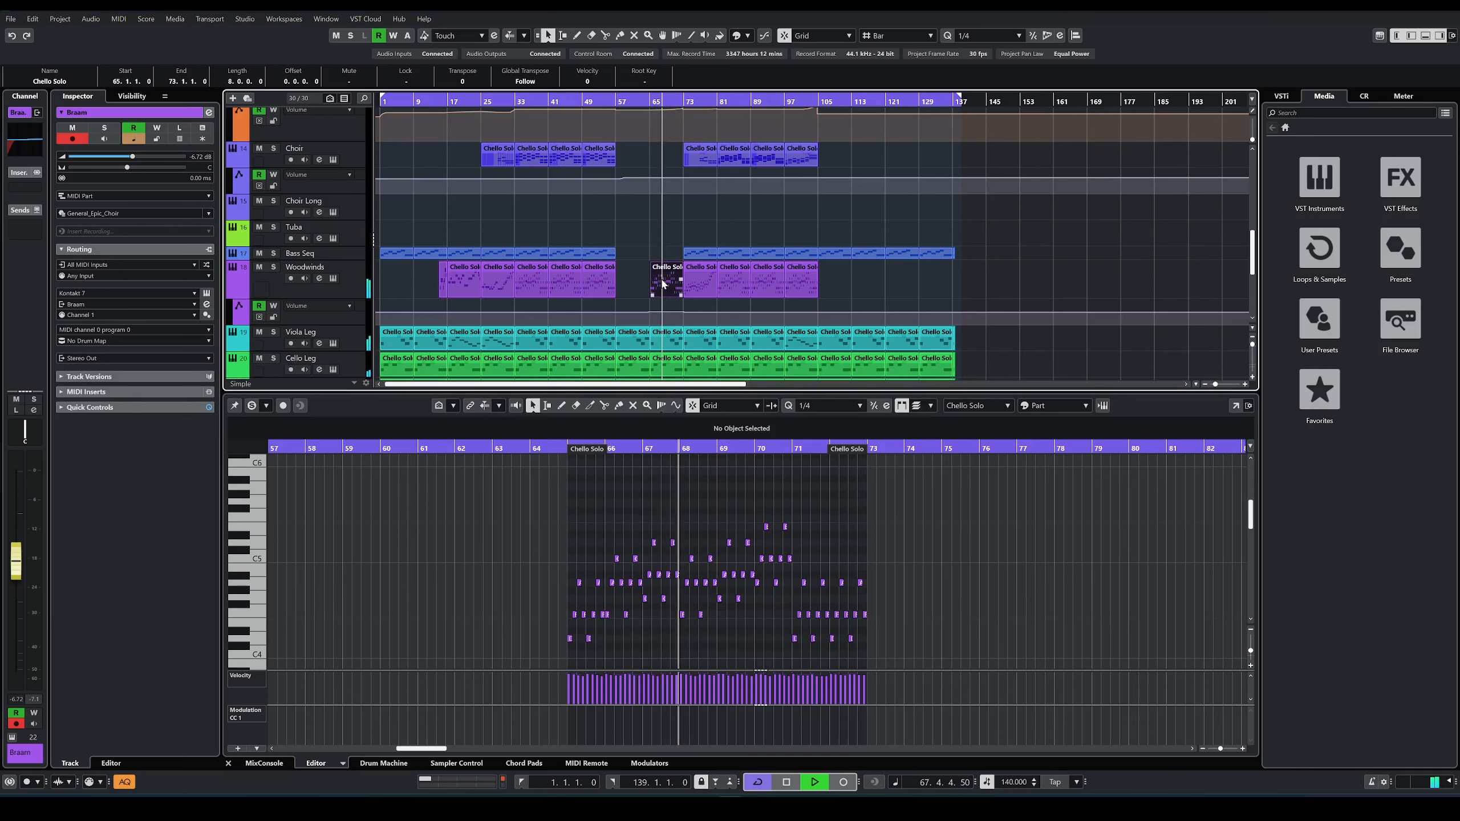
scroll(623, 259, up, 5)
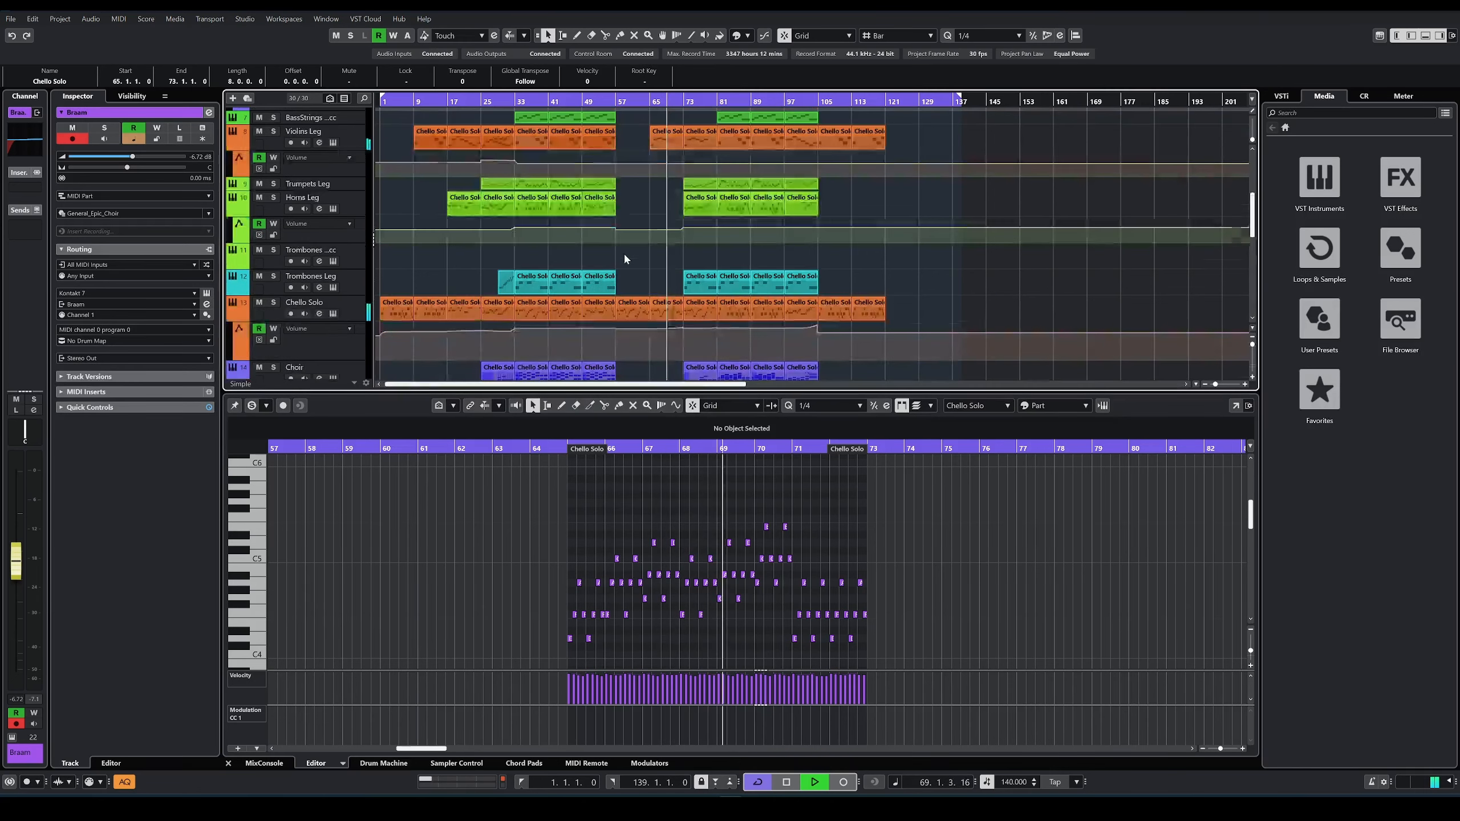
scroll(633, 241, up, 6)
click(667, 202)
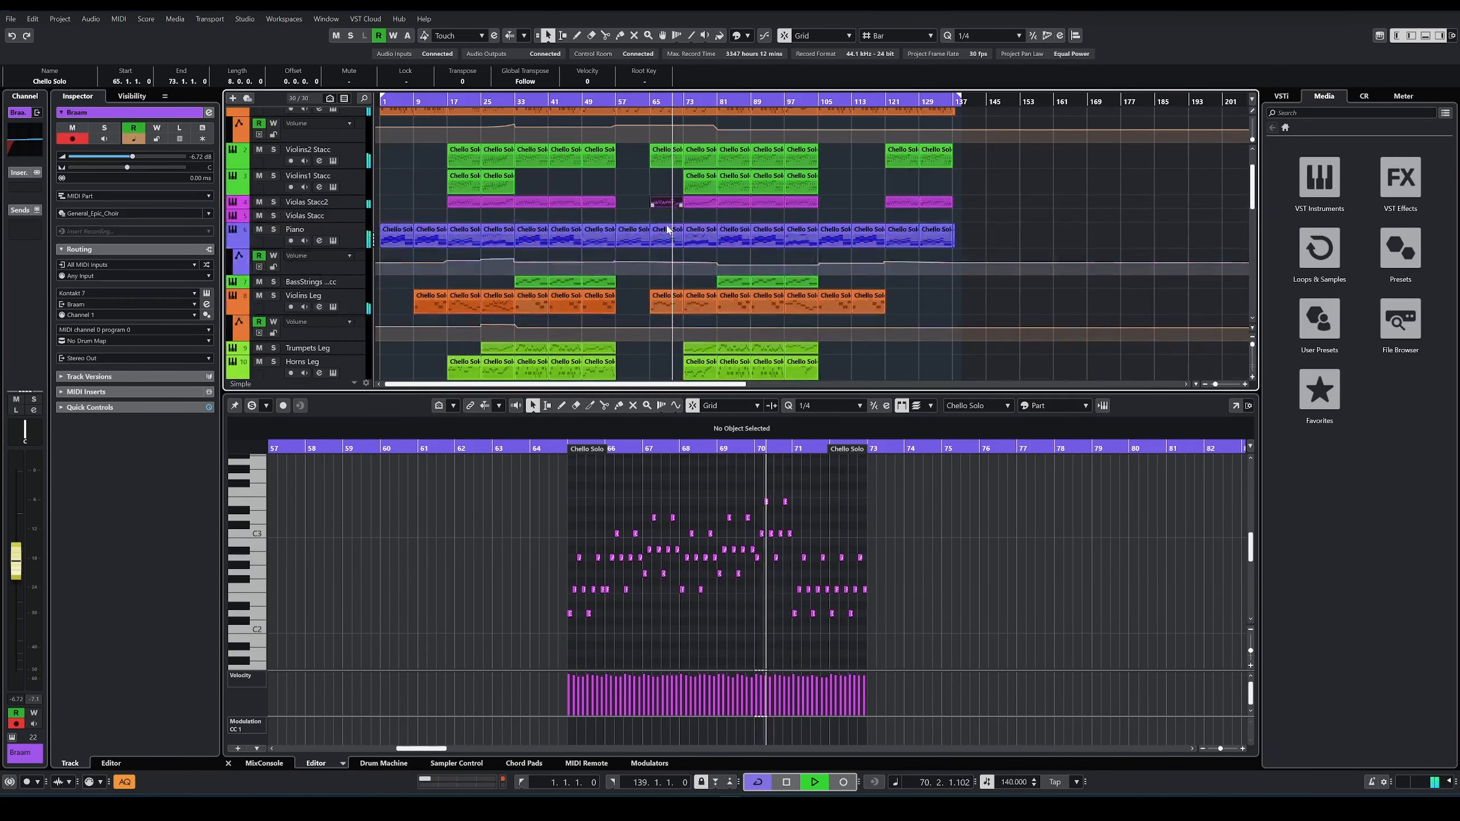
Step: View the notes of the Woodwinds part at bar 73 and the Choir parts at bars 73 and 81 during playback
scroll(683, 253, down, 12)
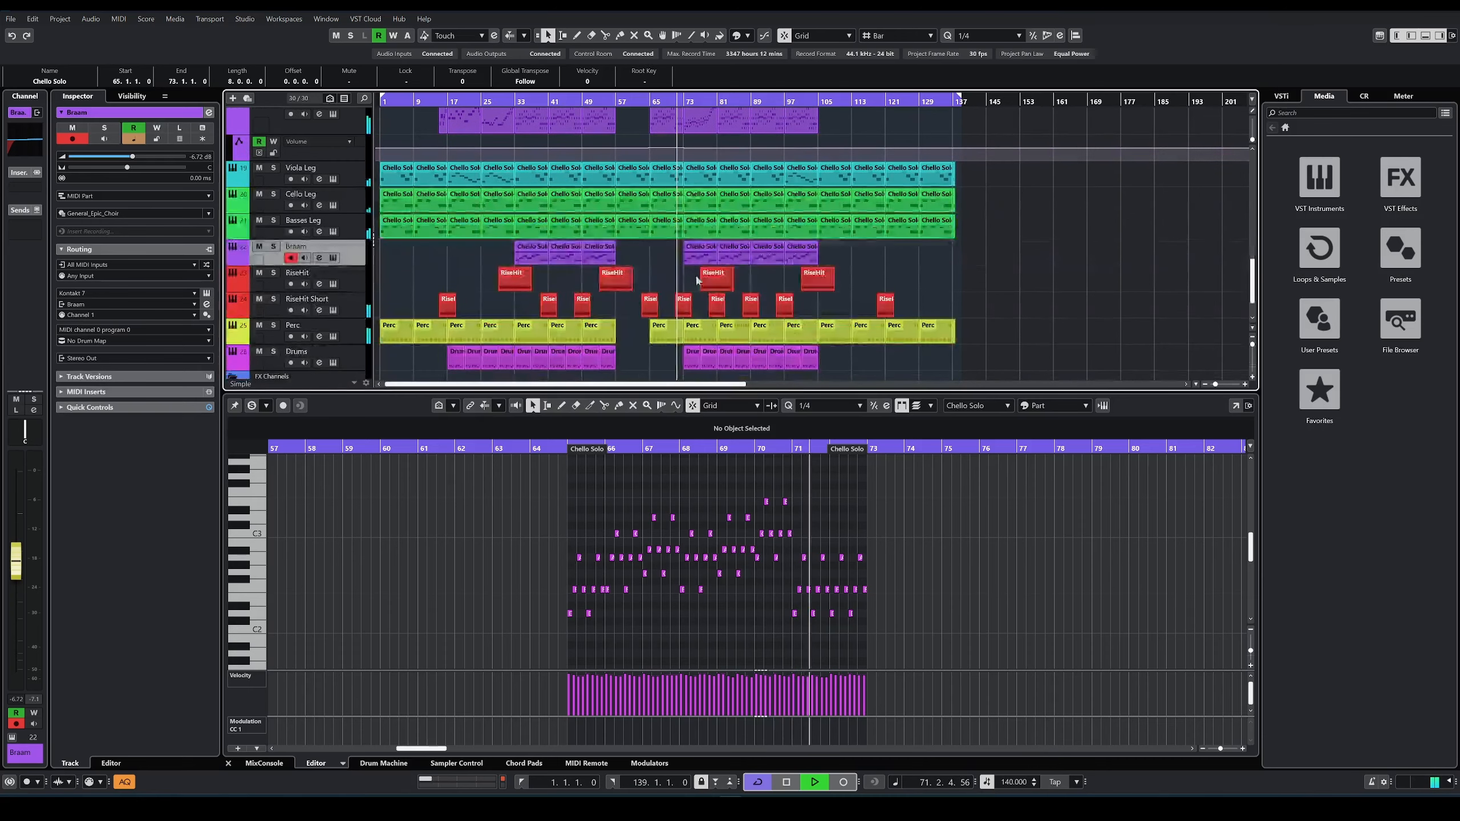
scroll(687, 296, down, 2)
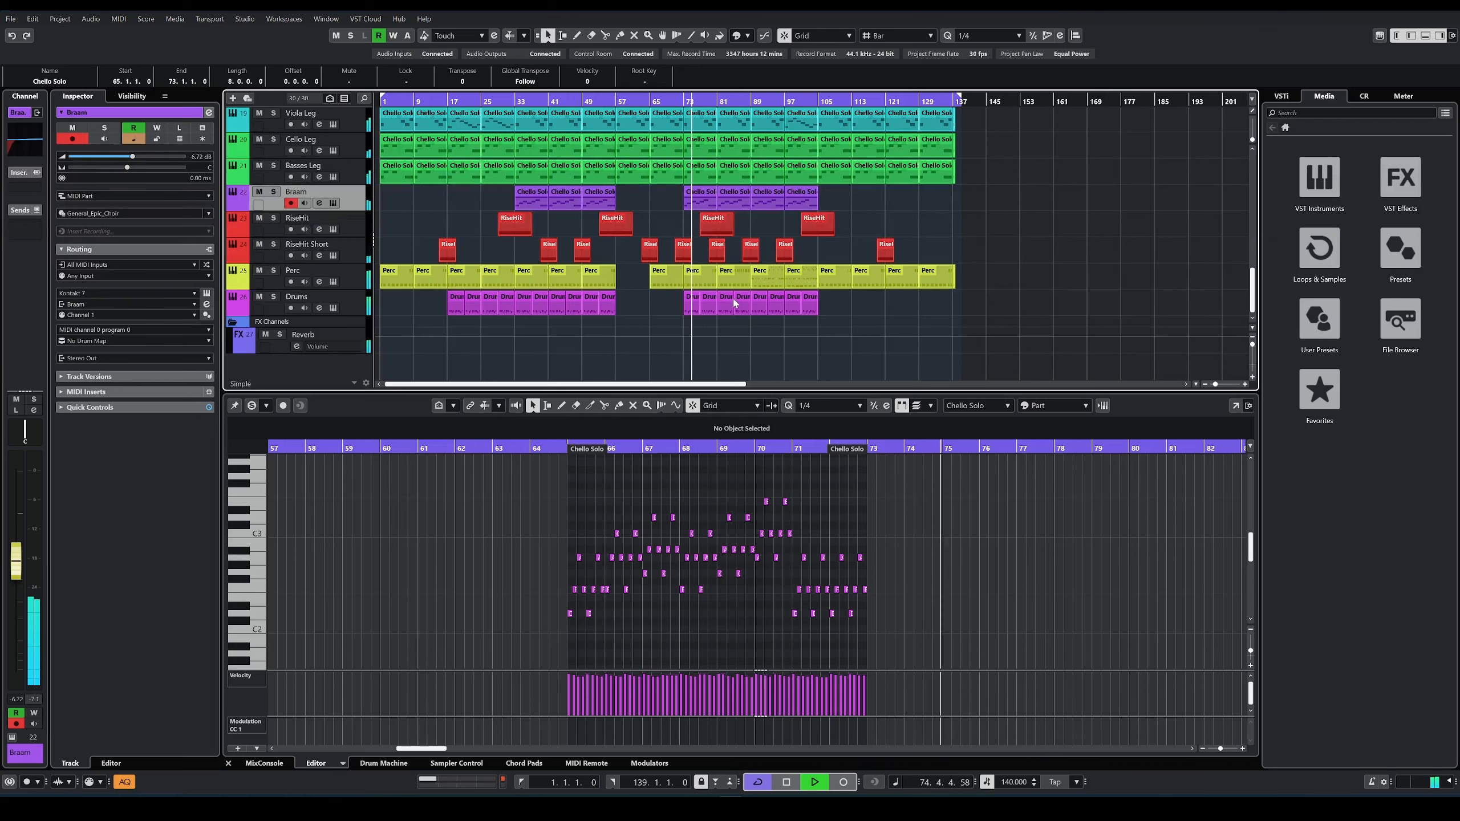
scroll(735, 303, up, 4)
scroll(757, 303, up, 4)
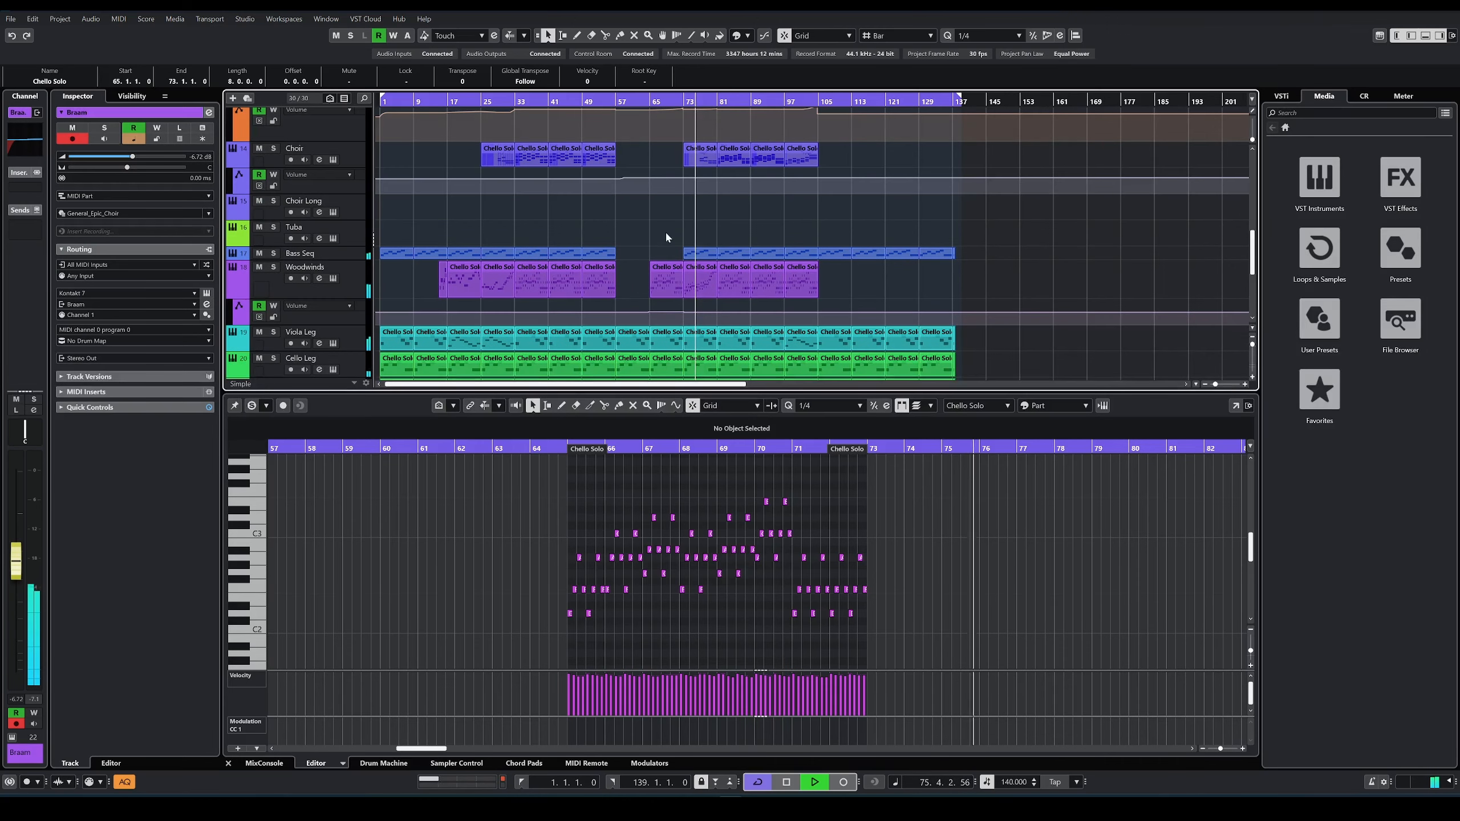
click(702, 281)
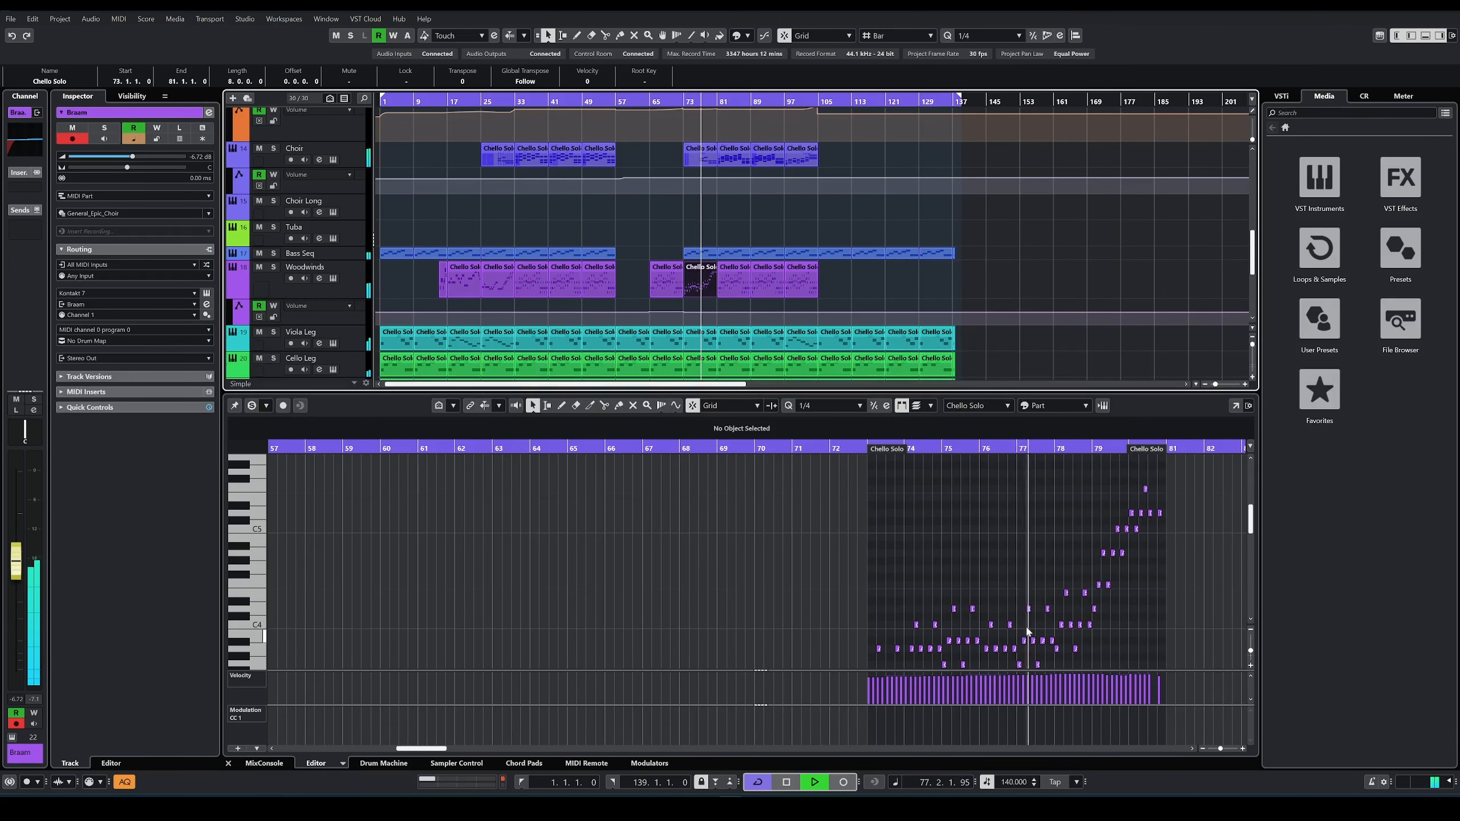
scroll(724, 183, up, 2)
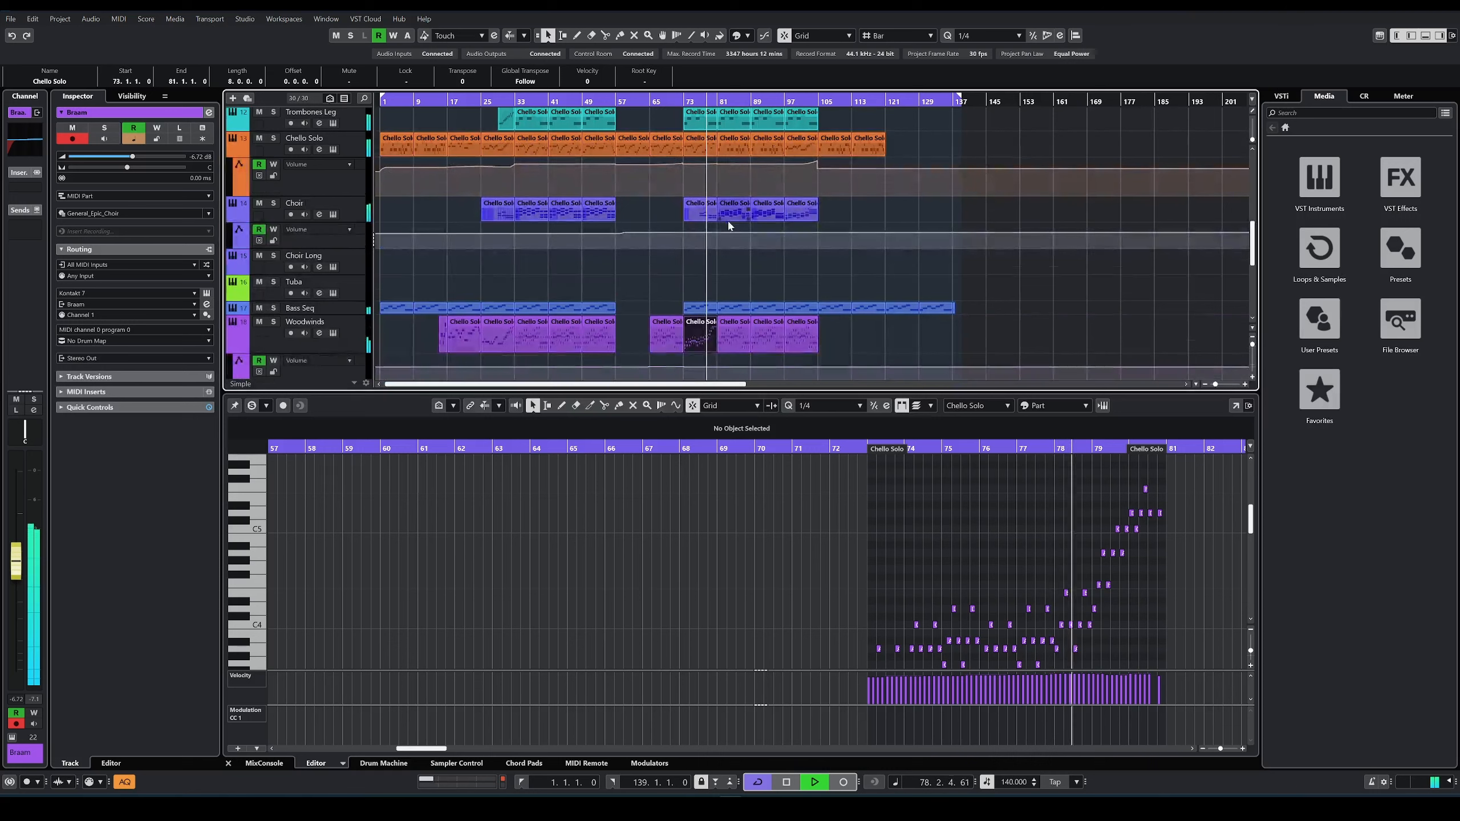
click(696, 209)
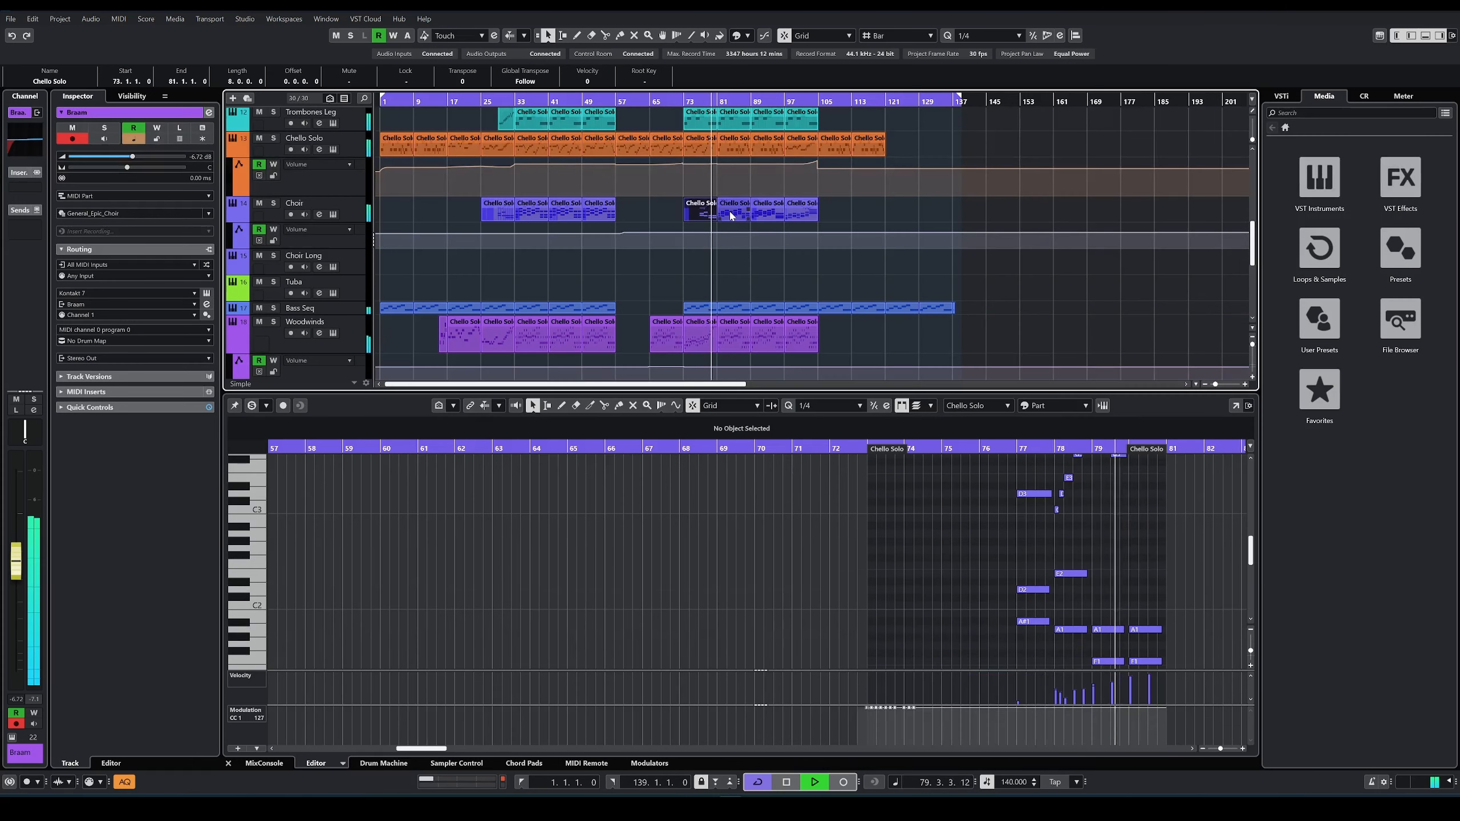
click(731, 215)
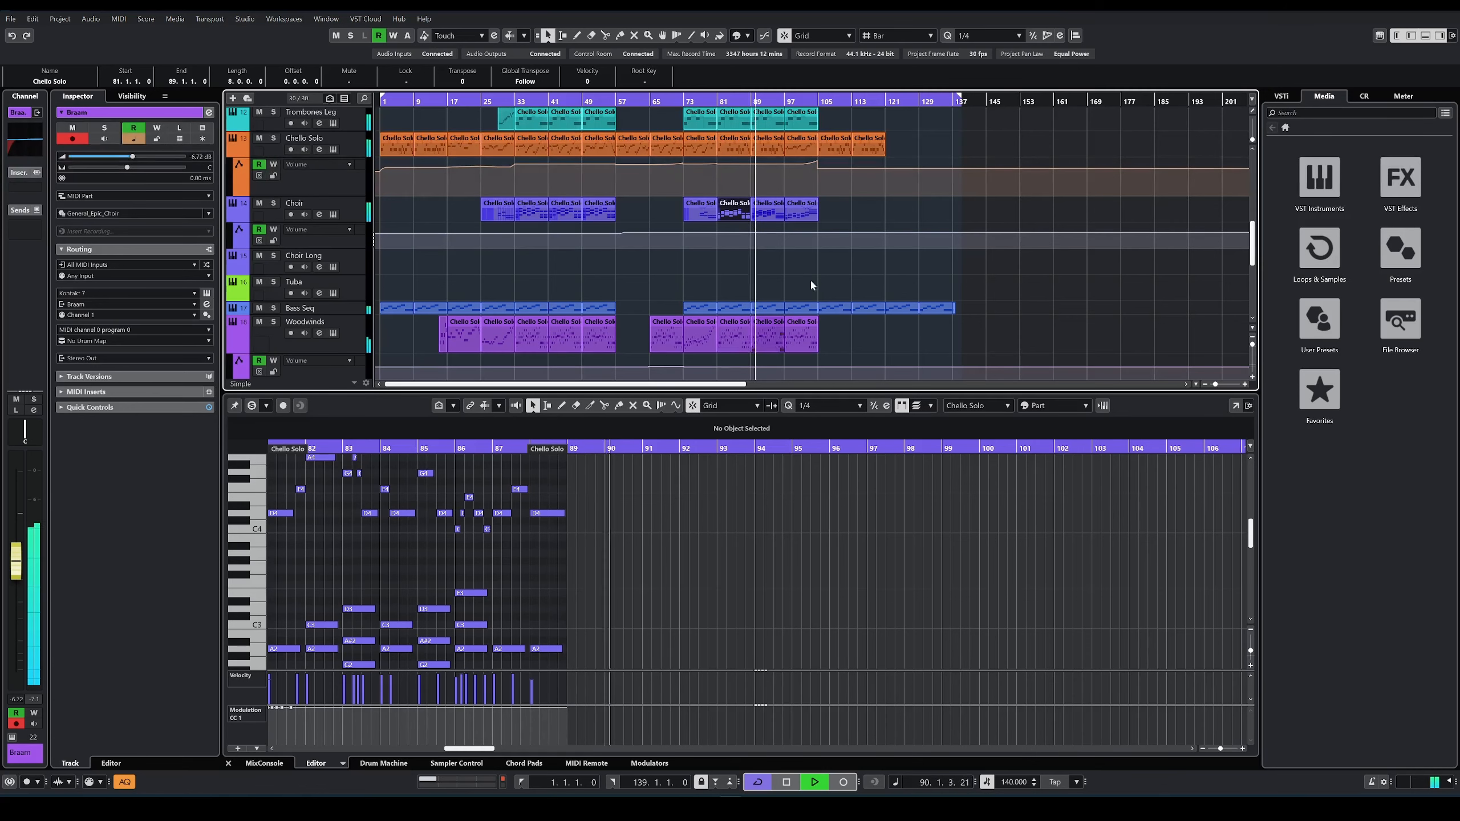
Step: View the notes of the Horns Leg part at bar 97 while the section plays through to bar 105
scroll(831, 287, up, 3)
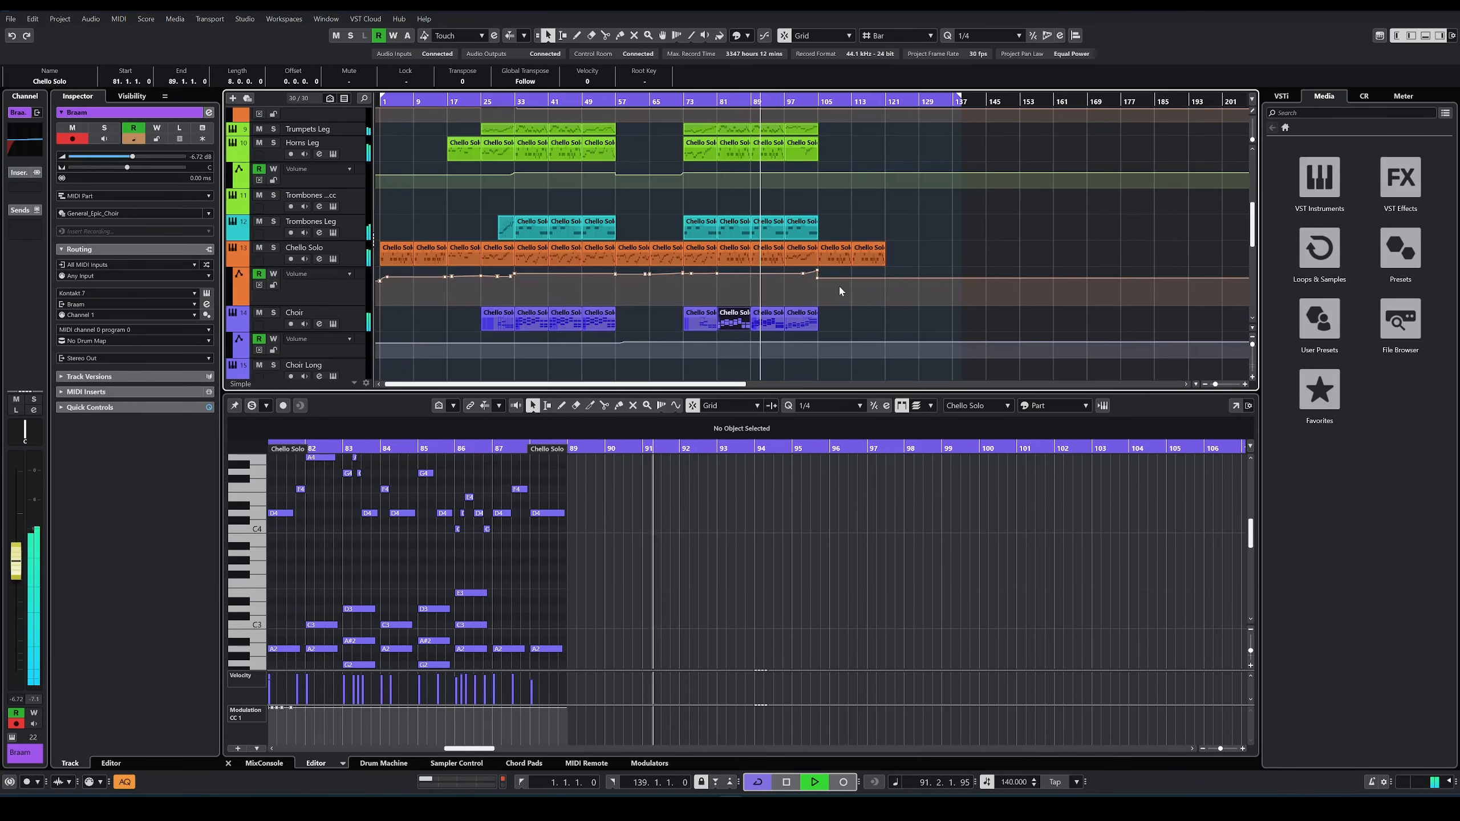
scroll(840, 267, down, 3)
scroll(842, 249, up, 5)
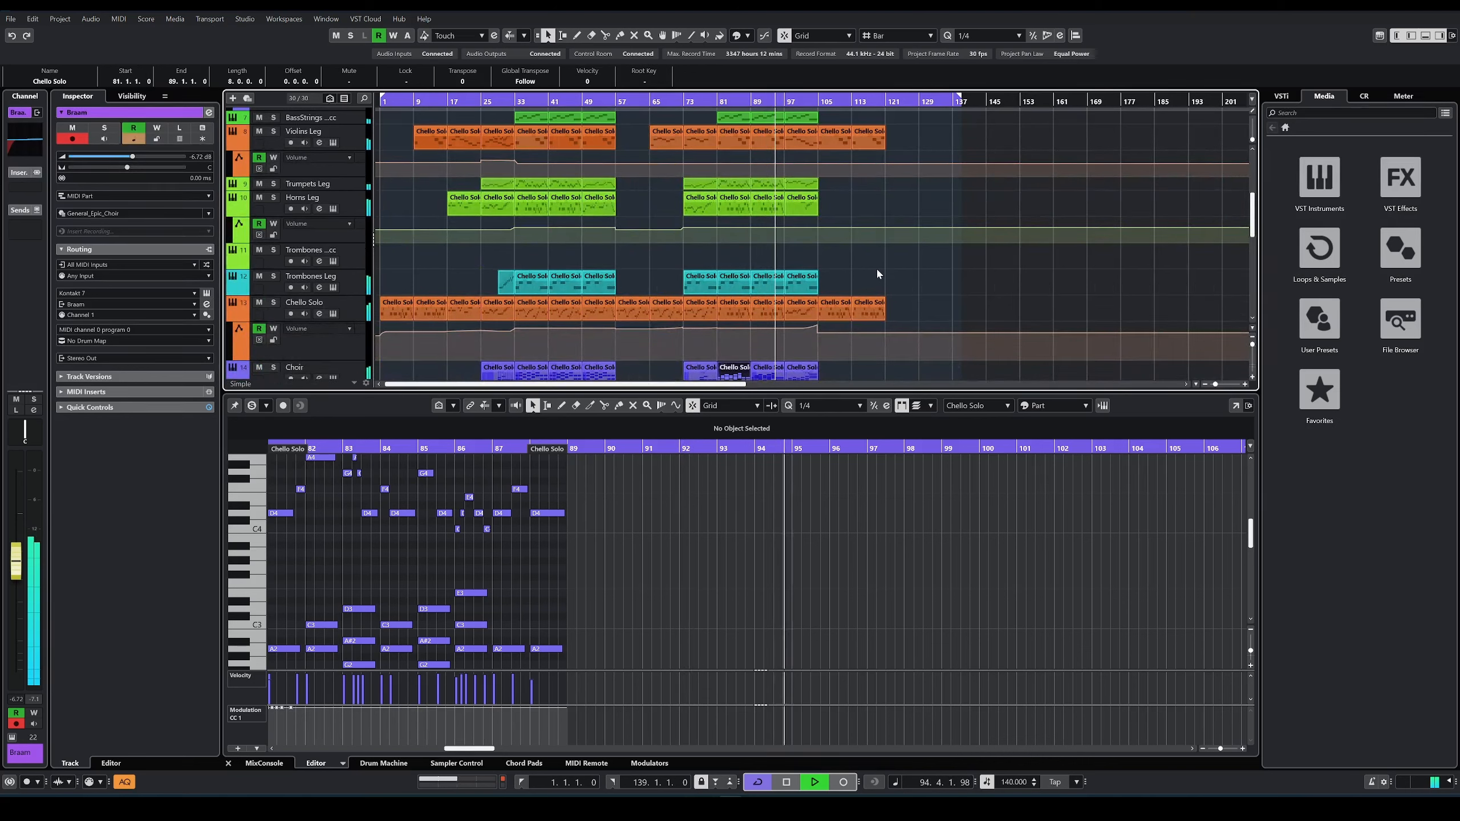
click(799, 205)
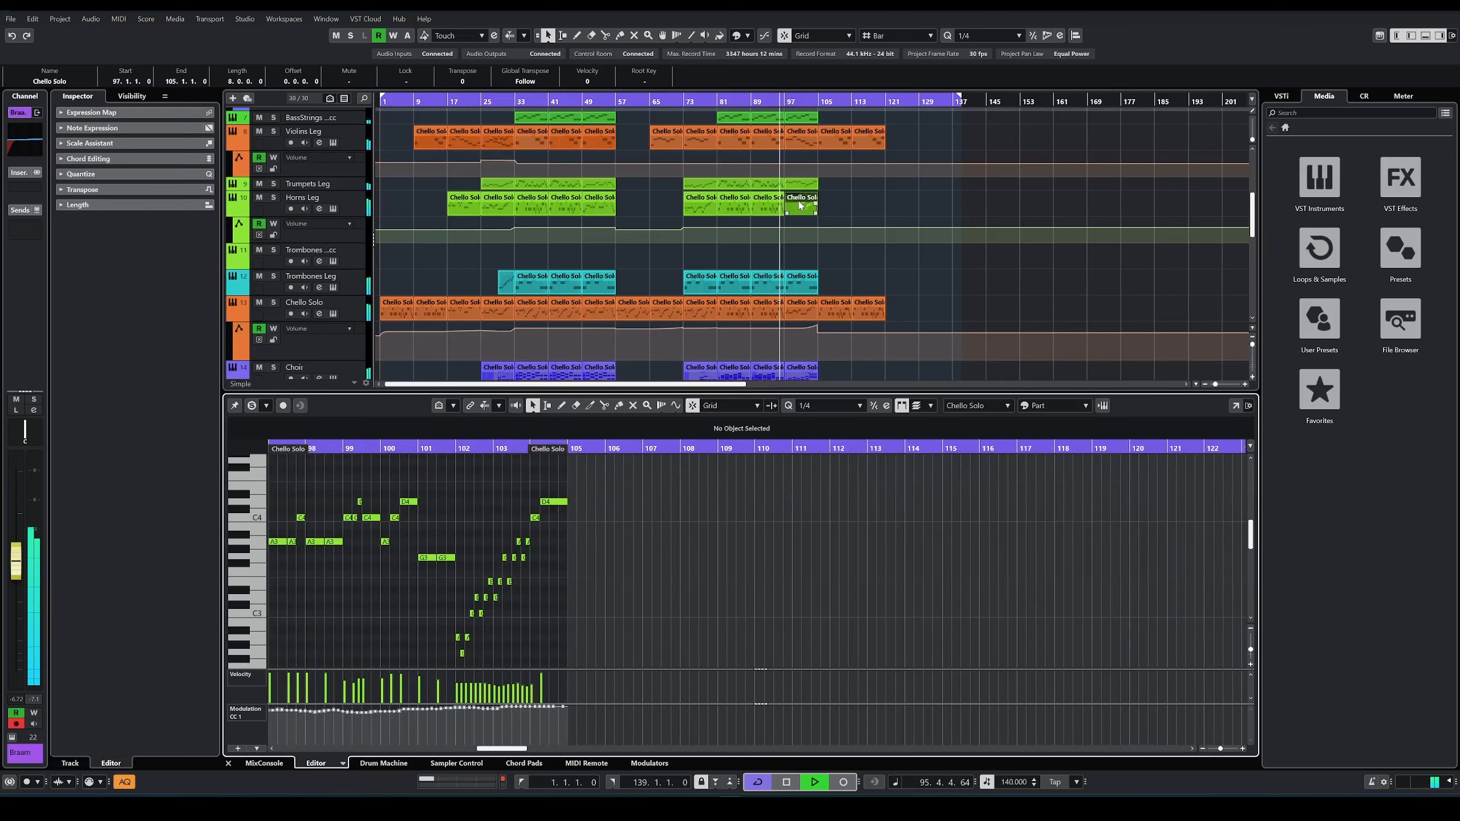
scroll(572, 343, down, 3)
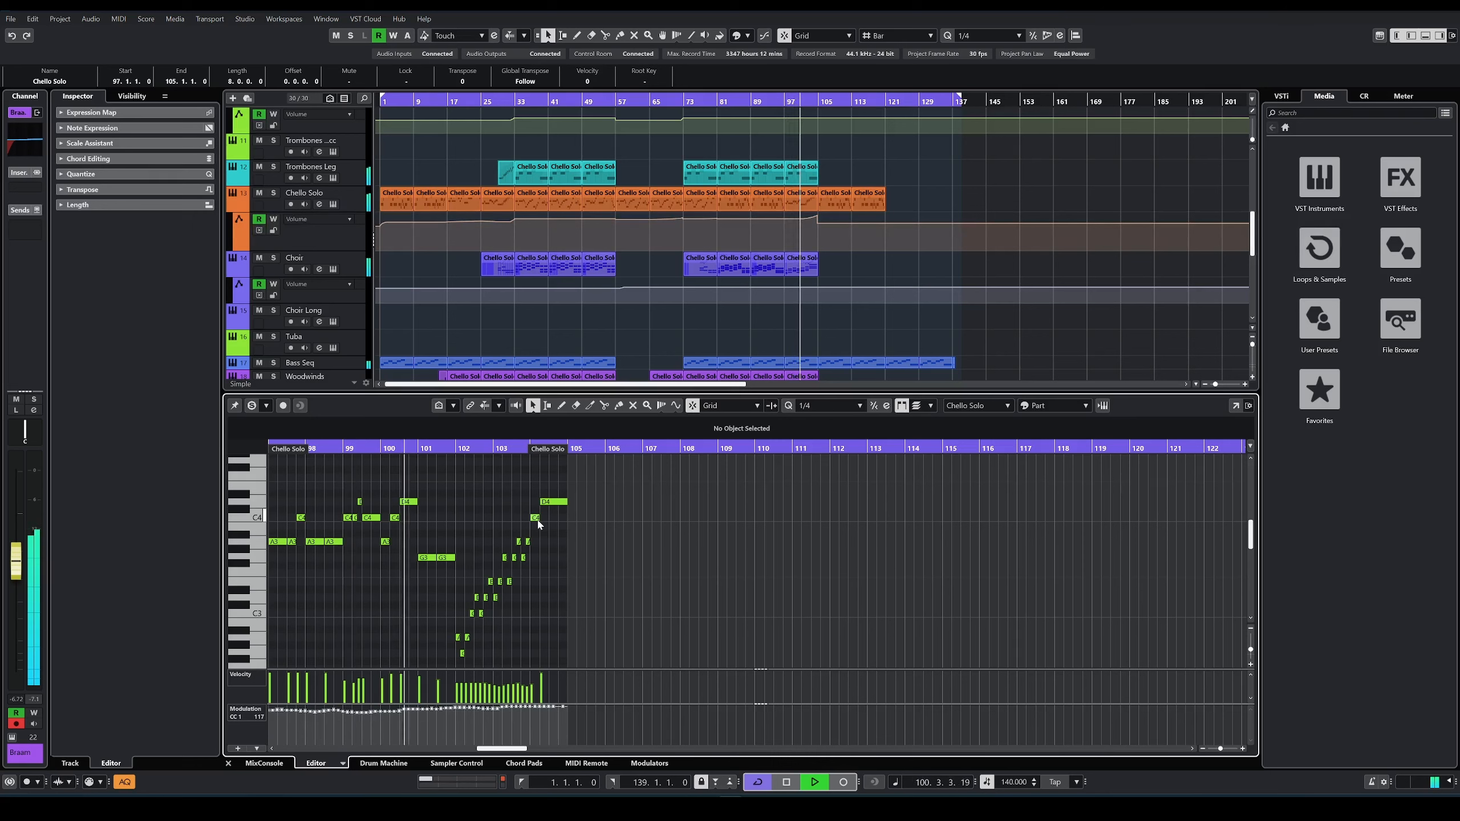
scroll(466, 525, down, 2)
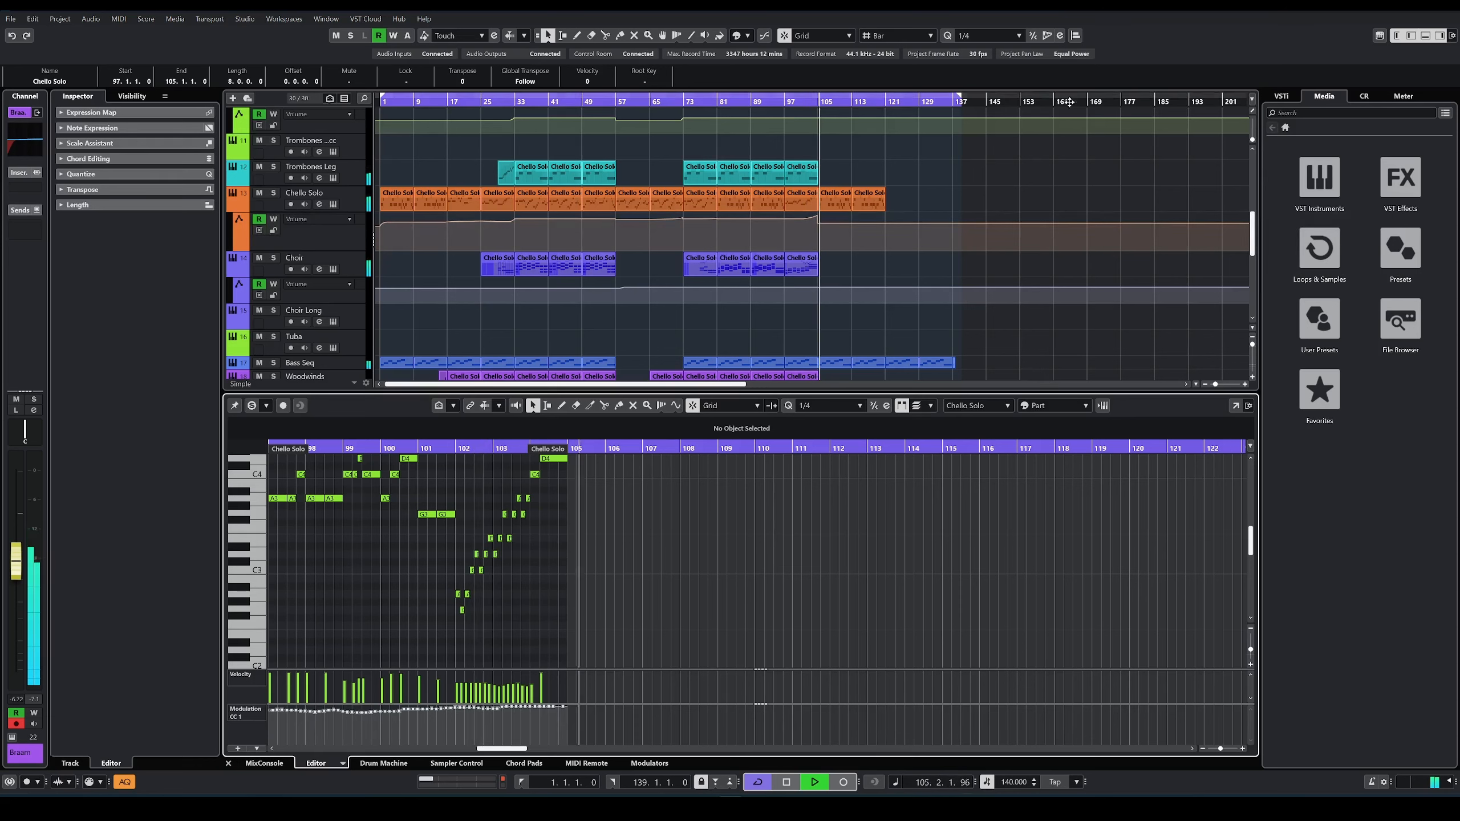
Step: Review which tracks still have parts from bar 105 onward, and stop playback
scroll(1052, 246, up, 3)
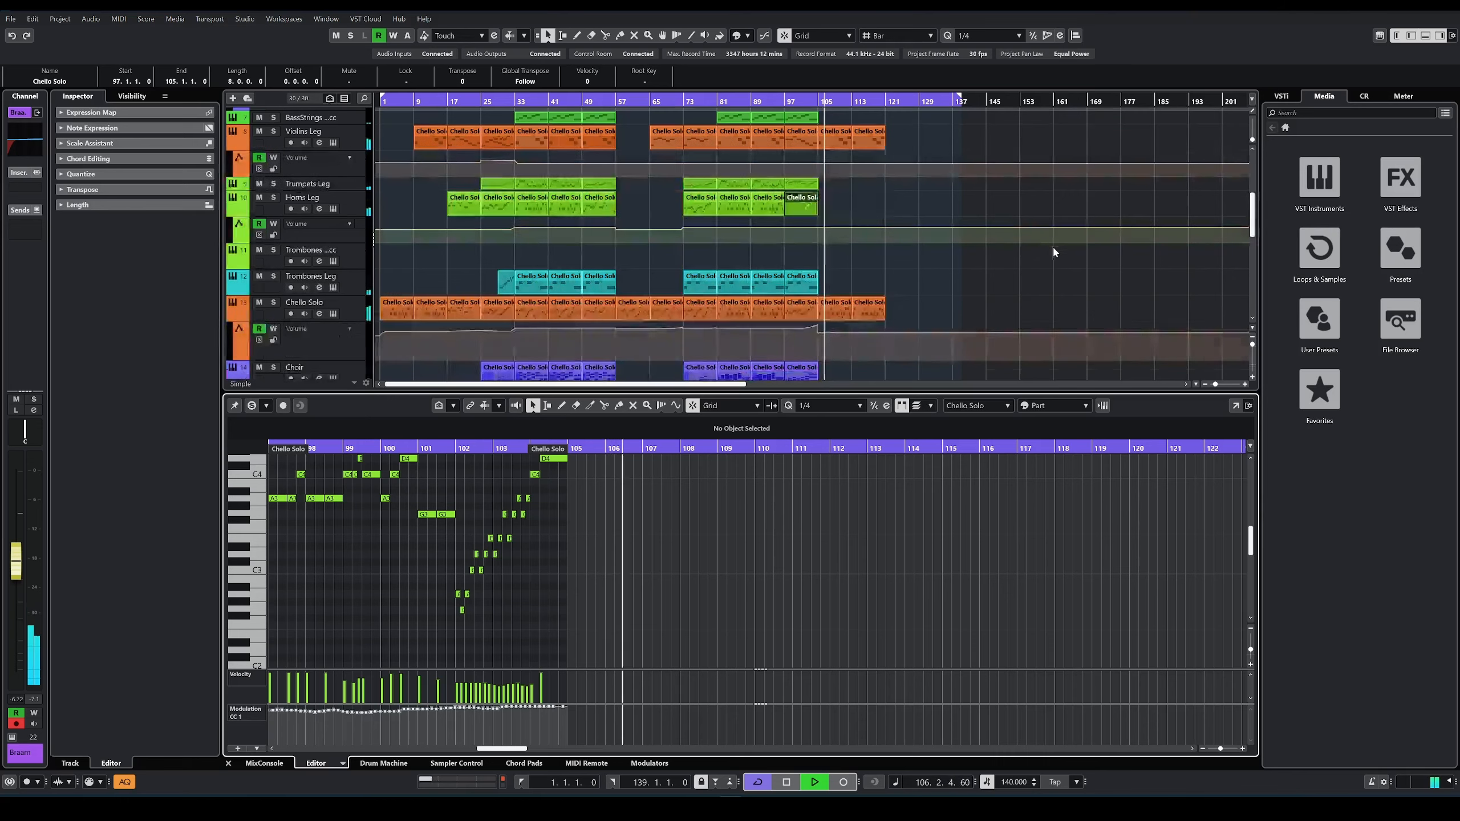
scroll(990, 309, up, 2)
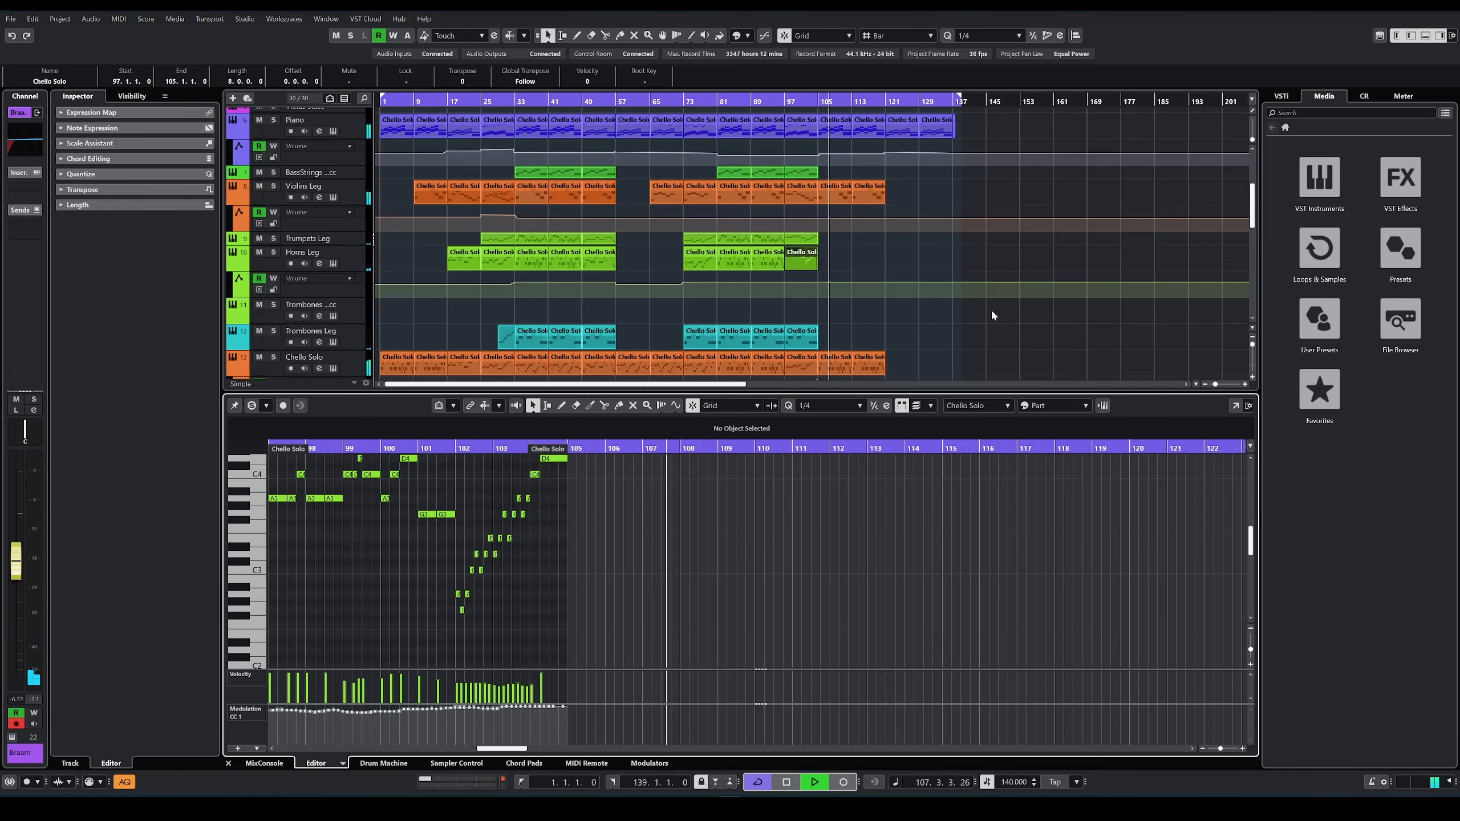
scroll(1001, 311, up, 2)
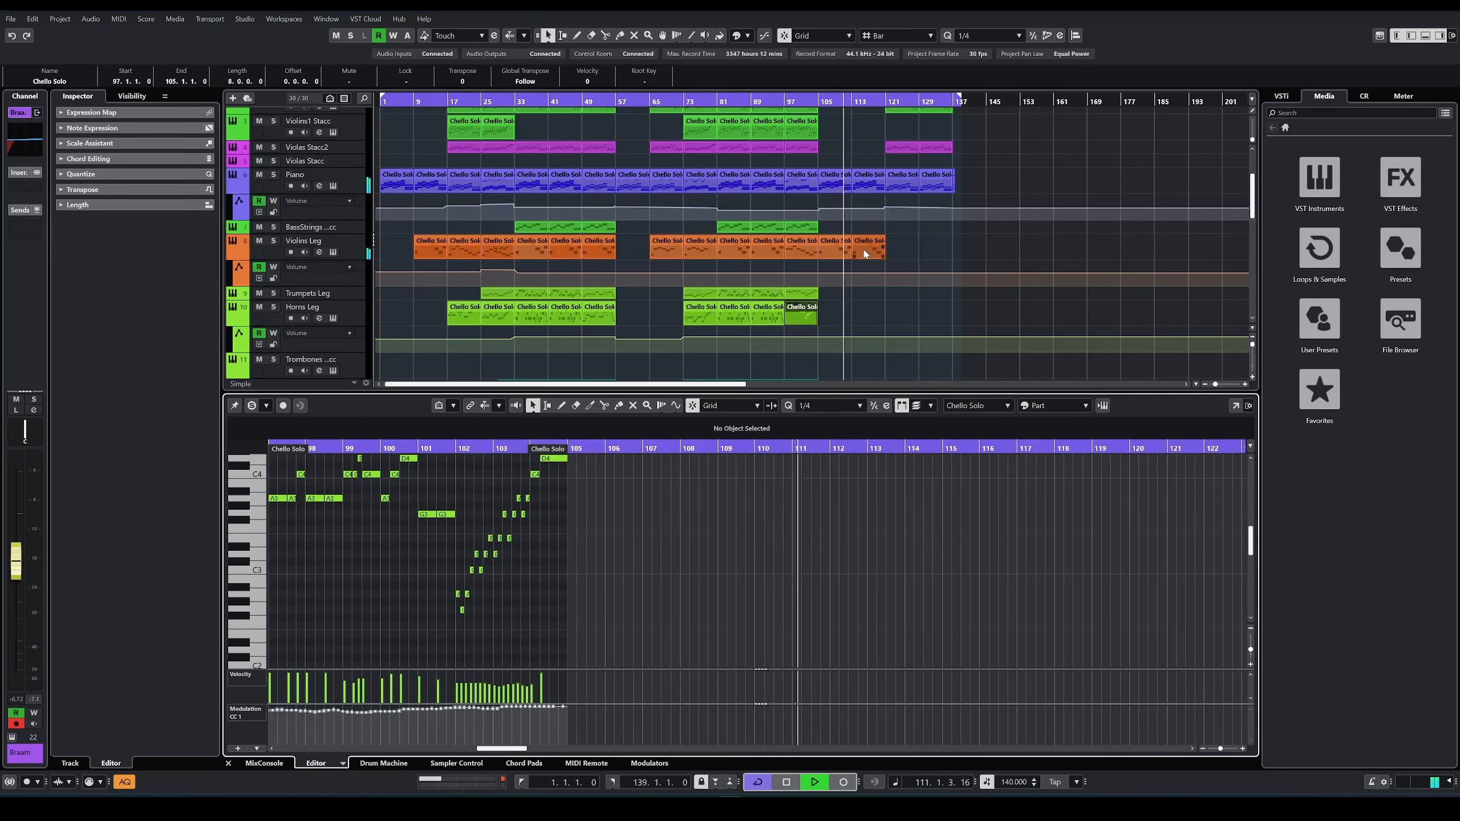
scroll(974, 323, down, 3)
scroll(914, 256, down, 3)
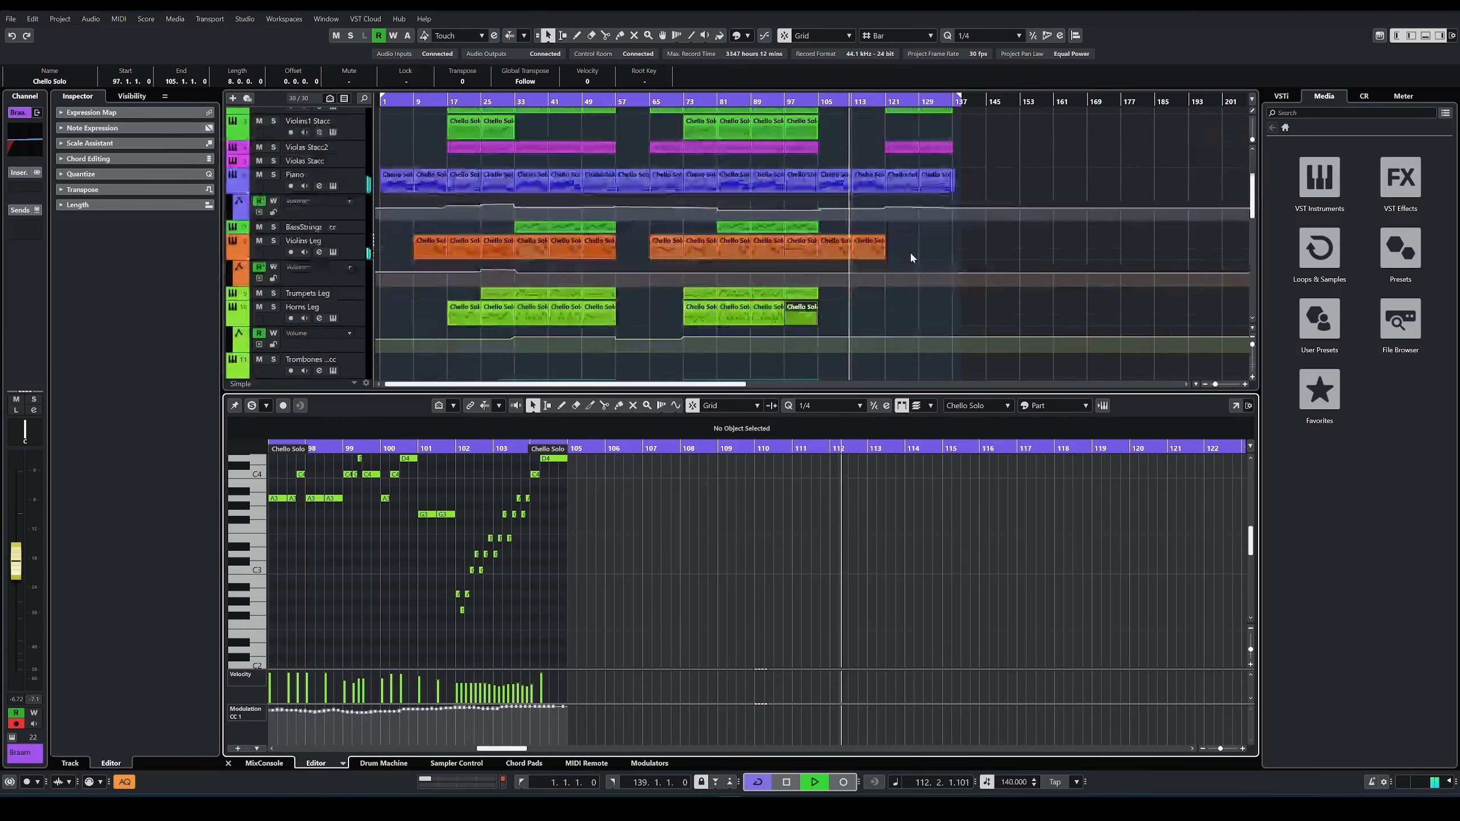
key(space)
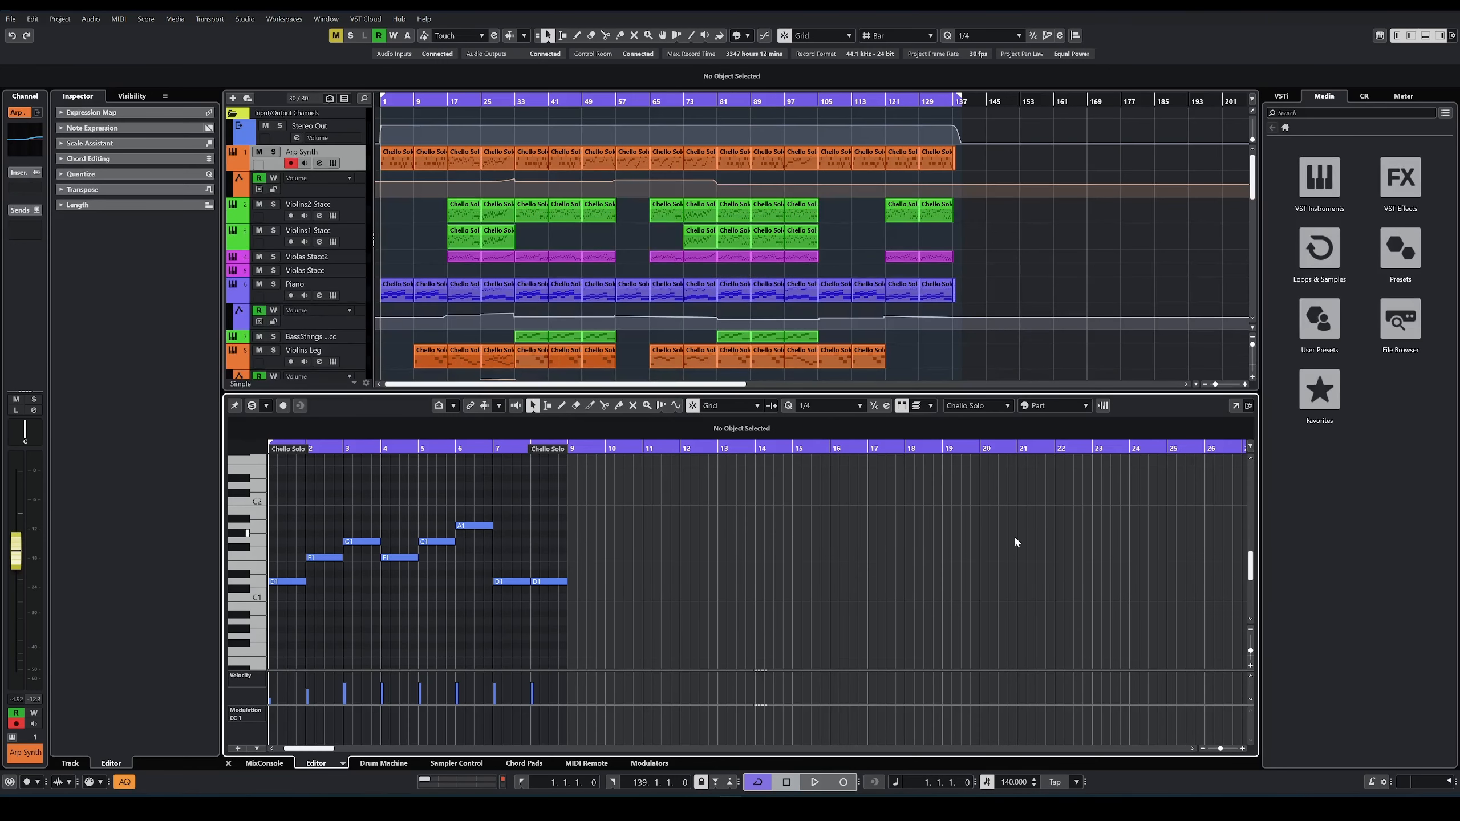
Step: Highlight the Arp Synth, Violins Stacc and Violas Stacc2 parts between bars 9 and 57, and clear the selection
click(413, 222)
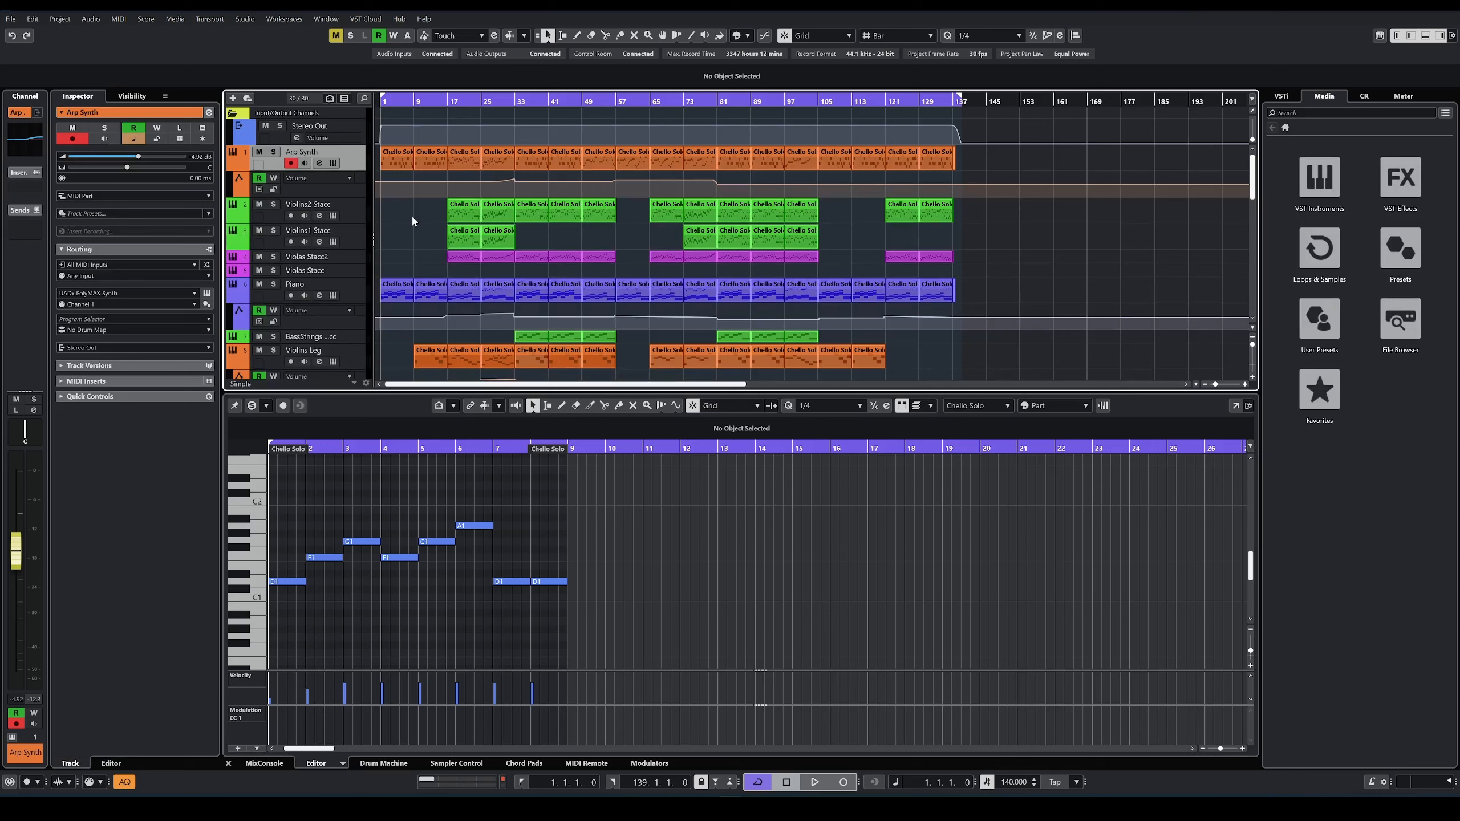
drag(424, 252, 601, 139)
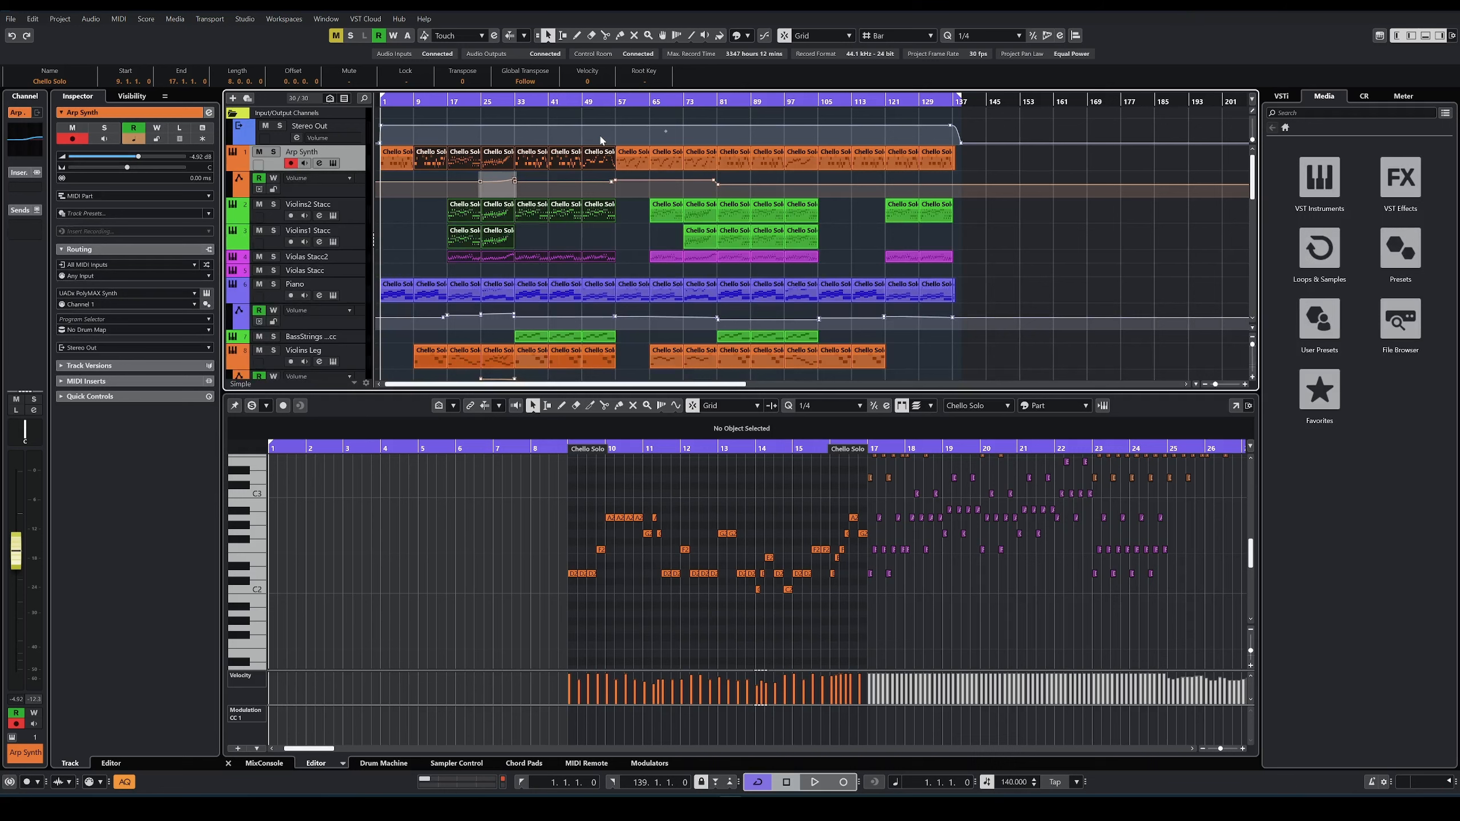
click(384, 258)
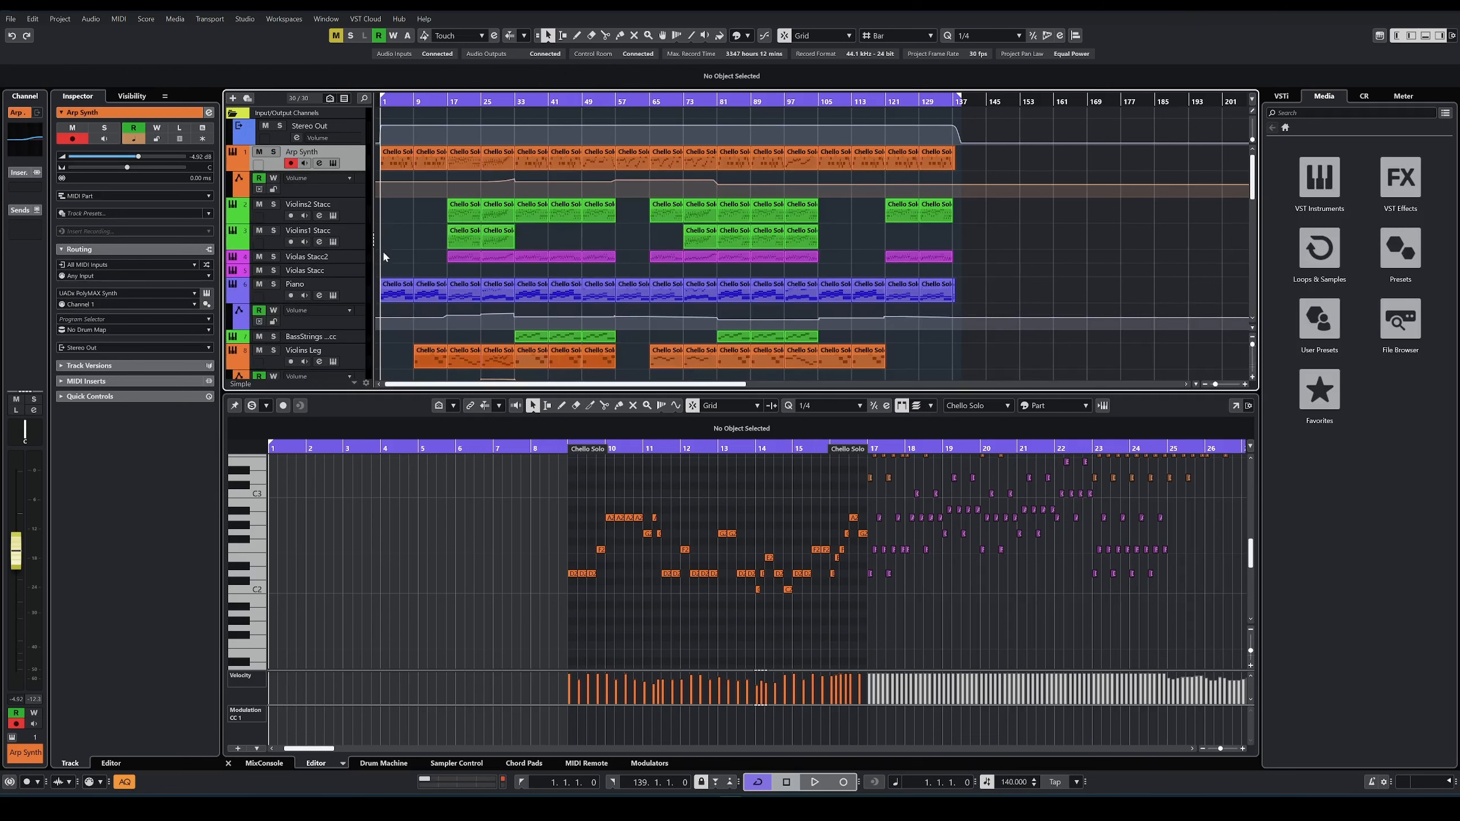
Step: View the notes of the Violins2 Stacc parts between bars 33 and 57, and clear the selection
mouse_move(538, 234)
mouse_down()
mouse_move(567, 211)
mouse_move(535, 215)
mouse_move(535, 235)
mouse_move(563, 223)
mouse_up()
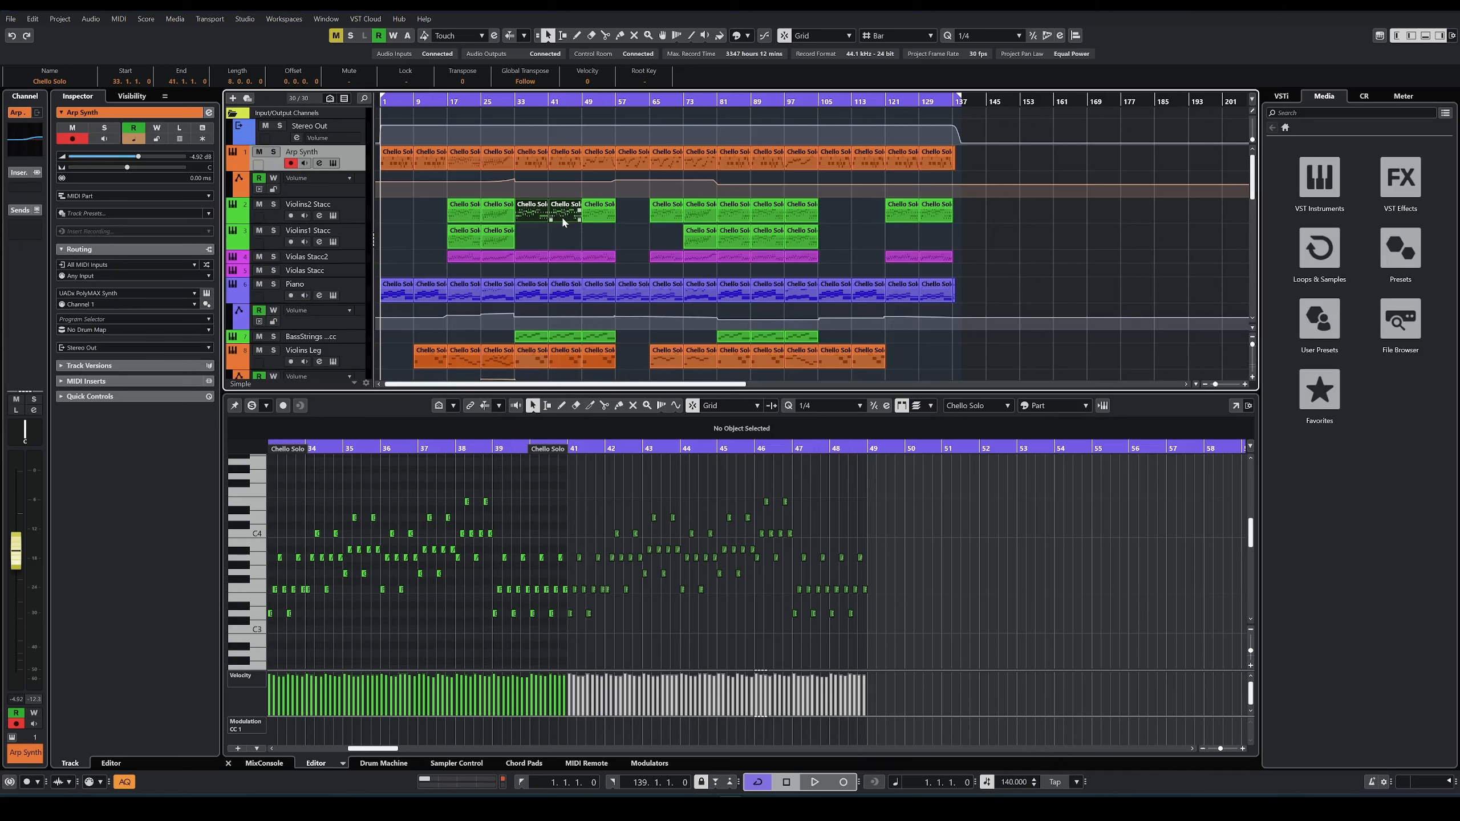
click(532, 212)
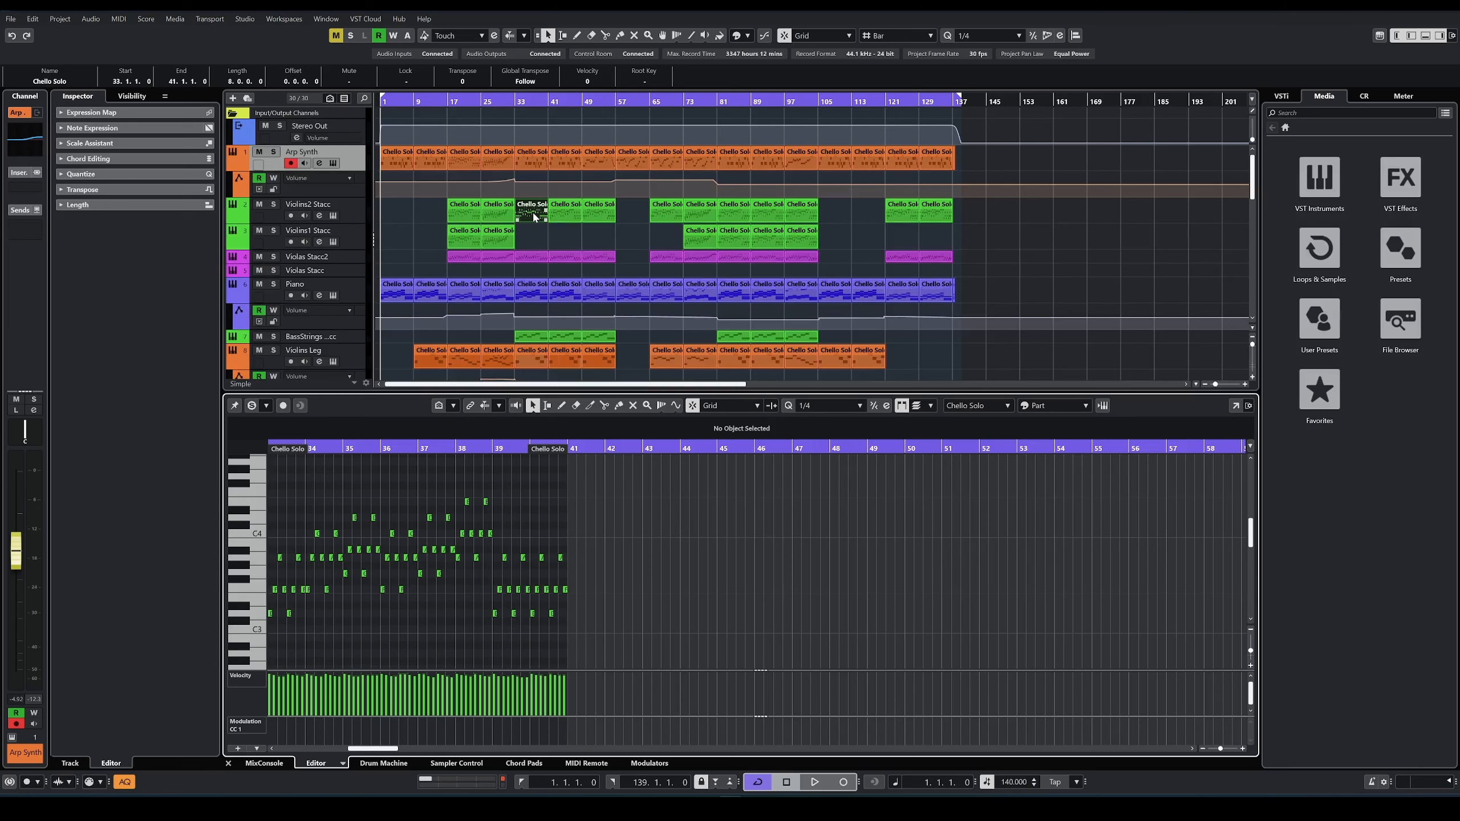
click(525, 240)
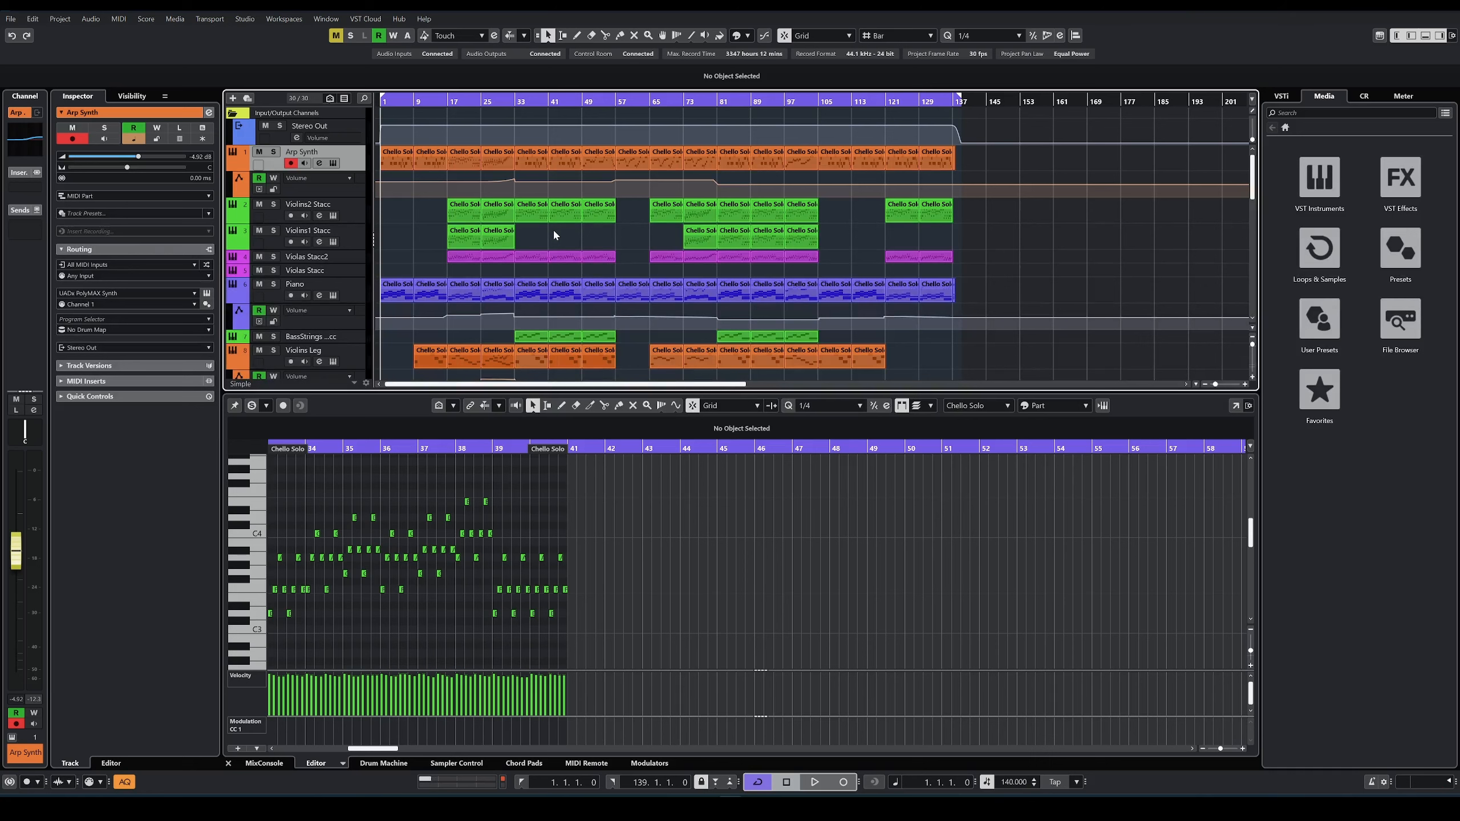
drag(994, 275, 616, 242)
click(417, 226)
click(617, 244)
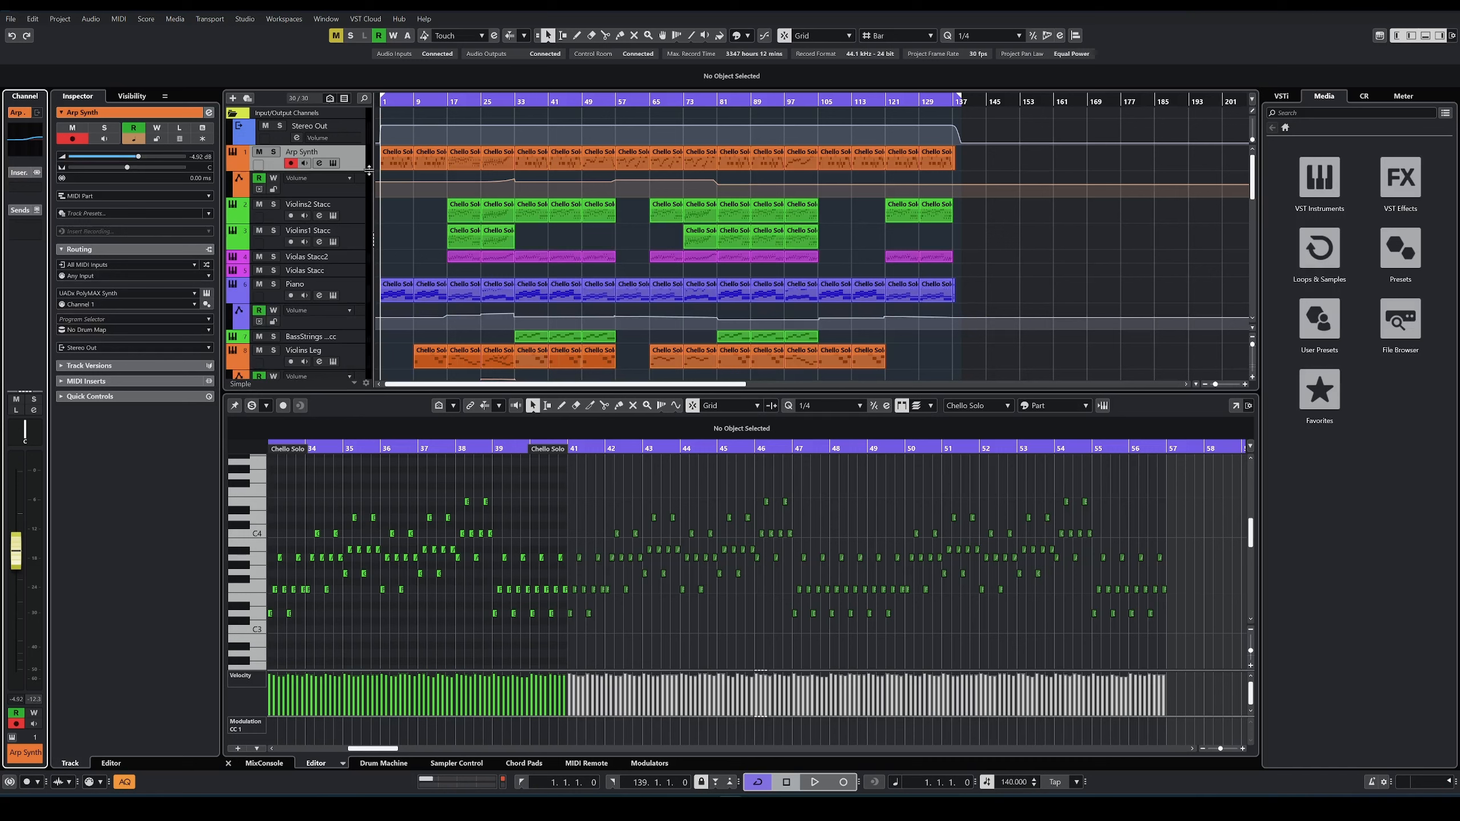
click(399, 235)
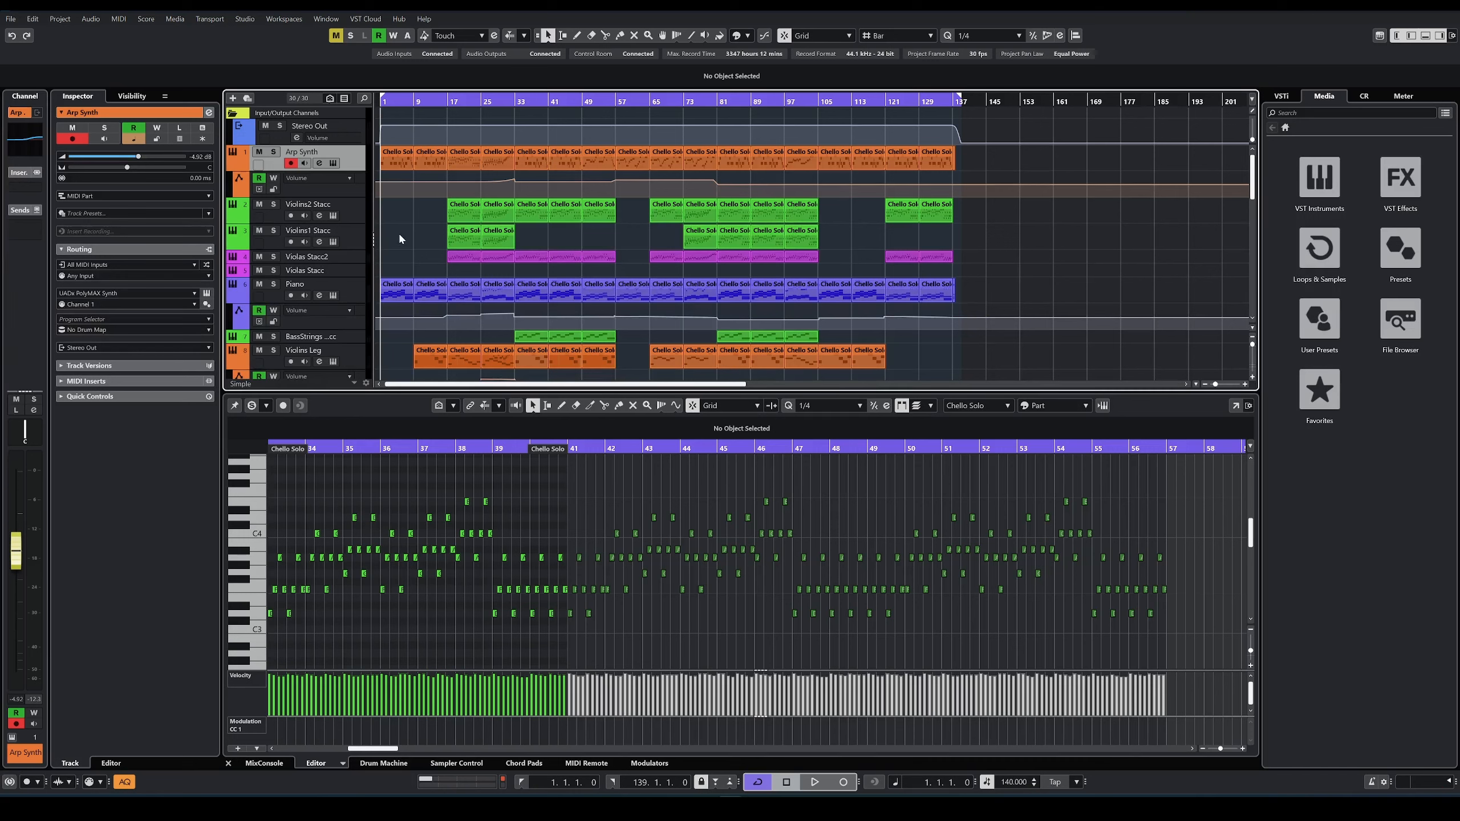
Step: Select the Violins2 Stacc track and open its channel EQ to examine the low-frequency curve
scroll(400, 239, down, 3)
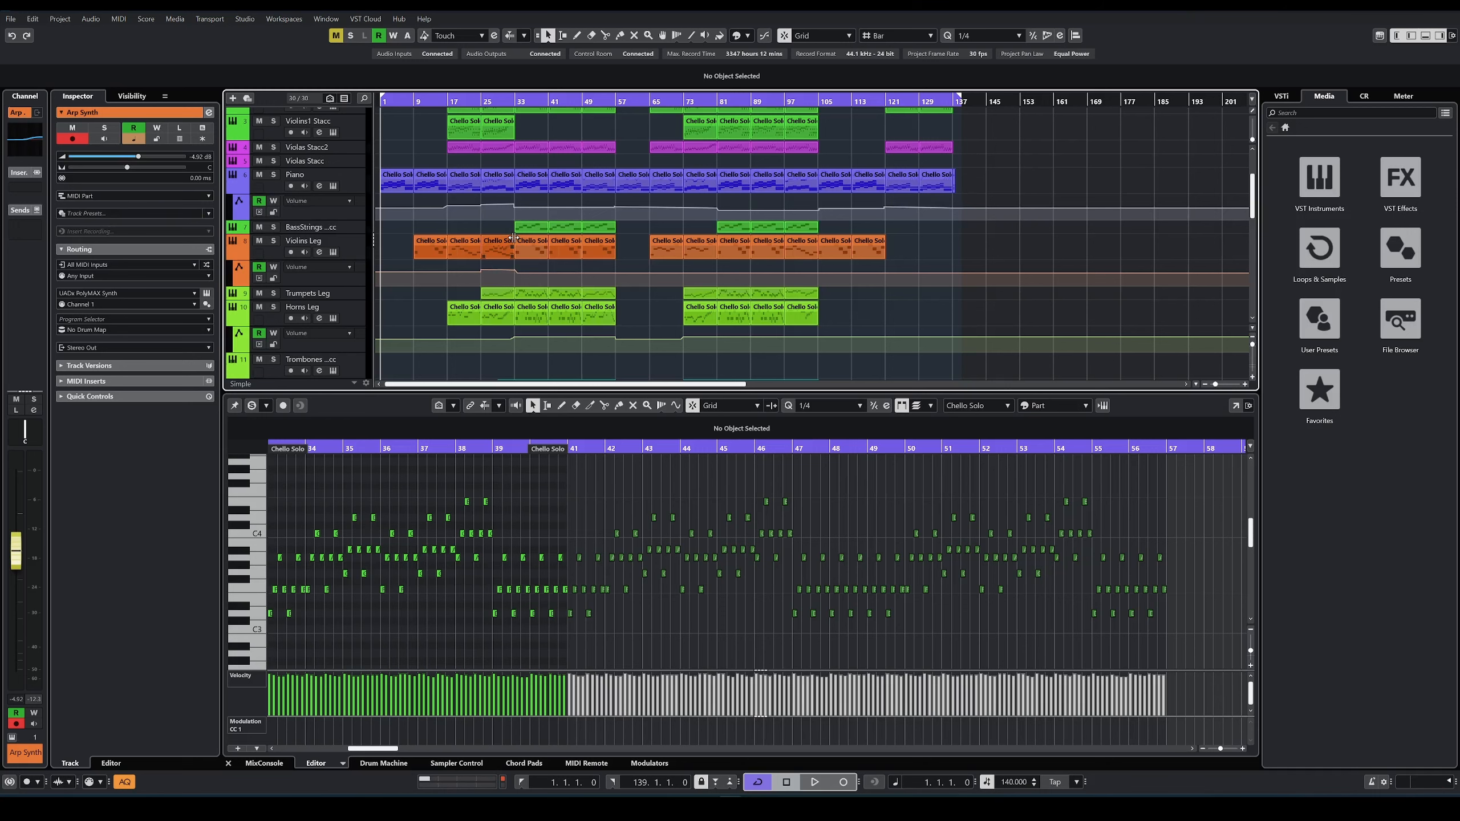
scroll(513, 237, up, 3)
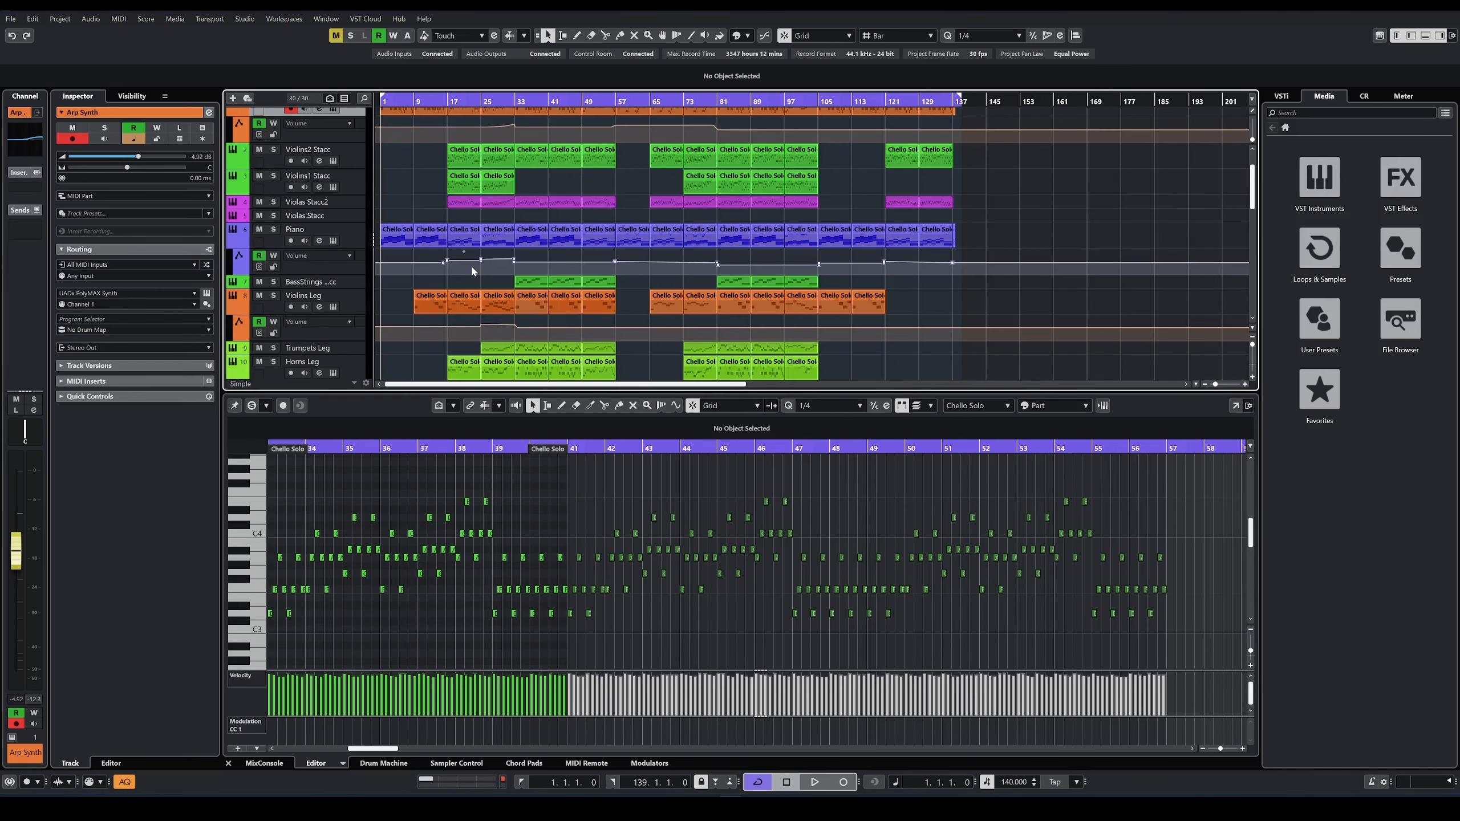
scroll(361, 163, up, 3)
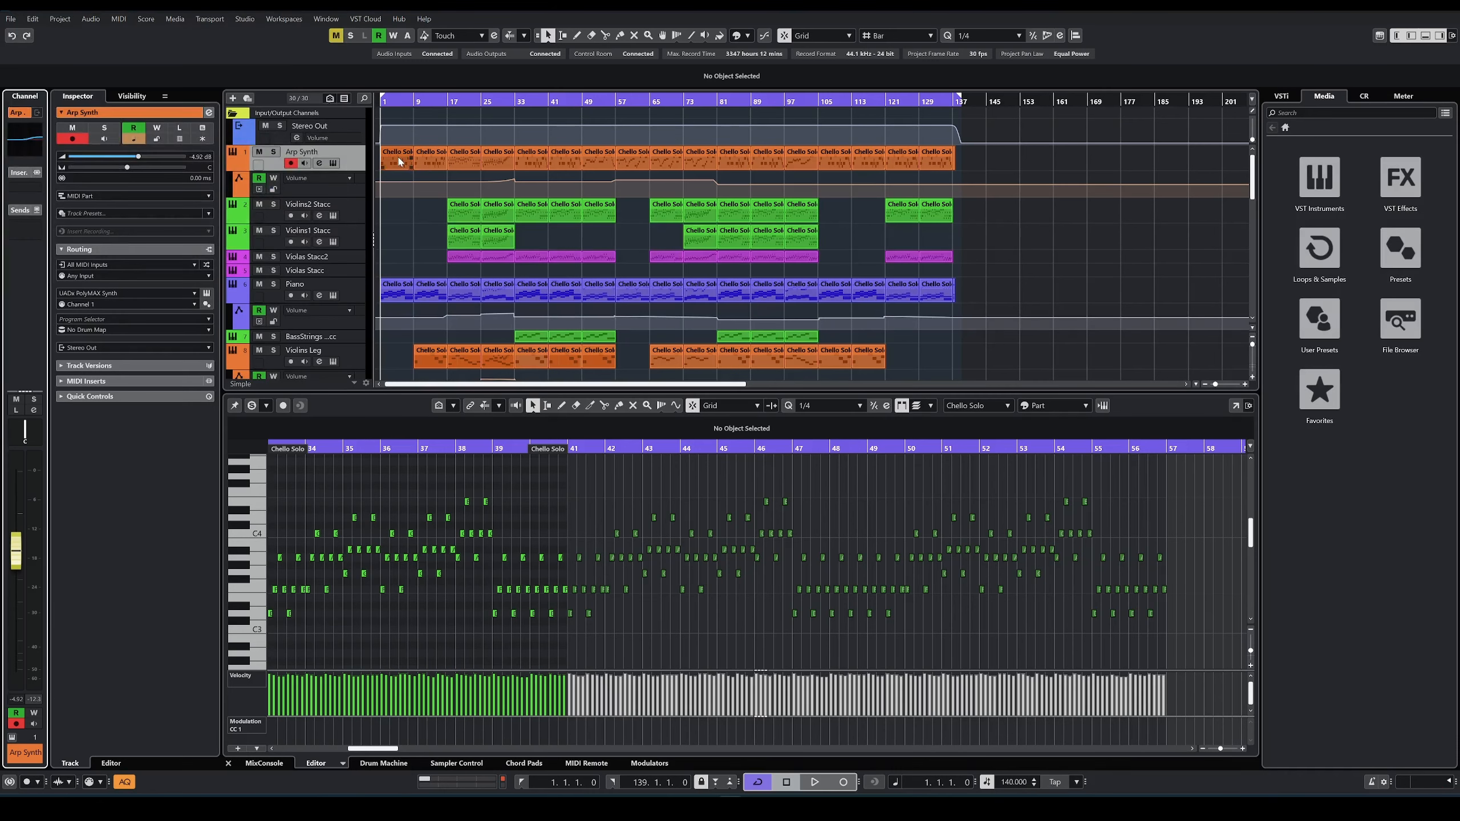
click(361, 214)
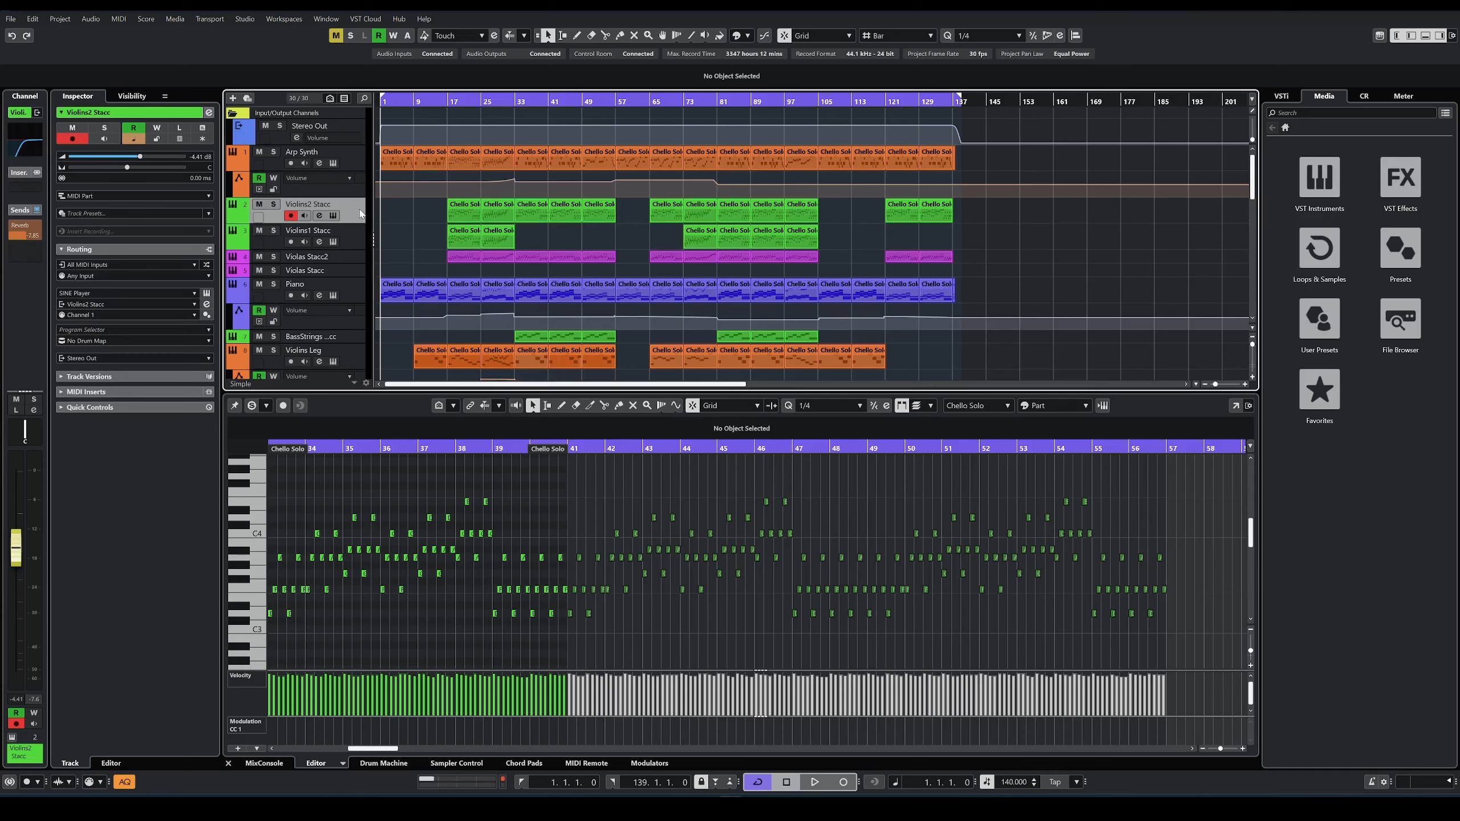
click(27, 151)
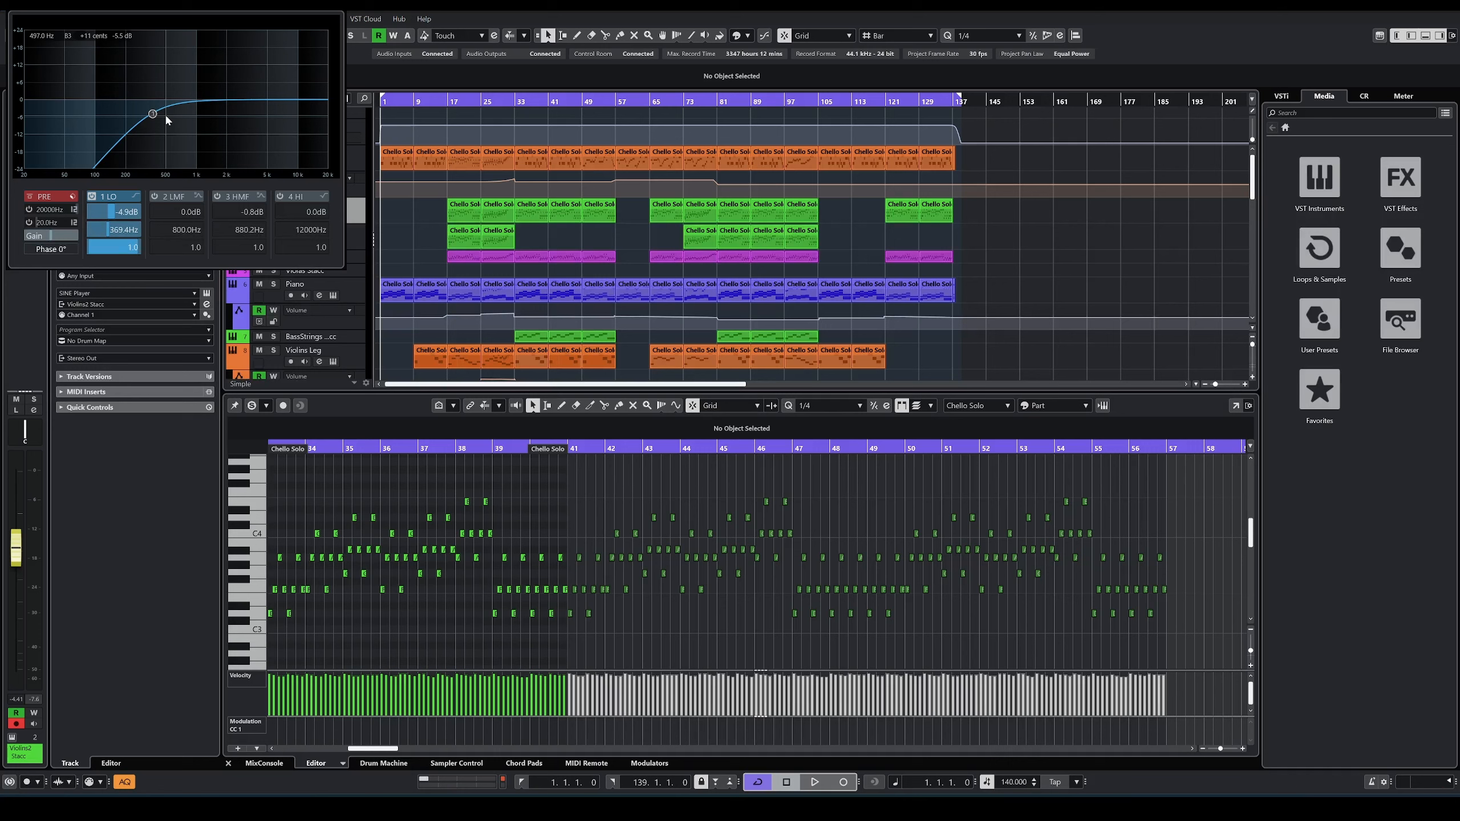
Step: Select the Piano, Trombones Leg and Trombones Stacc tracks in turn to review their channels
click(346, 300)
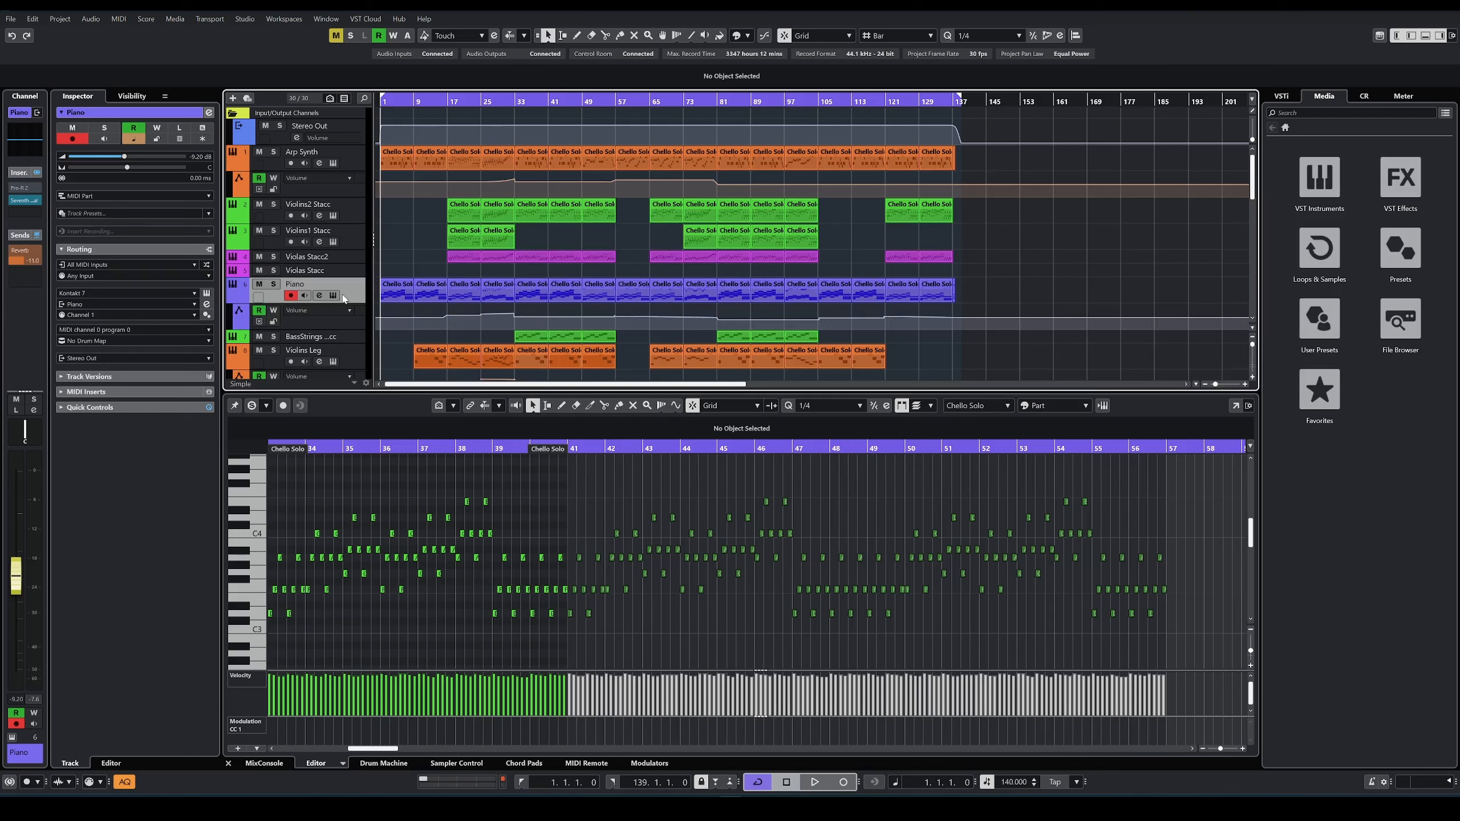
scroll(345, 290, down, 5)
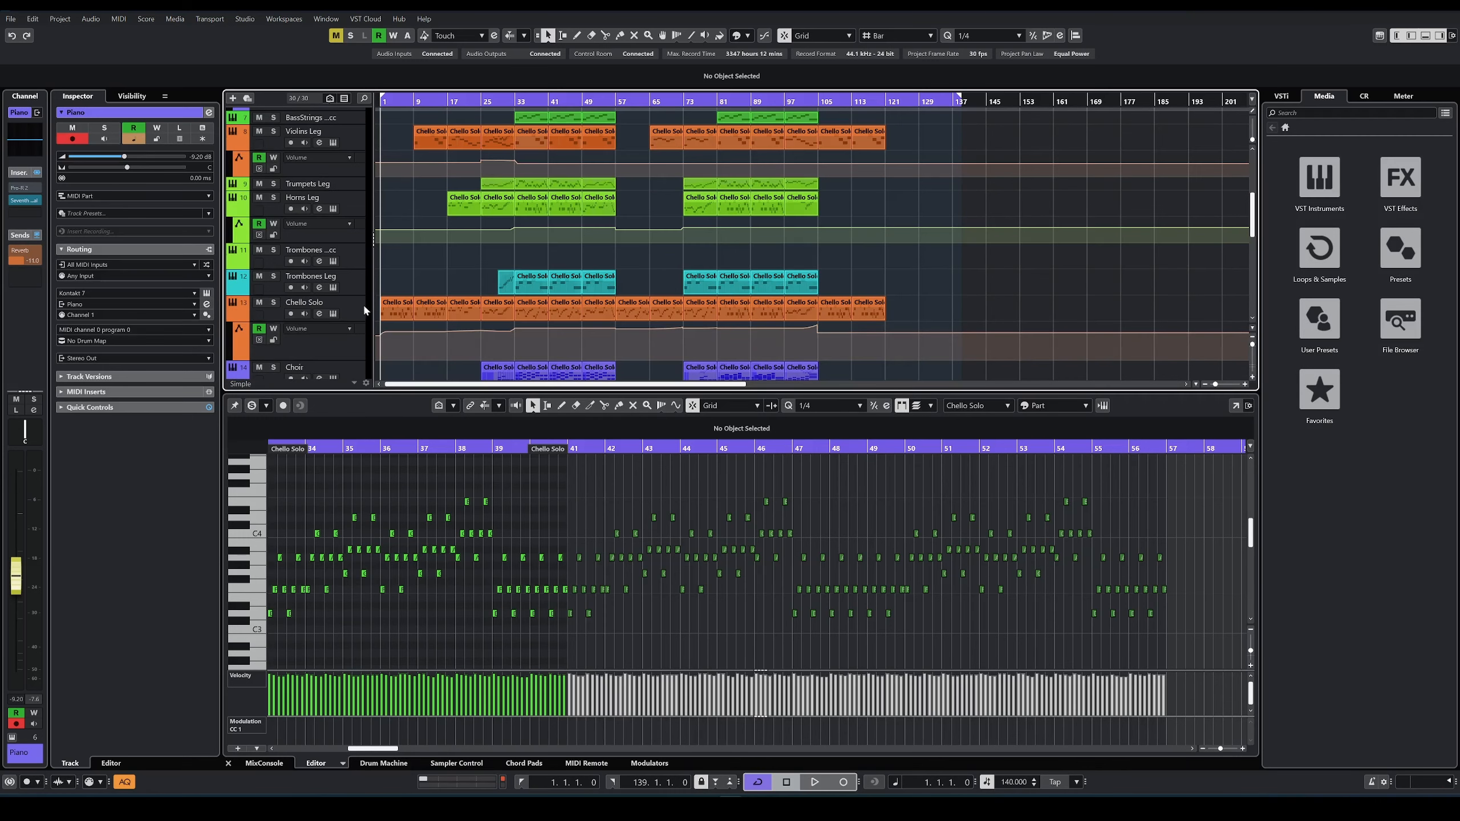
click(354, 285)
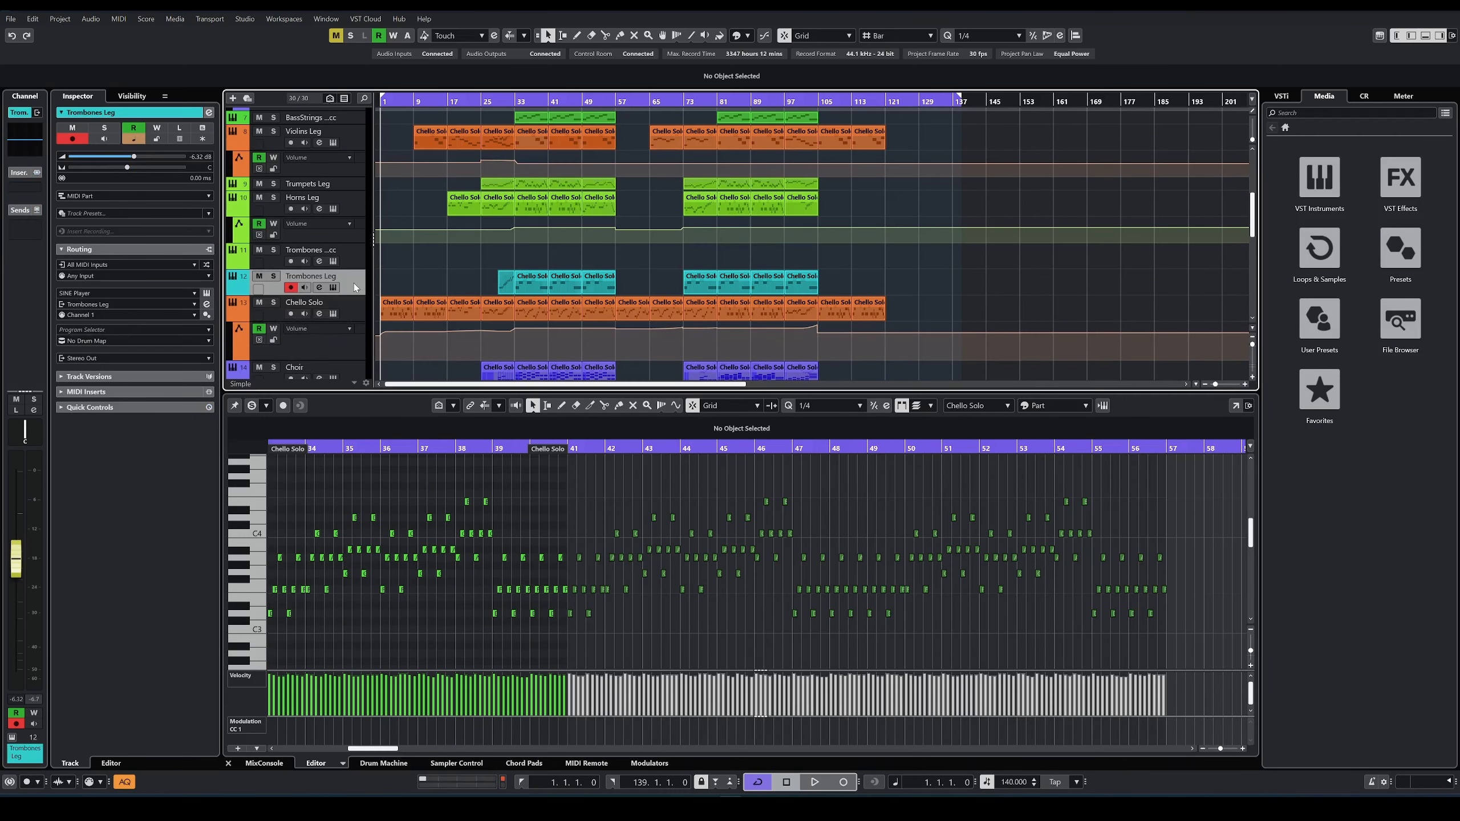
click(343, 255)
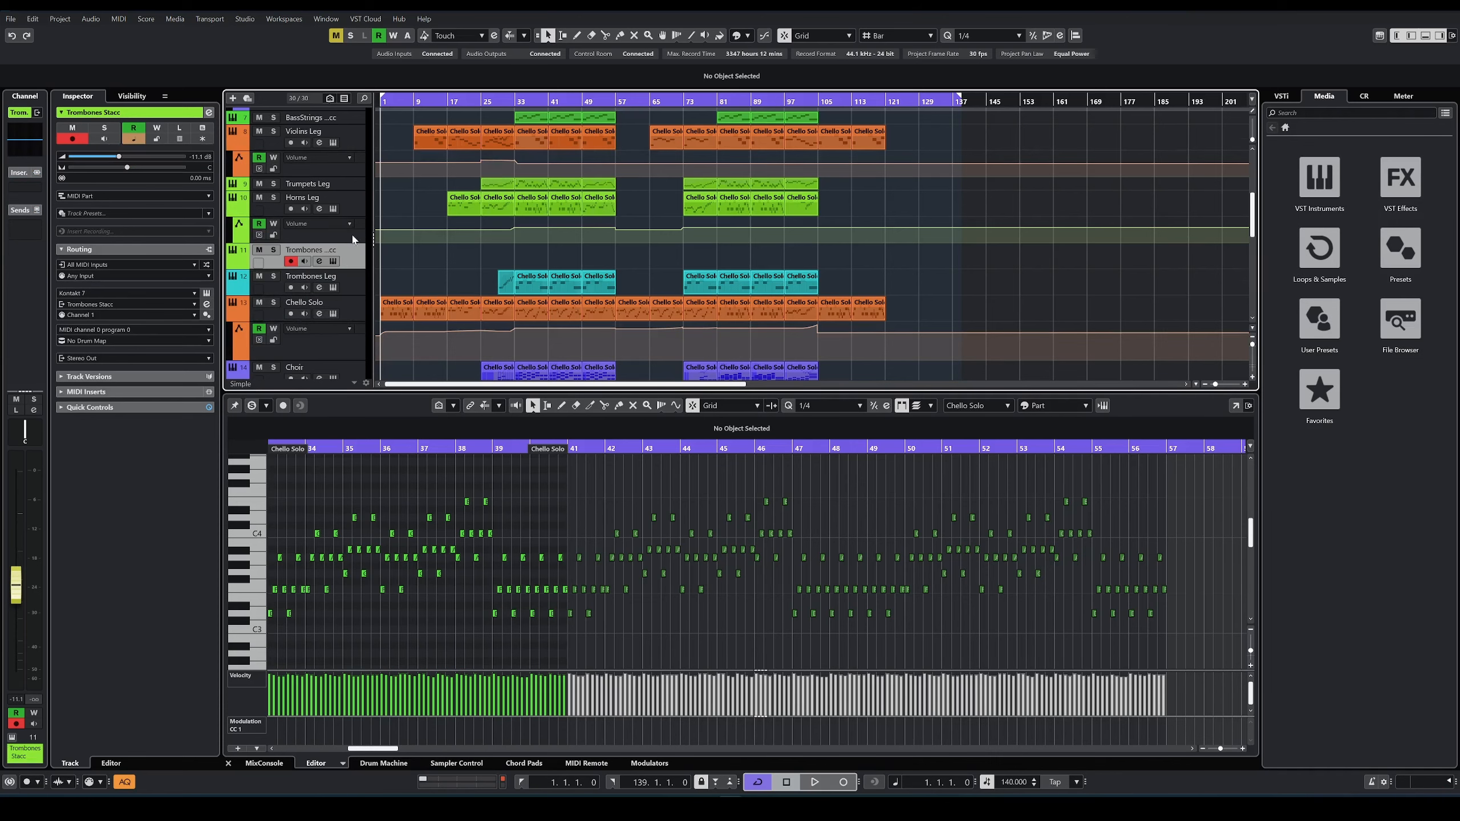
Step: Review the Trumpets Leg and Trombones Stacc channels, and examine the Choir track's channel EQ curve
scroll(354, 241, up, 2)
click(350, 243)
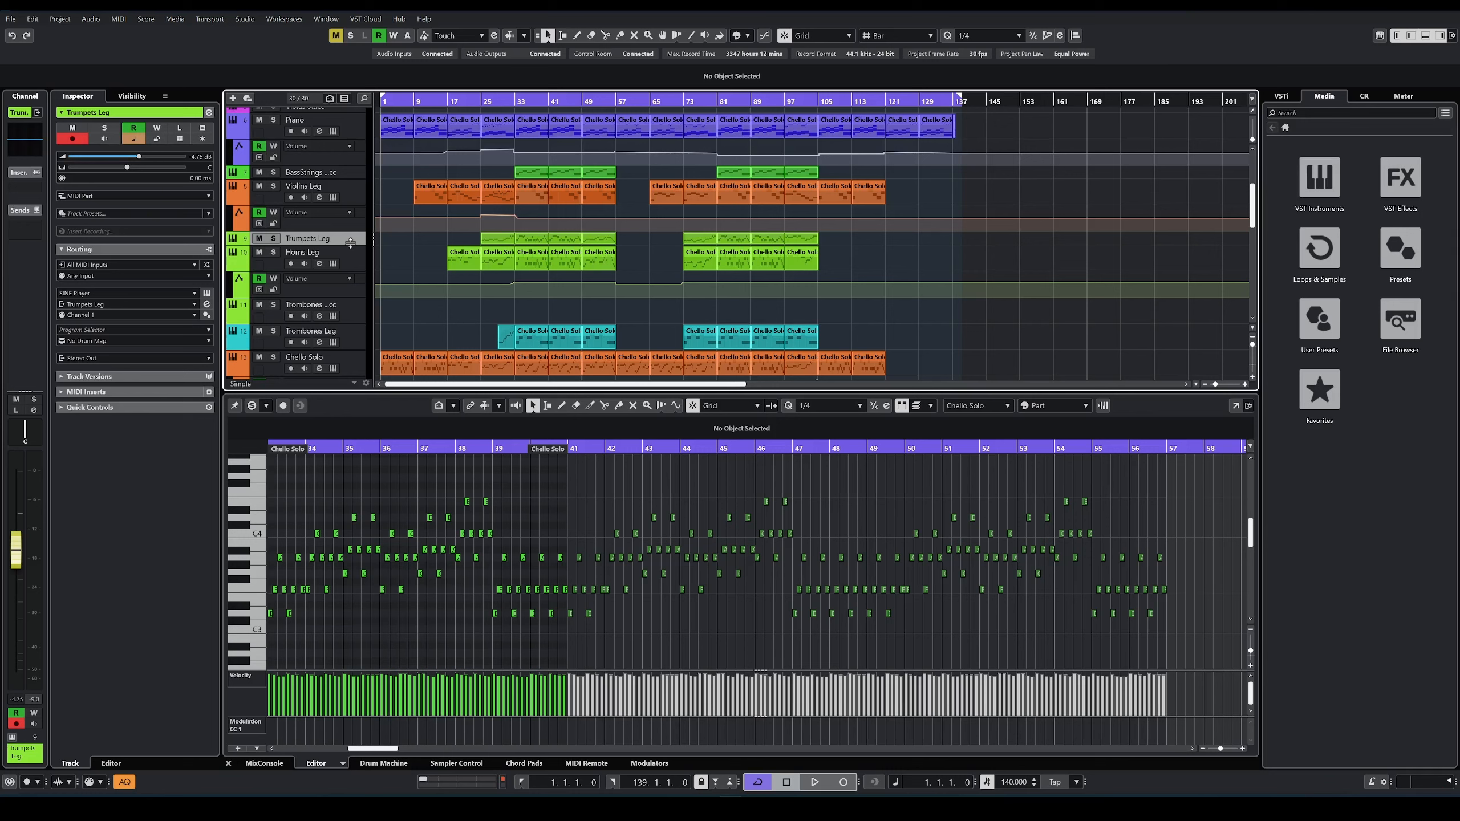
click(349, 307)
scroll(347, 304, down, 2)
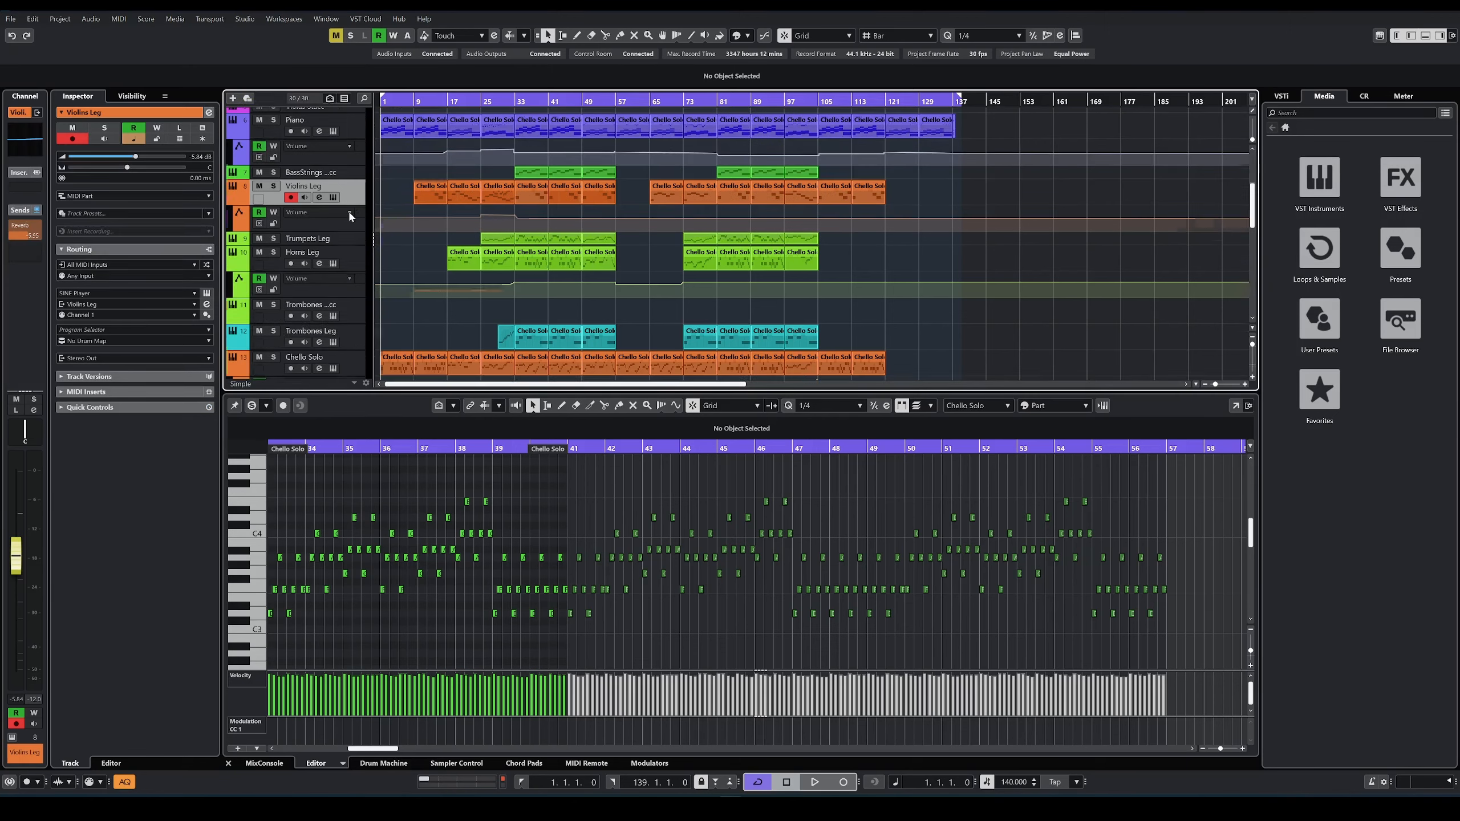
Step: Inspect the Seventh Heaven Professional reverb insert on the Piano track, and close it
scroll(349, 213, up, 2)
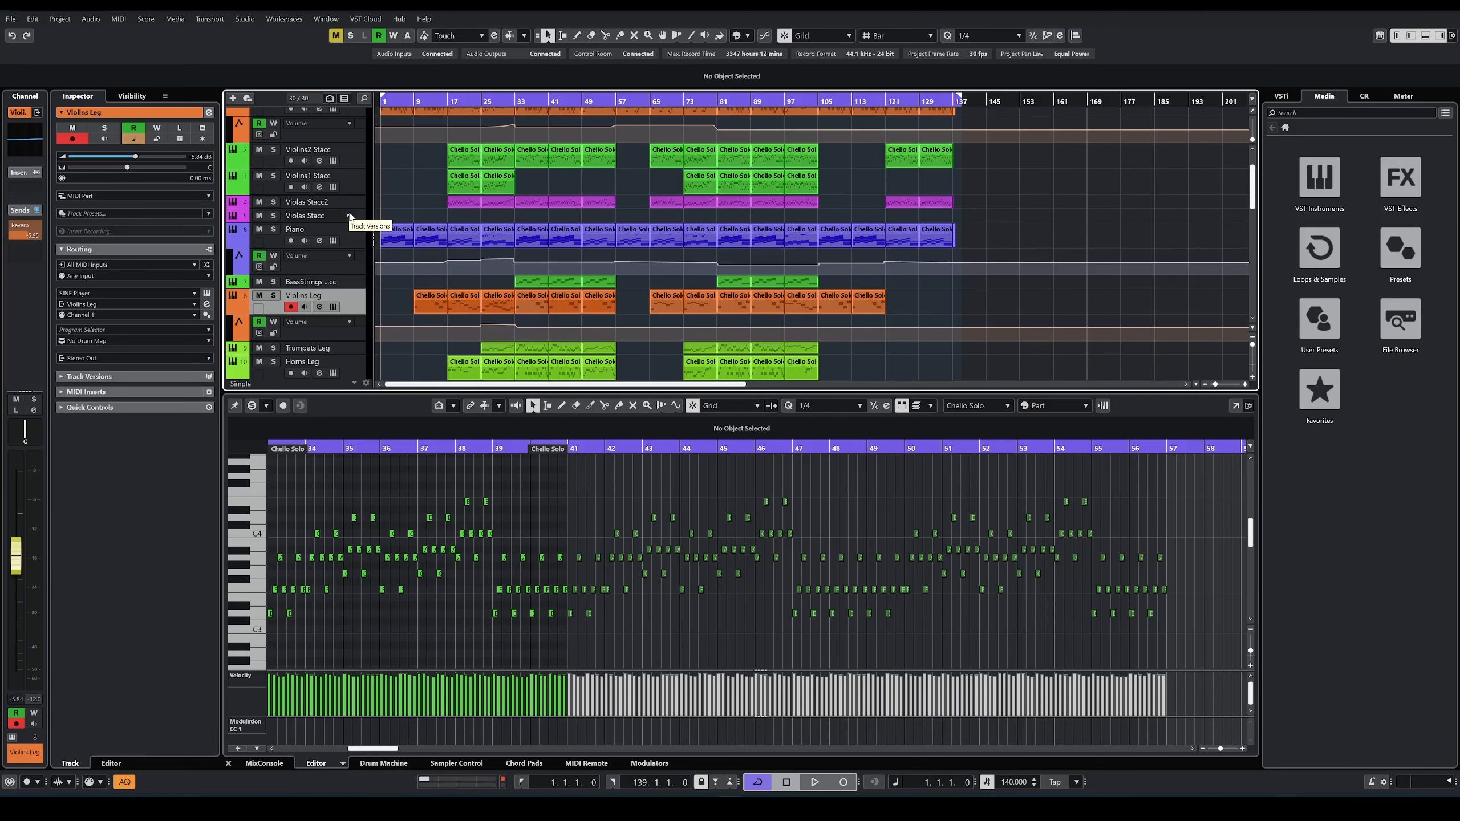
click(357, 237)
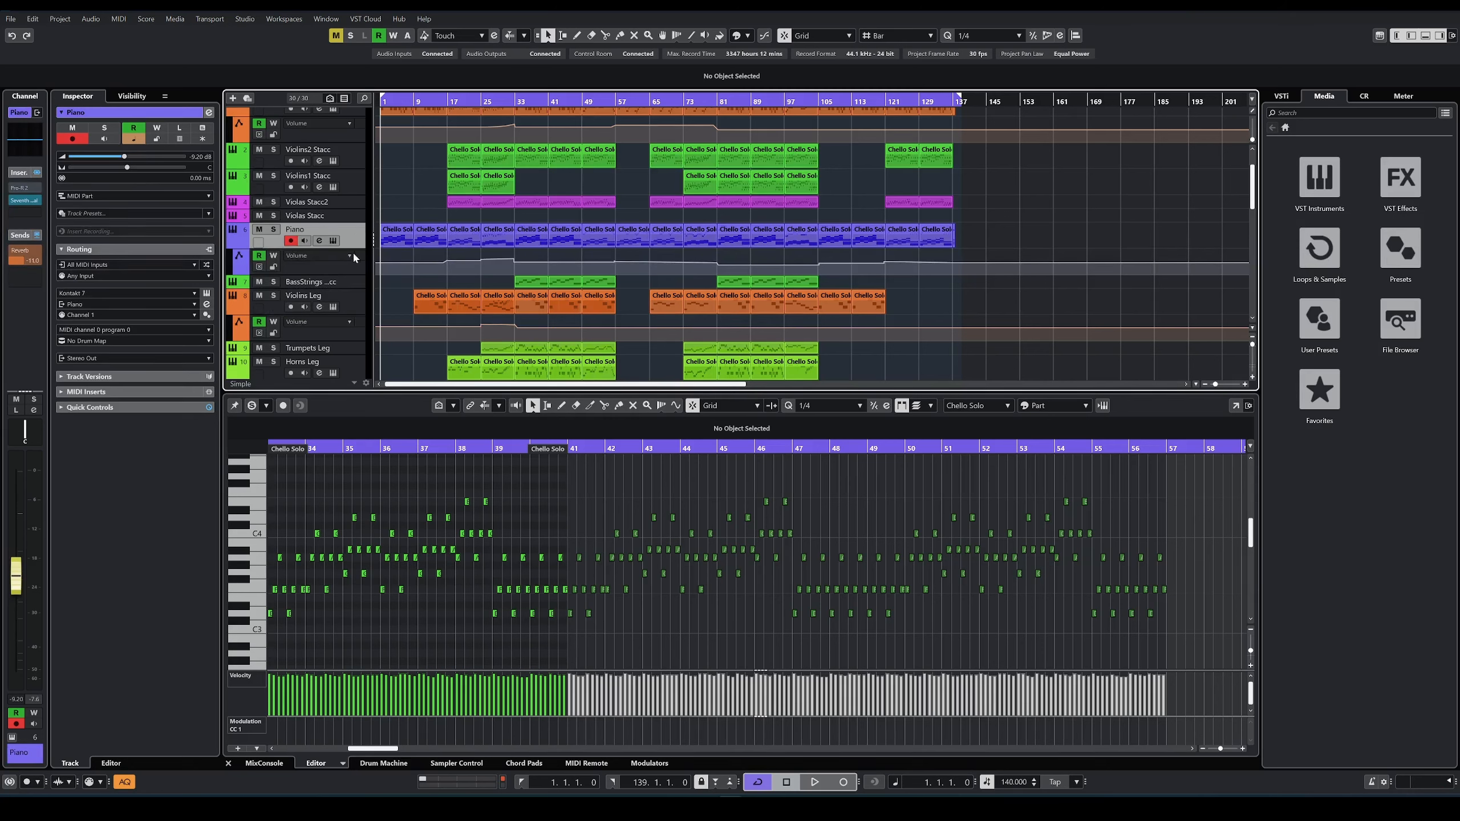
click(24, 200)
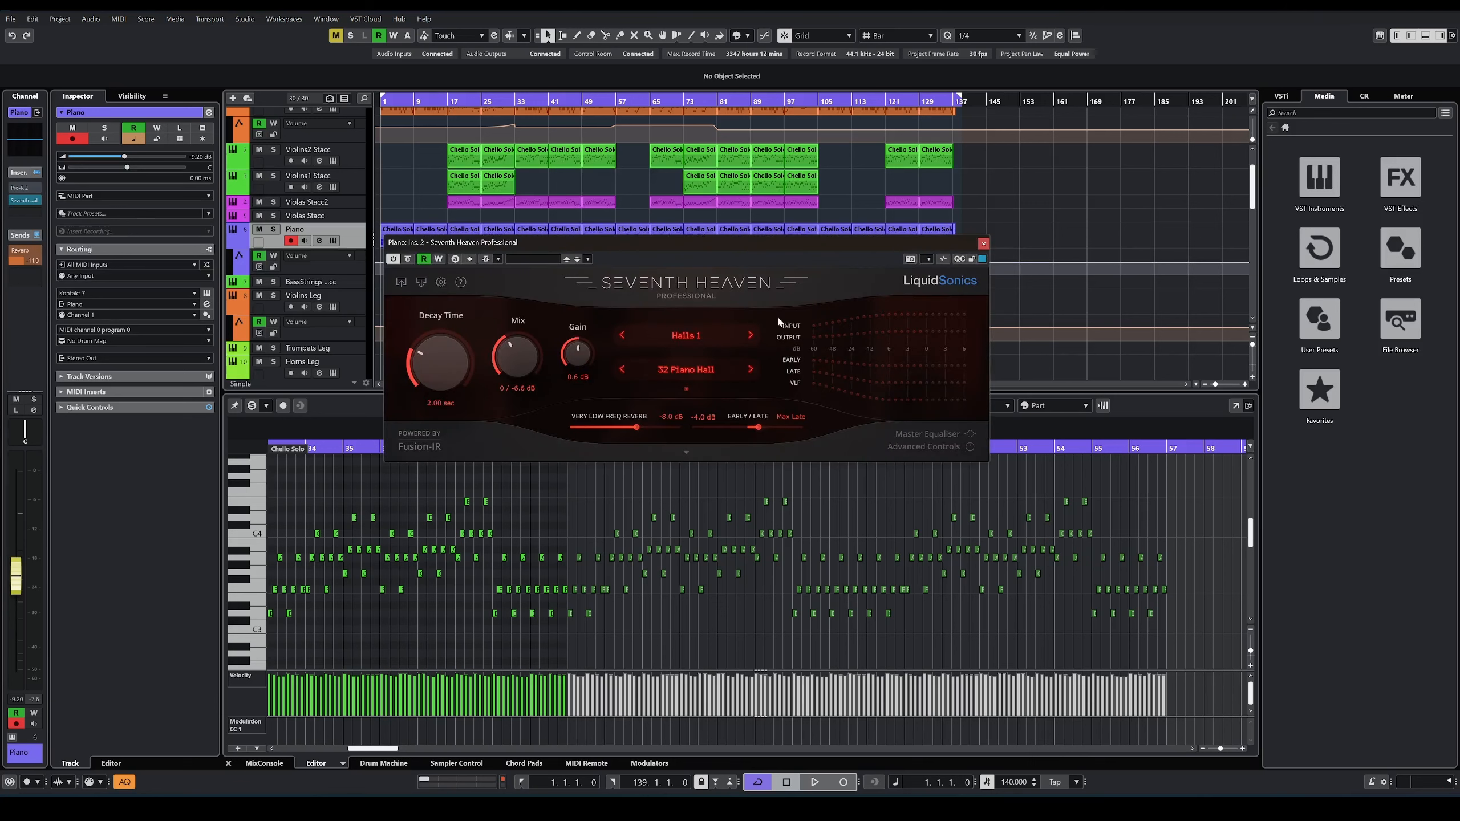
click(983, 243)
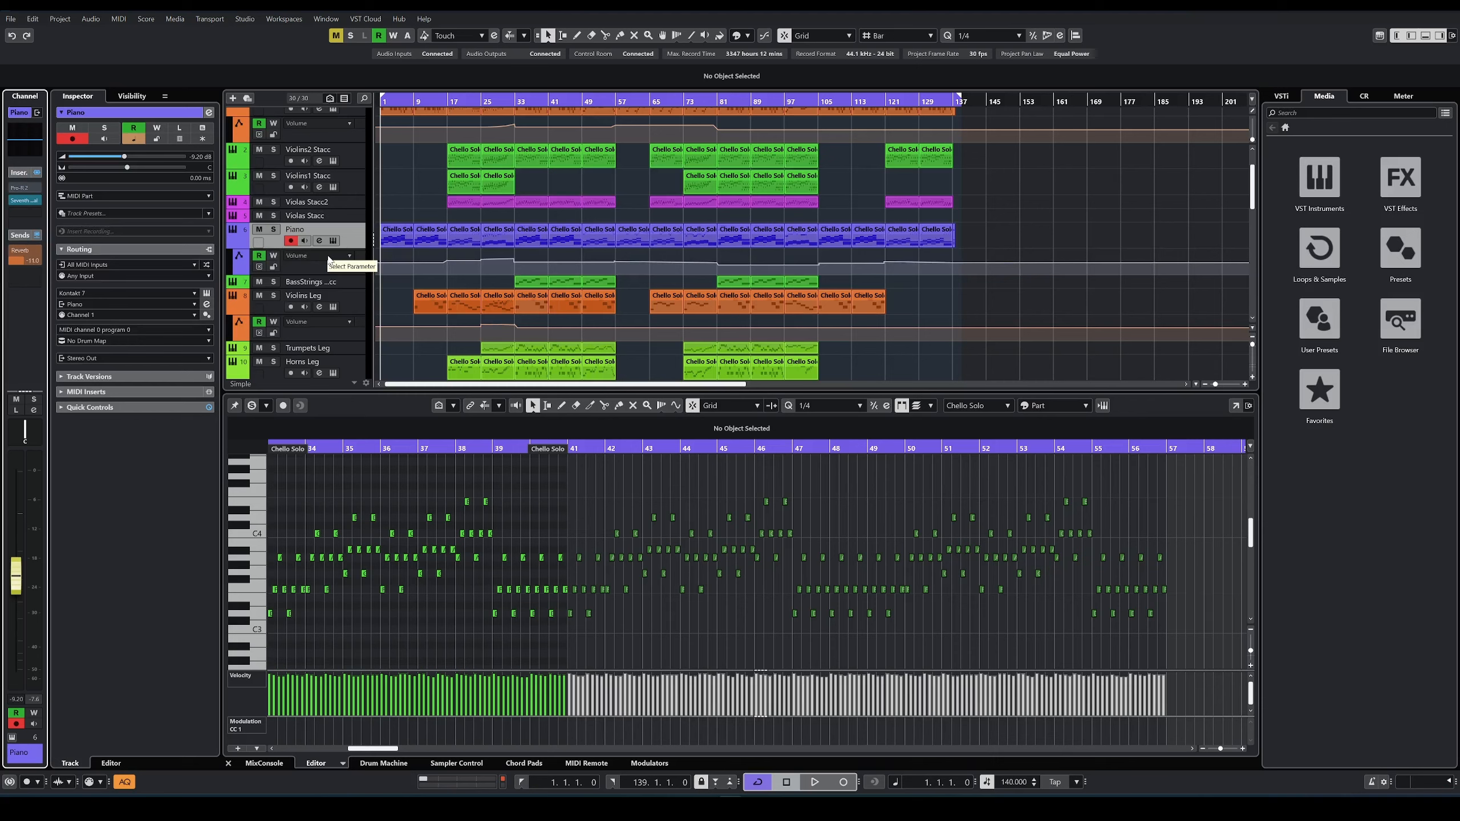
Step: Inspect the Cinematic Rooms Professional insert on the Reverb FX channel, and close it
scroll(282, 363, down, 10)
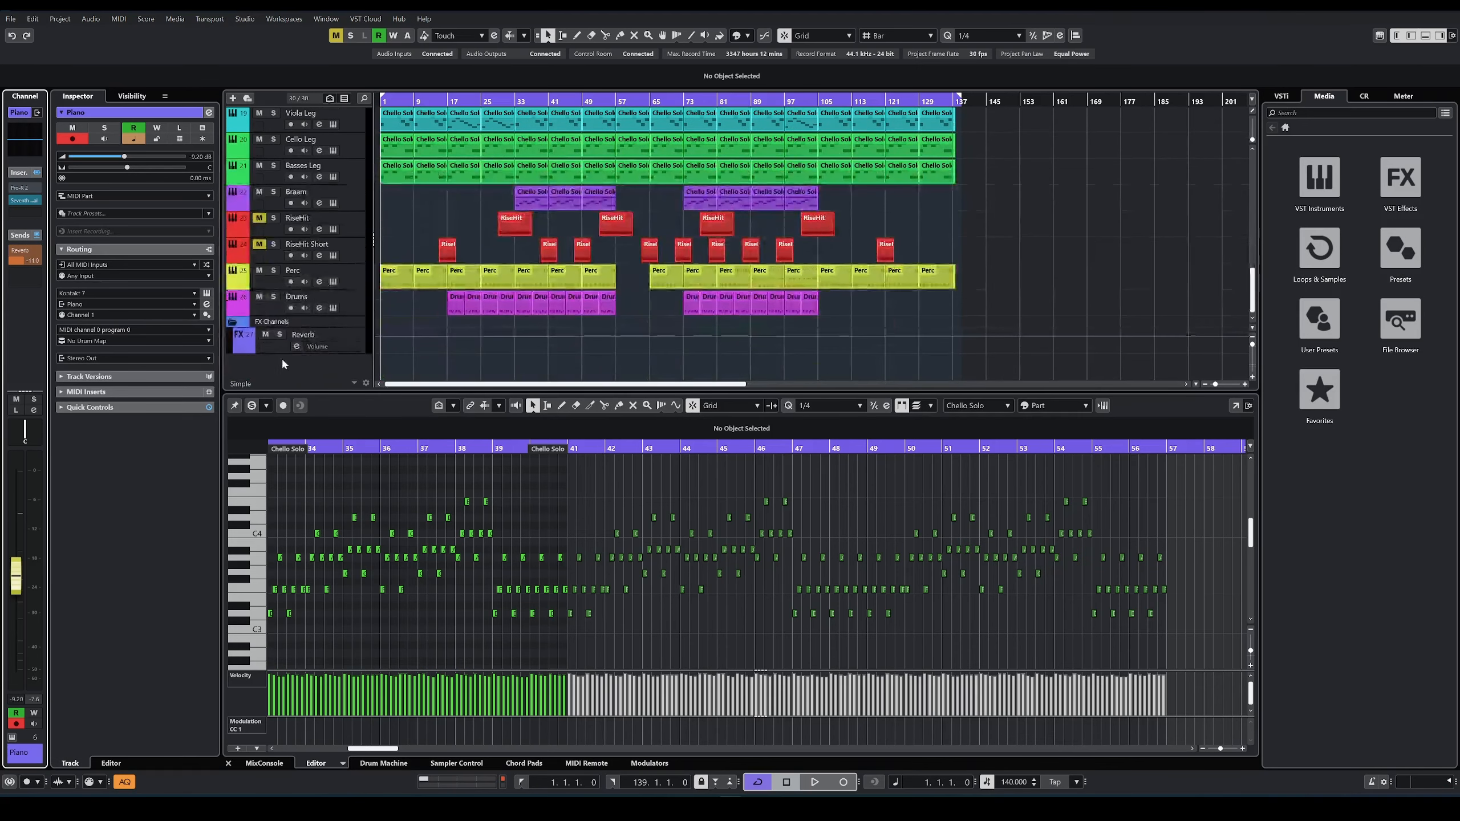
click(272, 352)
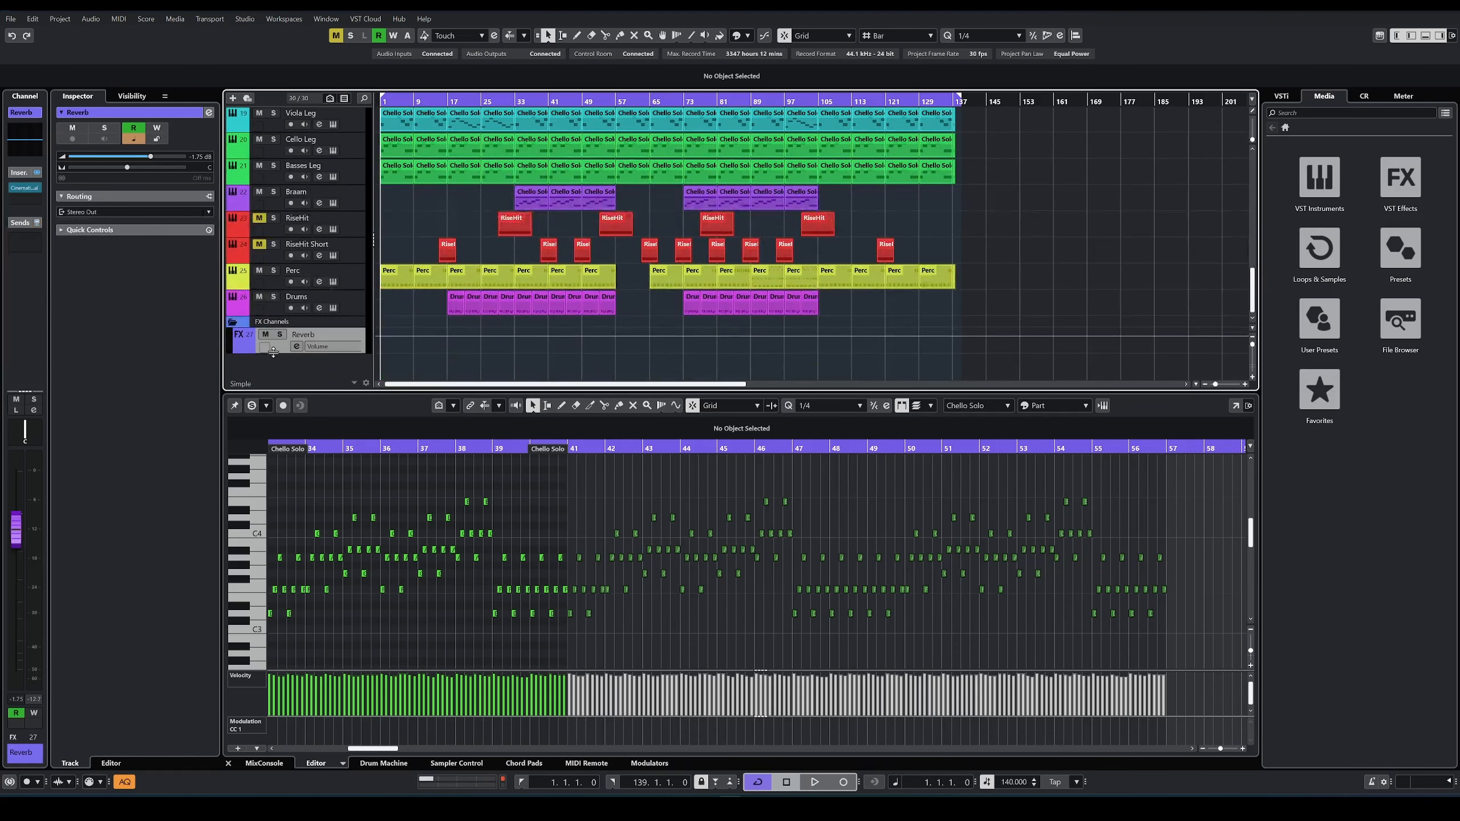
click(24, 189)
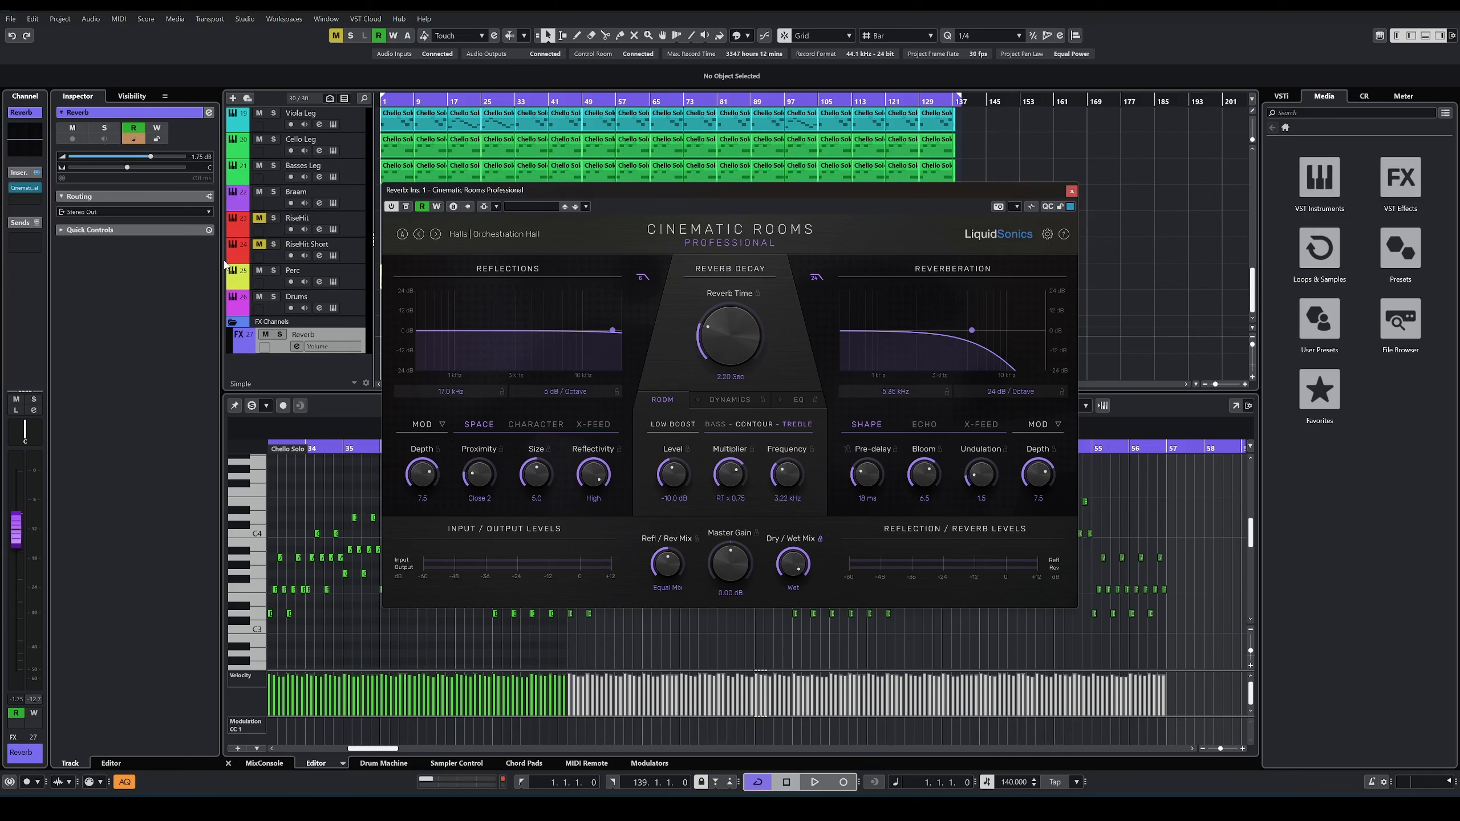
drag(1018, 196, 1005, 196)
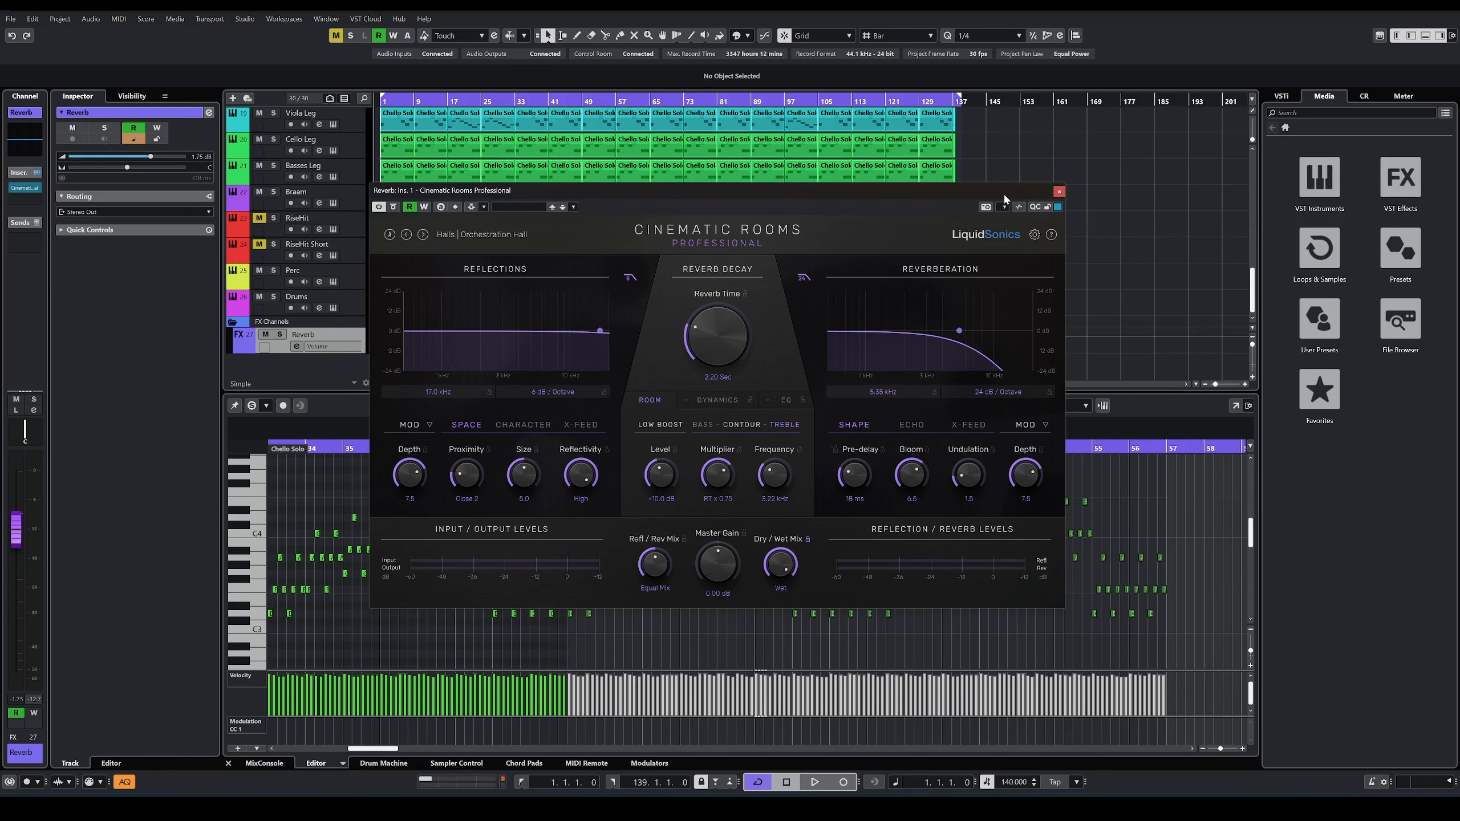
click(1059, 192)
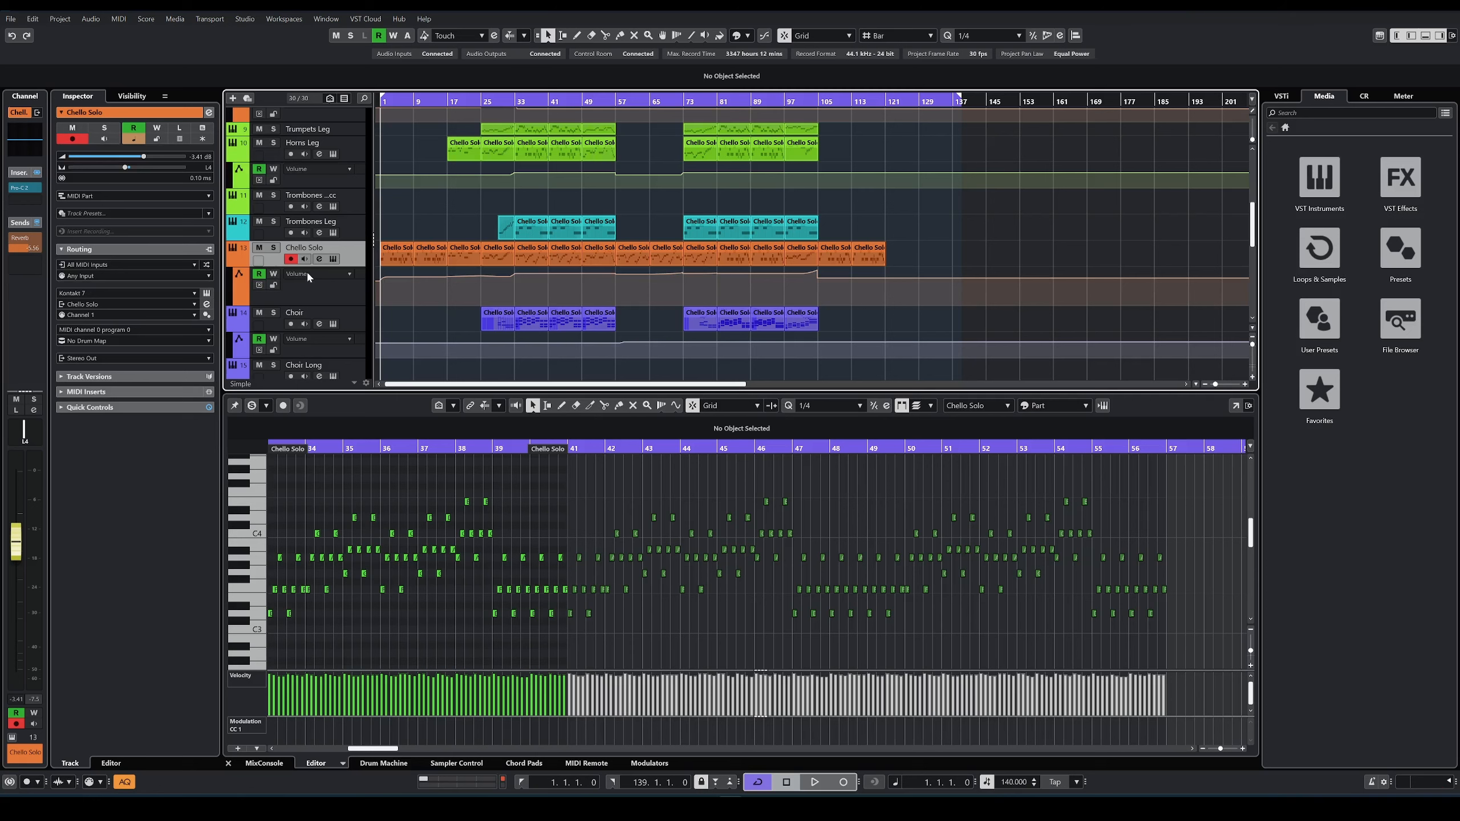
Step: Inspect the Pro-C 2 compressor insert on the Chello Solo track, and close it
click(21, 187)
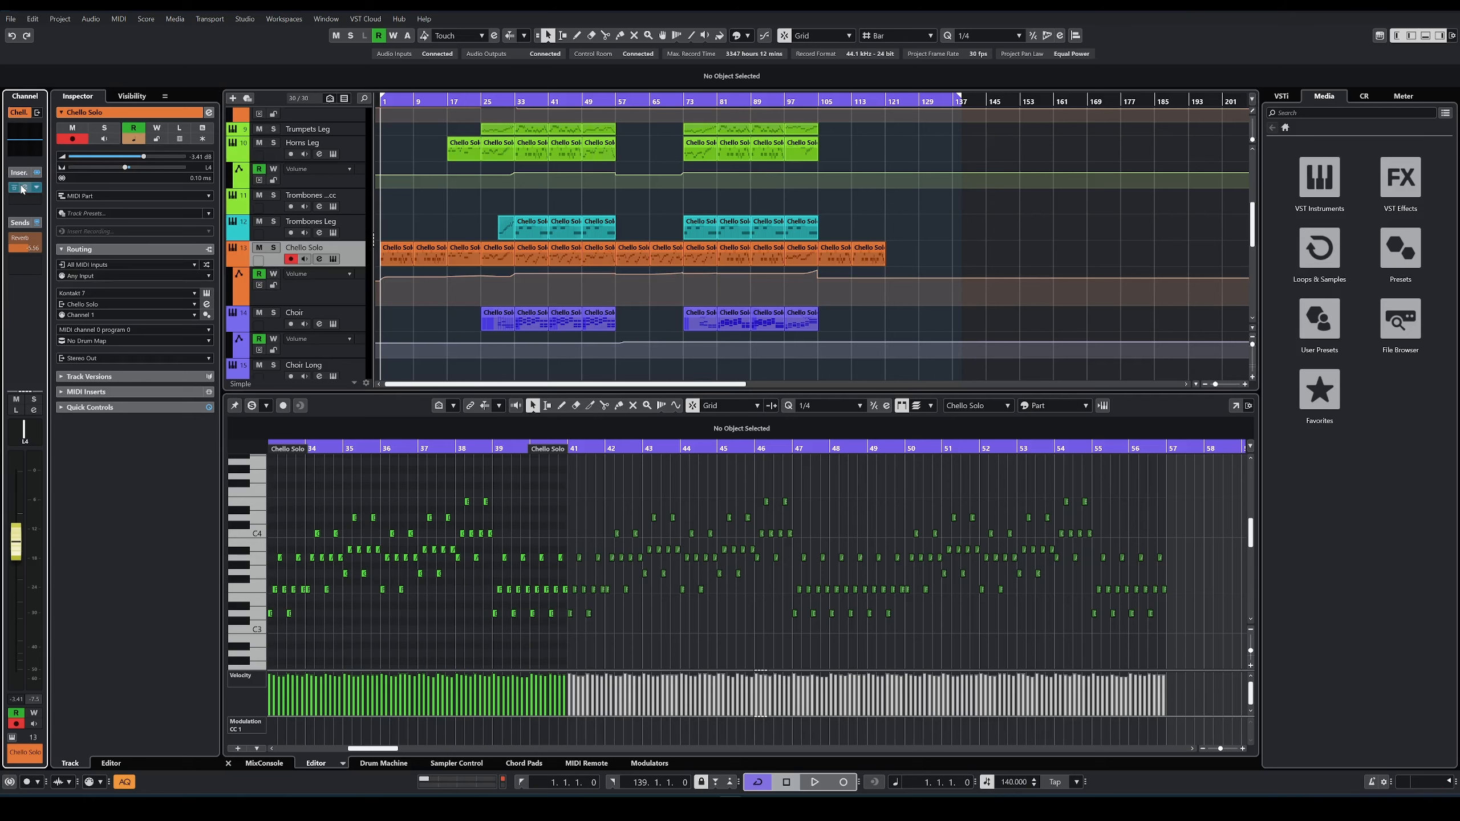
click(22, 187)
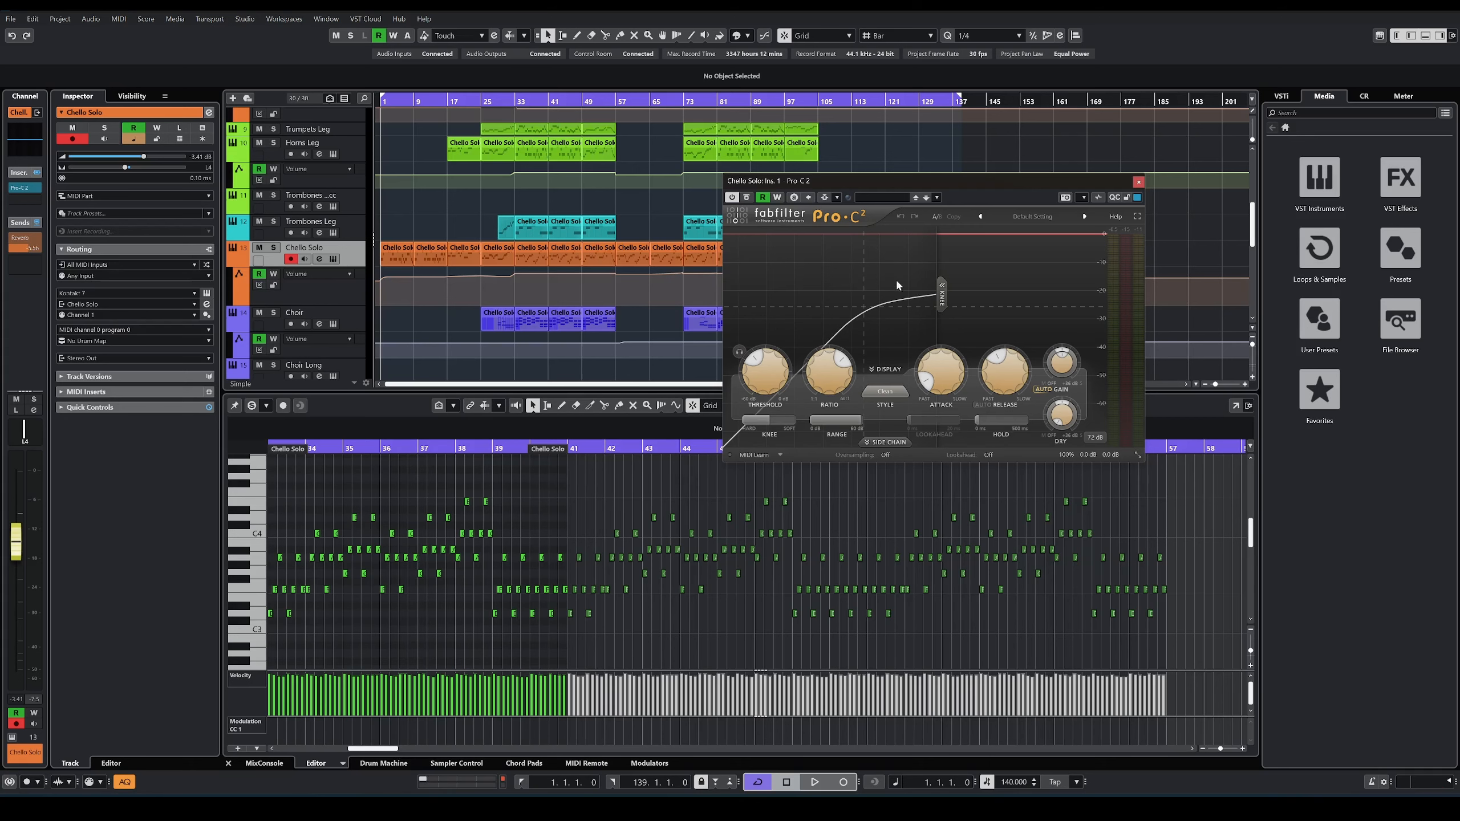
click(1138, 181)
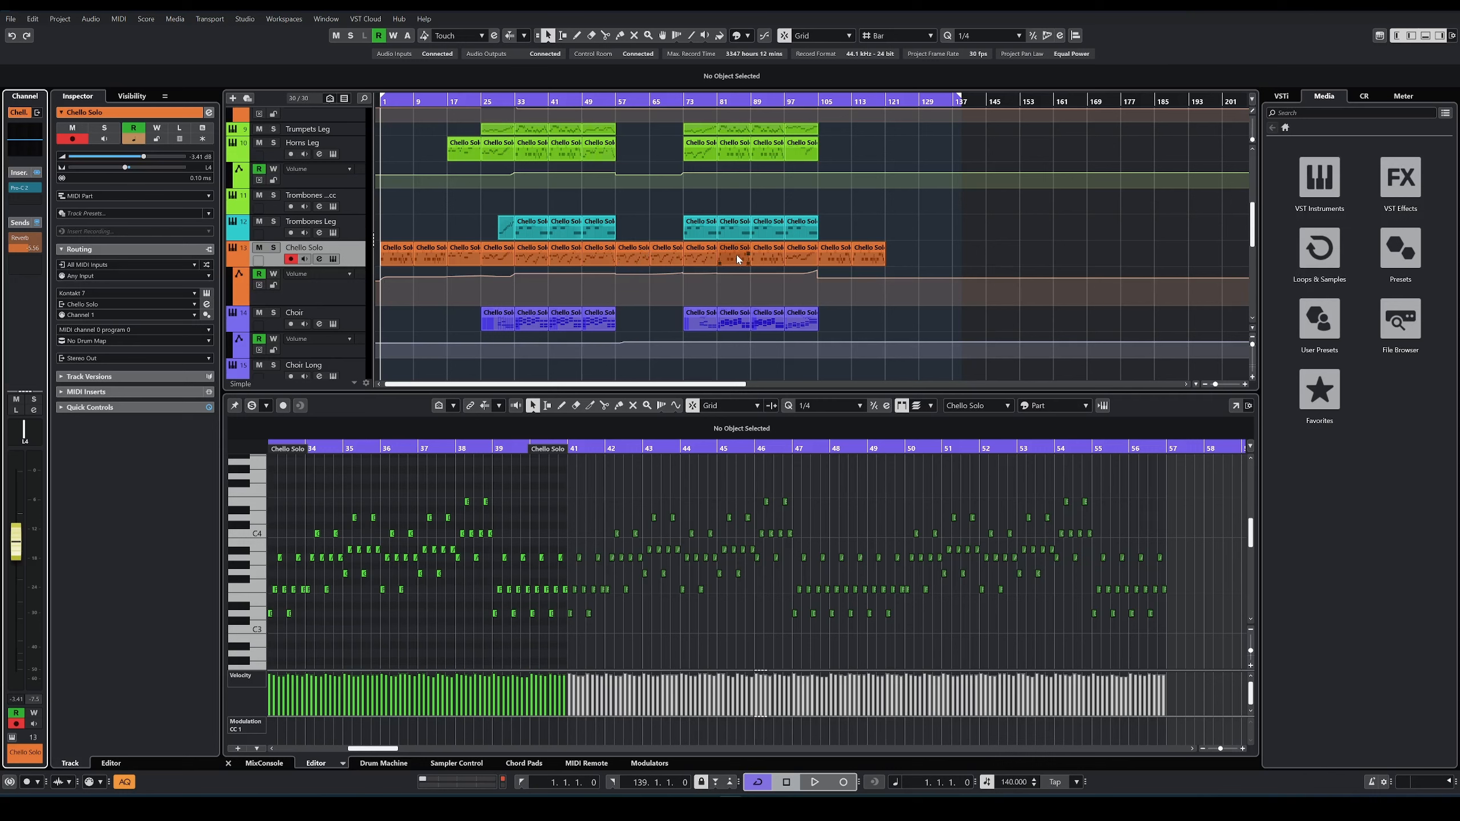
Step: Inspect the Drums track's Fosfat and Black Valve inserts while auditioning from bar 17, and stop playback
scroll(299, 312, down, 2)
scroll(343, 337, down, 3)
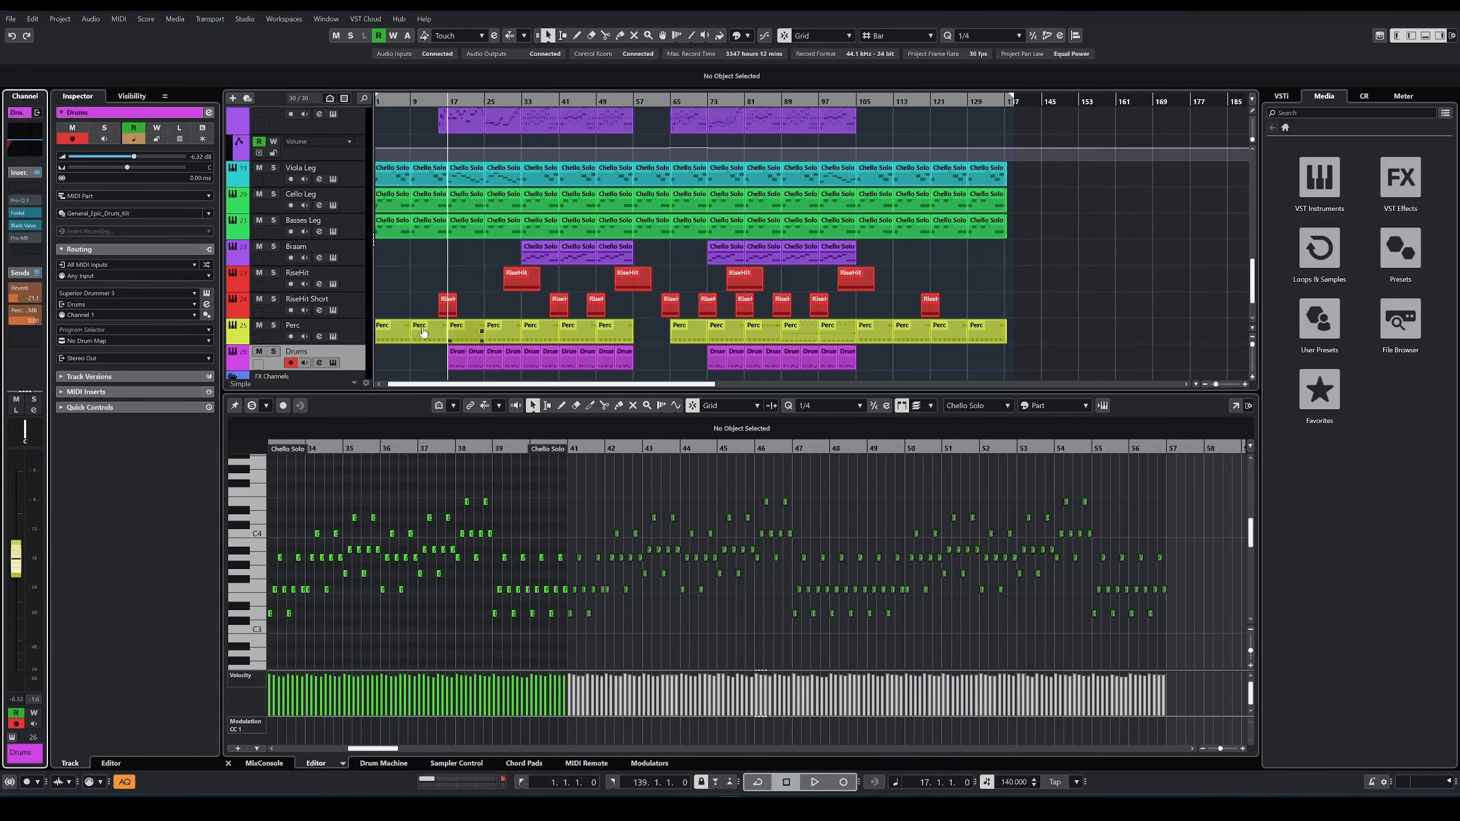
click(18, 213)
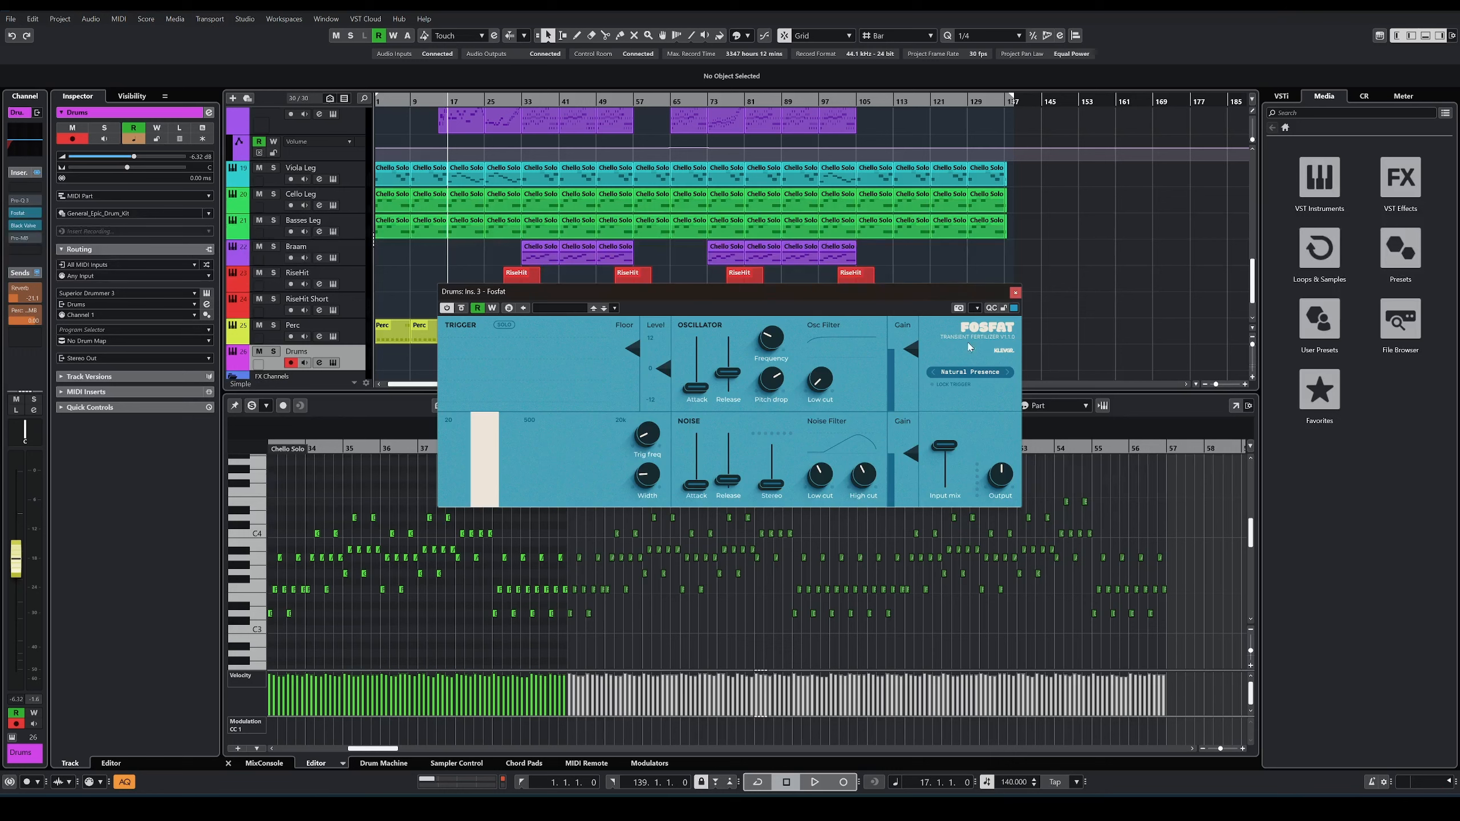
click(1015, 292)
key(space)
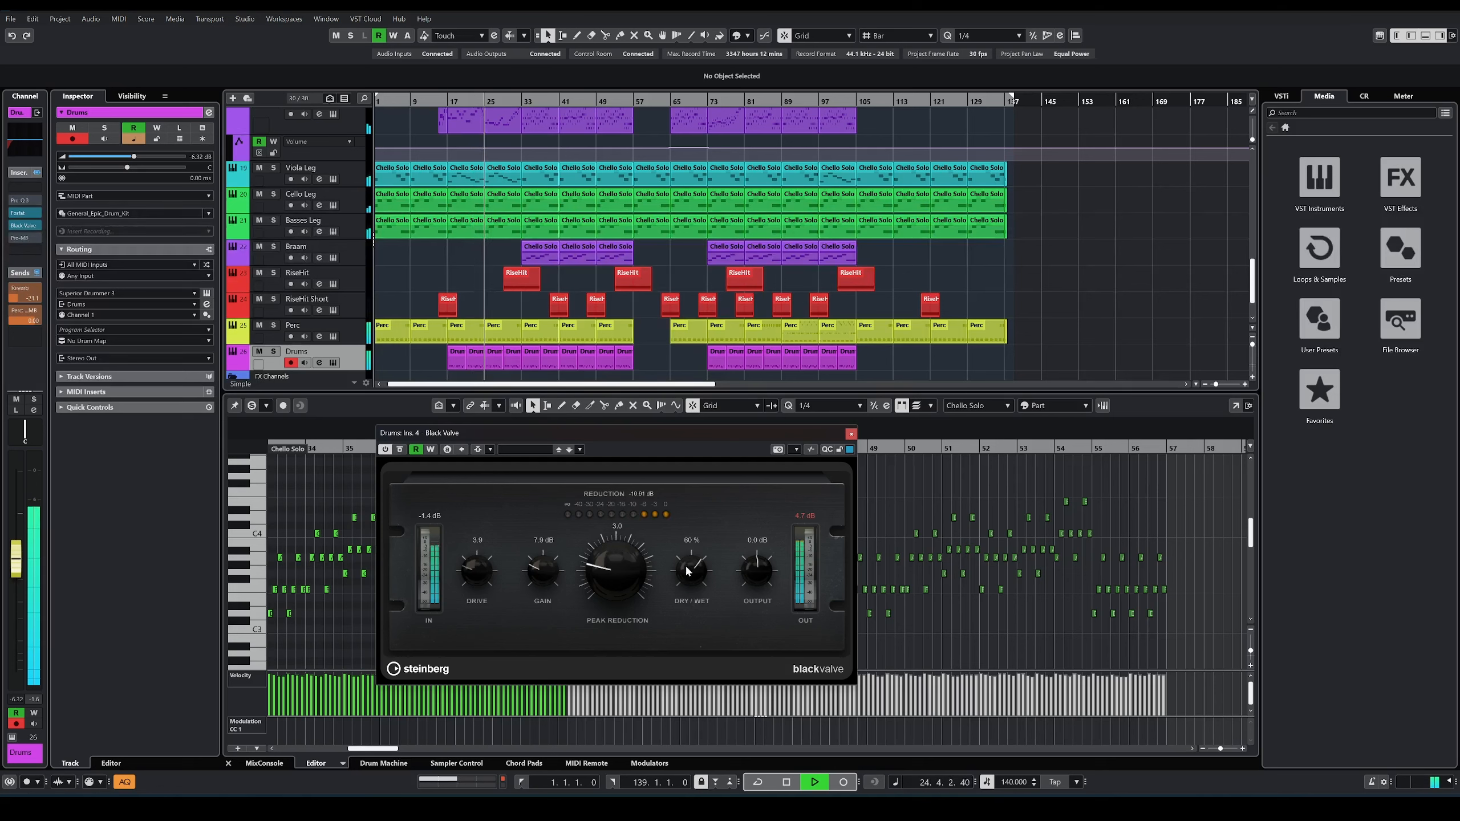
click(851, 433)
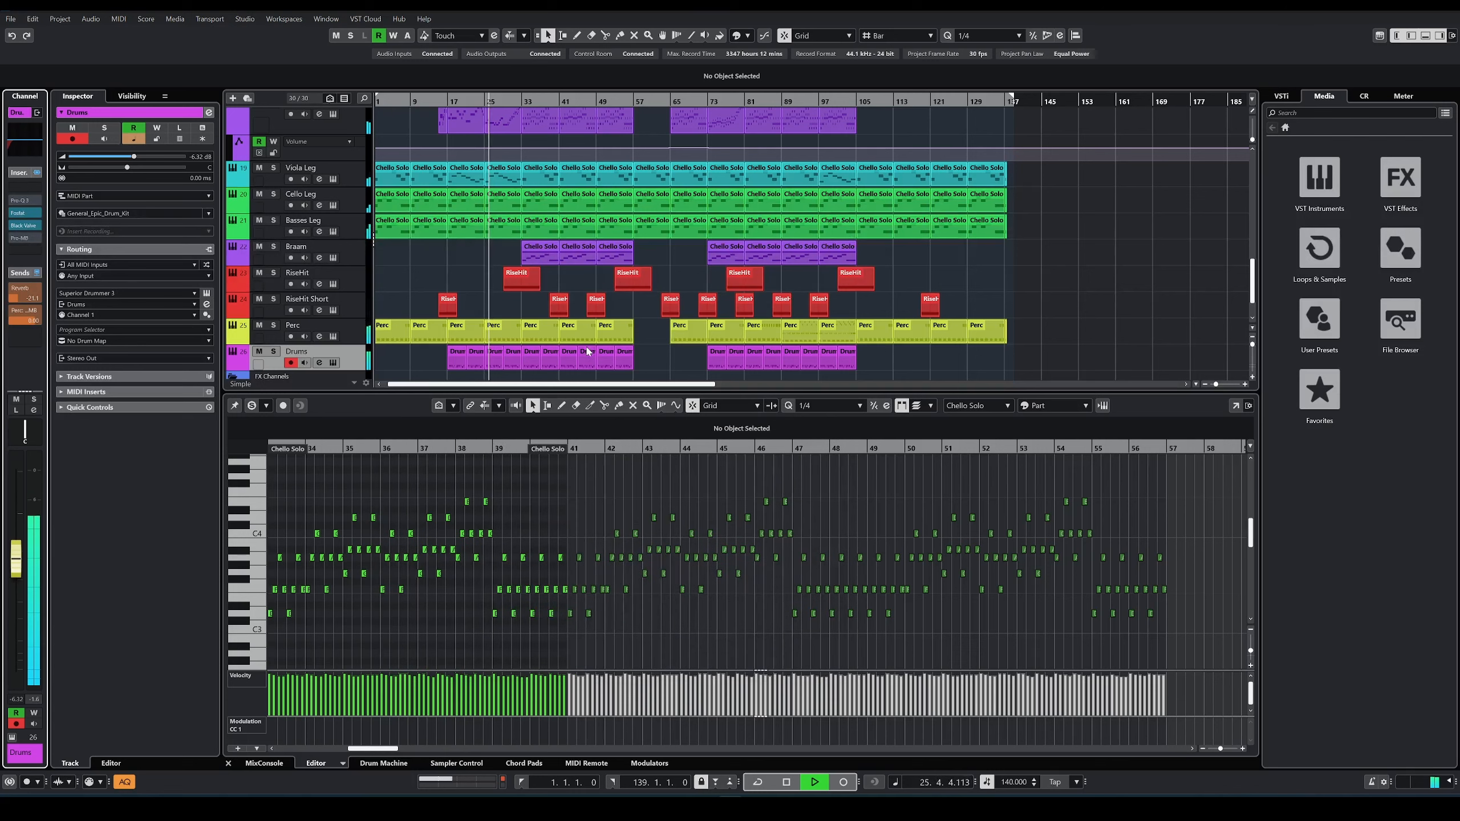
key(space)
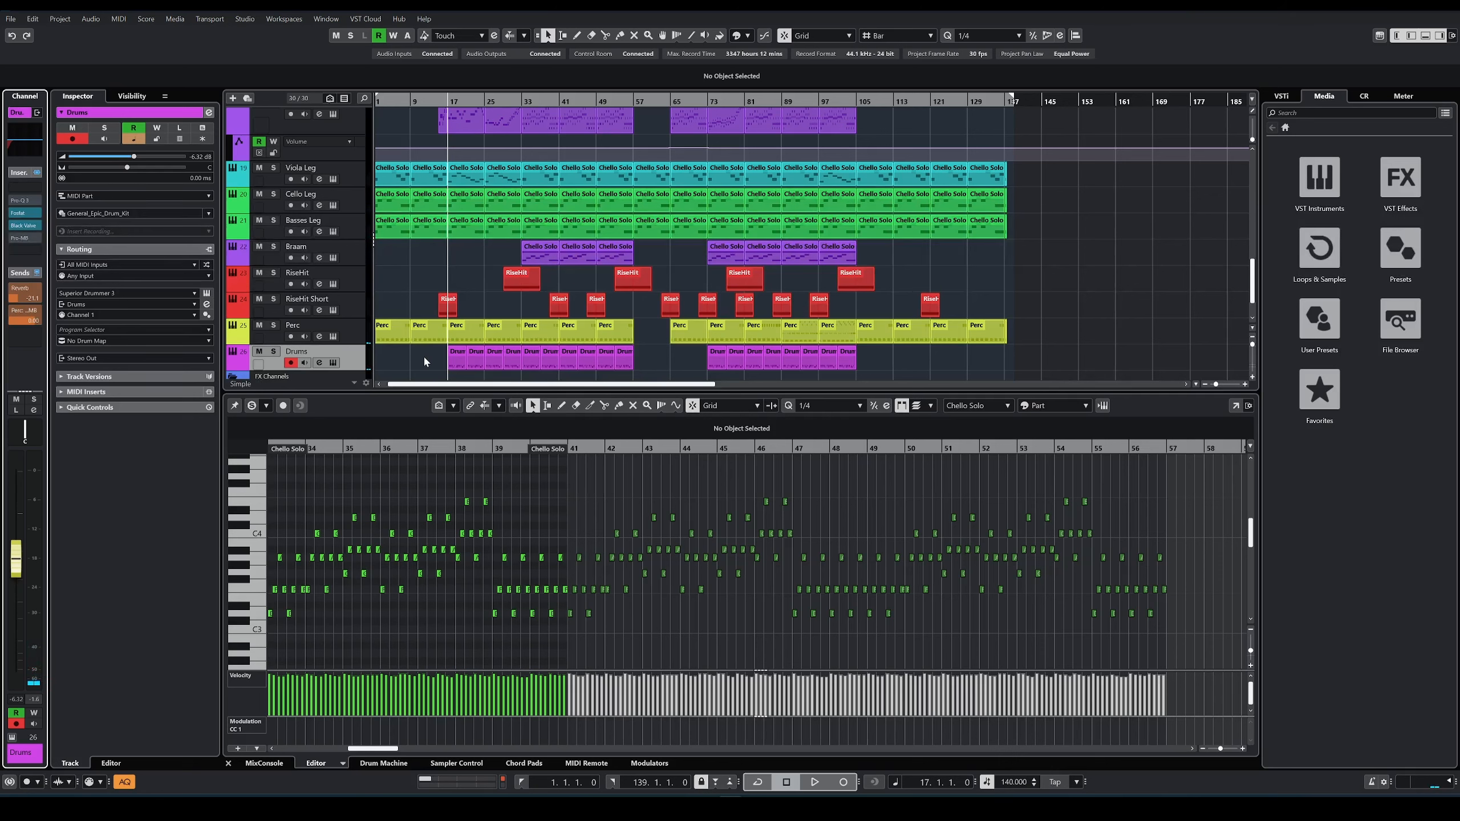
Step: Solo the Perc track and play its part from bar 17
click(467, 333)
key(s)
key(space)
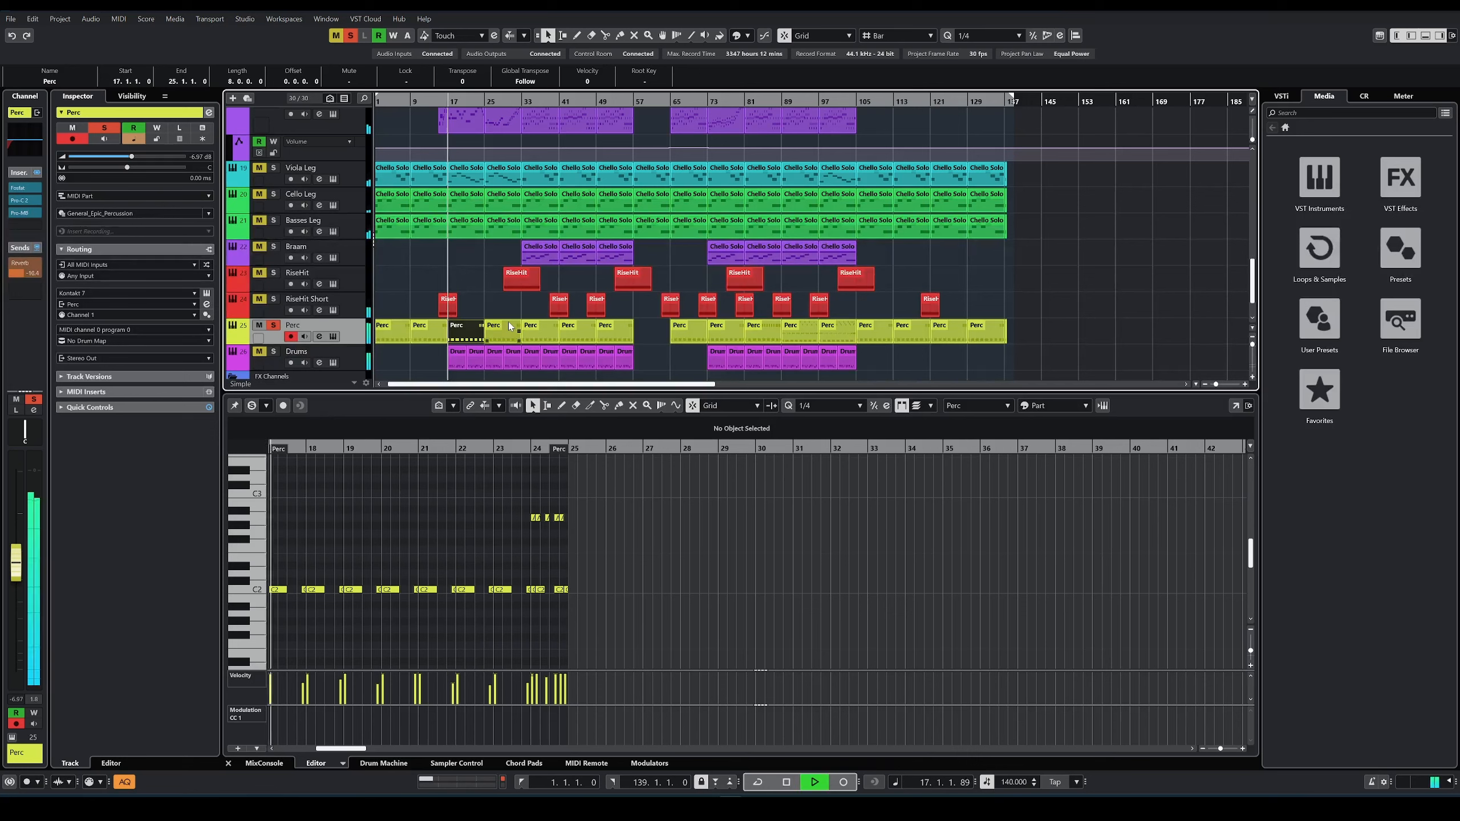
Step: Inspect the Perc track's Fosfat and Pro-C 2 inserts during playback, closing each one
click(25, 188)
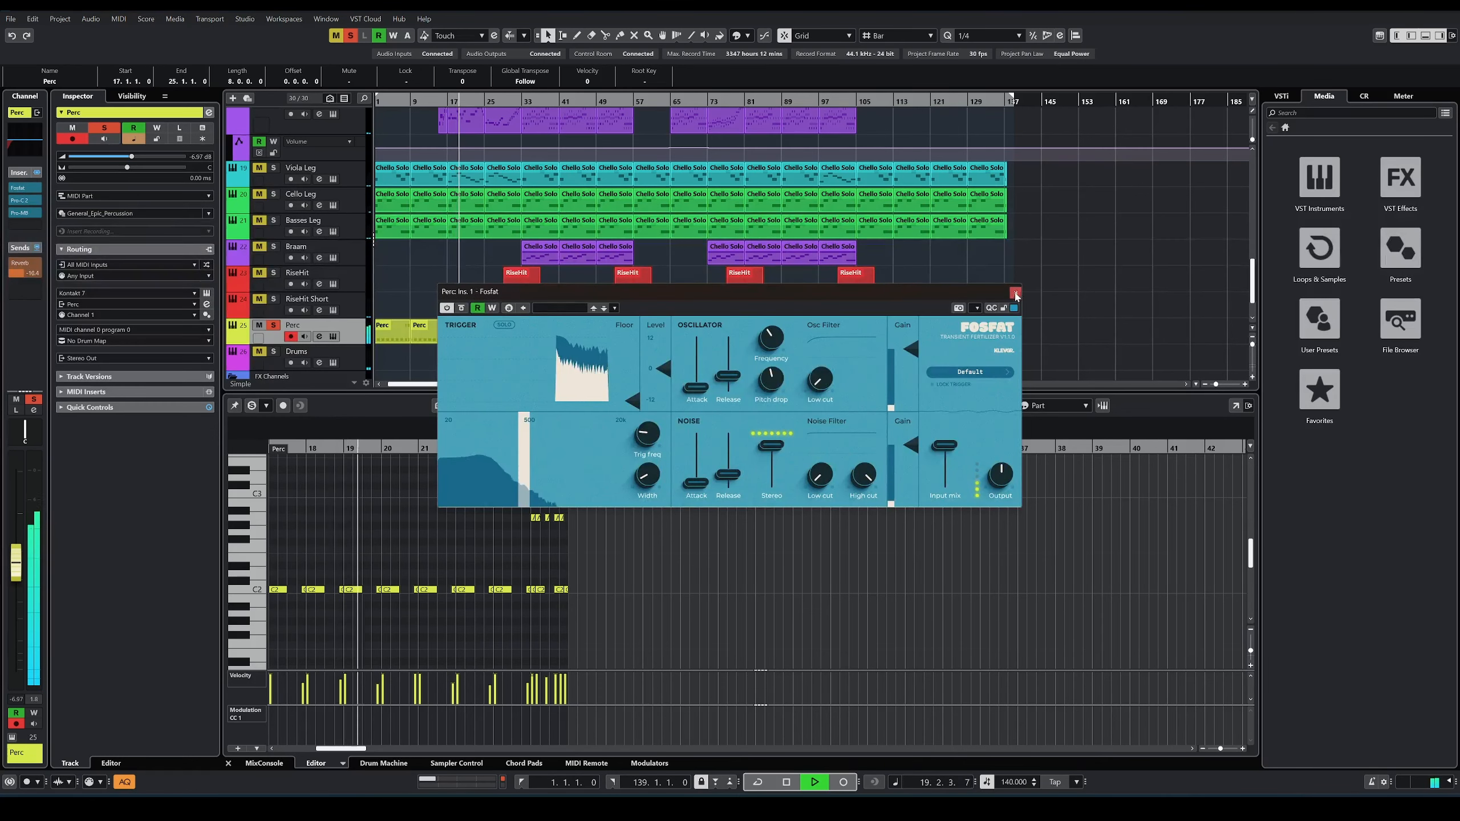
click(1015, 293)
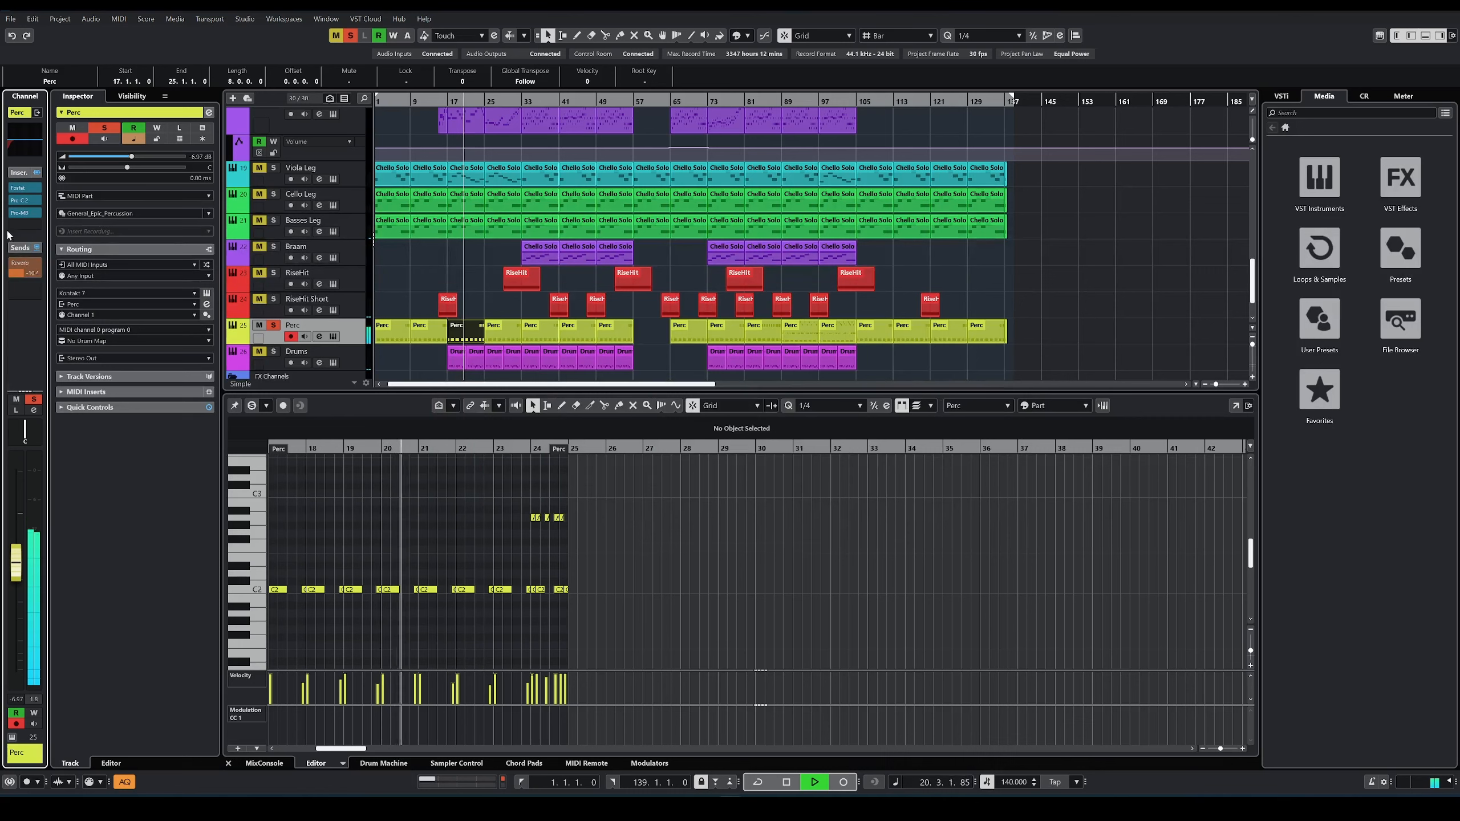
click(16, 201)
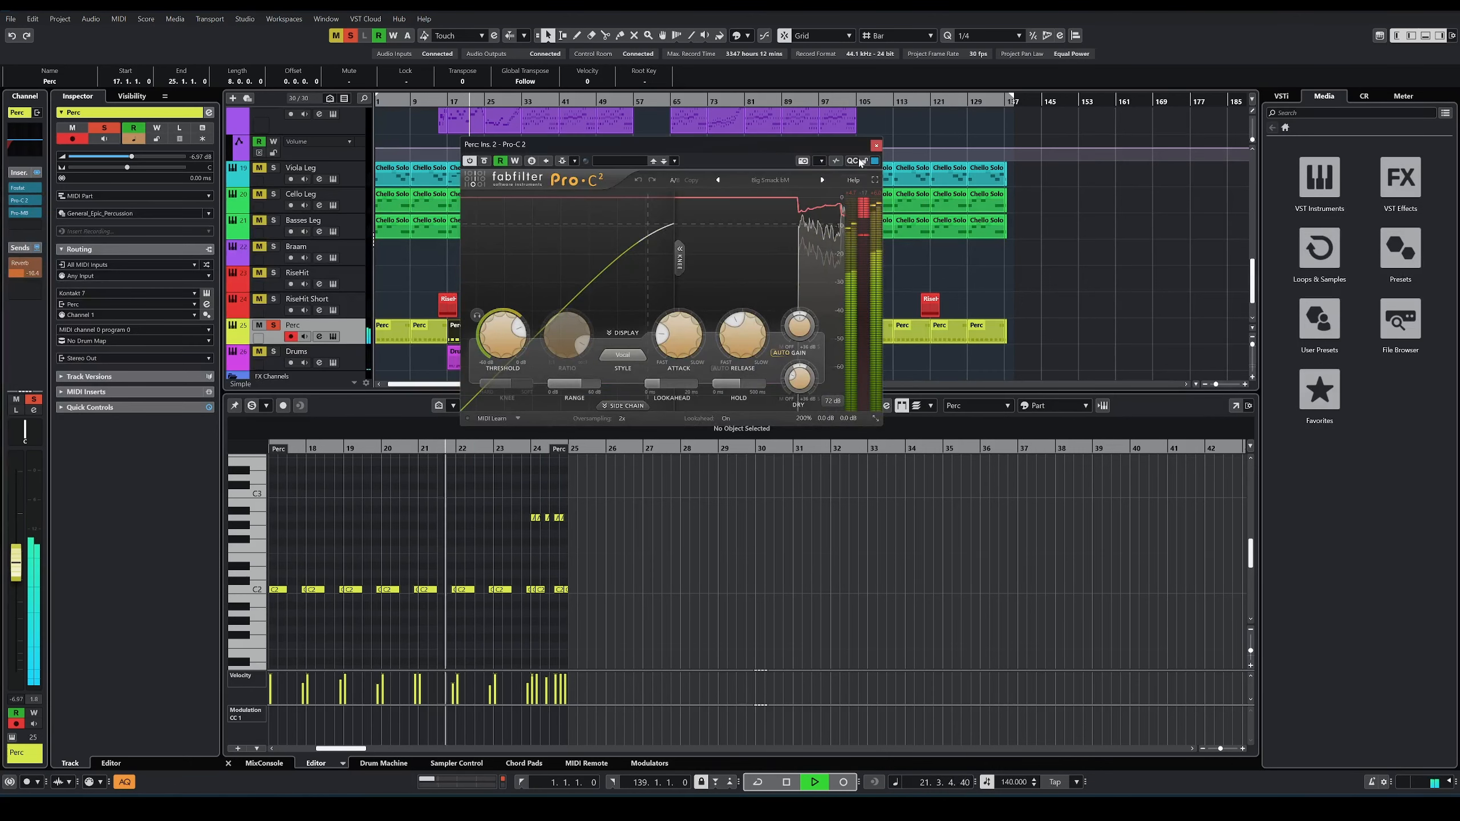
click(876, 145)
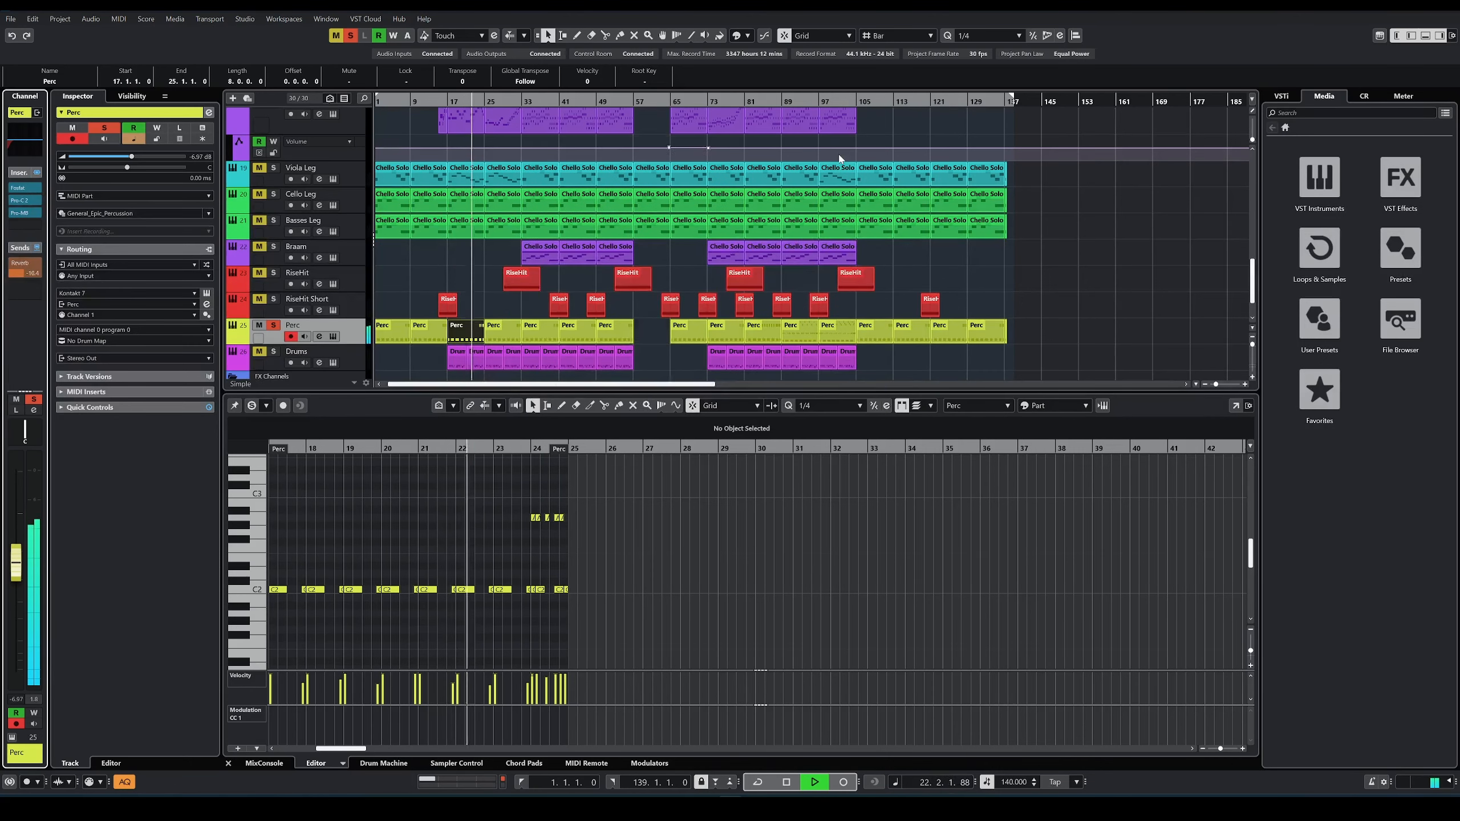
Step: Open the Perc track's Pro-MB insert, and examine the low cut in its channel EQ during playback
click(18, 212)
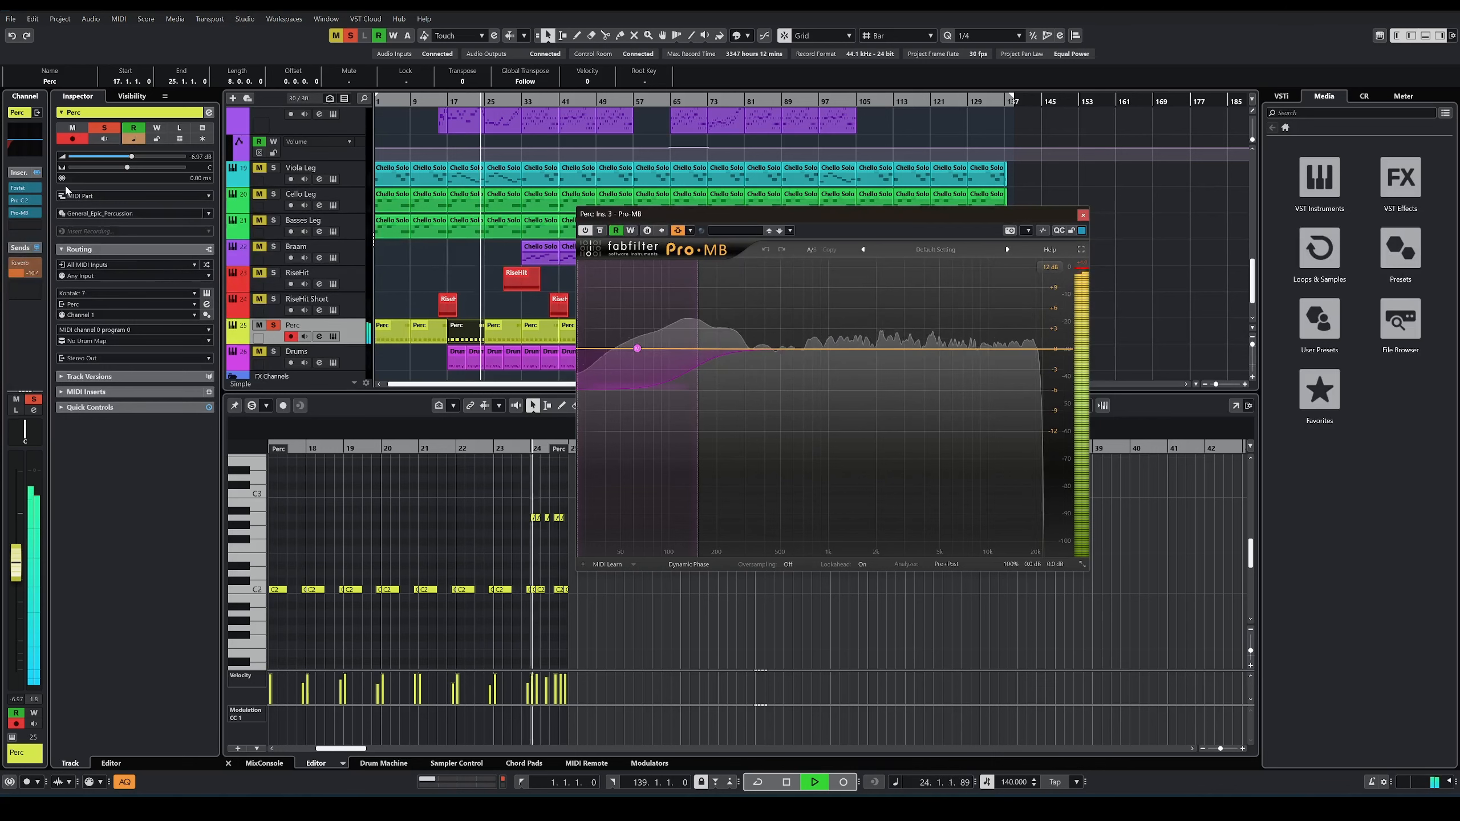
click(34, 151)
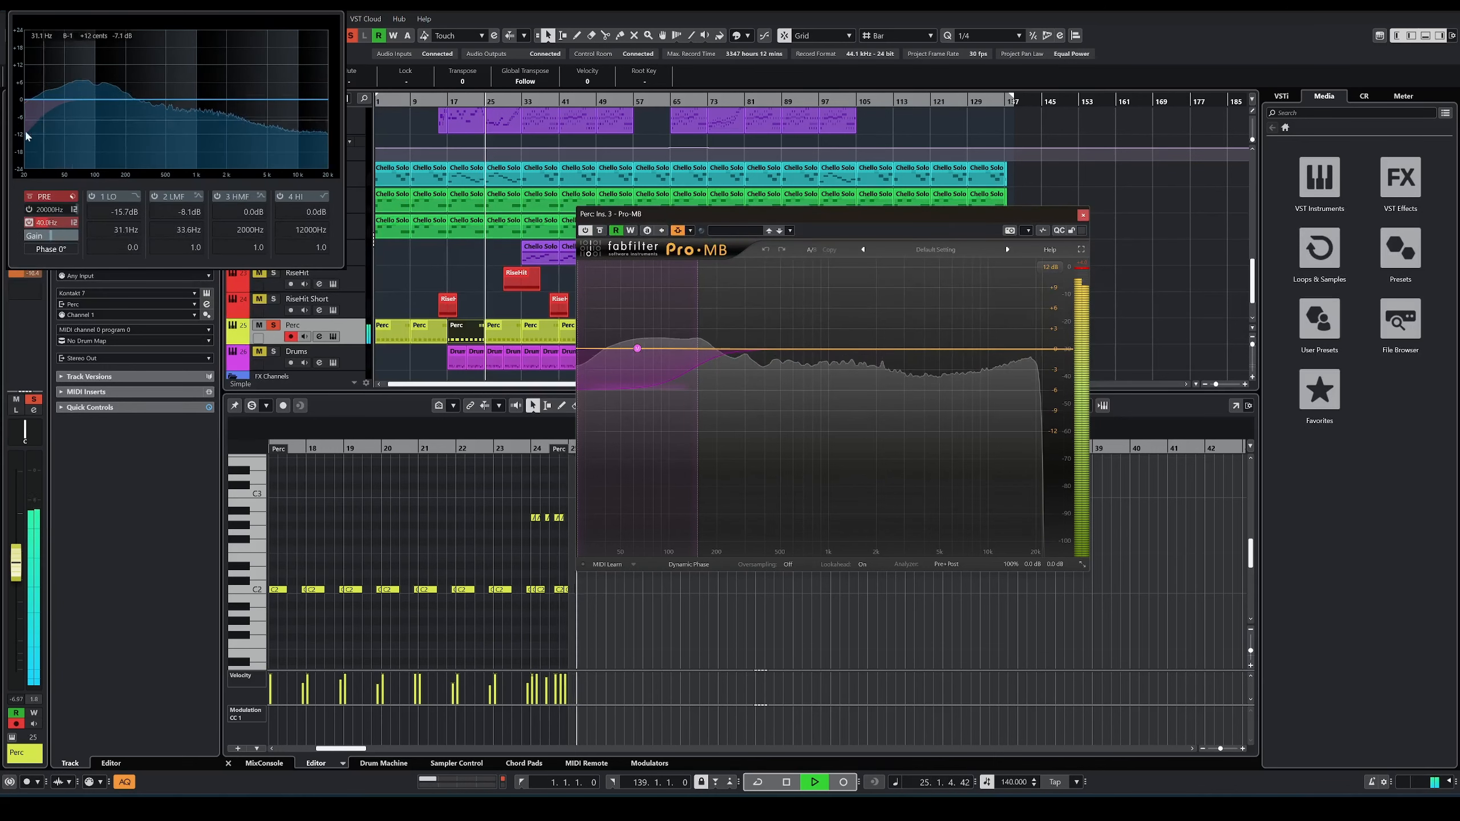
click(2, 150)
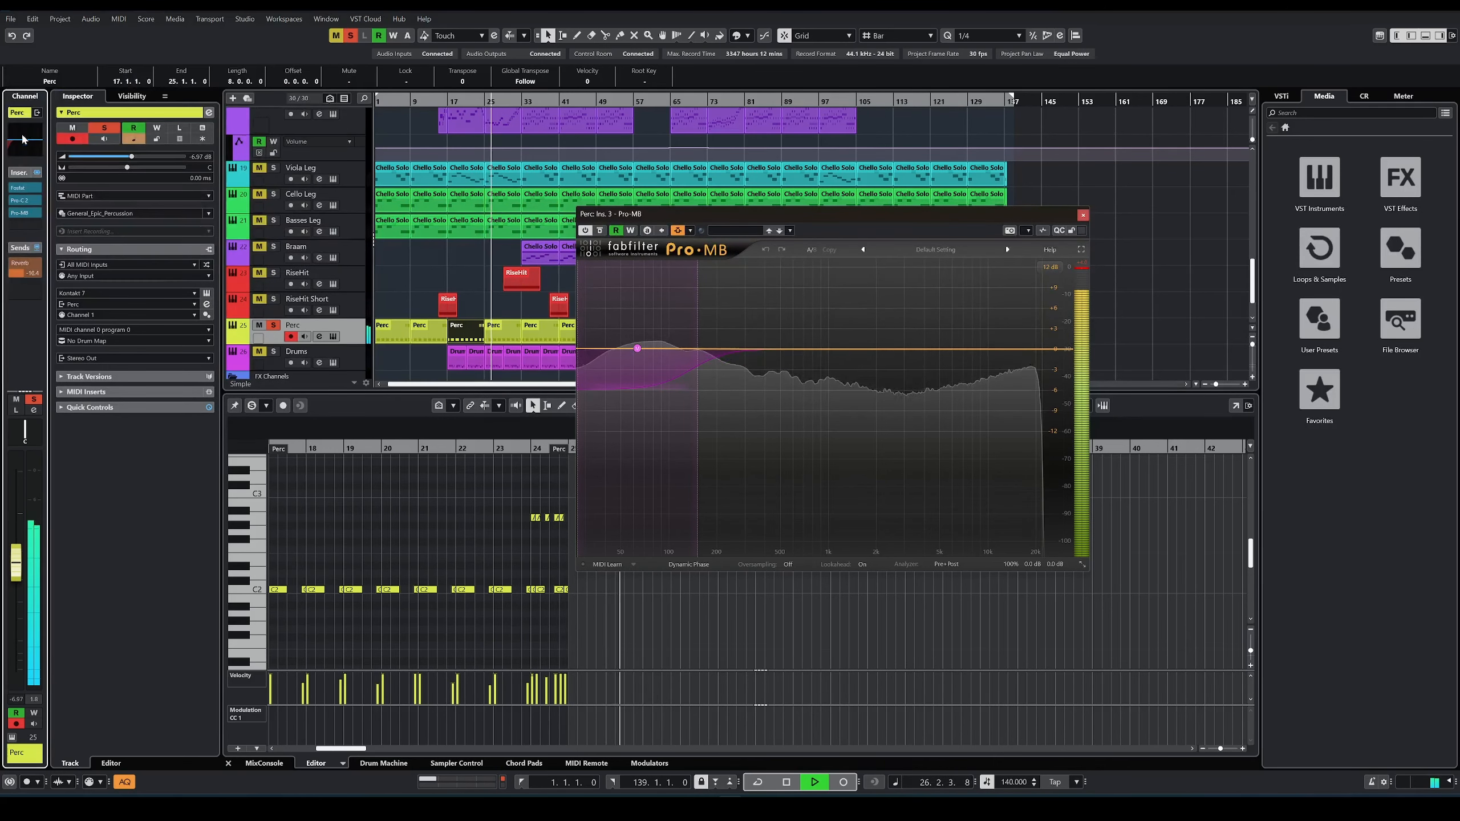
click(20, 140)
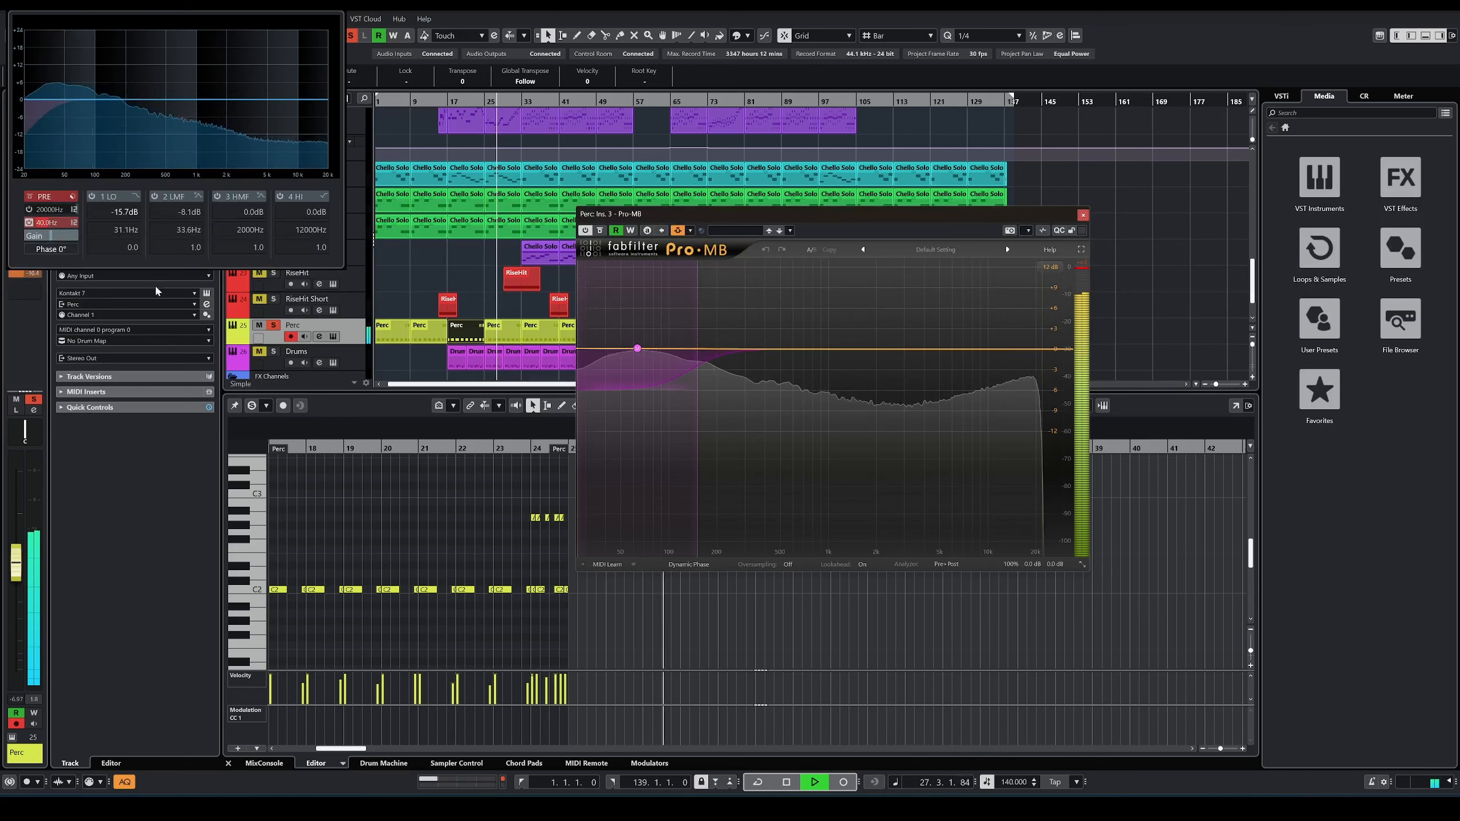
Step: Move the Pro-MB window clear of the track list, and replay the soloed Perc part from bar 17
drag(801, 208, 771, 200)
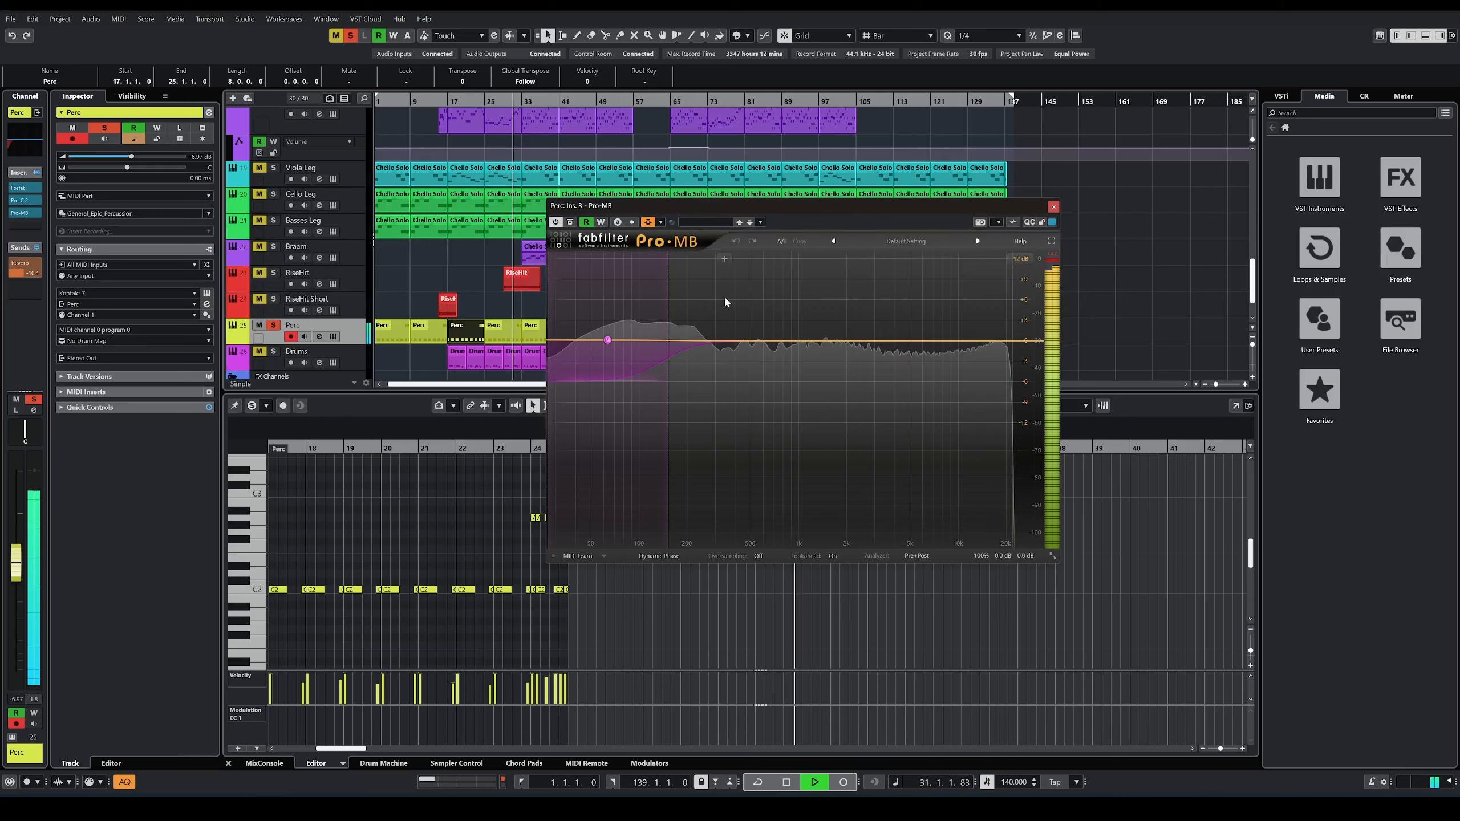
drag(719, 207, 799, 203)
key(space)
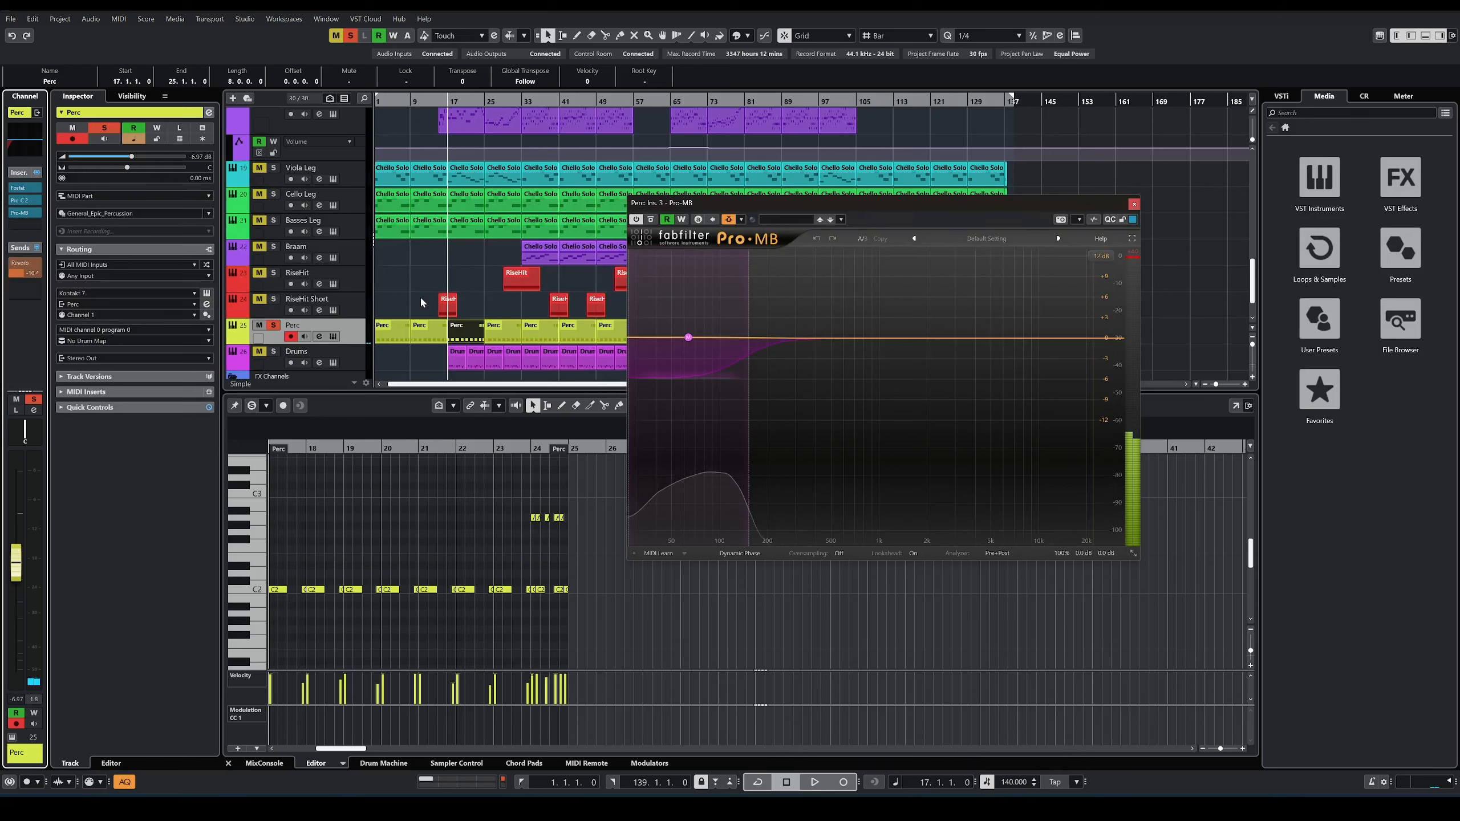
key(space)
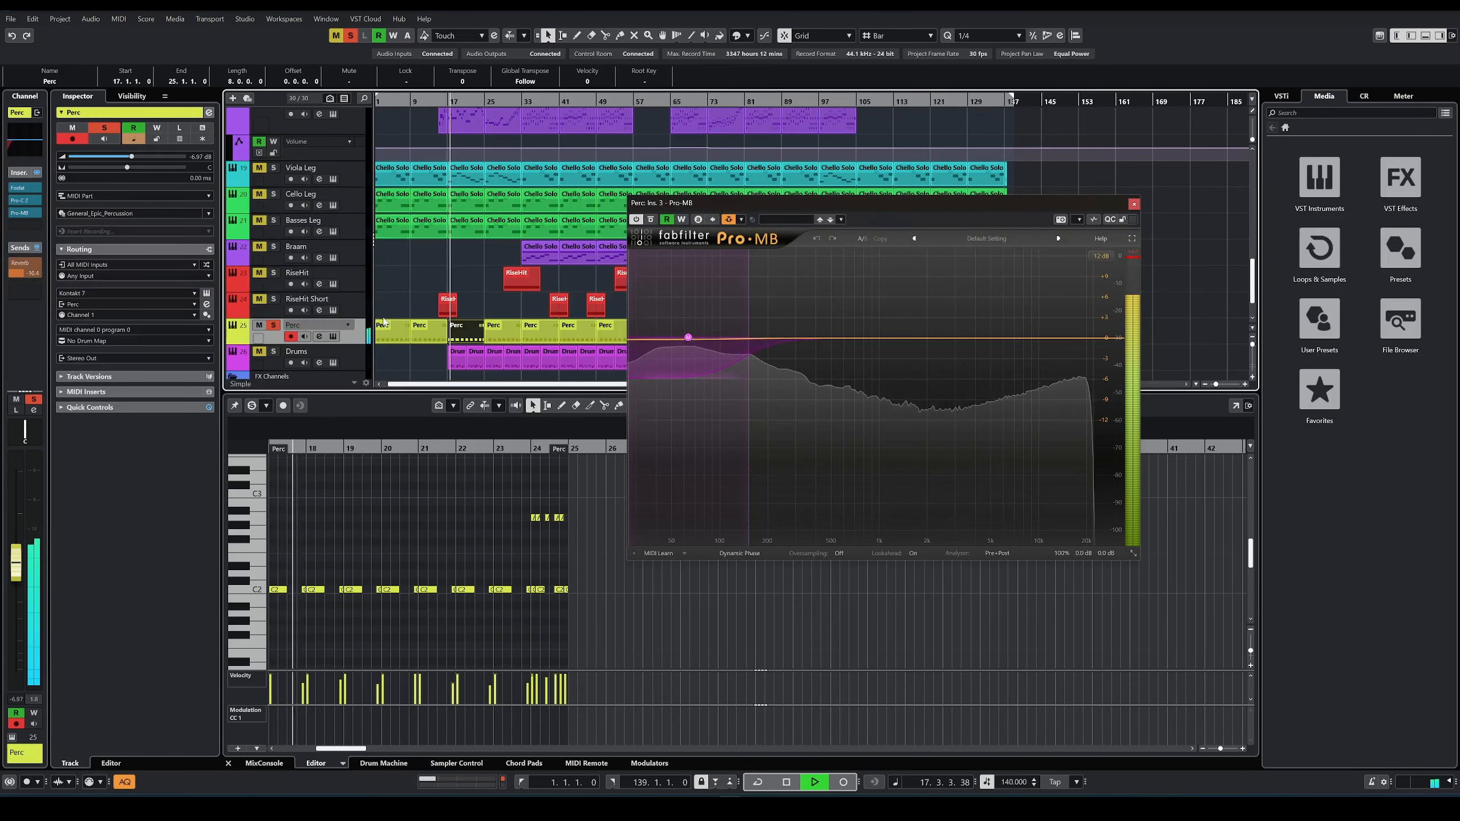
Step: Examine the range of the low band in the Perc track's Pro-MB while replaying the part from bar 17, and close the plug-in
click(459, 362)
click(466, 336)
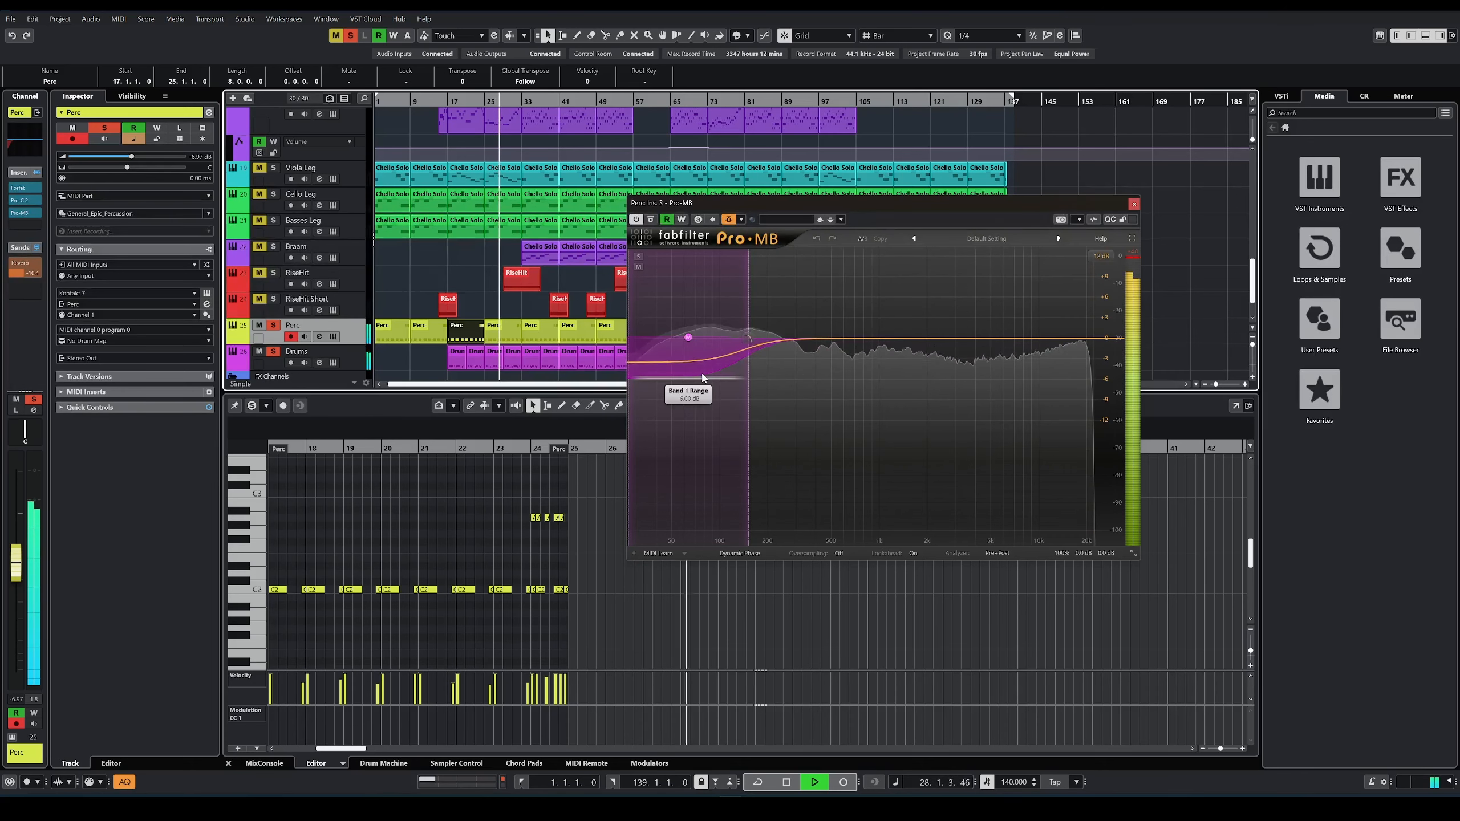
key(space)
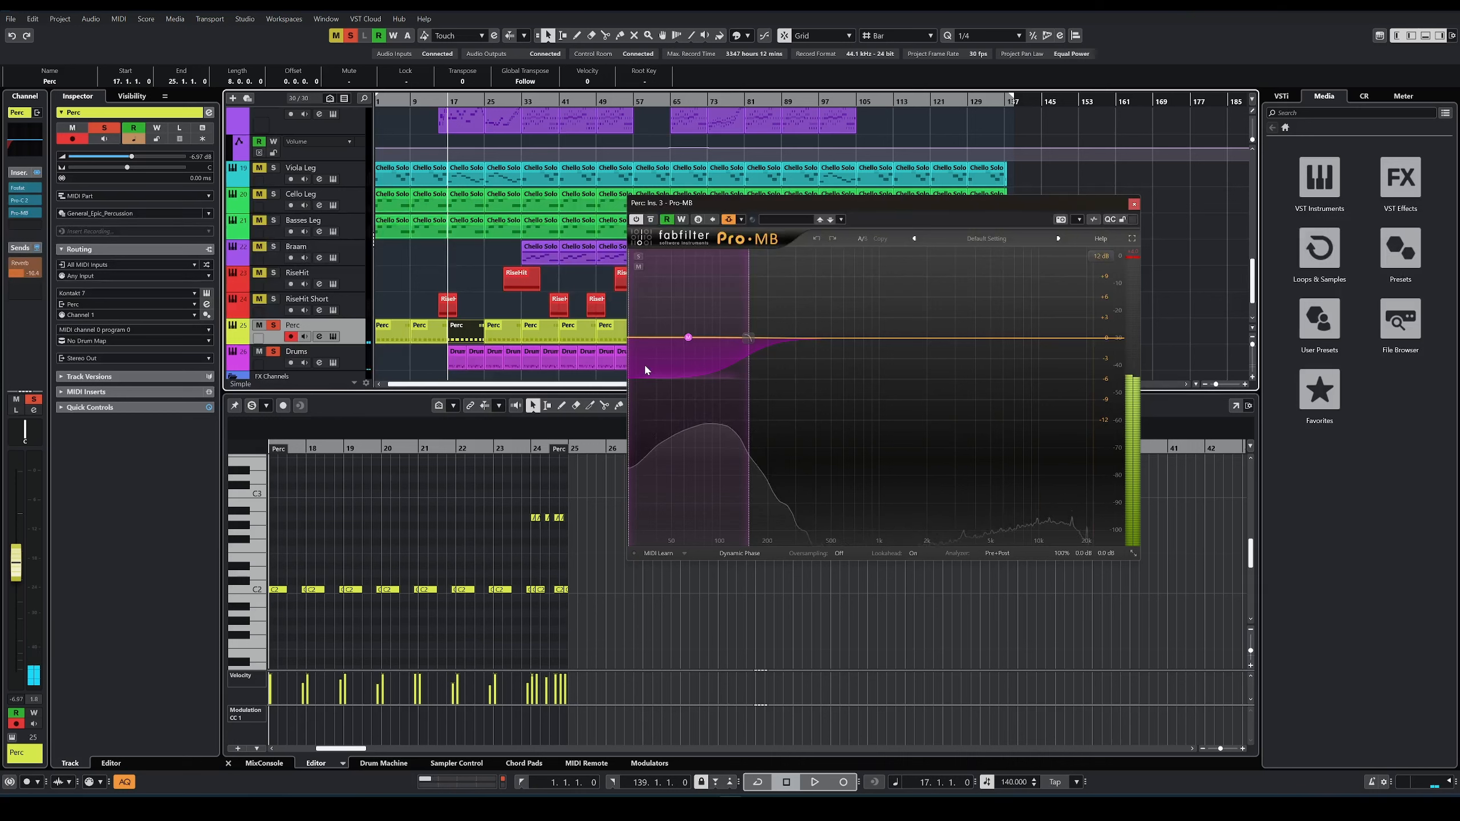
key(space)
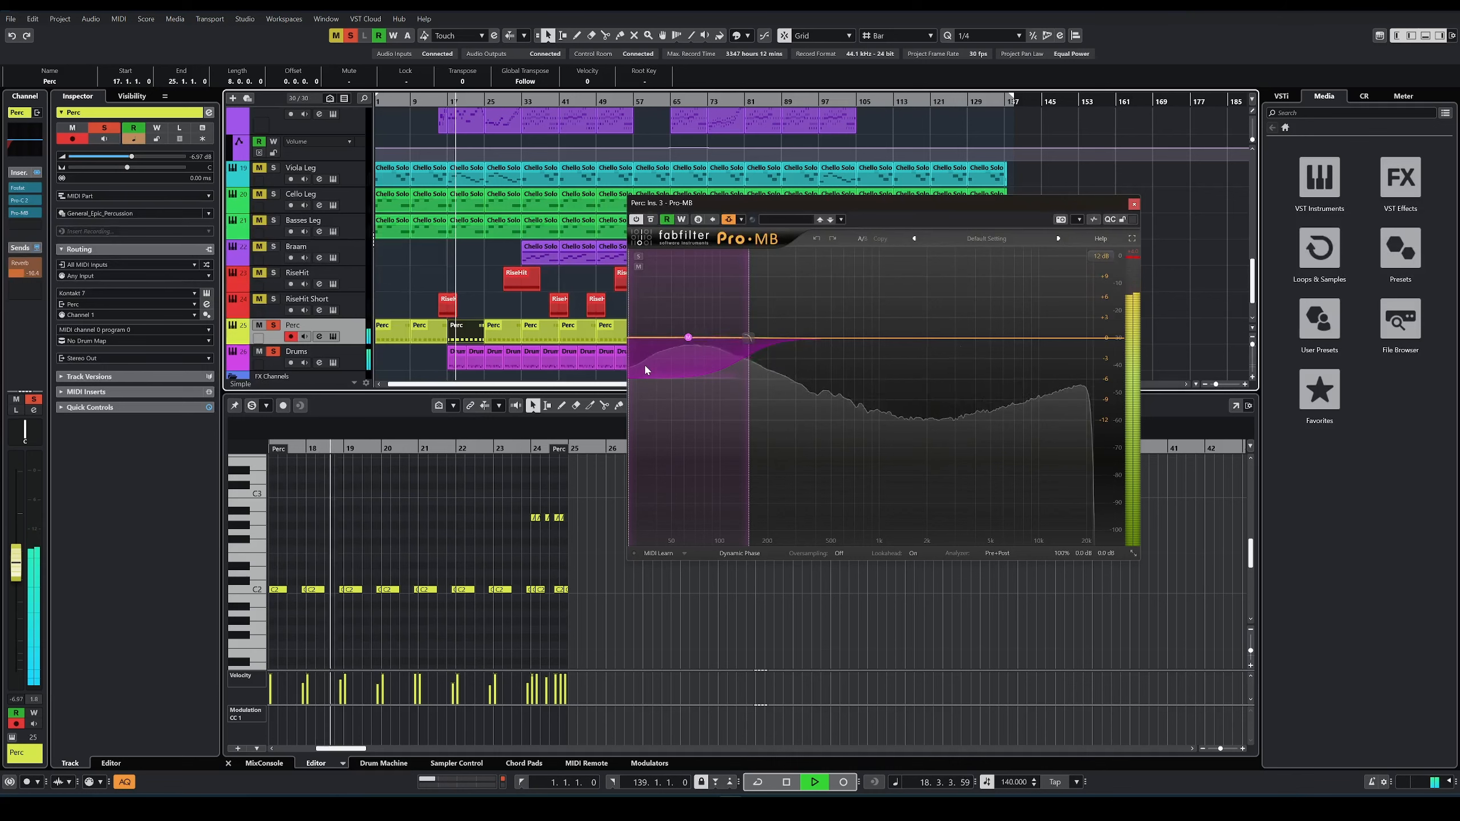
click(1134, 205)
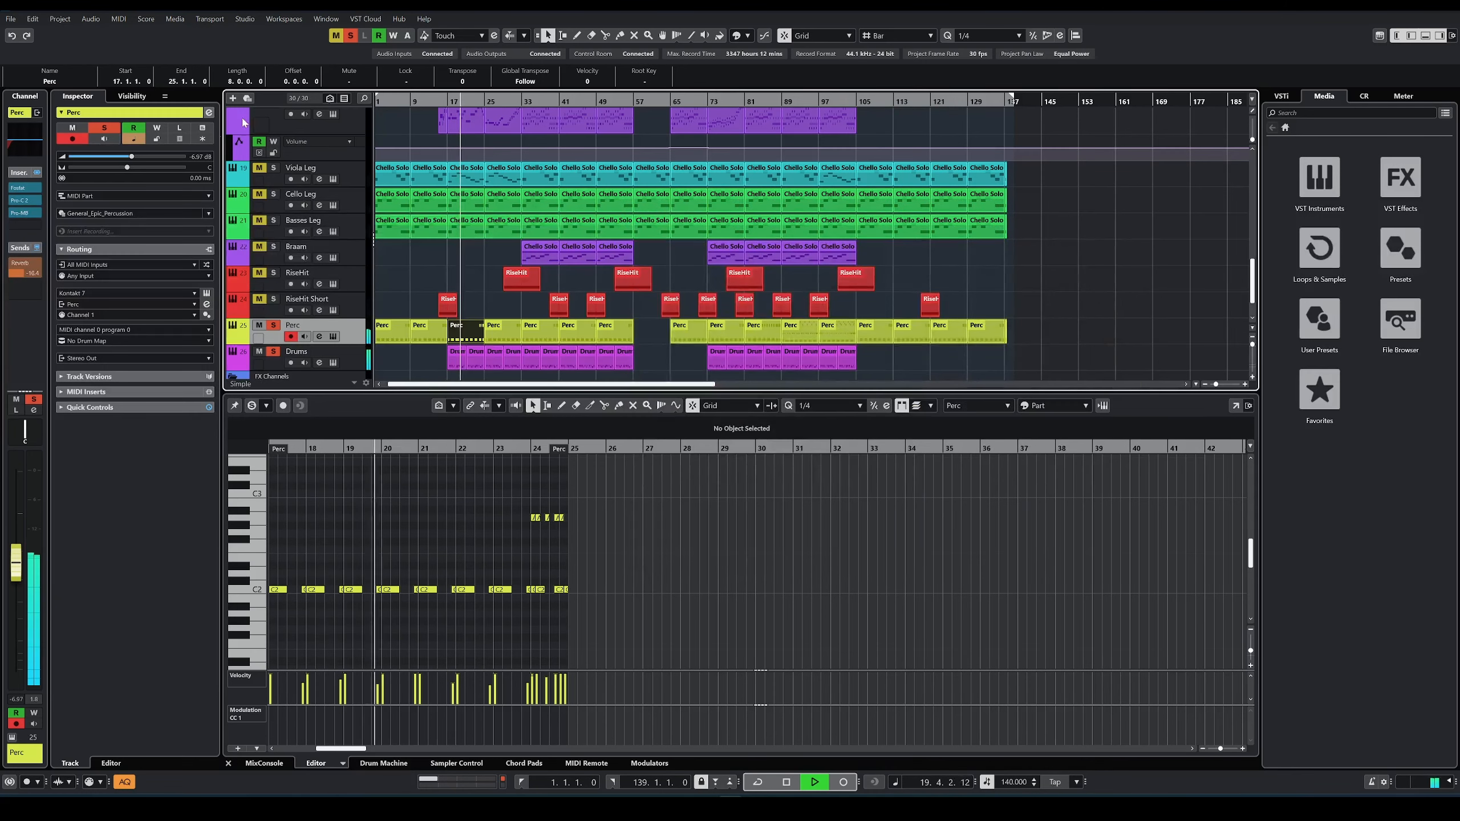
Step: Unsolo the Perc track, and stop playback after hearing it within the full arrangement
click(273, 326)
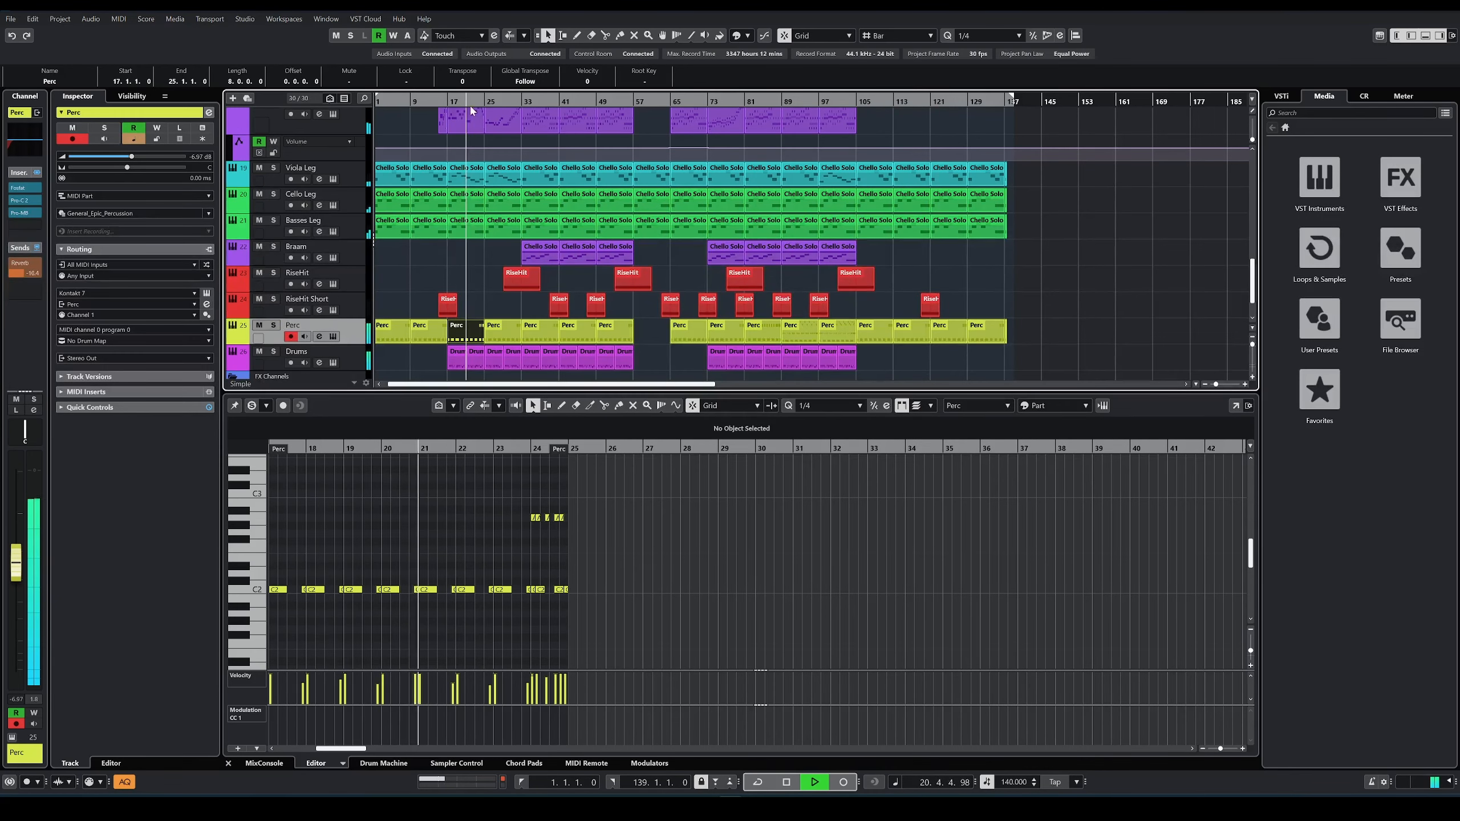
scroll(415, 280, up, 10)
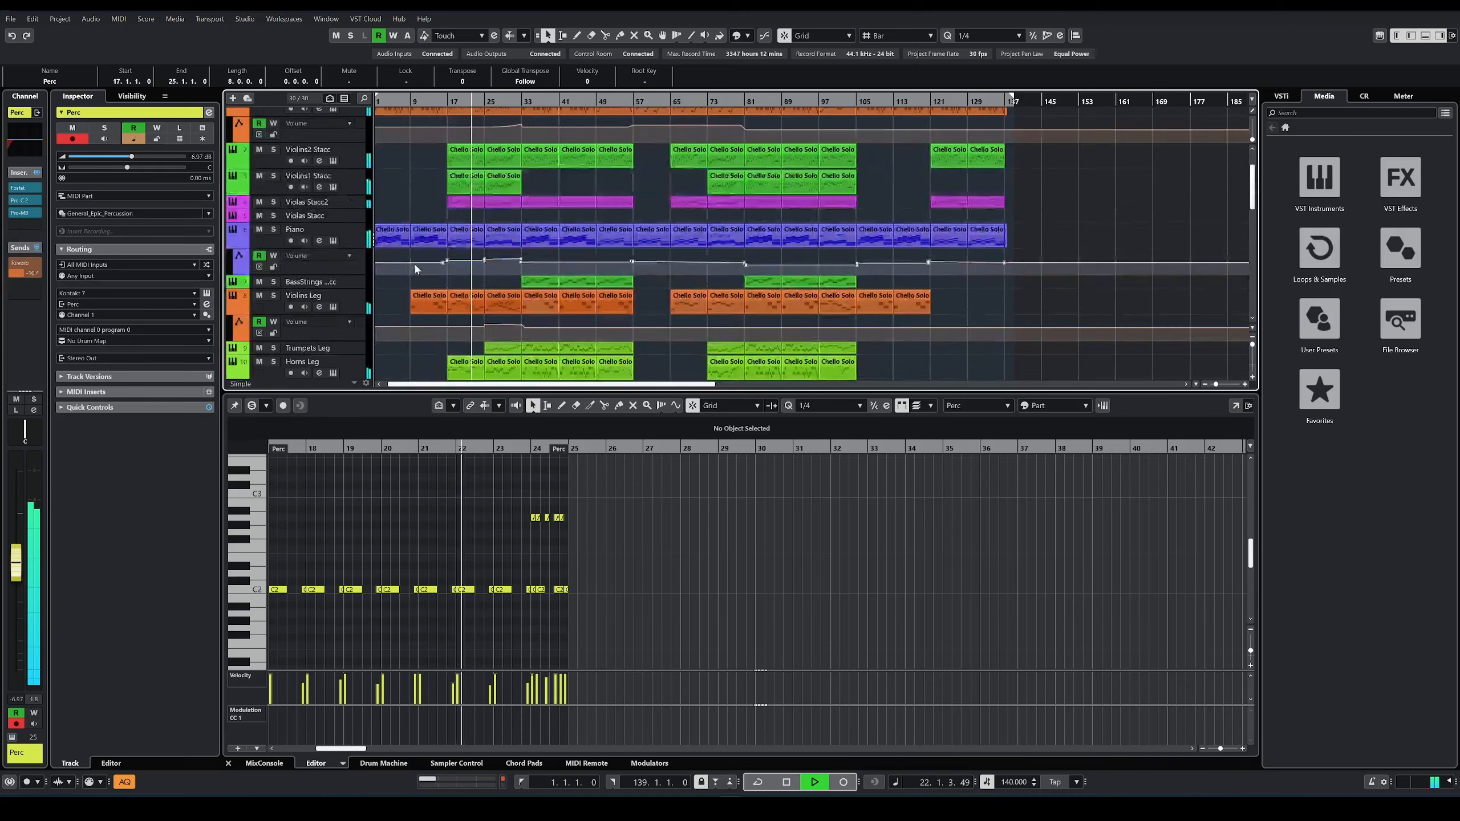
key(space)
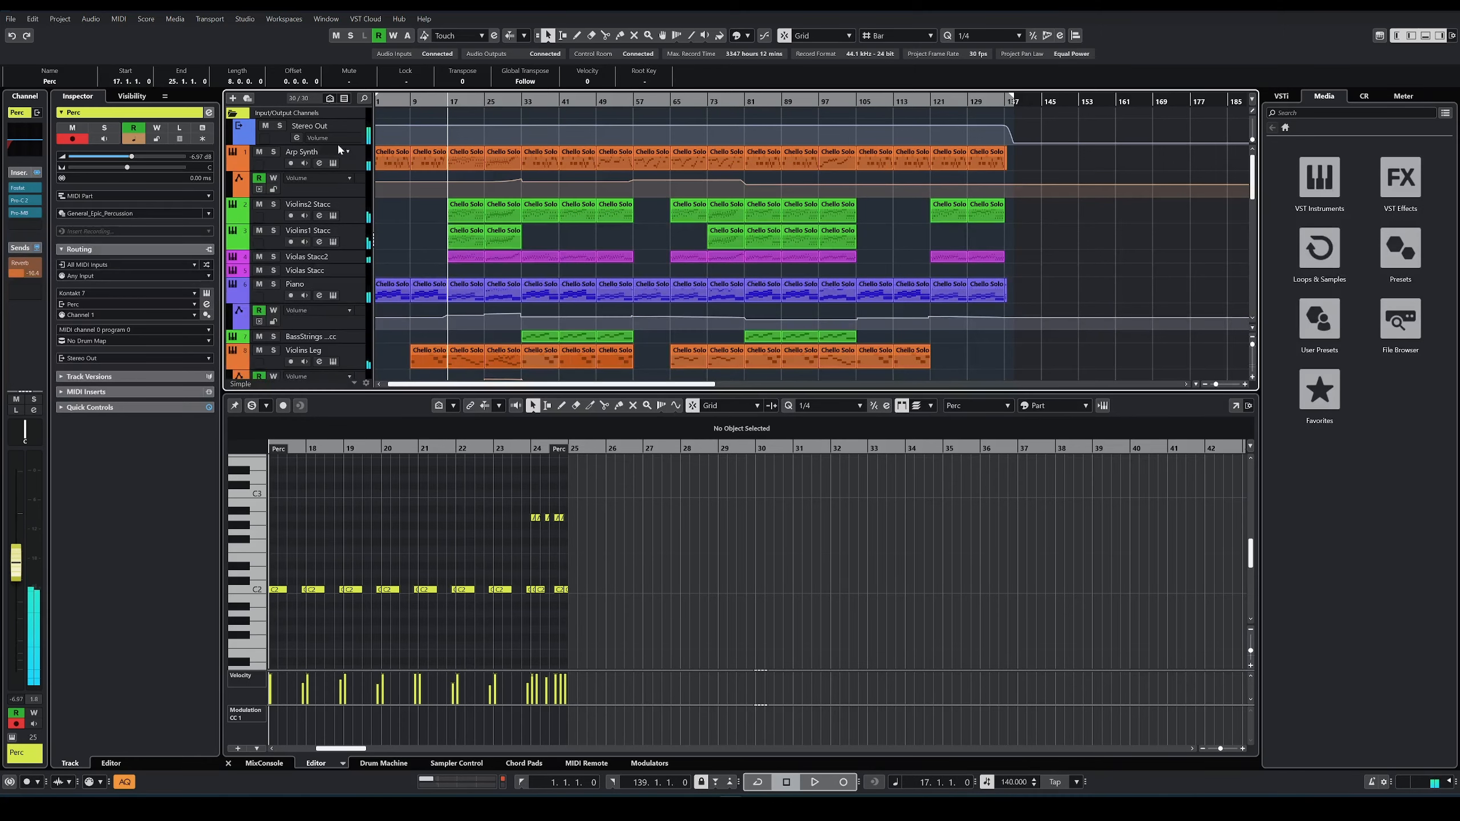
Step: Open the Stereo Out channel's insert 2 Pro-Q 3, examine its low cut and neighbouring low-frequency bands, and close it
click(336, 137)
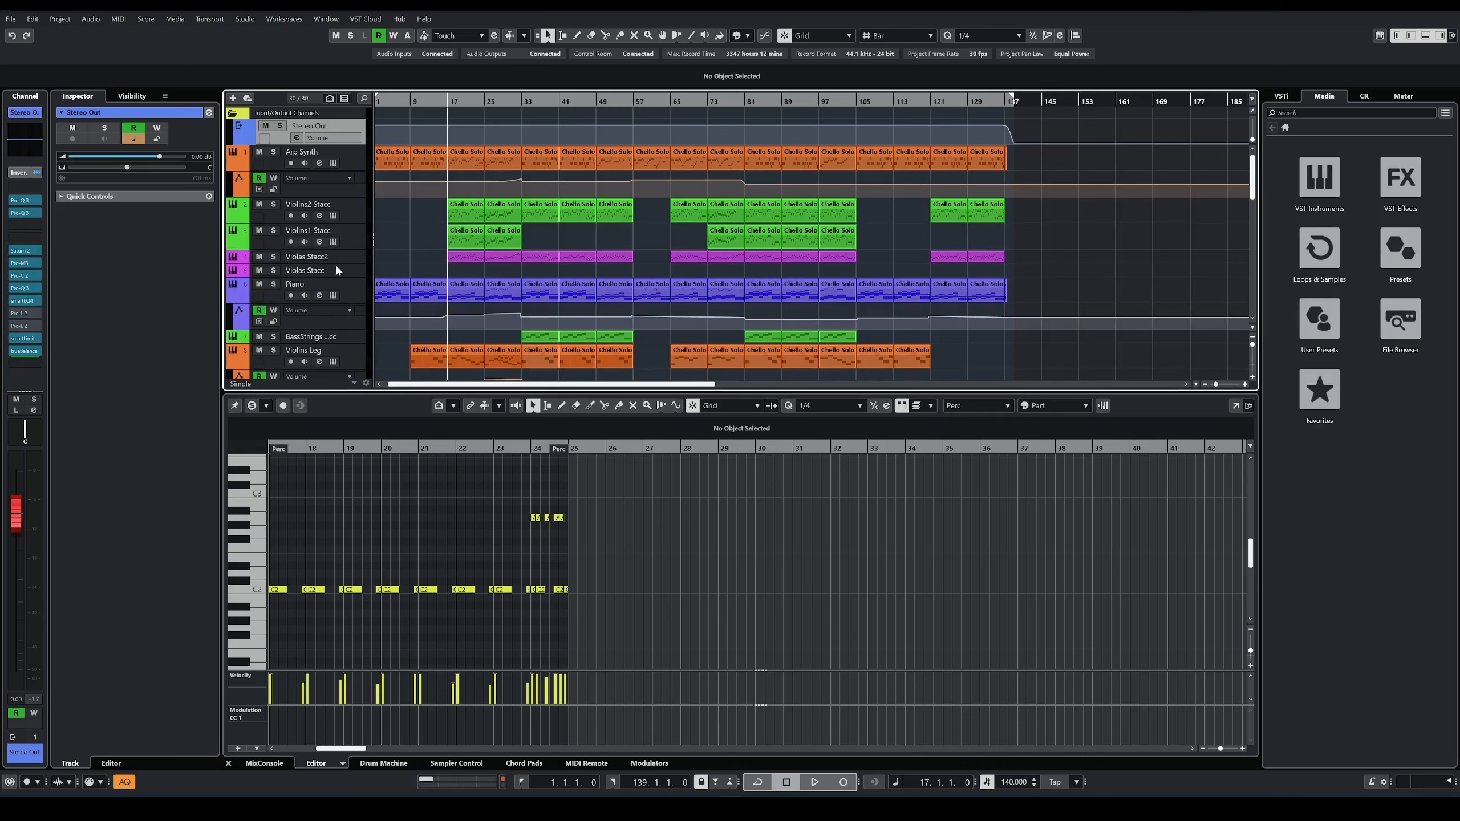
click(20, 213)
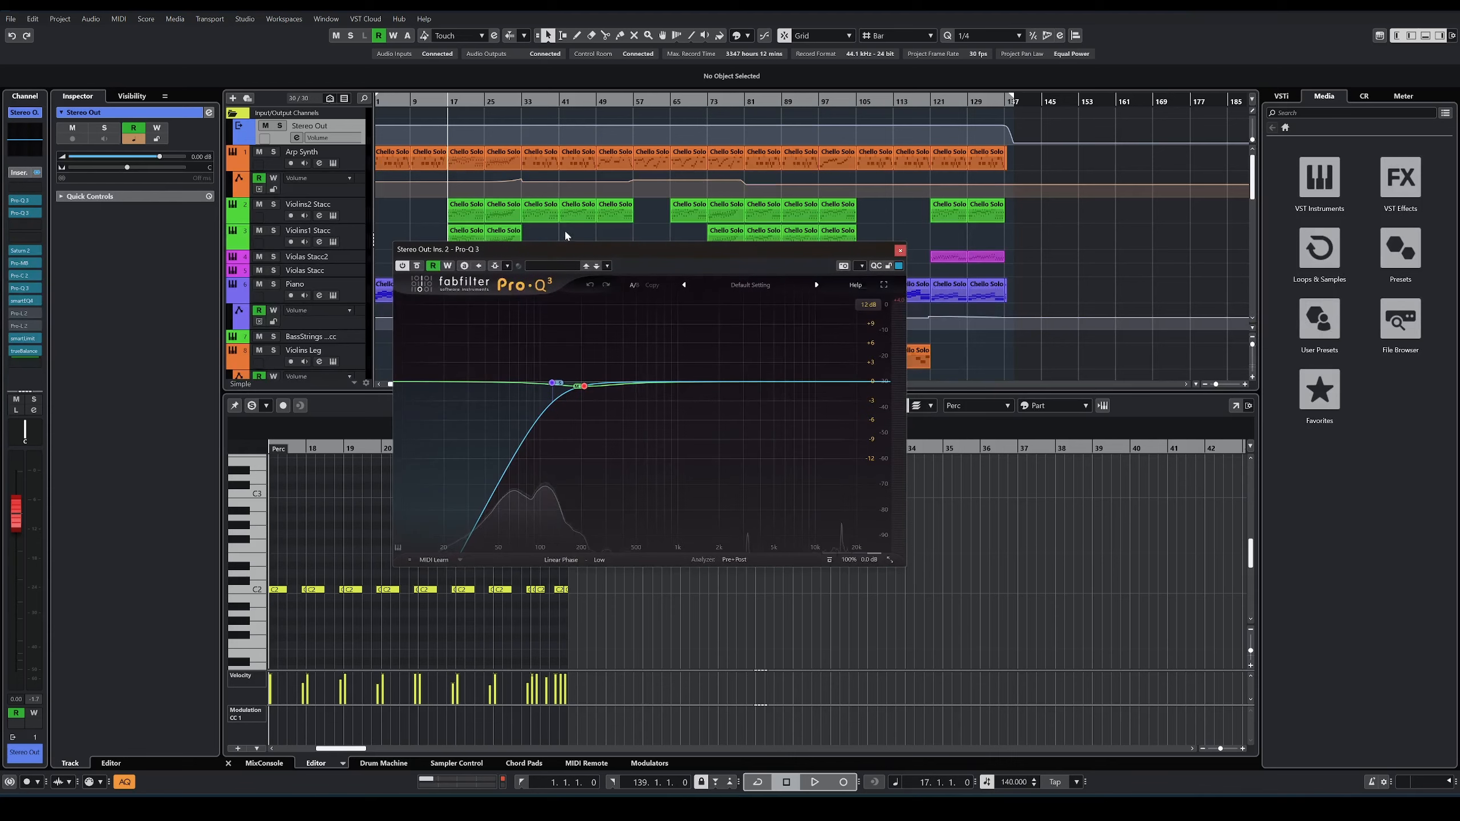
drag(607, 249, 772, 244)
mouse_move(715, 381)
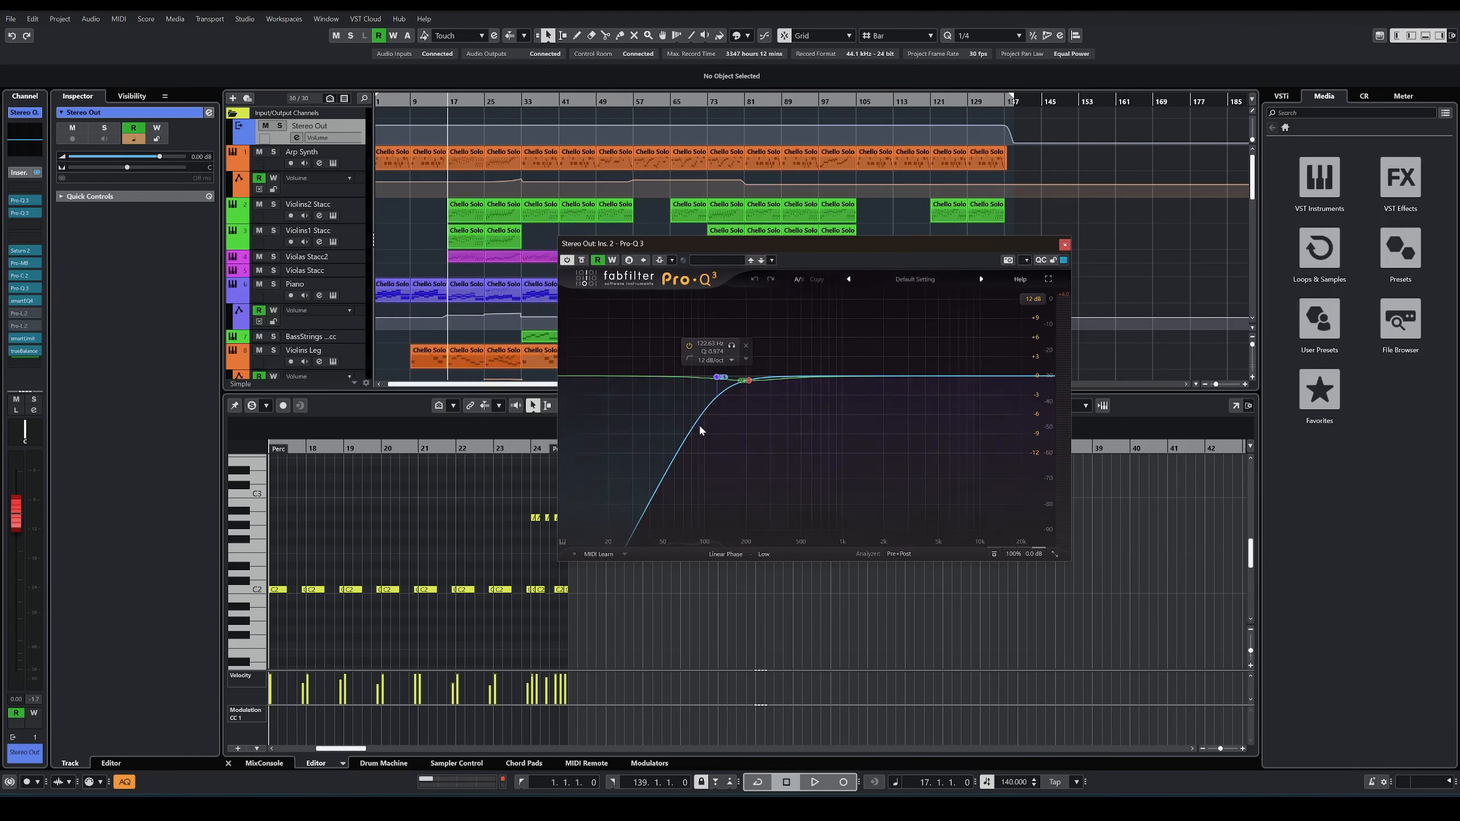
click(725, 385)
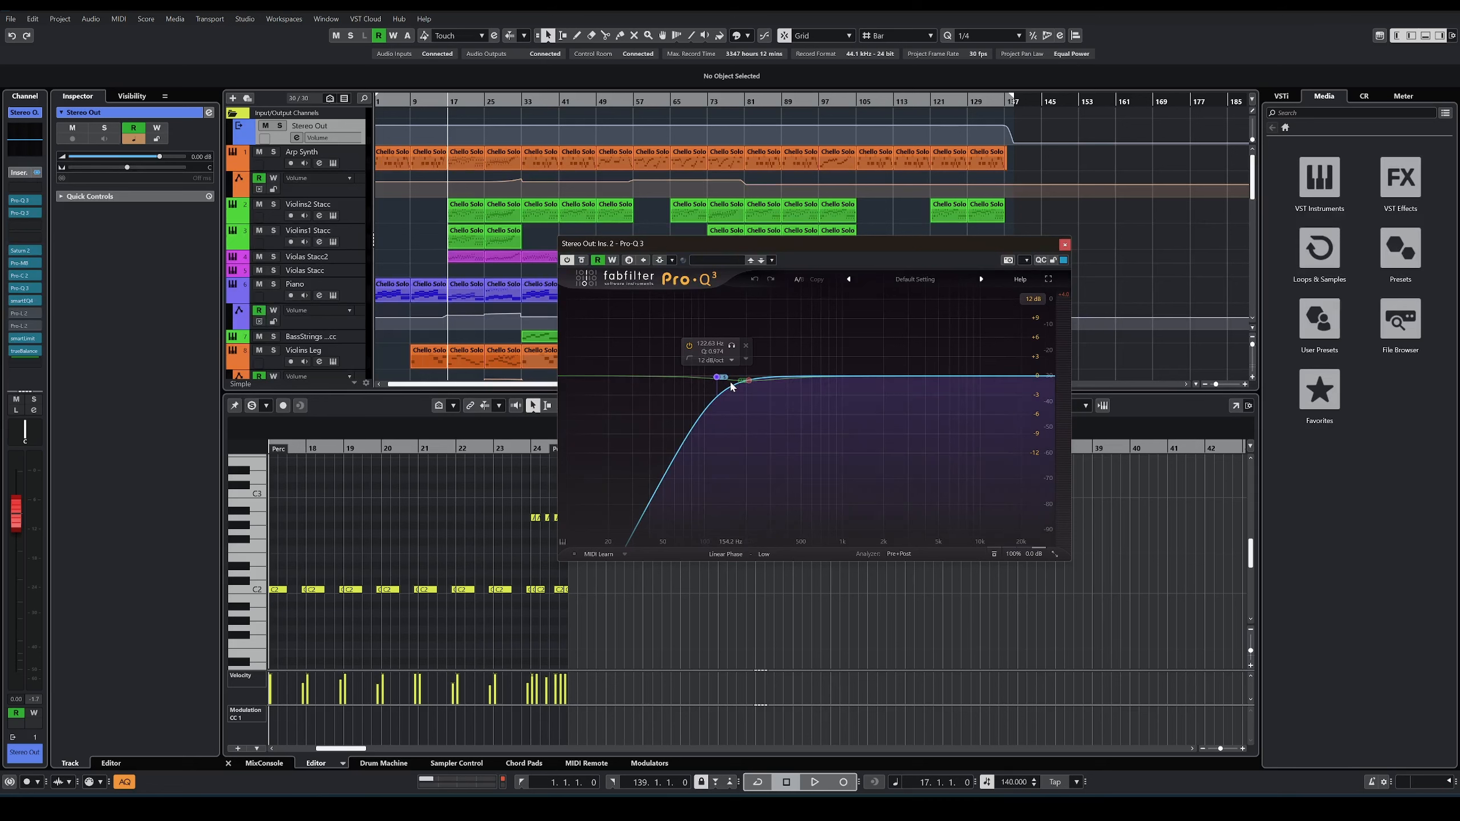
mouse_move(744, 382)
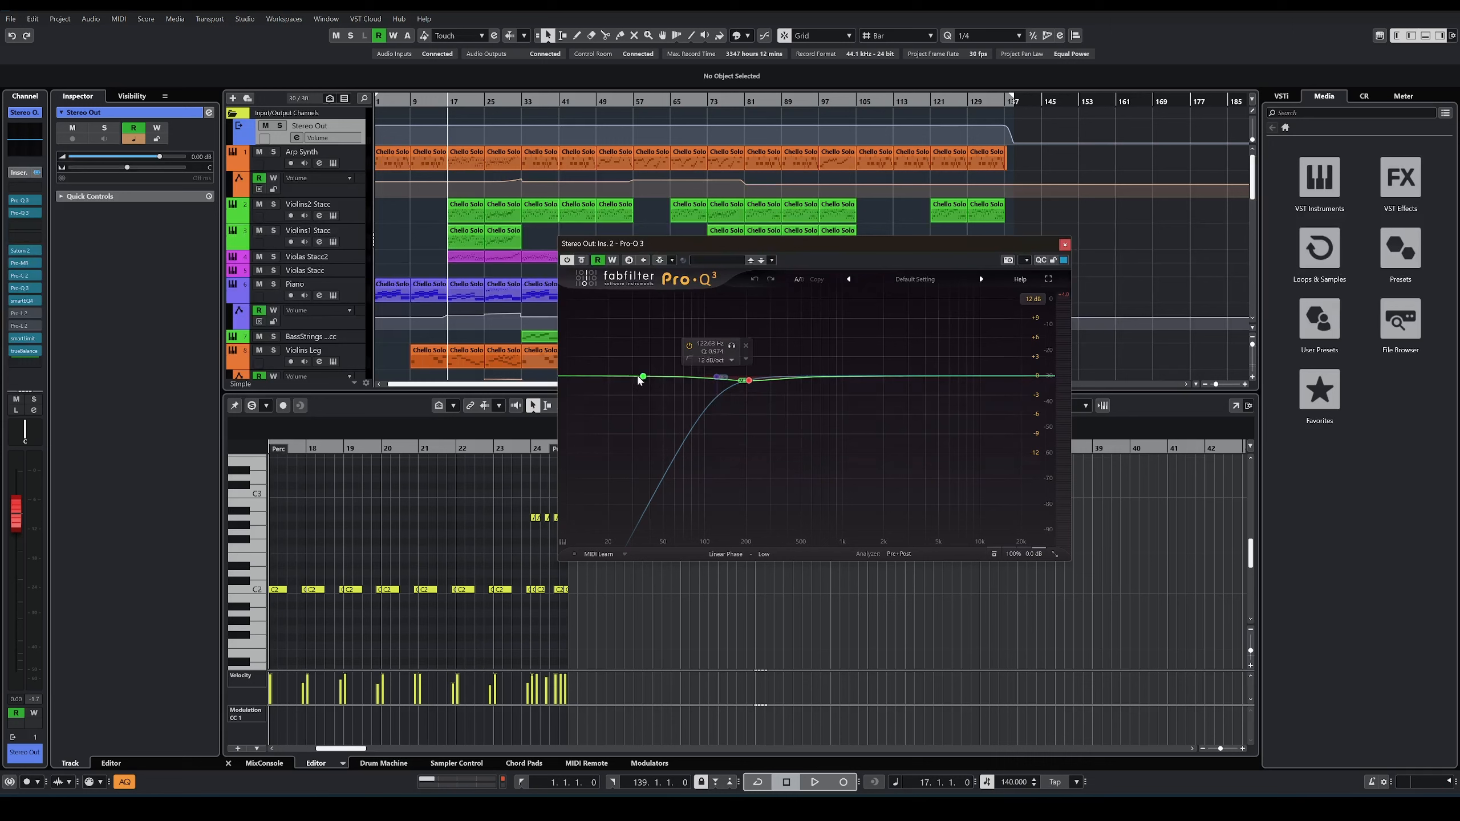
click(720, 380)
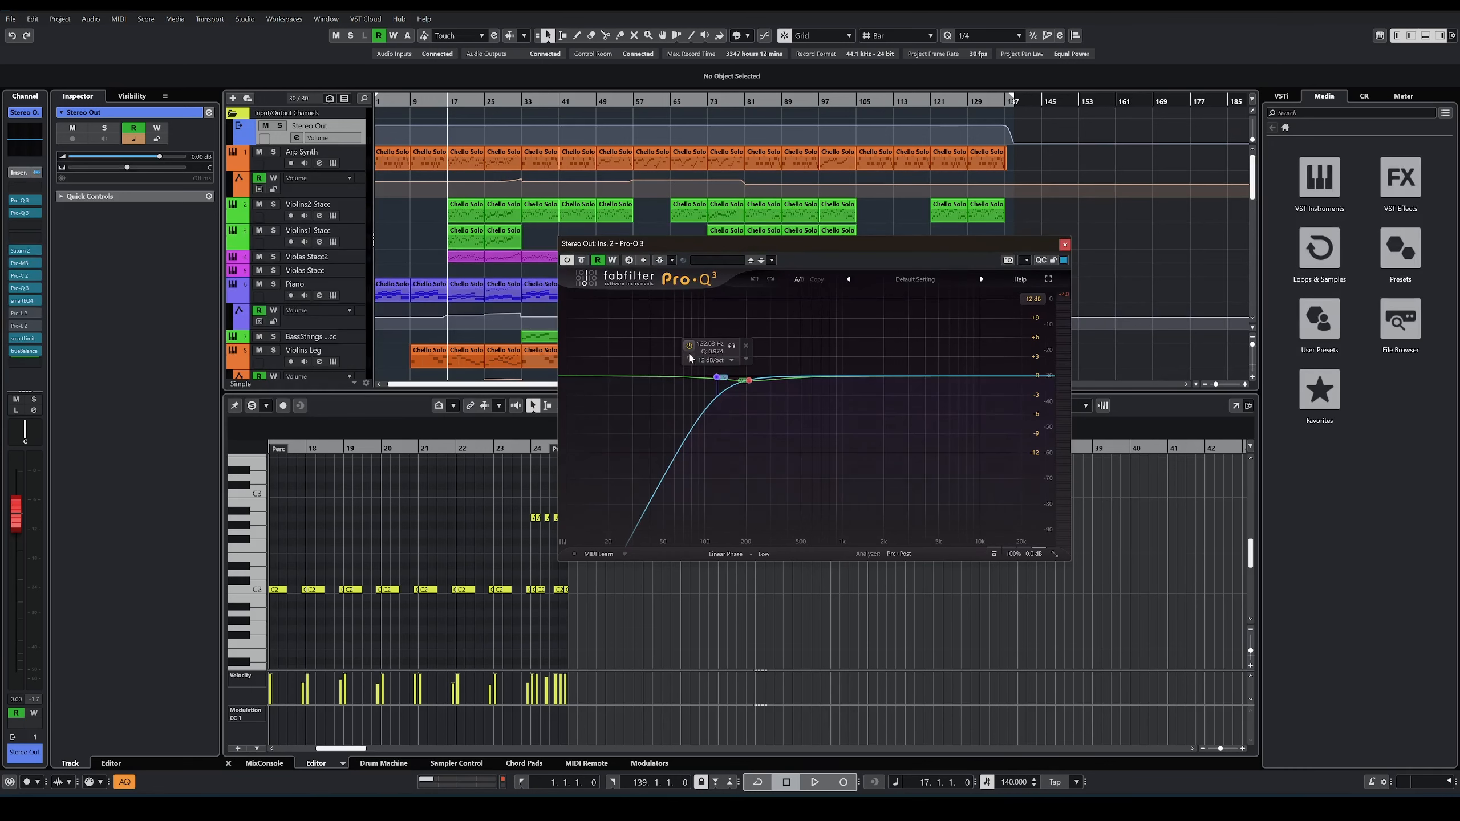
click(1065, 245)
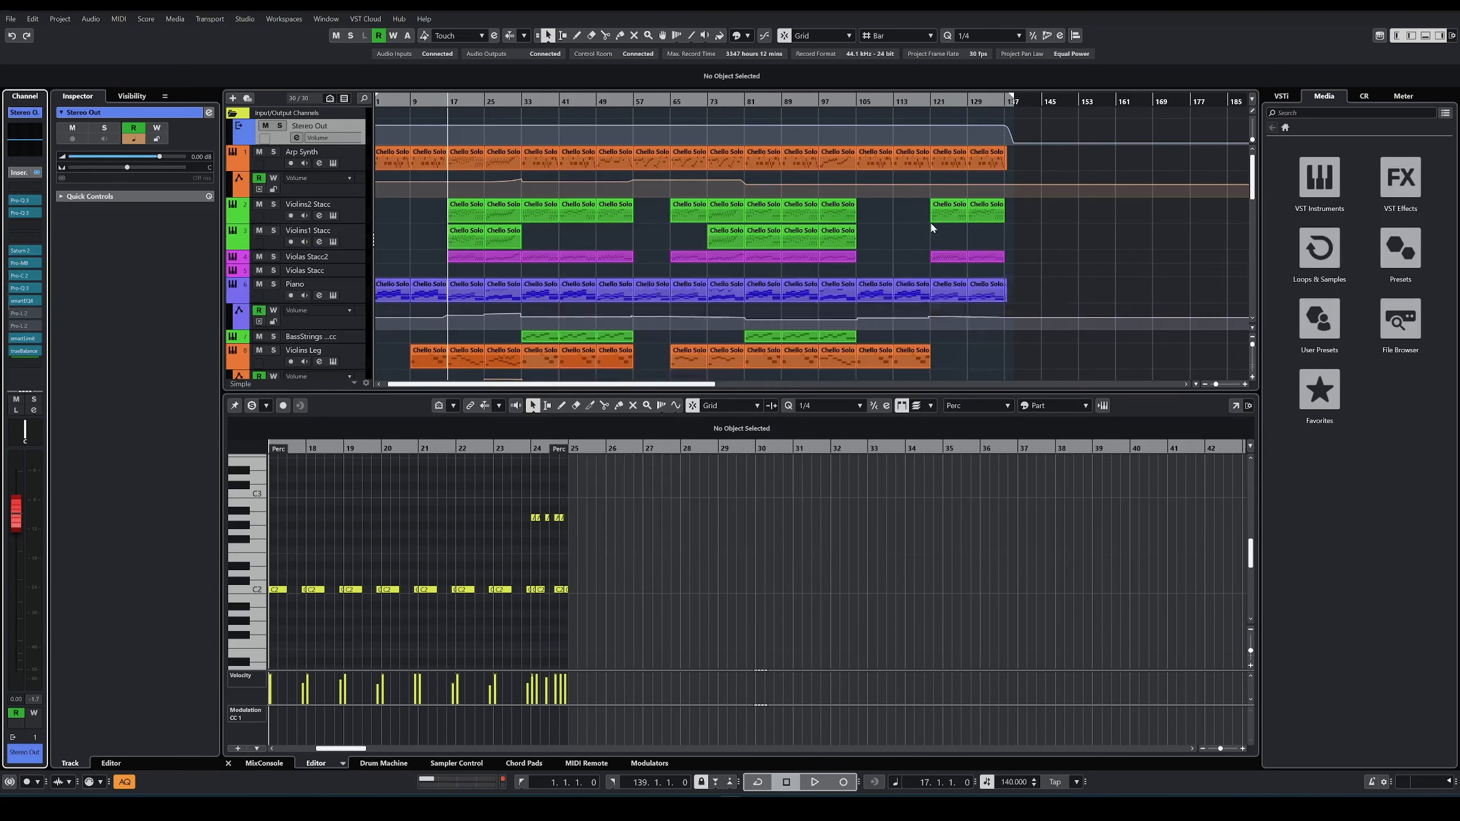
Step: Inspect the Stereo Out channel's insert 3 Pro-Q 3, Saturn 2 and Pro-MB, playing the arrangement from bar 17 for Pro-MB
click(24, 213)
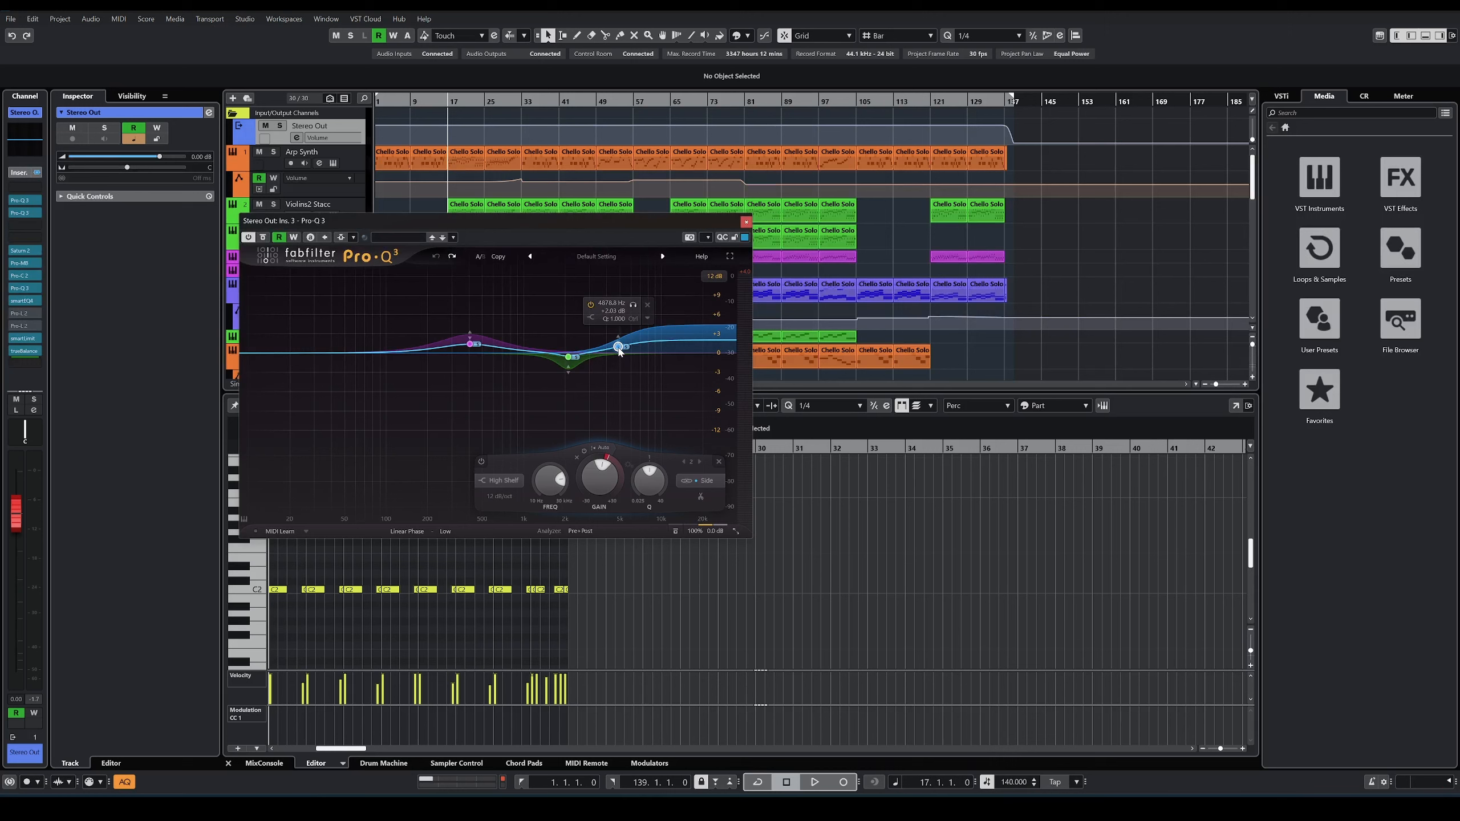
click(746, 221)
click(23, 251)
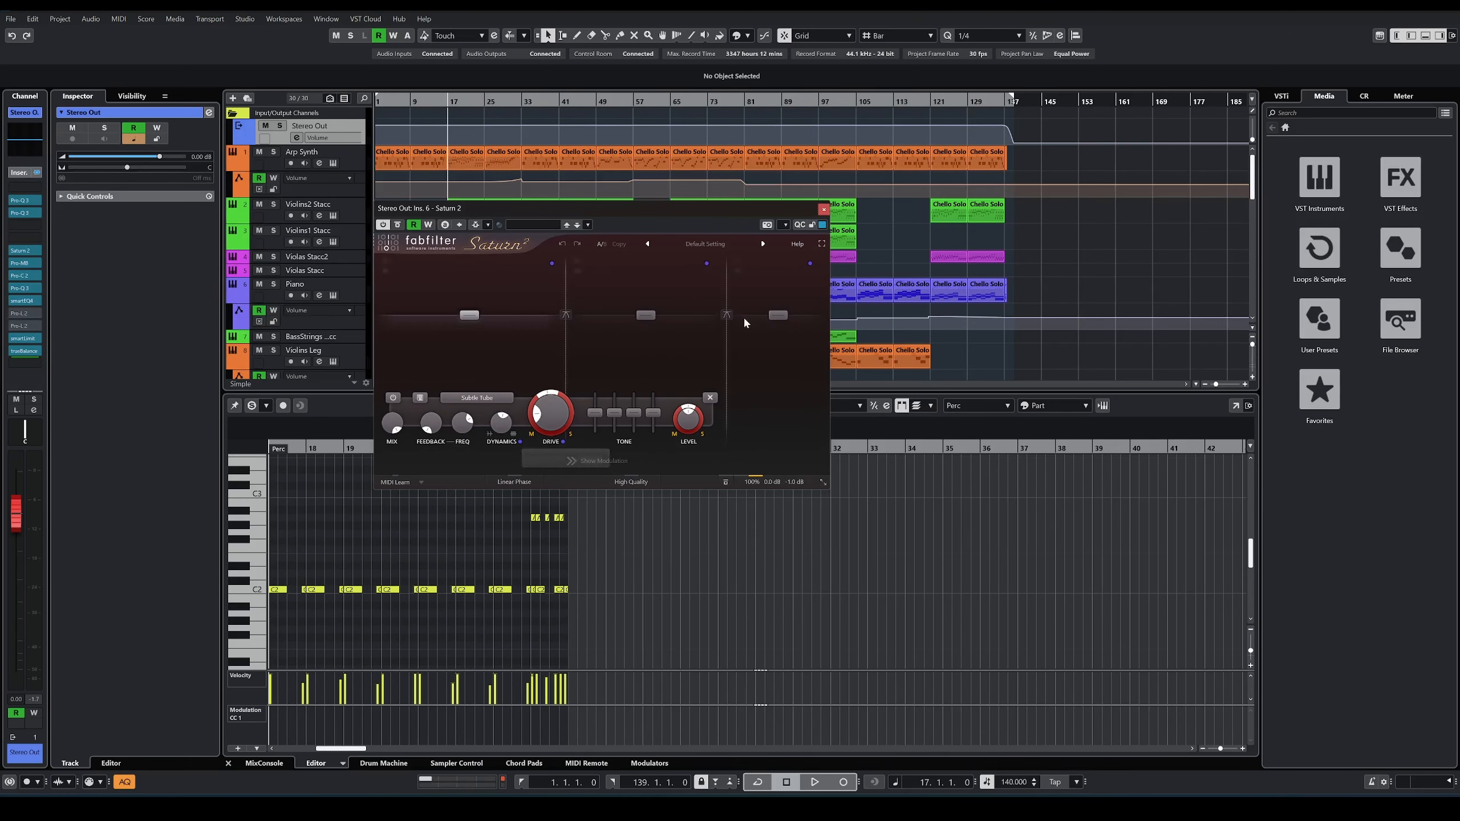
click(823, 210)
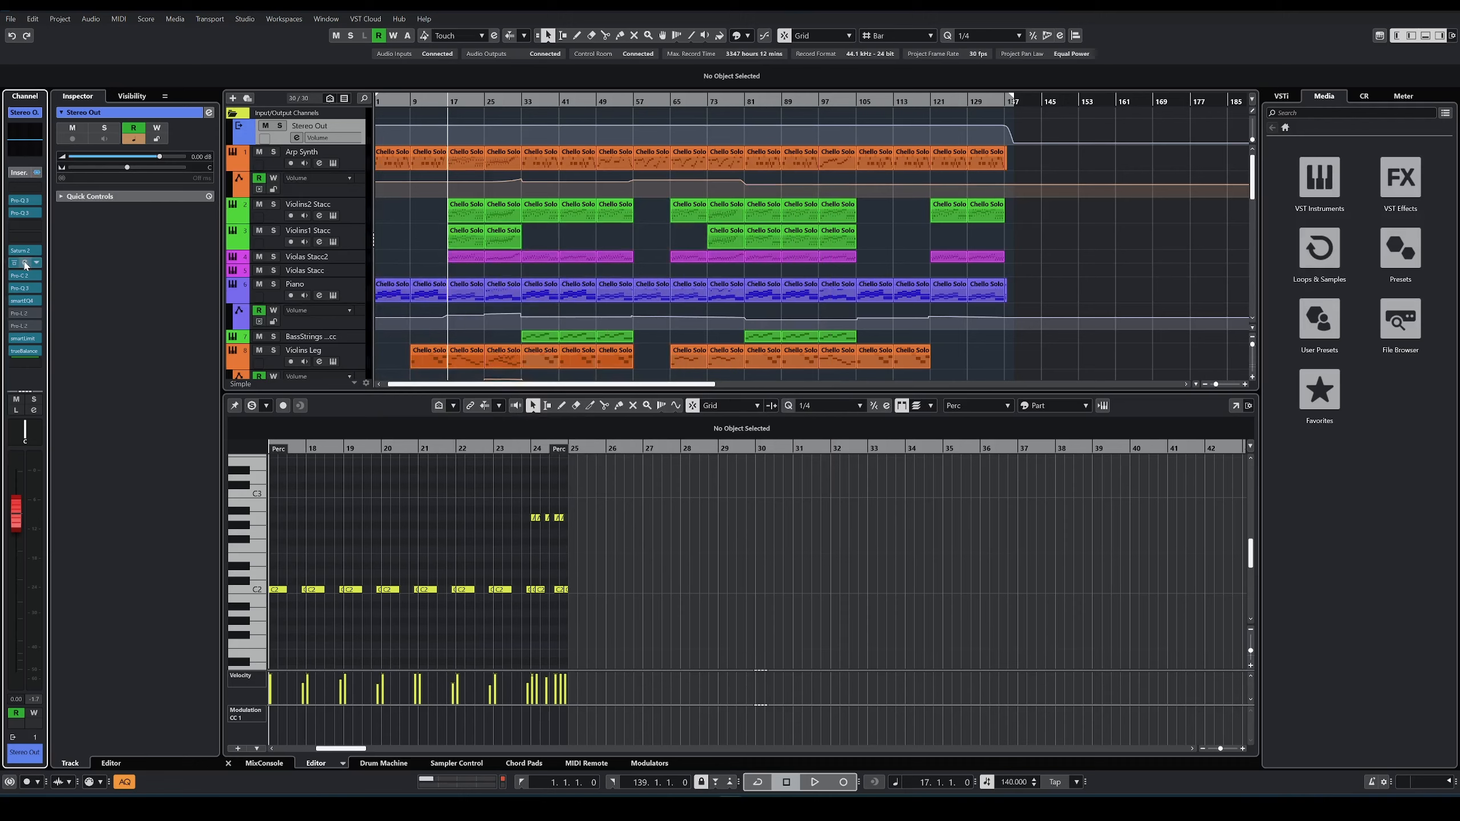
click(25, 263)
key(space)
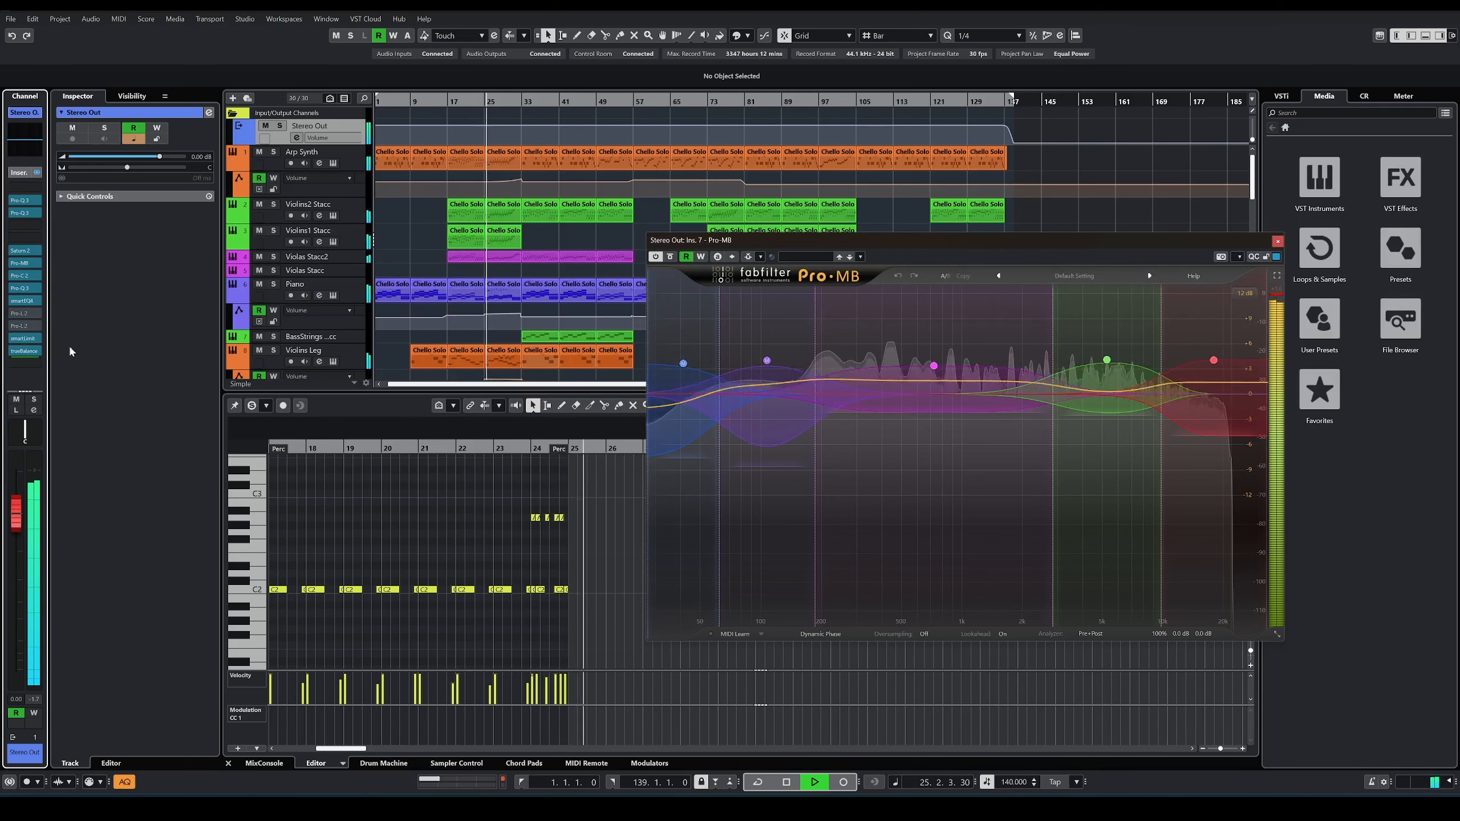
Step: Examine smart:limit and true:balance side by side on the Stereo Out channel during playback, and close both after stopping
click(24, 338)
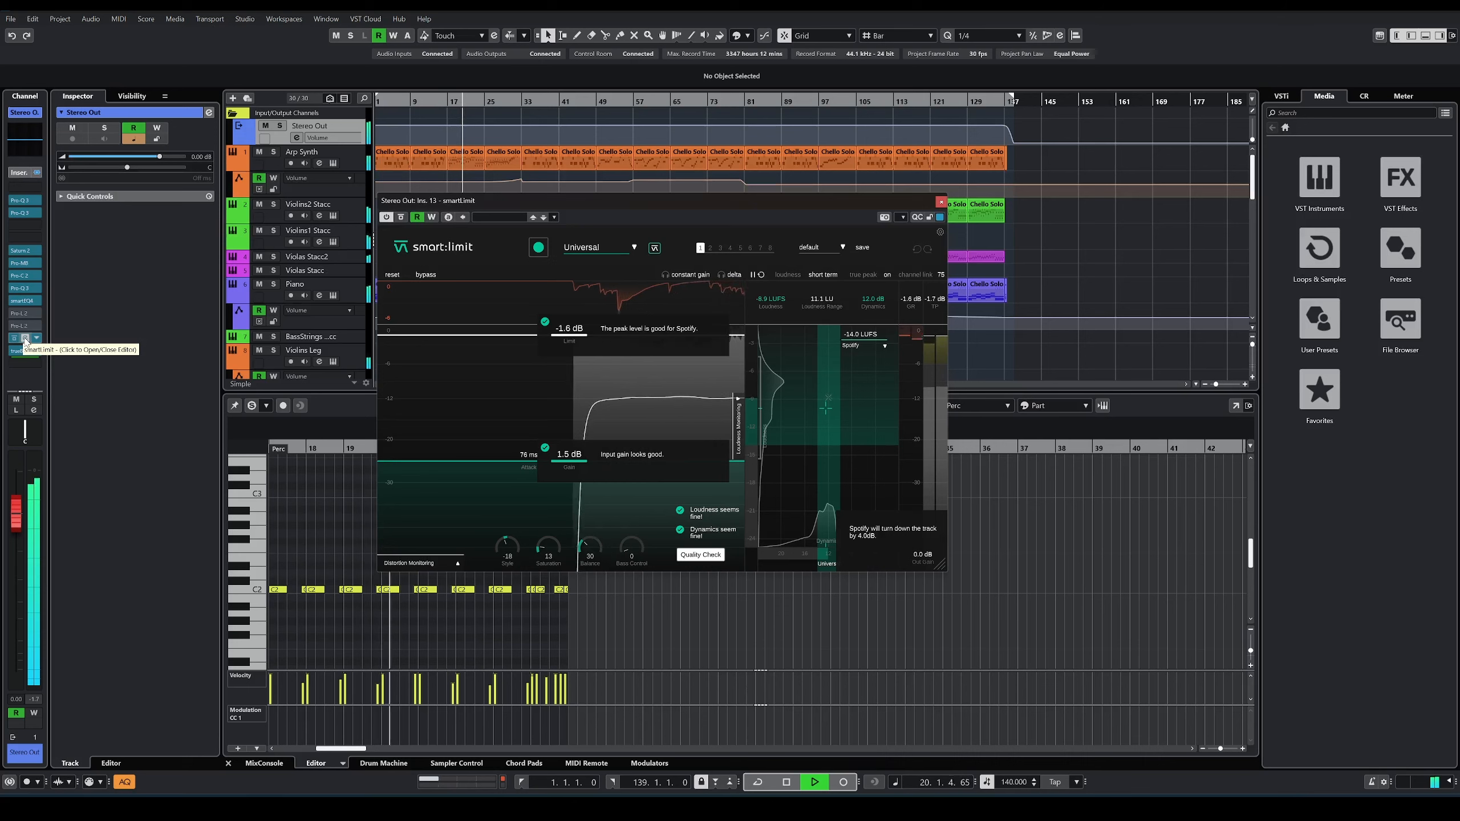
click(25, 350)
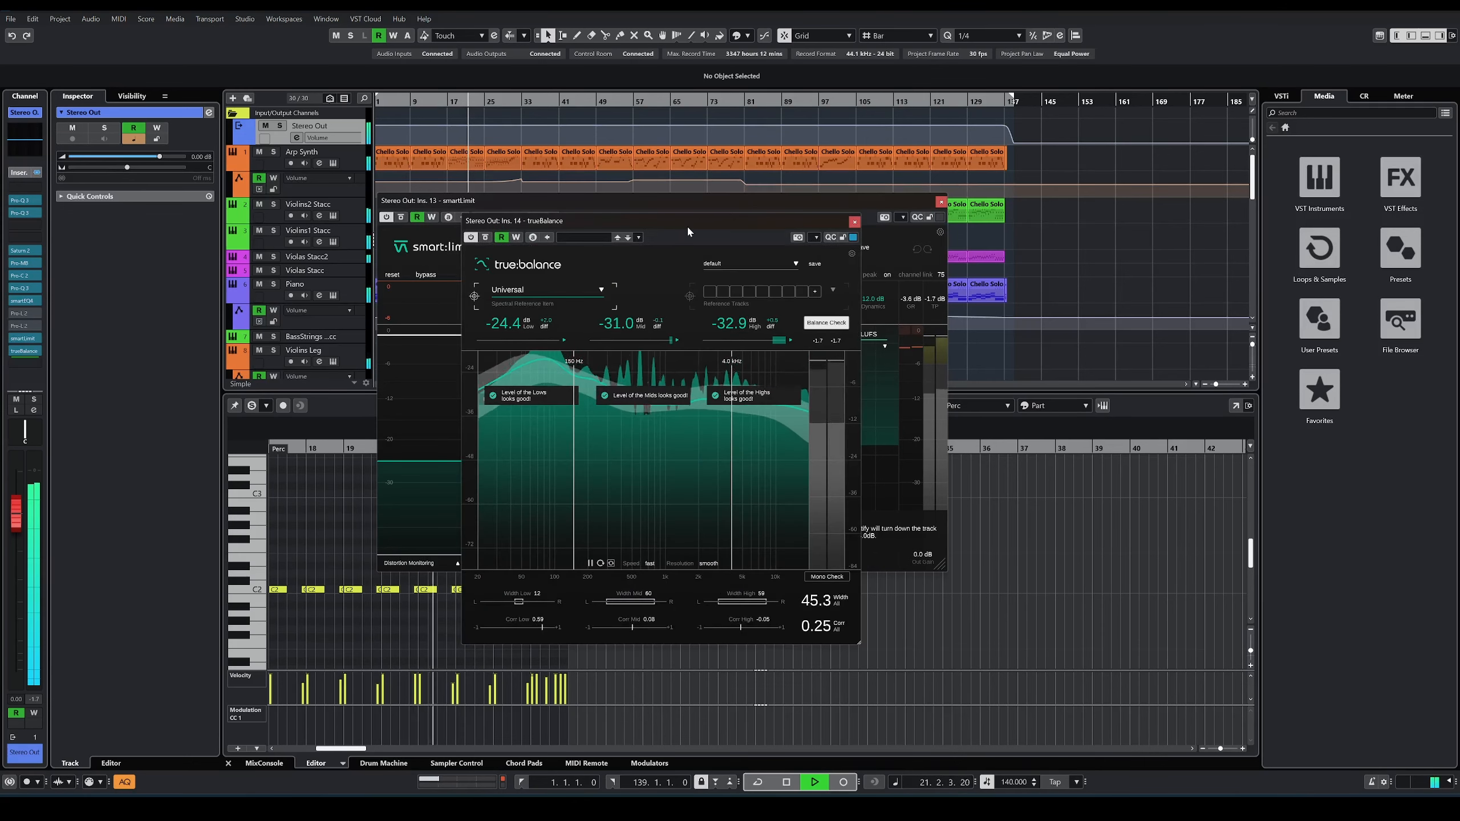
drag(689, 231, 980, 251)
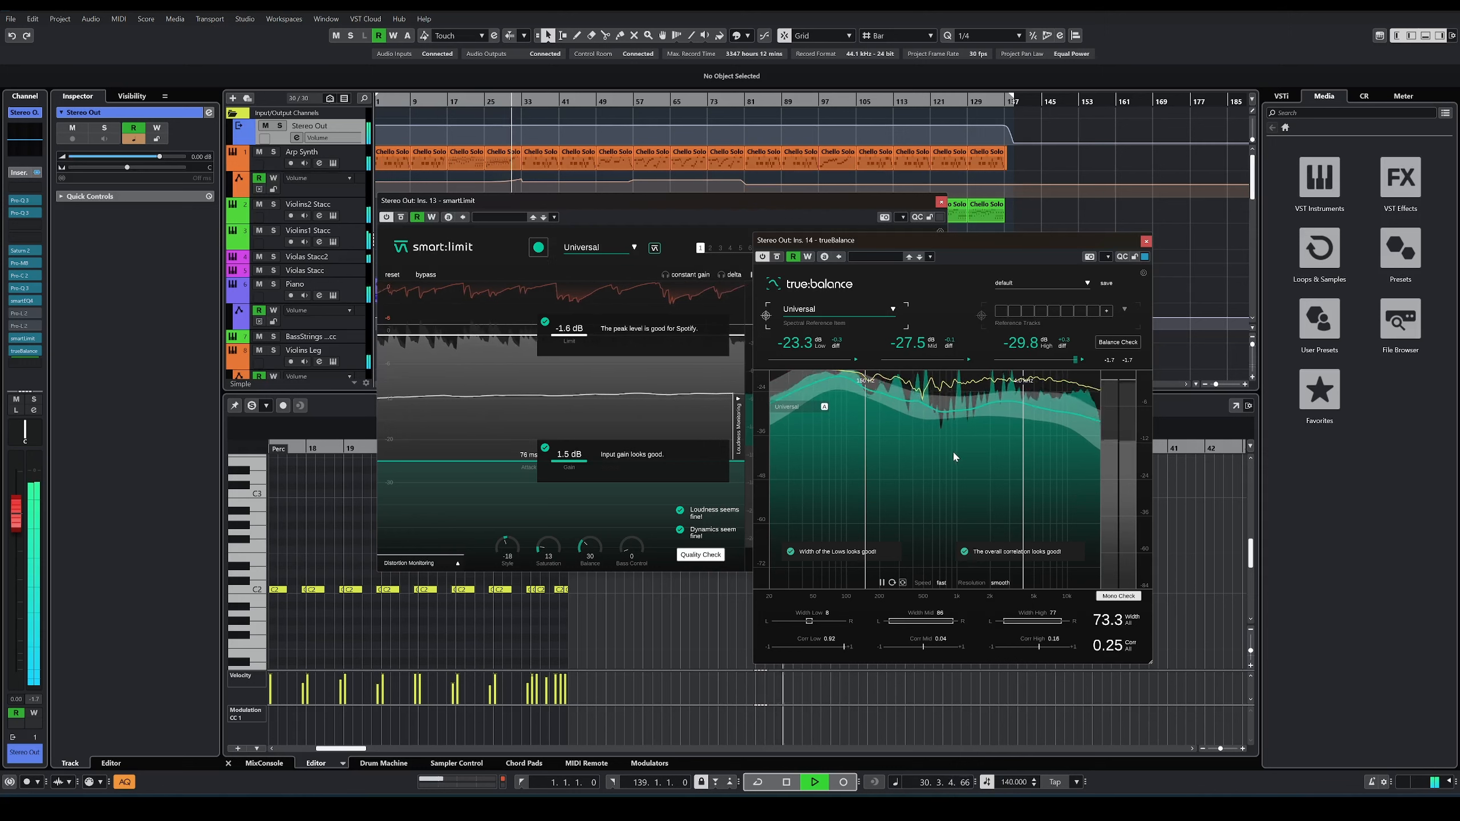
key(space)
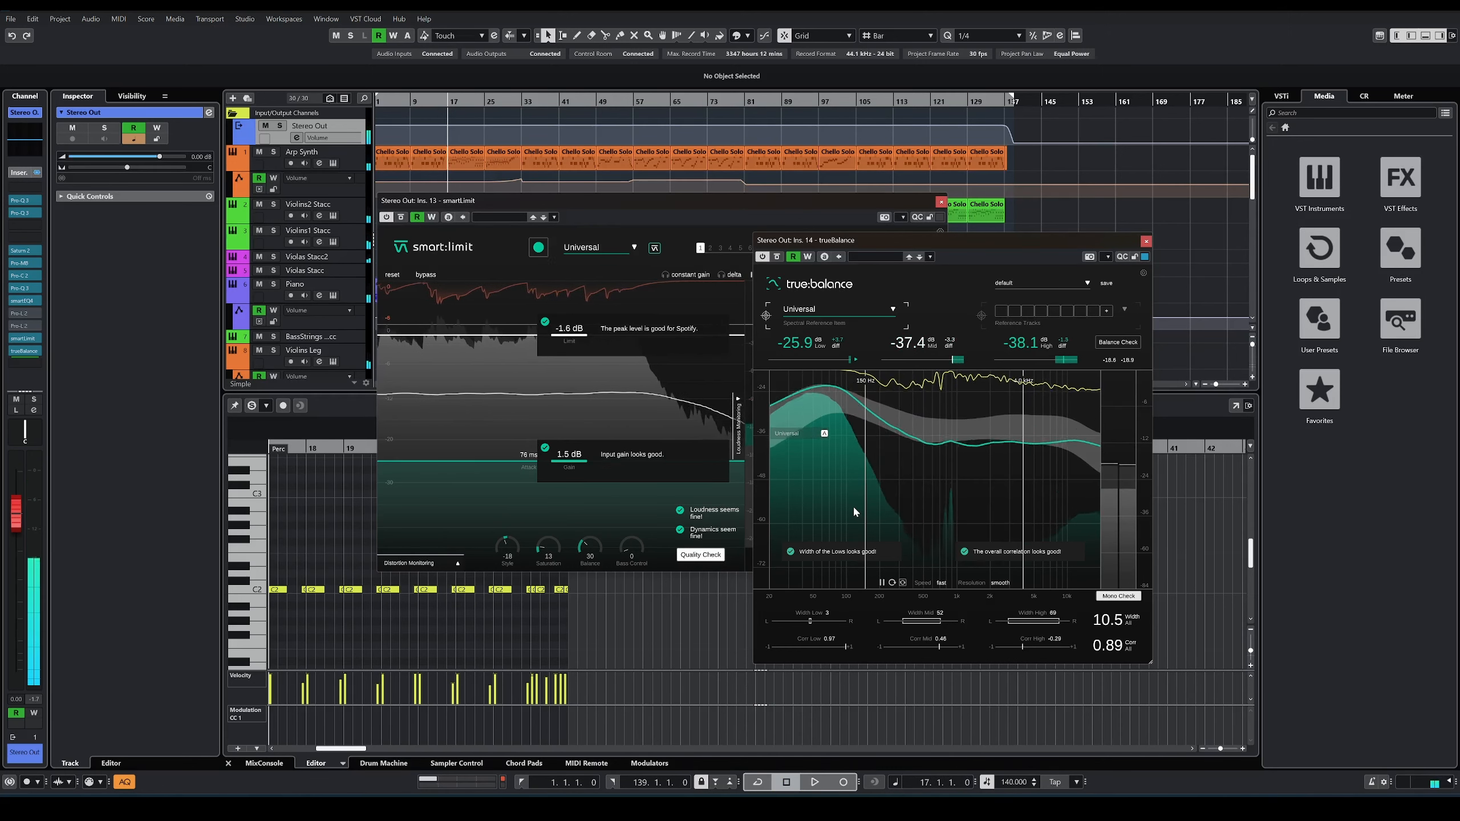
click(1145, 241)
click(941, 203)
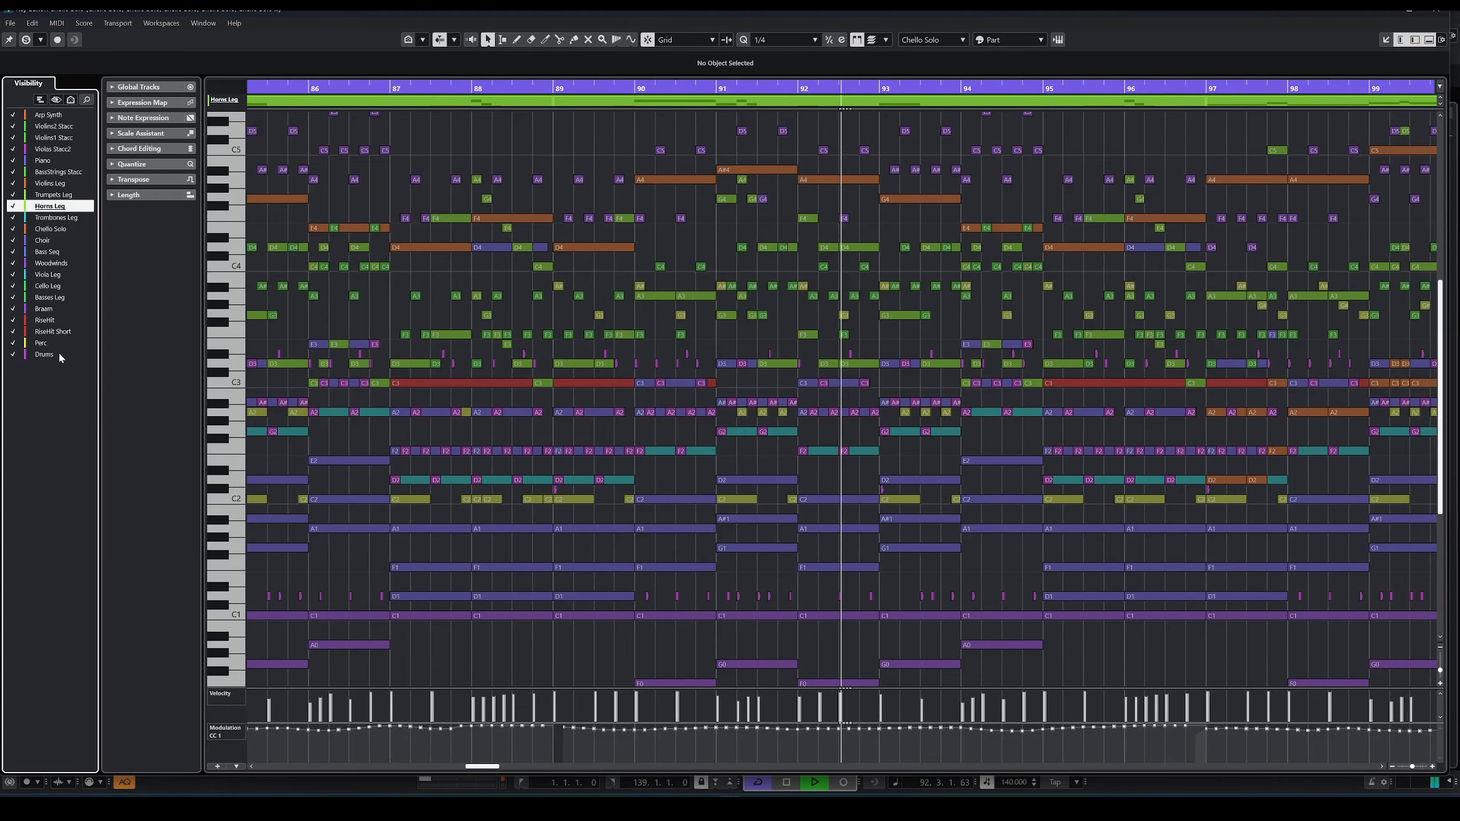
click(49, 240)
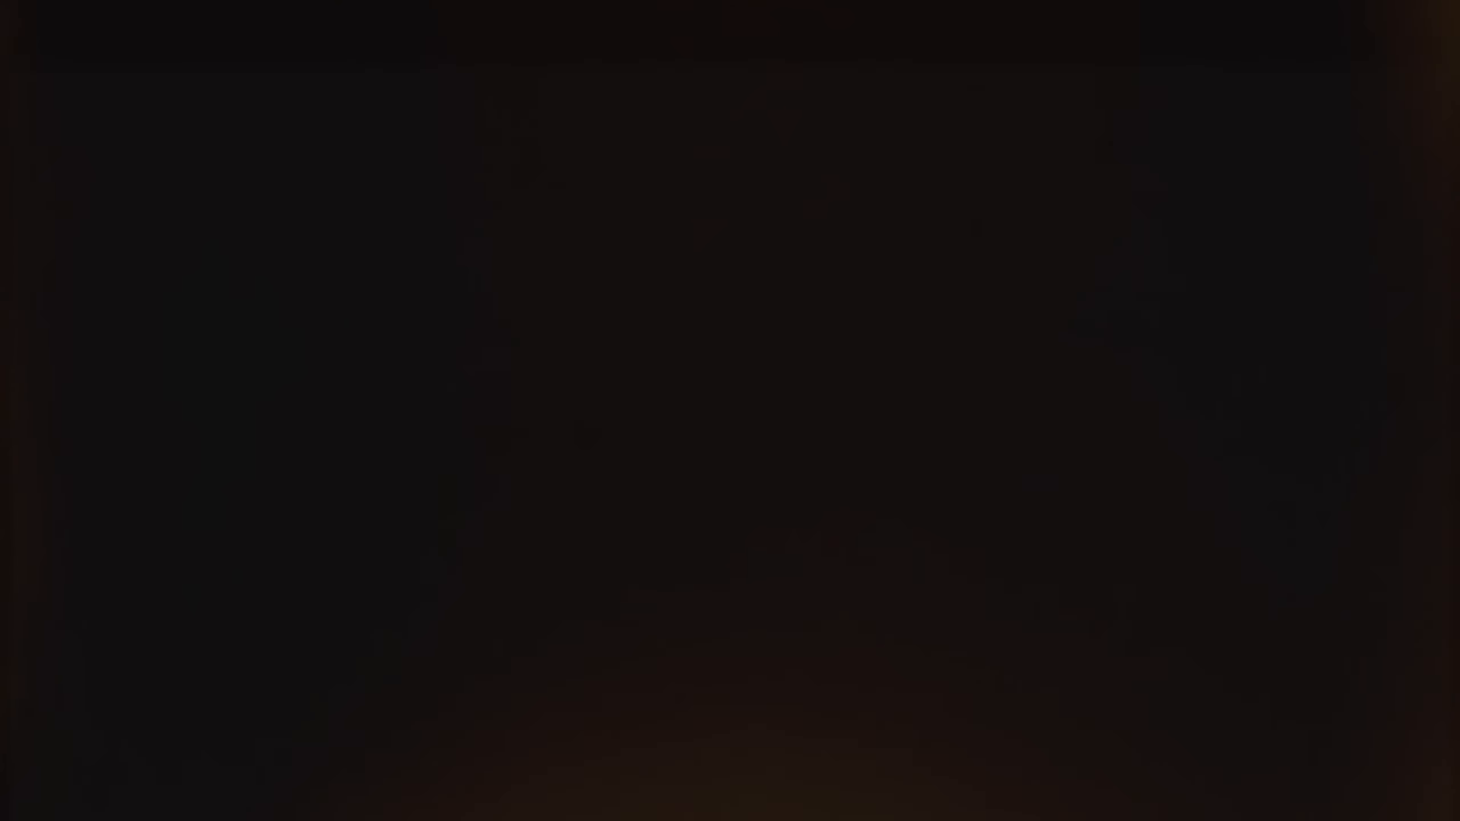